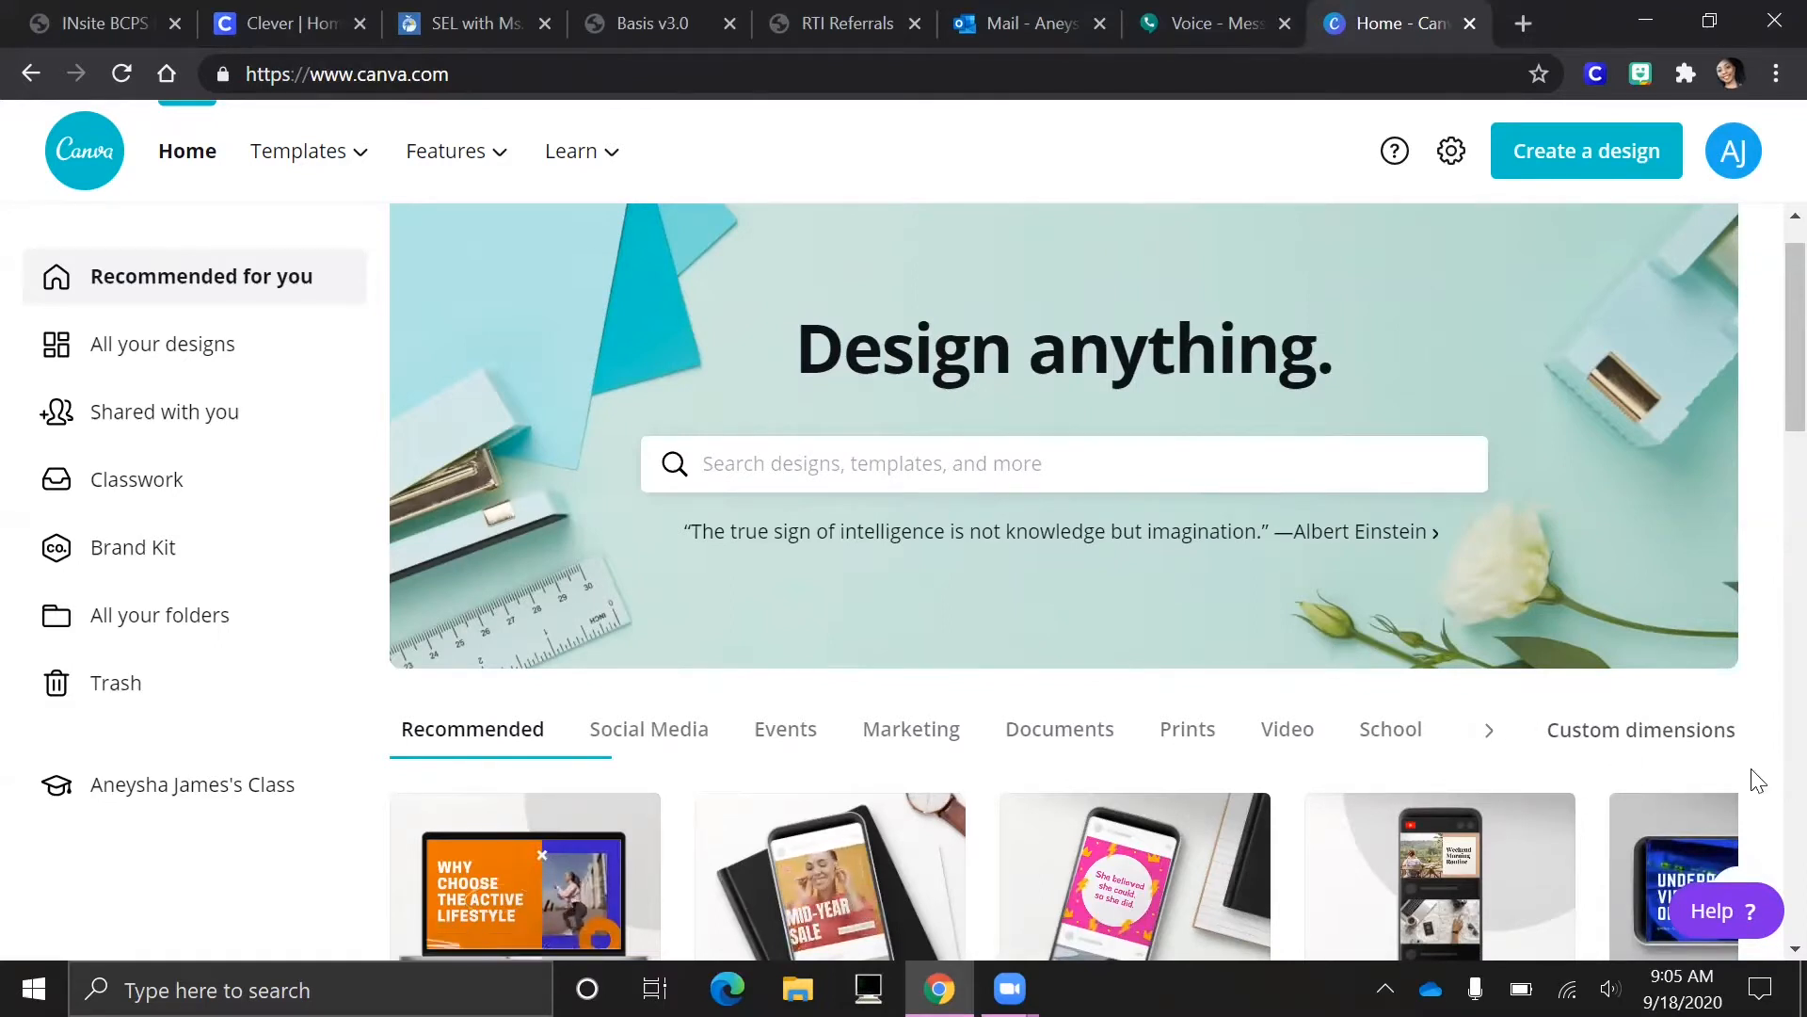
Create a blank 1920 × 1080 px presentation from the recommended design types.
{"action": "scroll", "coordinate": [1737, 764], "scroll_direction": "down", "scroll_amount": 1}
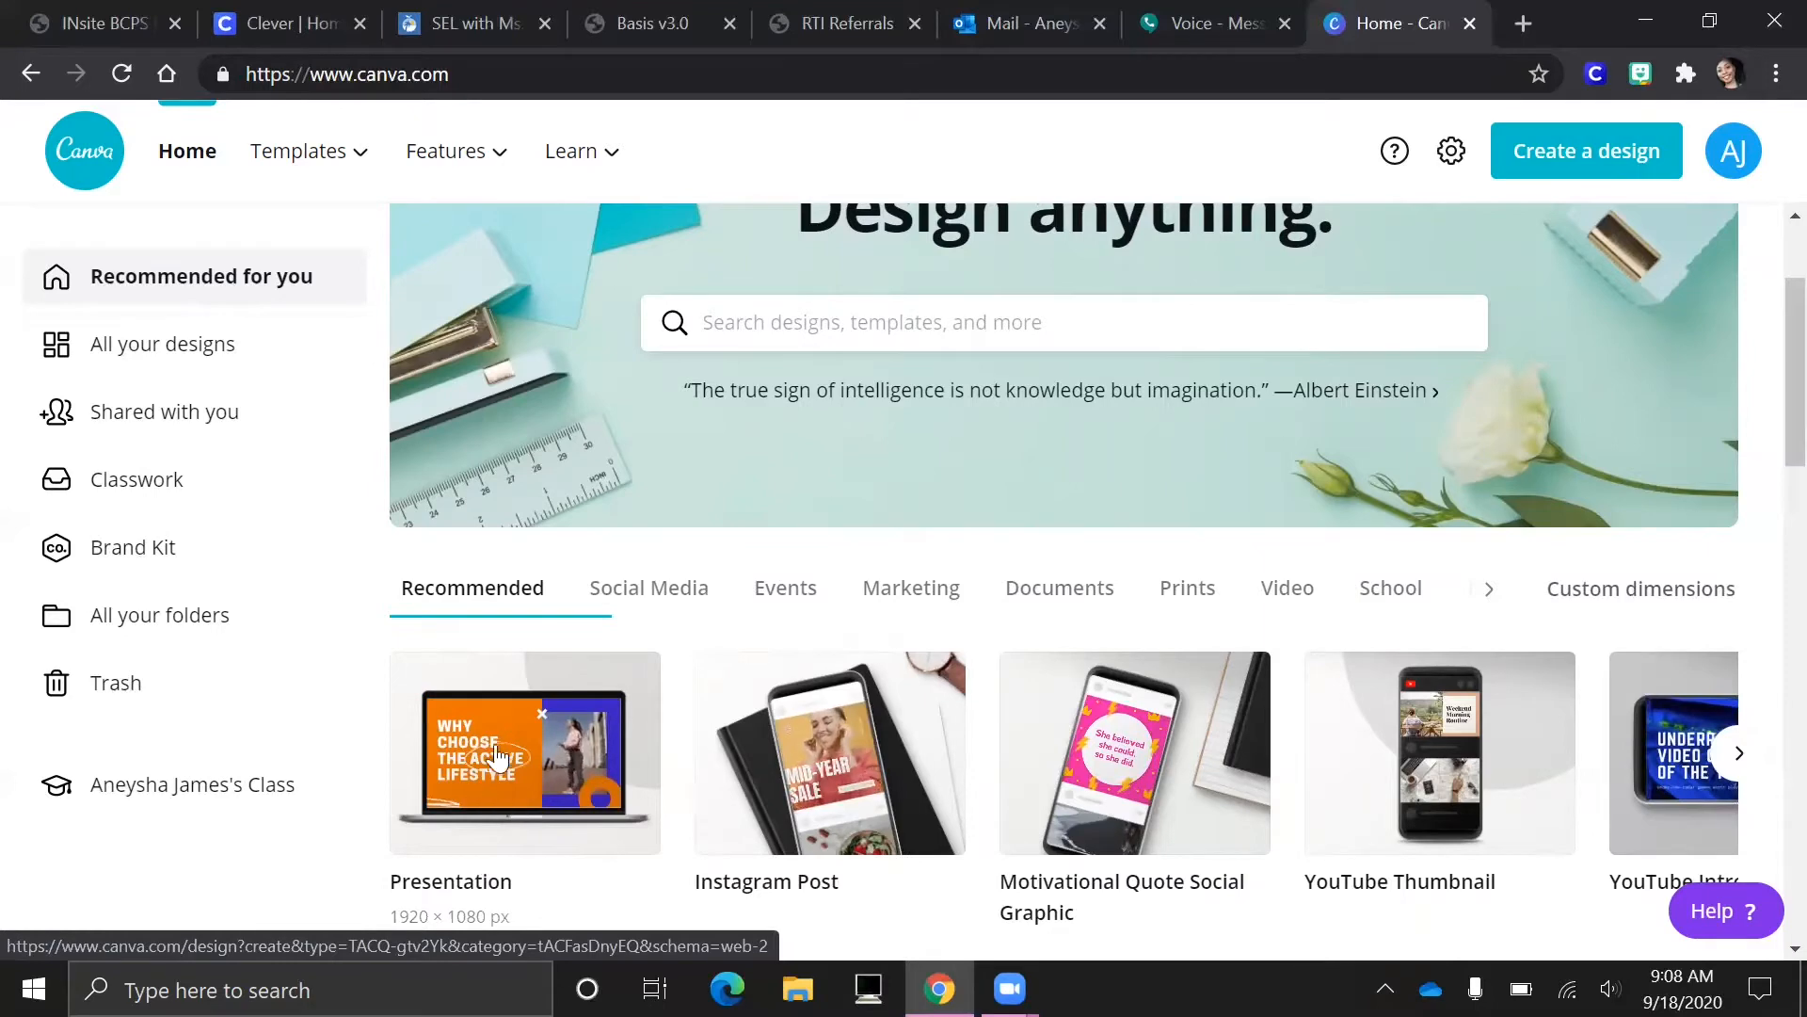
{"action": "left_click", "coordinate": [551, 792]}
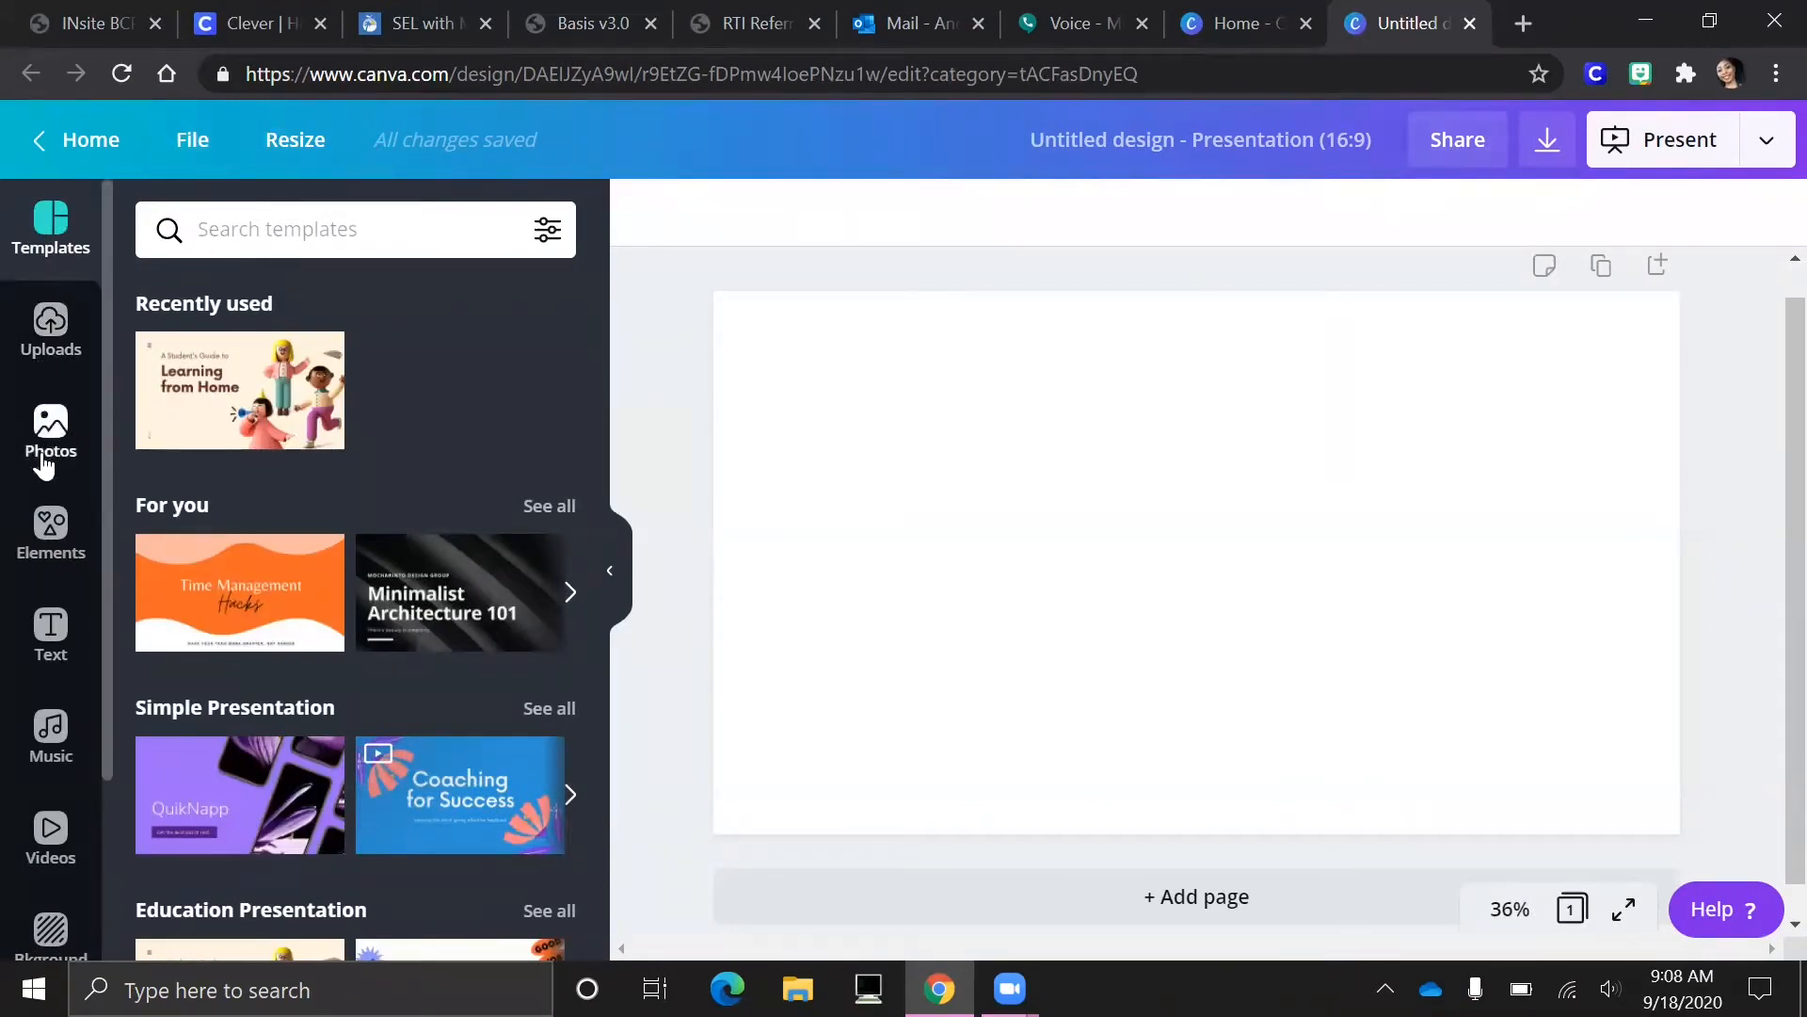
Look through the available backgrounds, music, text styles and graphic elements for the presentation.
{"action": "scroll", "coordinate": [47, 848], "scroll_direction": "down", "scroll_amount": 3}
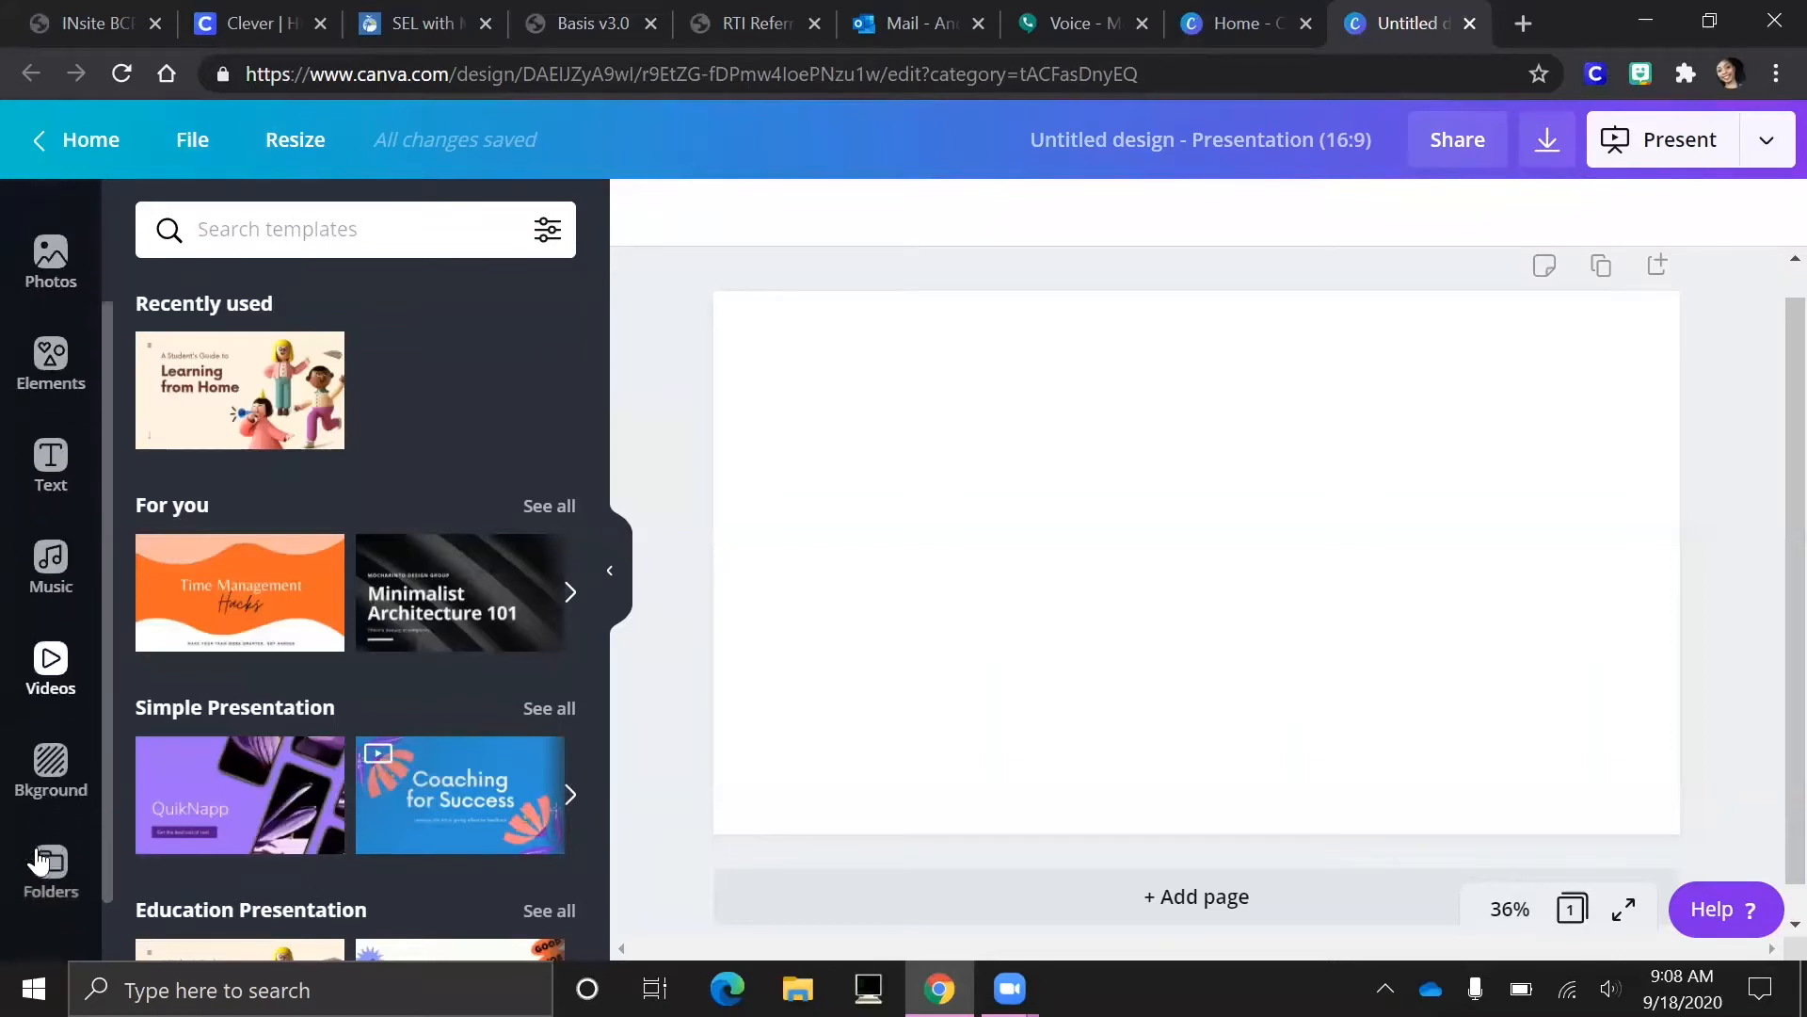
{"action": "left_click", "coordinate": [31, 728]}
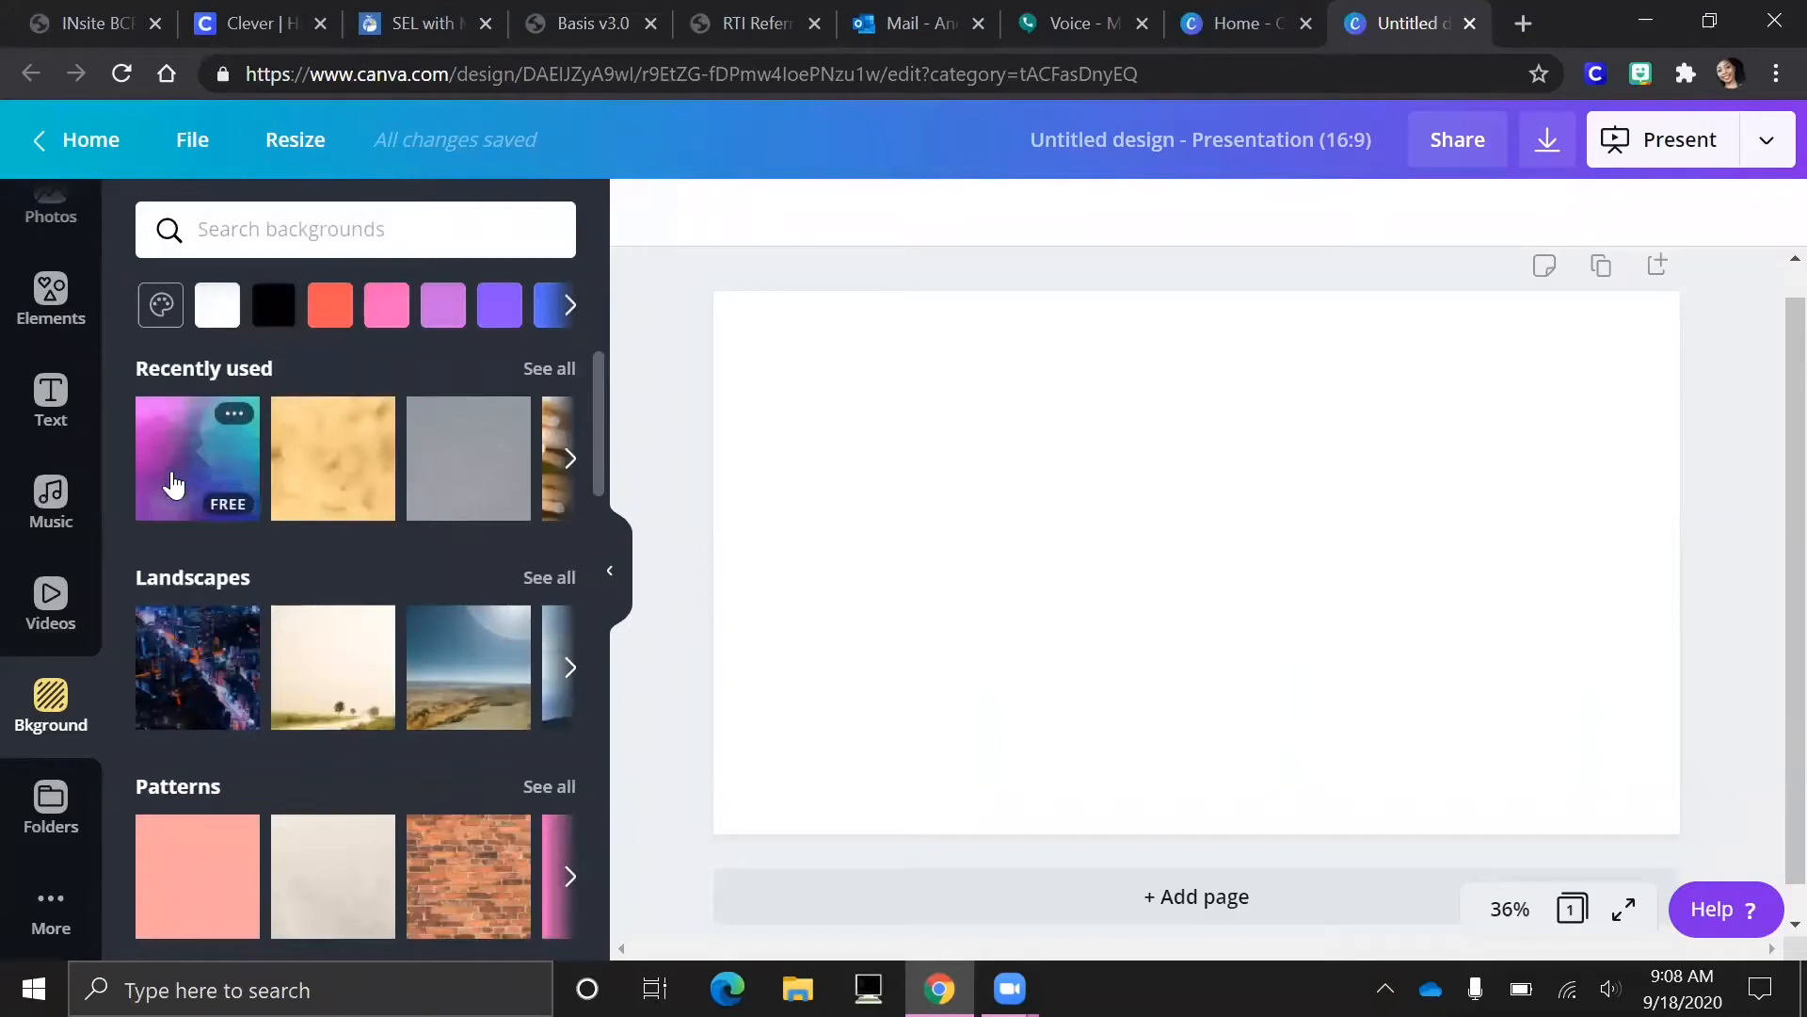
{"action": "left_click", "coordinate": [71, 598]}
{"action": "left_click", "coordinate": [62, 508]}
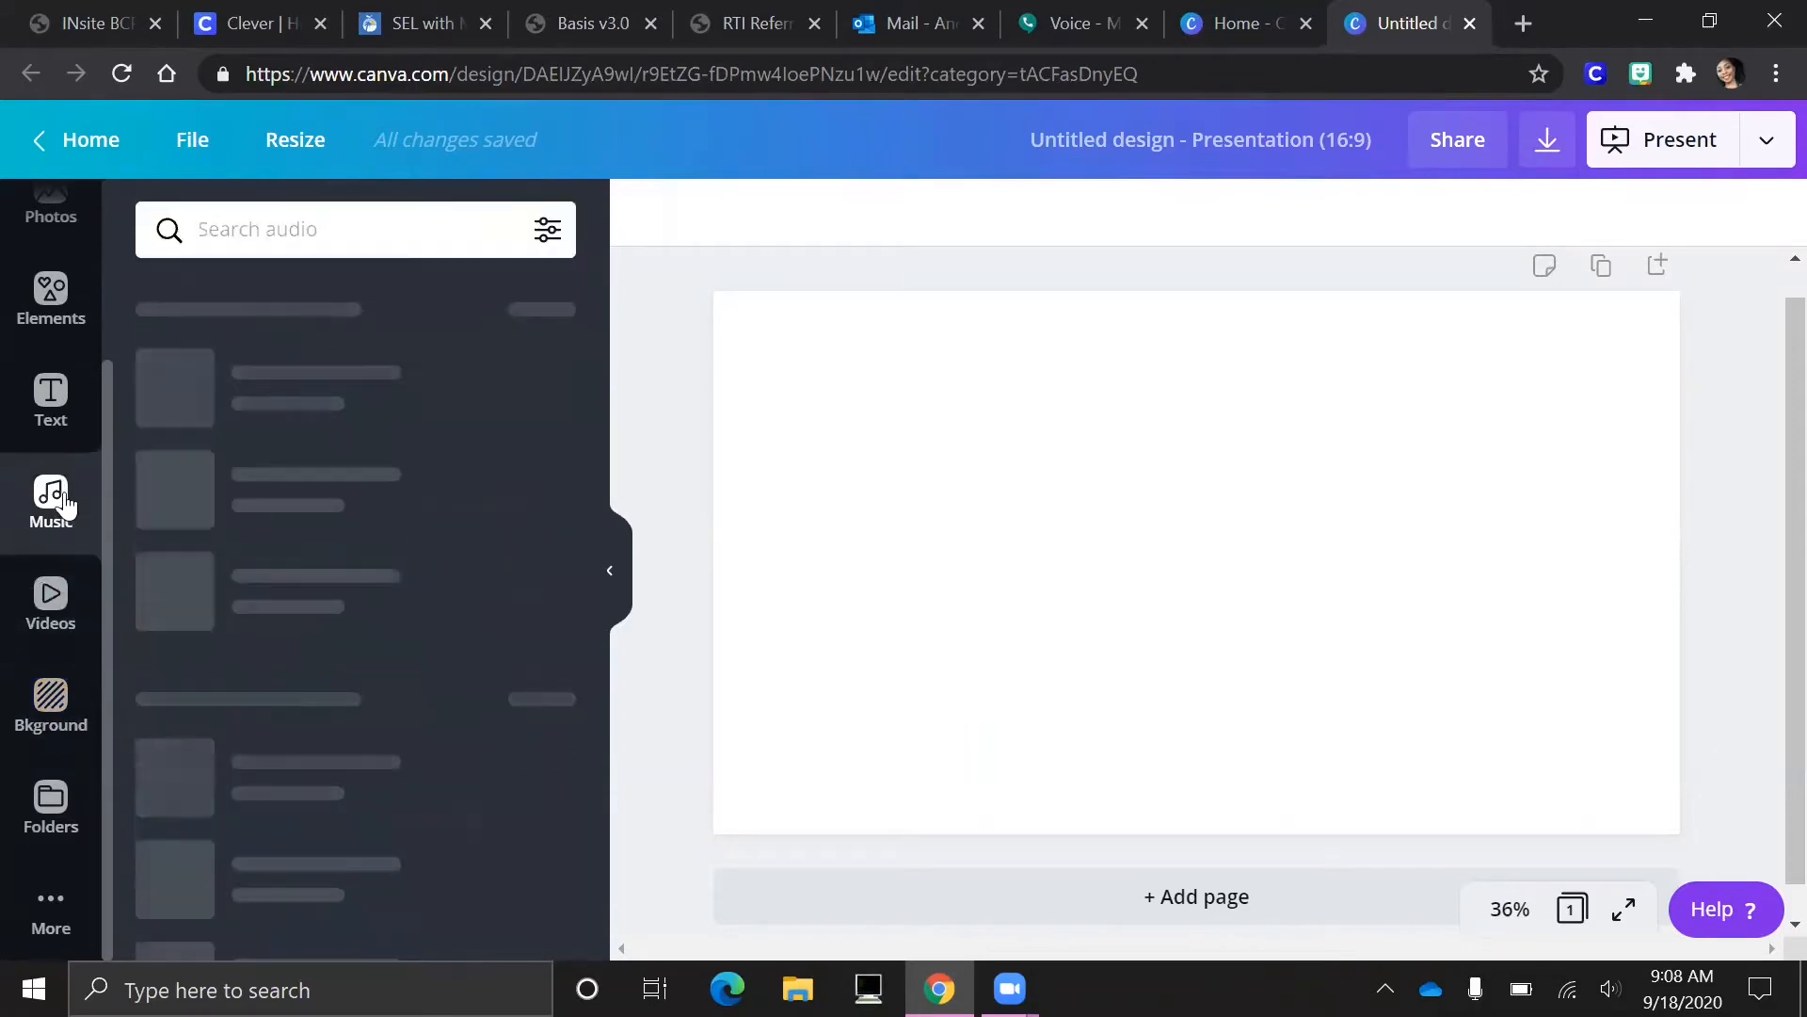
{"action": "scroll", "coordinate": [62, 508], "scroll_direction": "up", "scroll_amount": 2}
{"action": "left_click", "coordinate": [55, 532]}
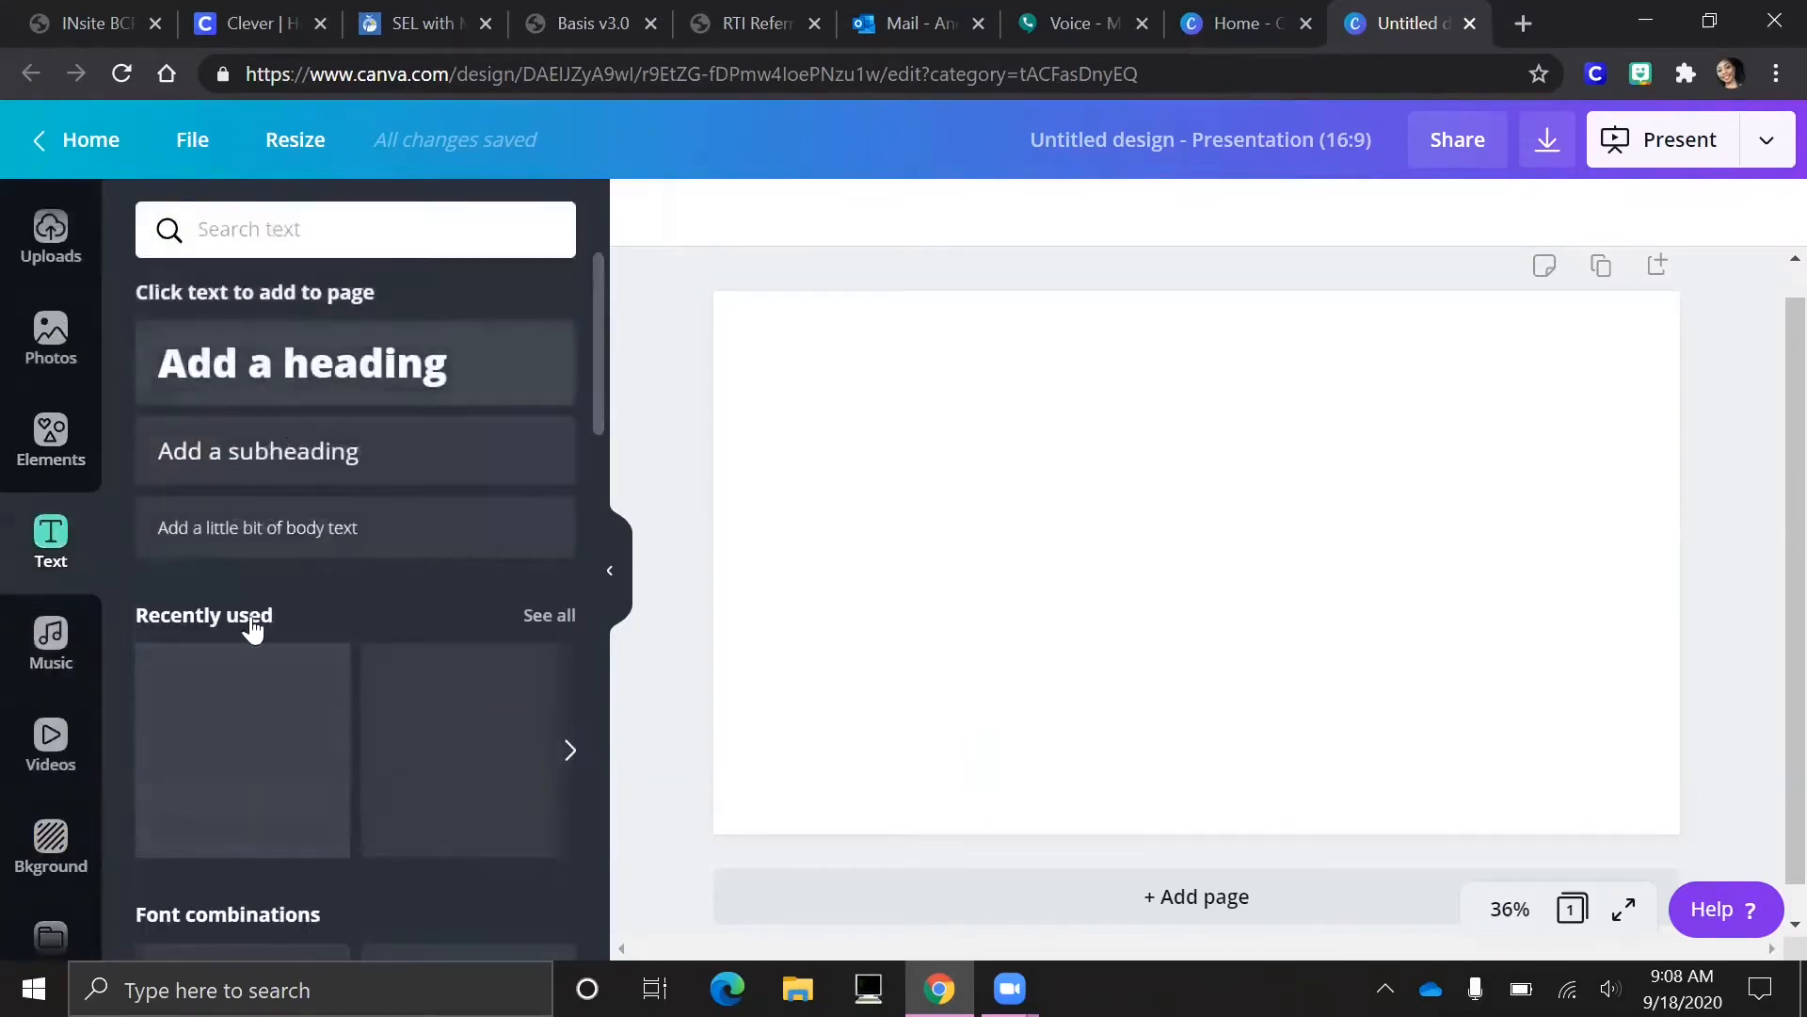
{"action": "scroll", "coordinate": [319, 766], "scroll_direction": "down", "scroll_amount": 8}
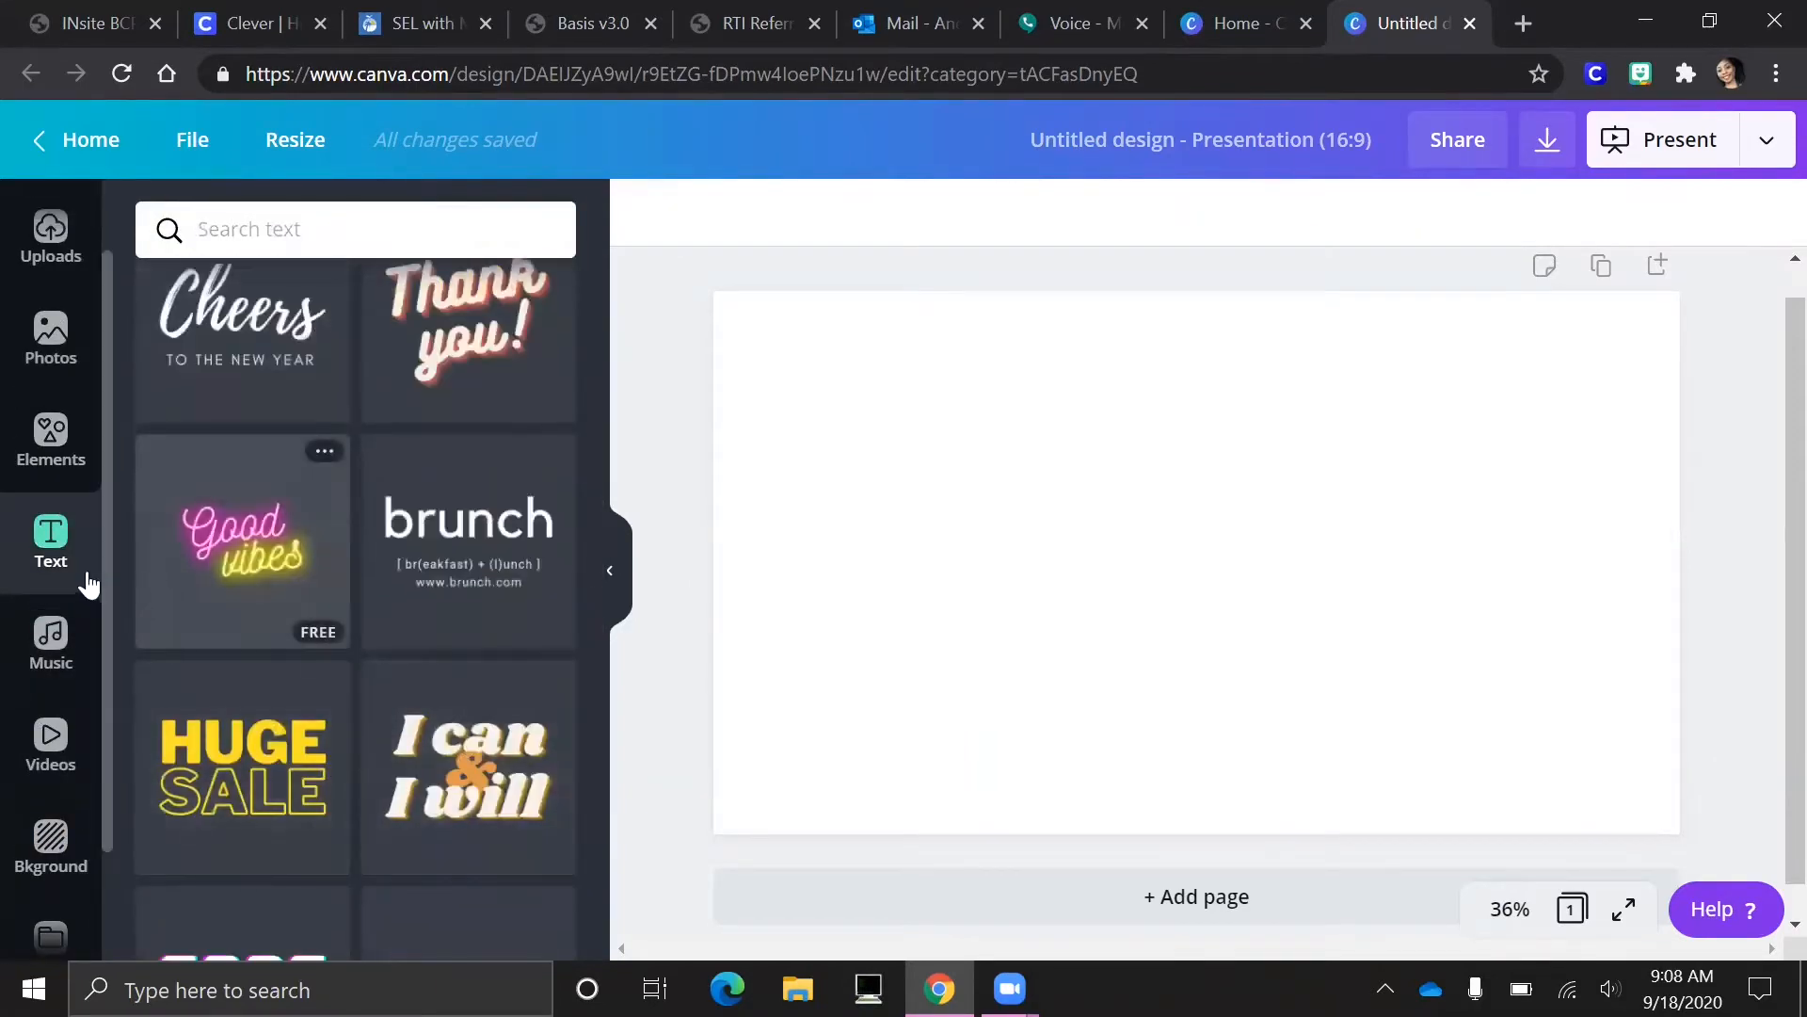
{"action": "scroll", "coordinate": [88, 583], "scroll_direction": "up", "scroll_amount": 1}
{"action": "left_click", "coordinate": [71, 551]}
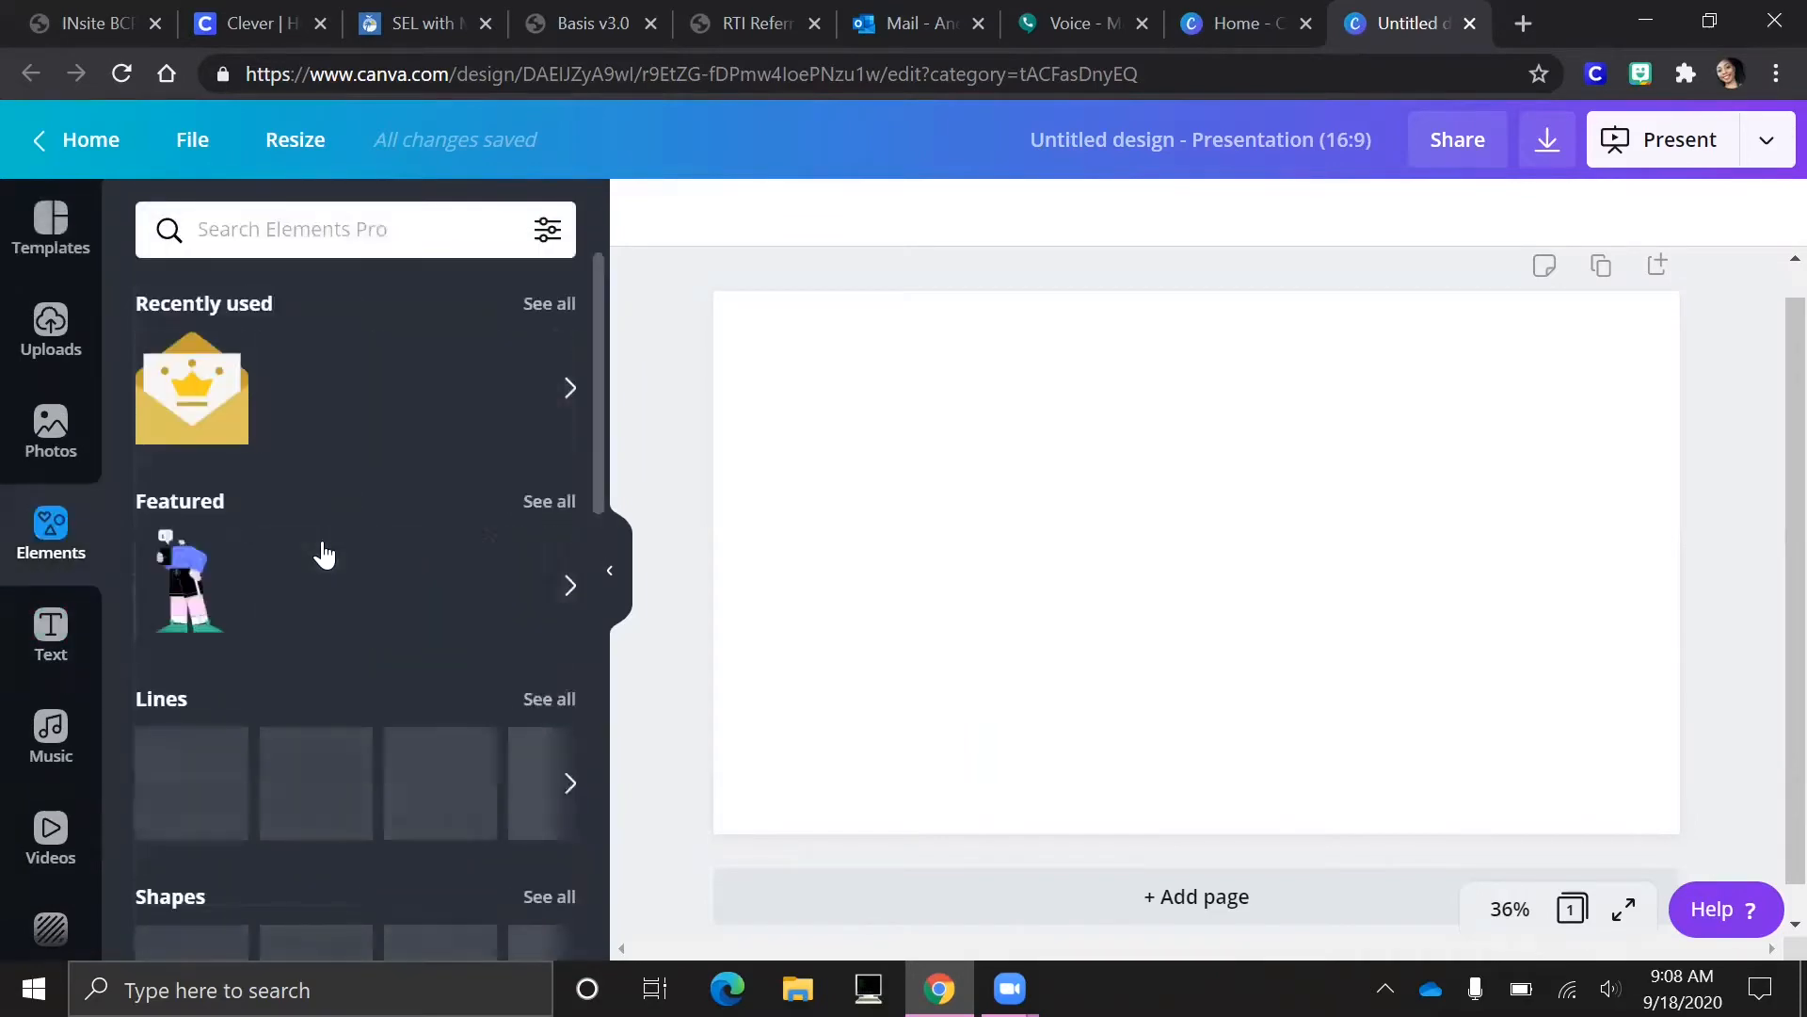
{"action": "scroll", "coordinate": [313, 625], "scroll_direction": "down", "scroll_amount": 10}
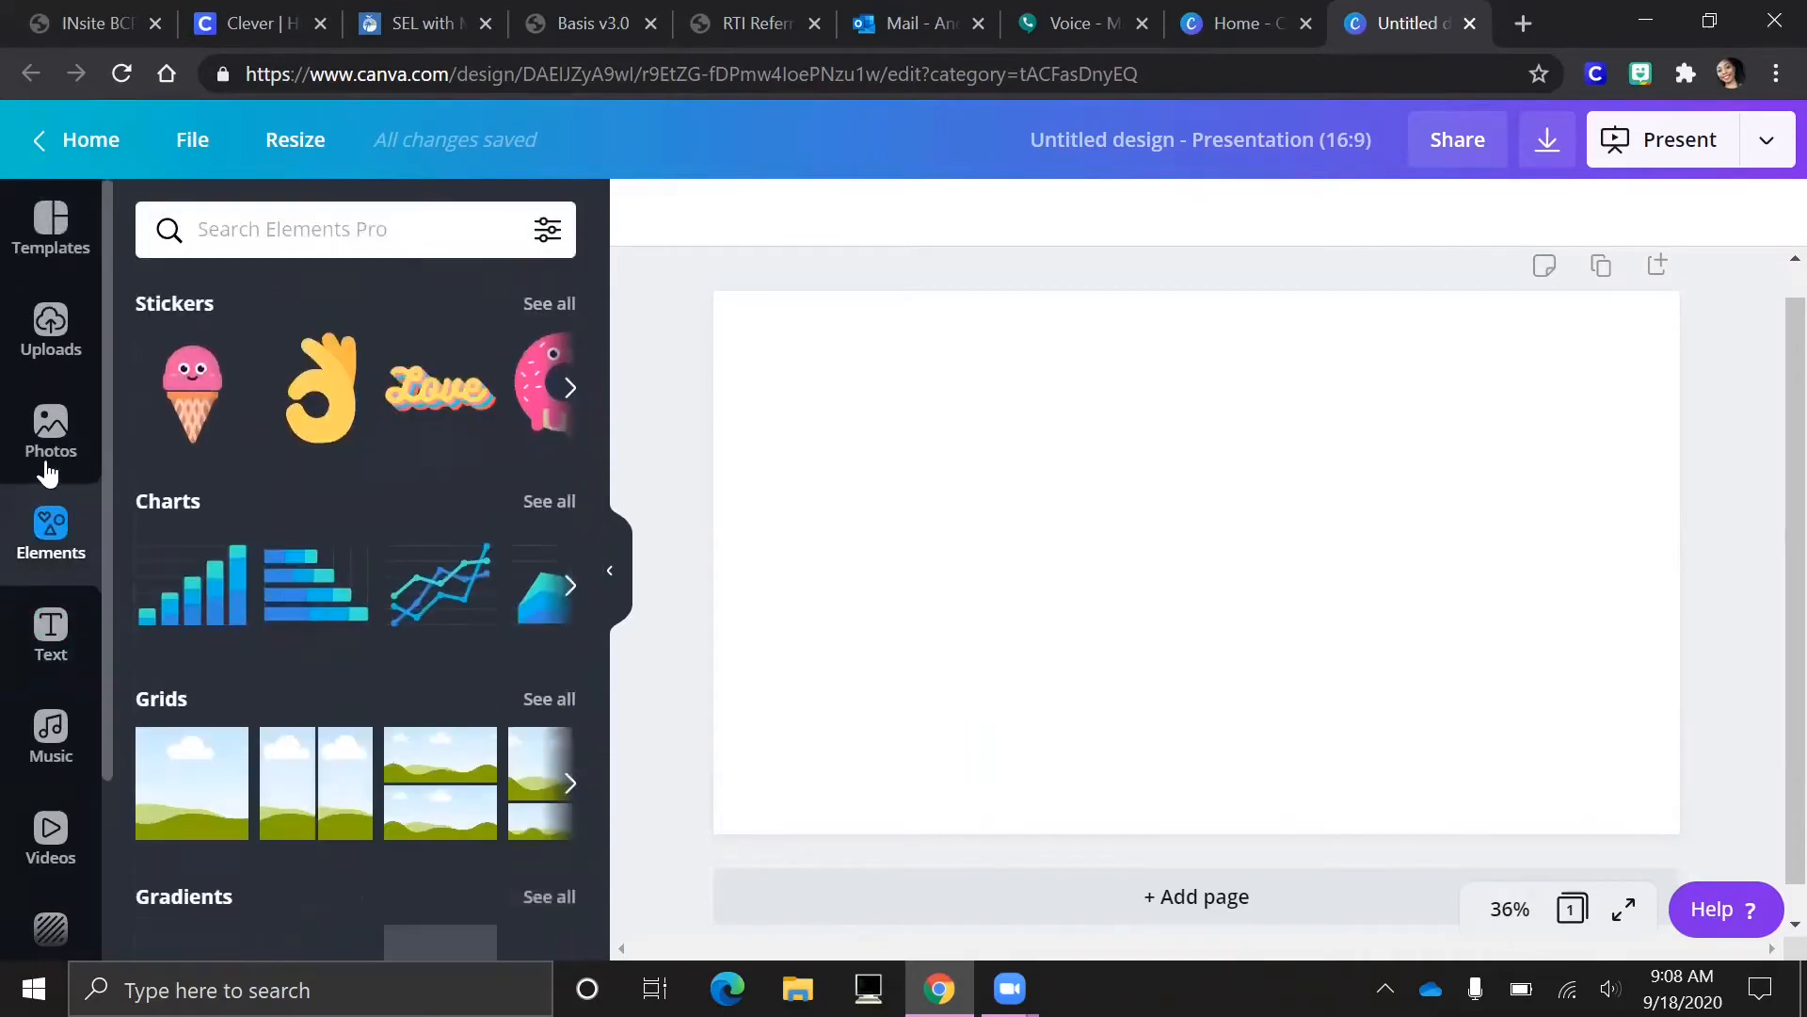
Search the elements library for "love".
{"action": "left_click", "coordinate": [238, 217]}
{"action": "type", "text": "love"}
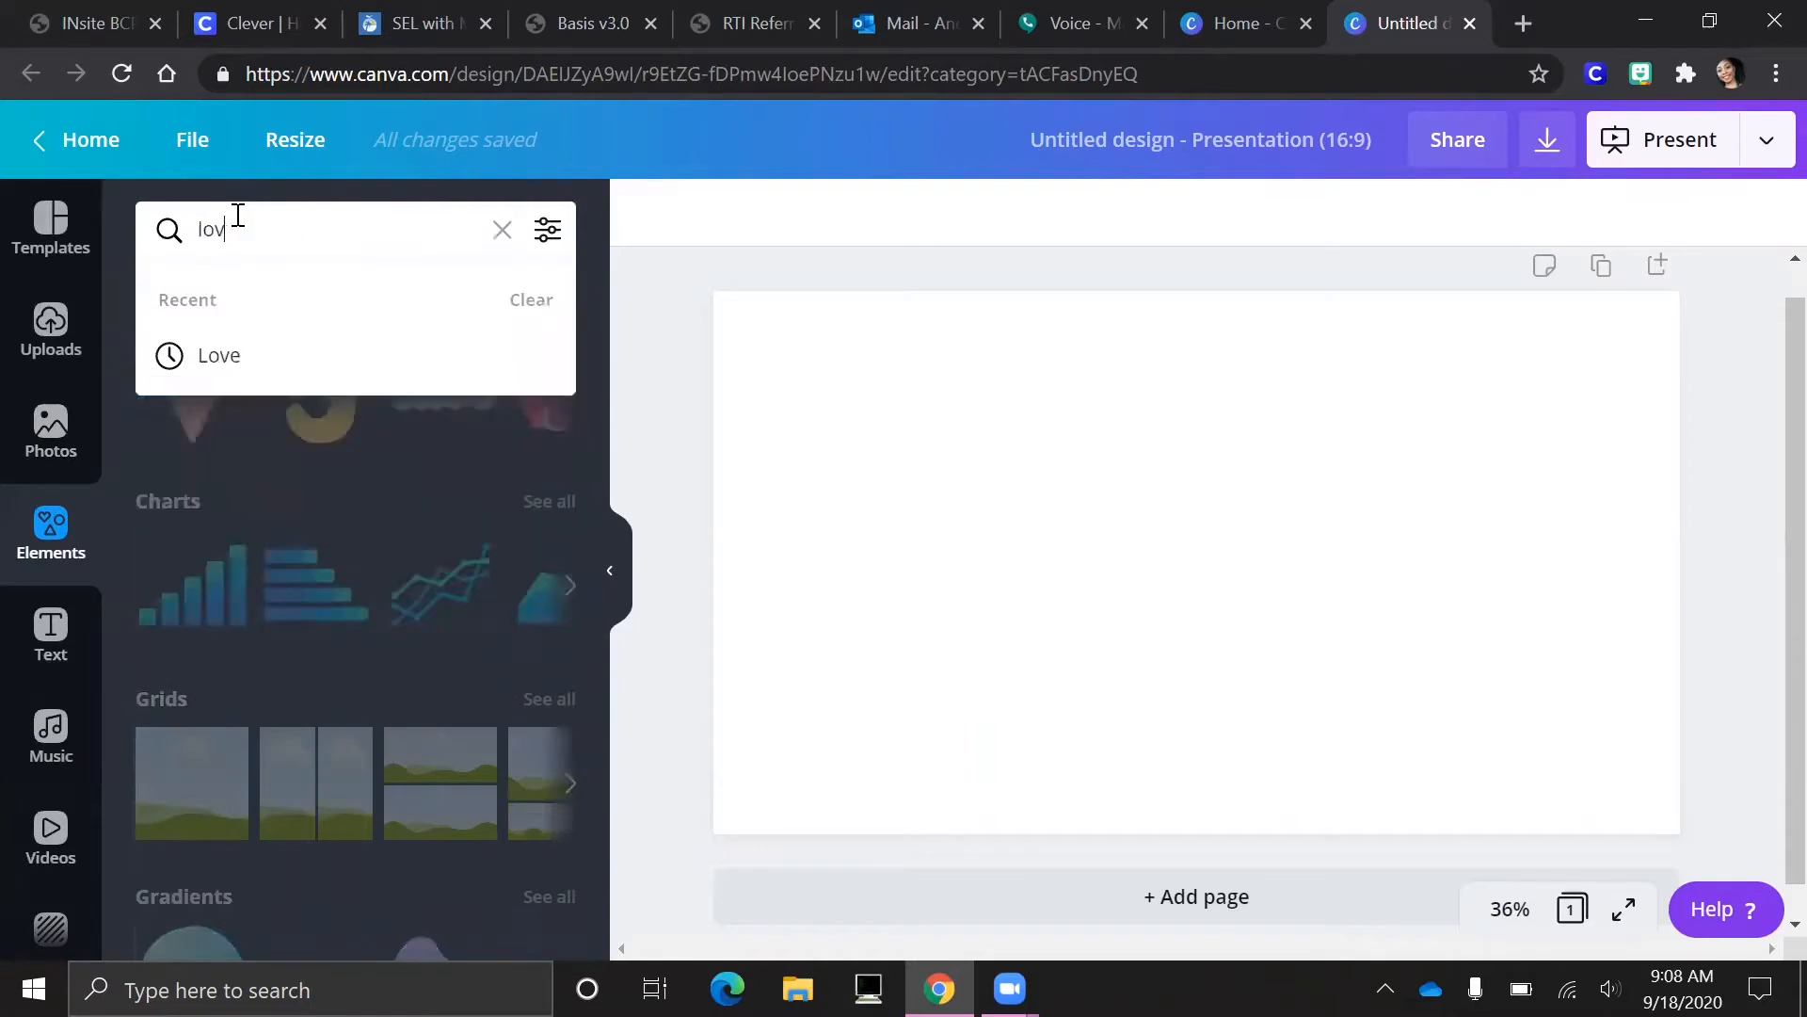
{"action": "key", "text": "Return"}
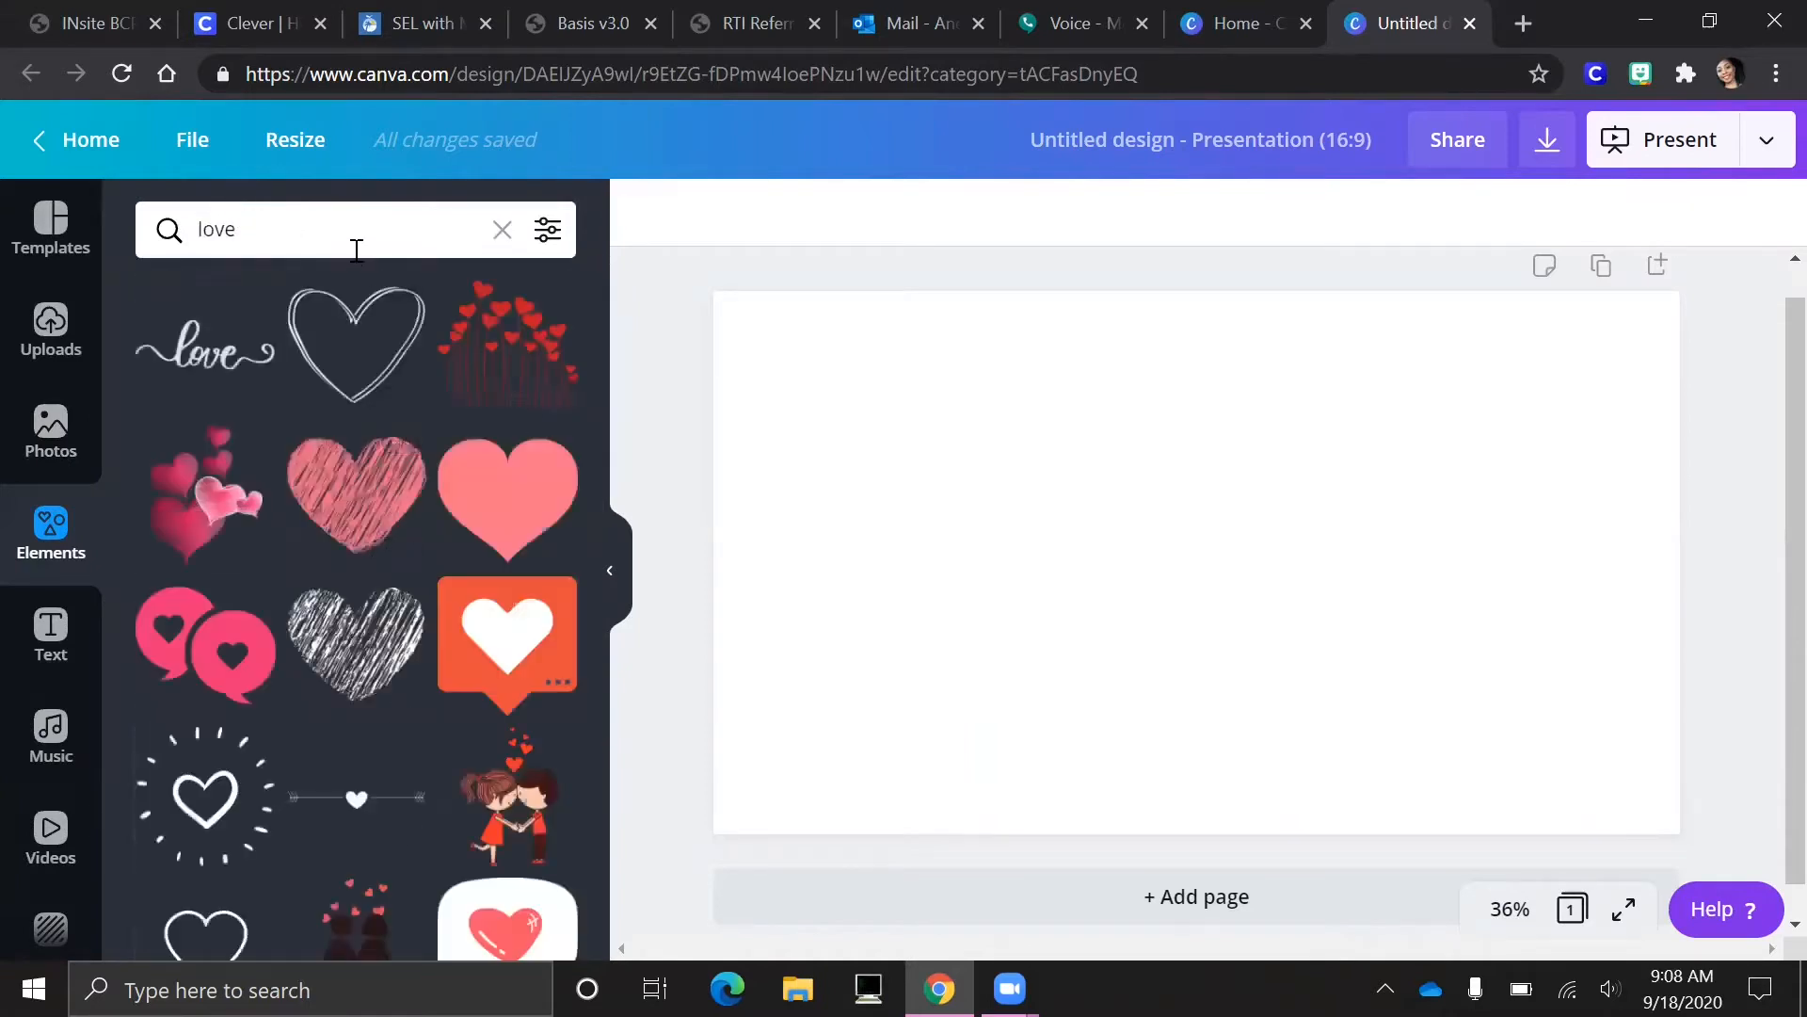
Search the photo library for "peace" and look through the matching photos.
{"action": "left_click", "coordinate": [258, 226]}
{"action": "left_click", "coordinate": [51, 429]}
{"action": "left_click", "coordinate": [322, 228]}
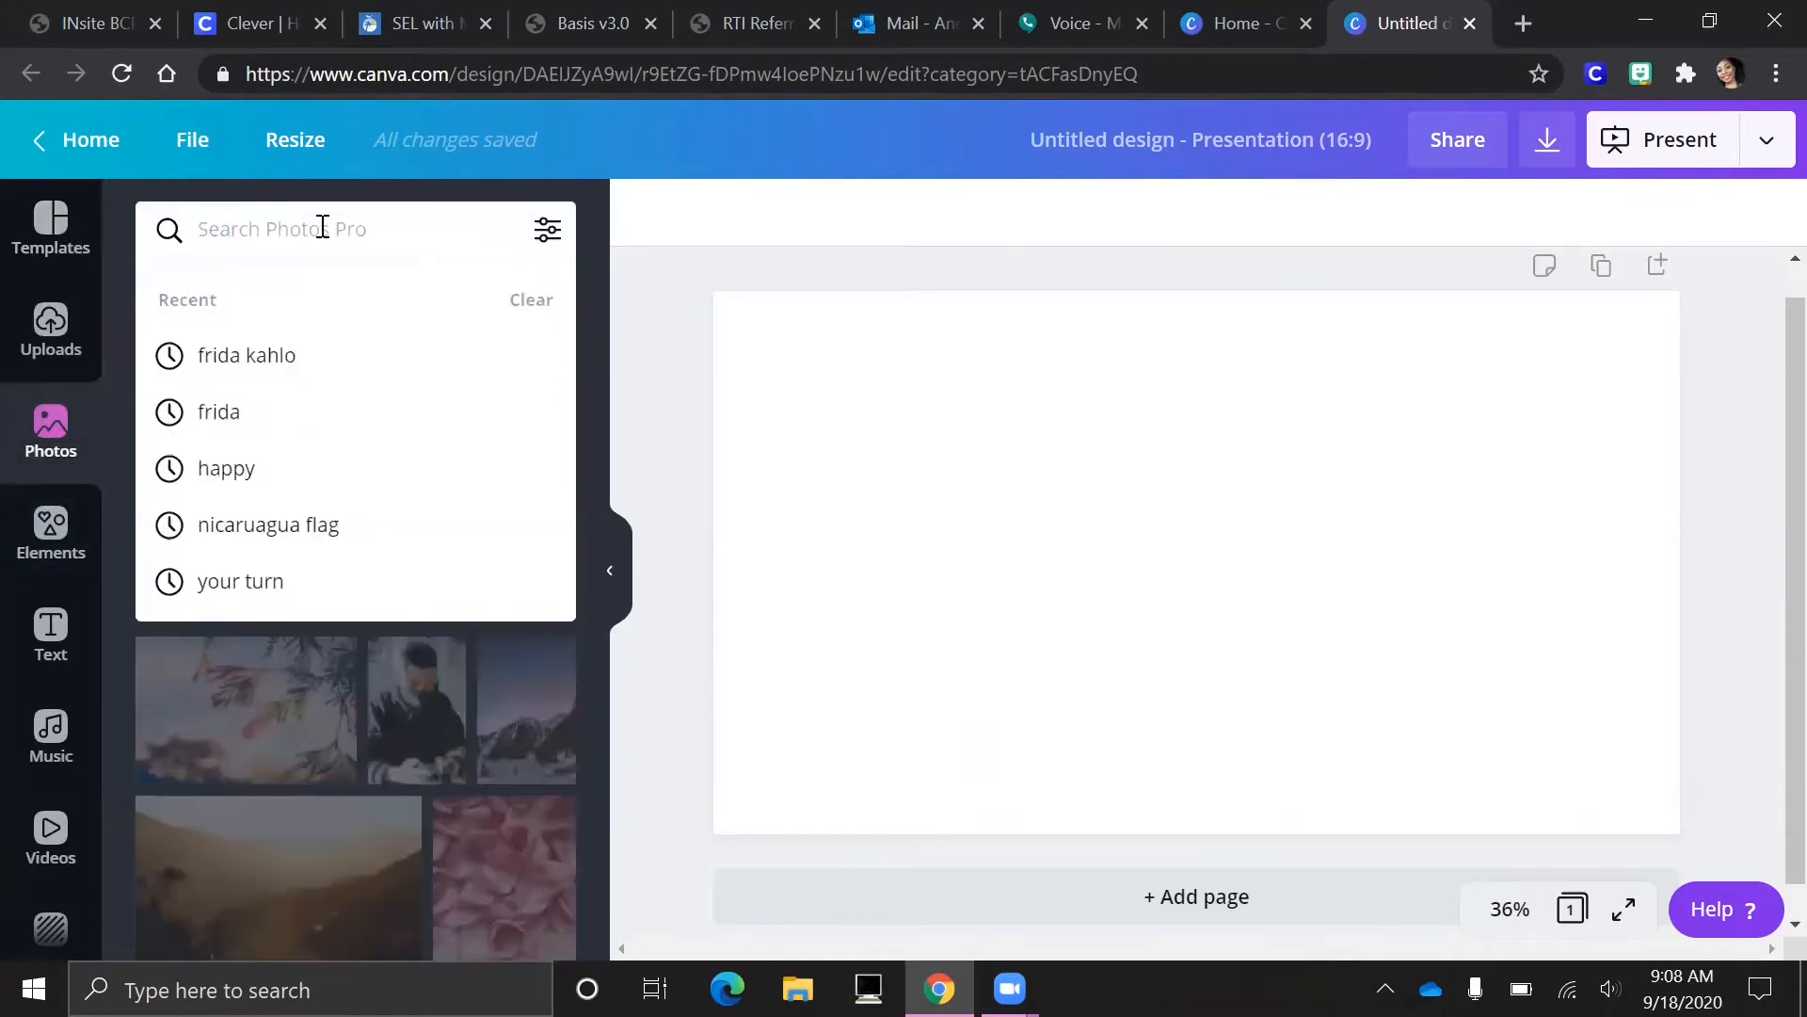
{"action": "type", "text": "peace"}
{"action": "key", "text": "Return"}
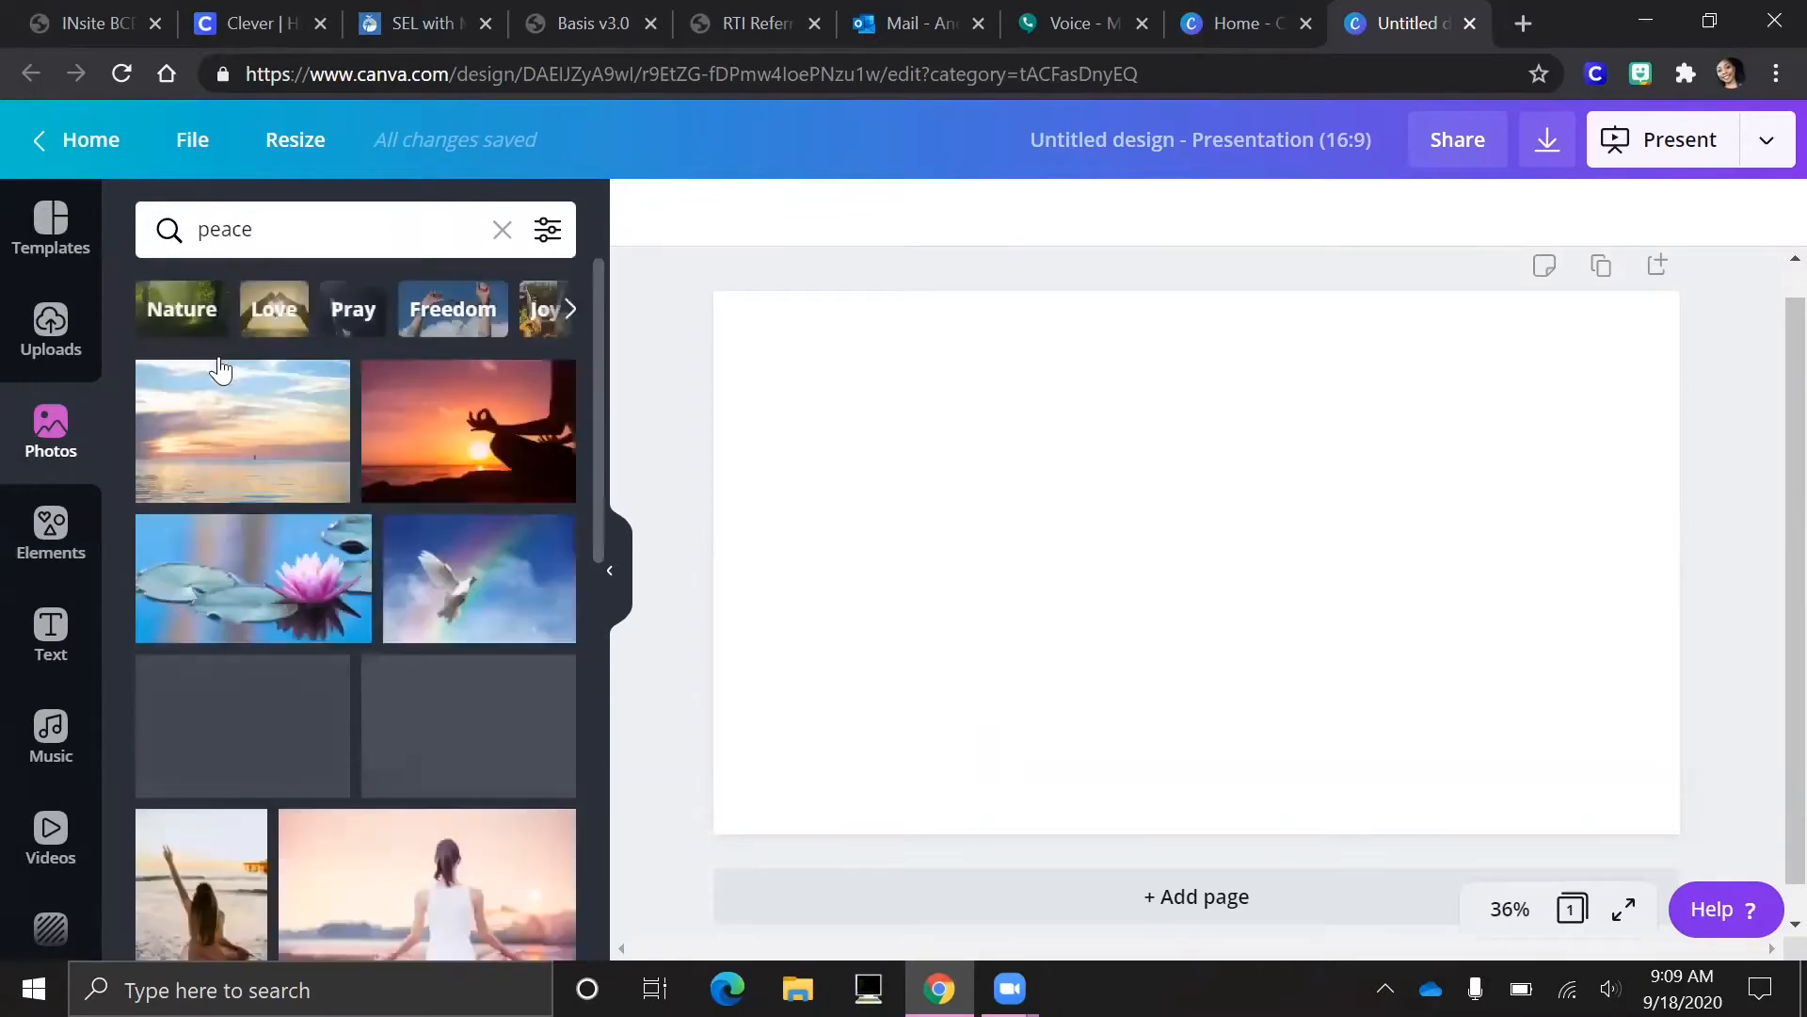
{"action": "scroll", "coordinate": [497, 800], "scroll_direction": "down", "scroll_amount": 8}
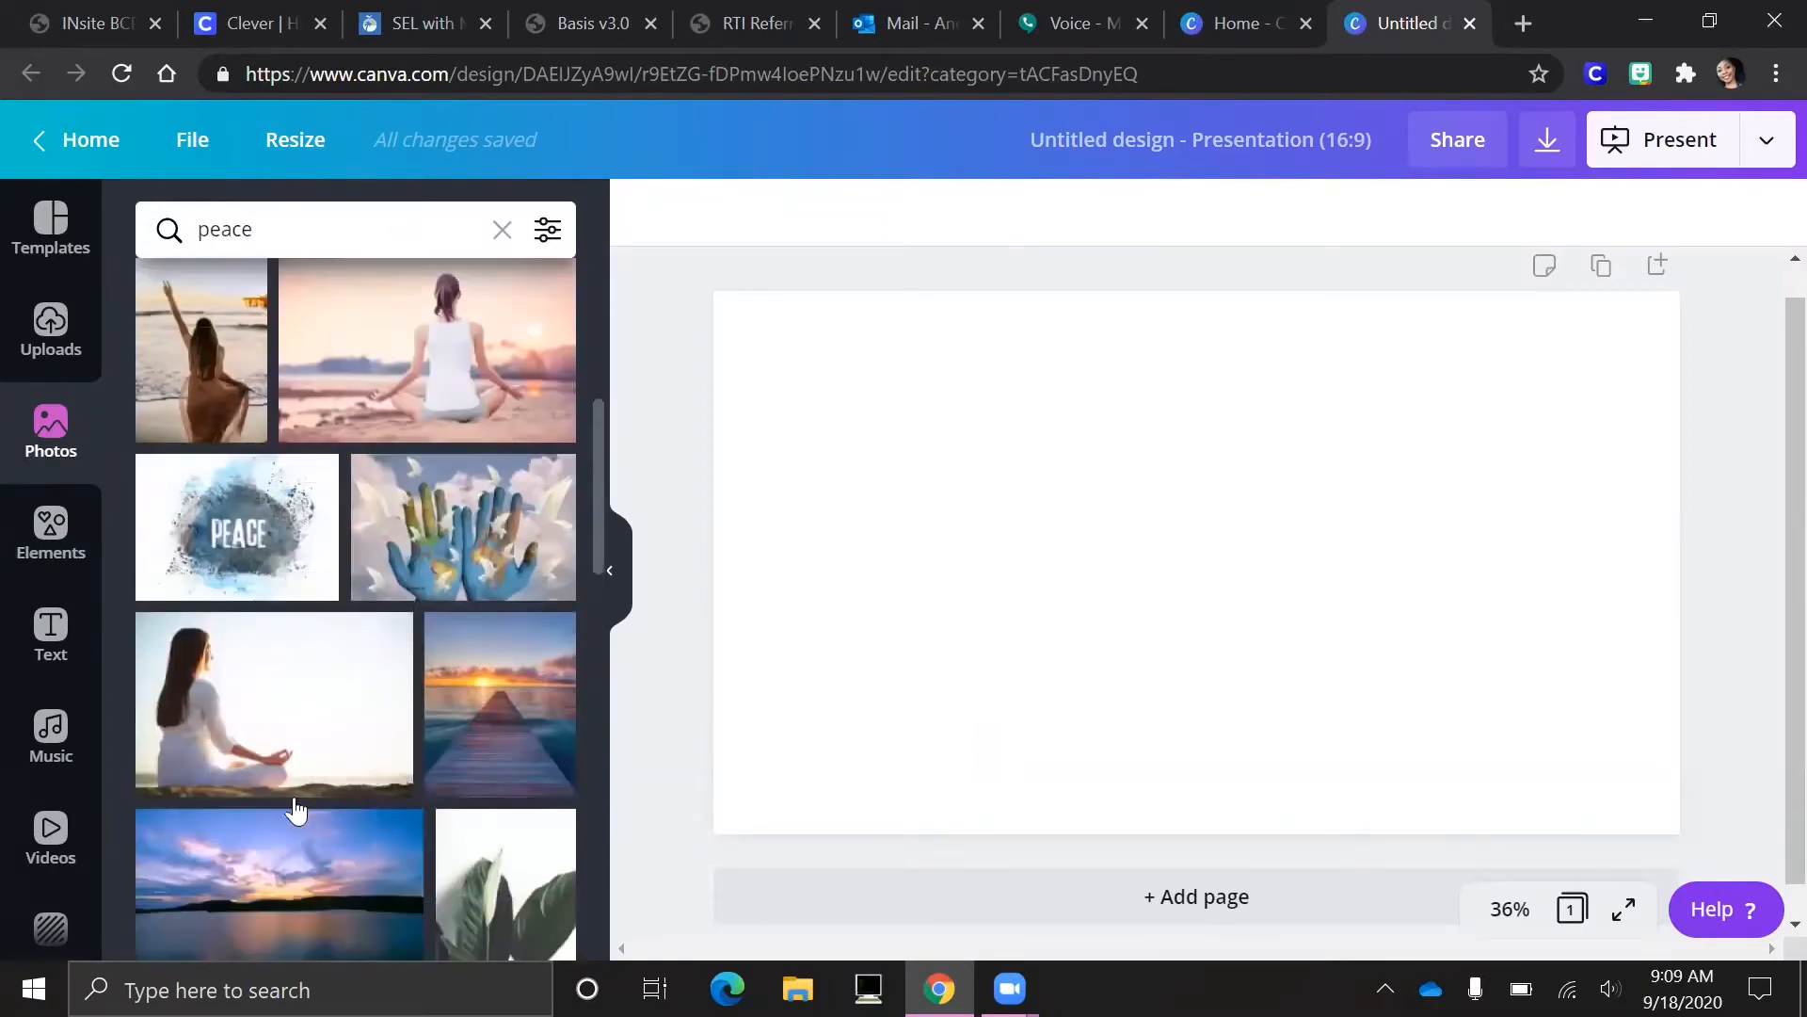
{"action": "scroll", "coordinate": [317, 786], "scroll_direction": "up", "scroll_amount": 10}
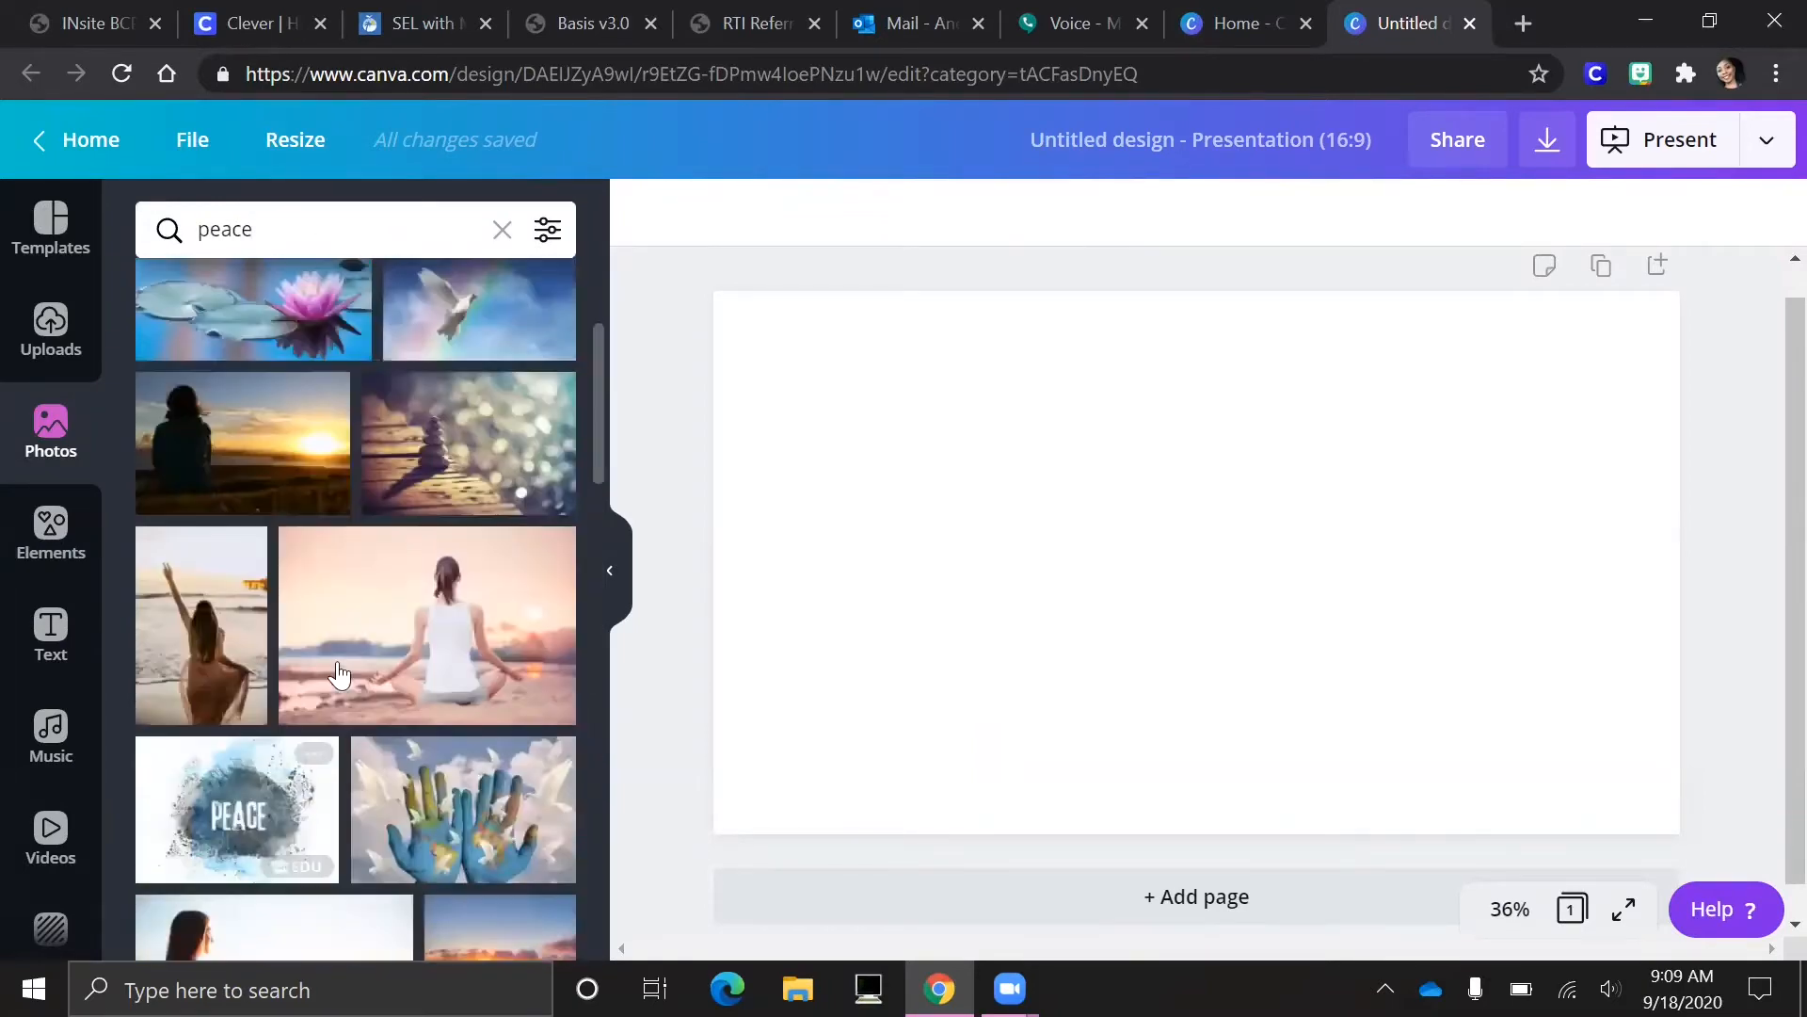
Add the uploaded National Hispanic Heritage Month image to the blank page.
{"action": "left_click", "coordinate": [51, 329]}
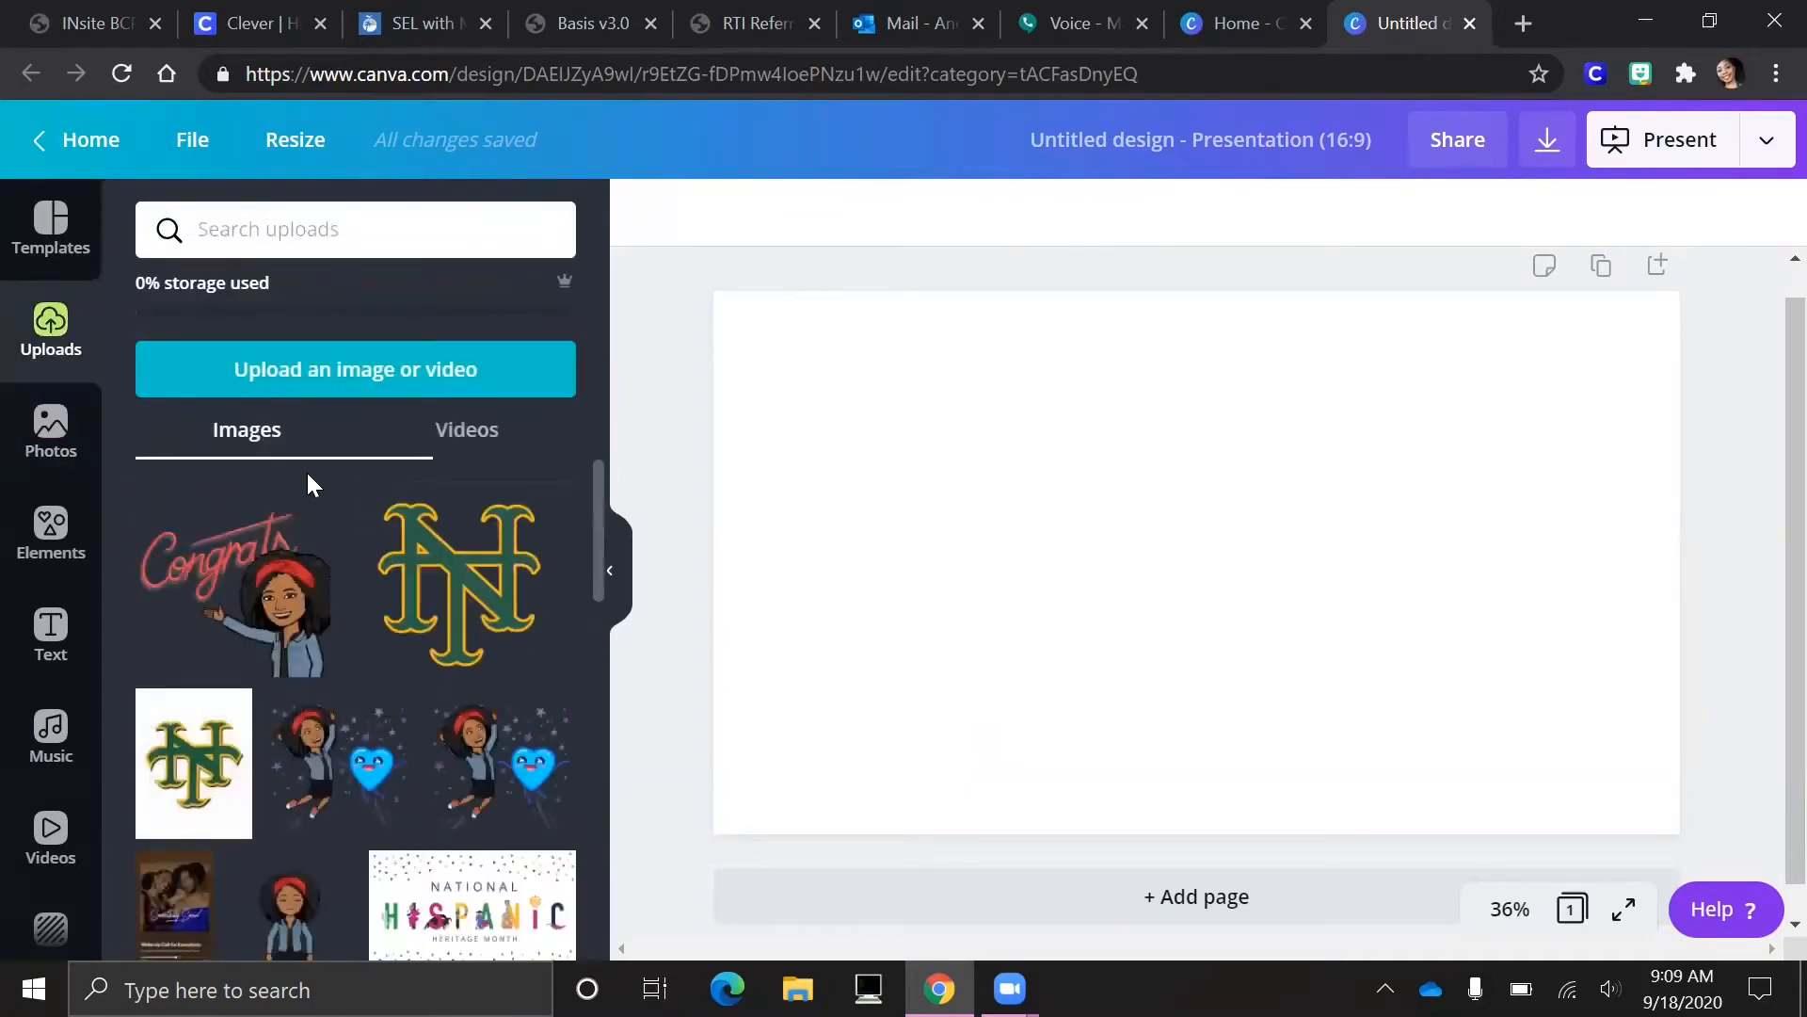
{"action": "scroll", "coordinate": [320, 461], "scroll_direction": "down", "scroll_amount": 2}
{"action": "scroll", "coordinate": [337, 476], "scroll_direction": "up", "scroll_amount": 2}
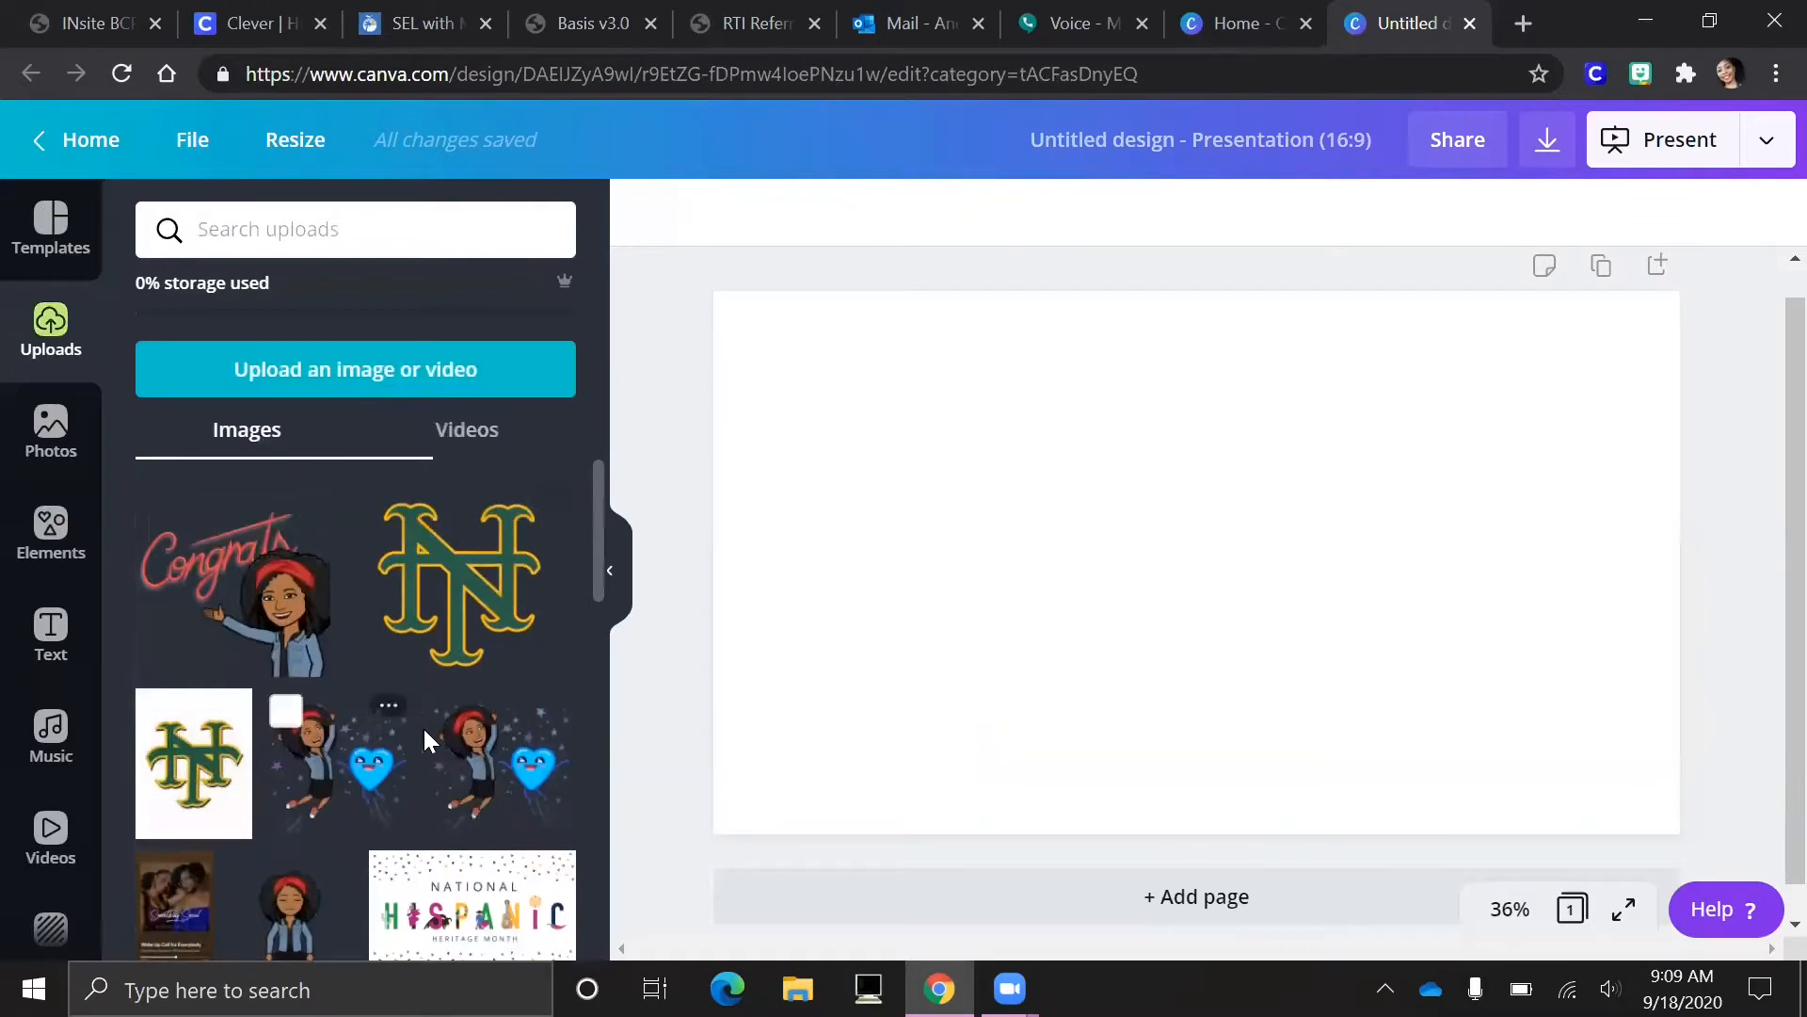
{"action": "left_click", "coordinate": [499, 913]}
Browse the presentation templates, including the Education Presentation designs and the categories further down.
{"action": "left_click", "coordinate": [50, 236]}
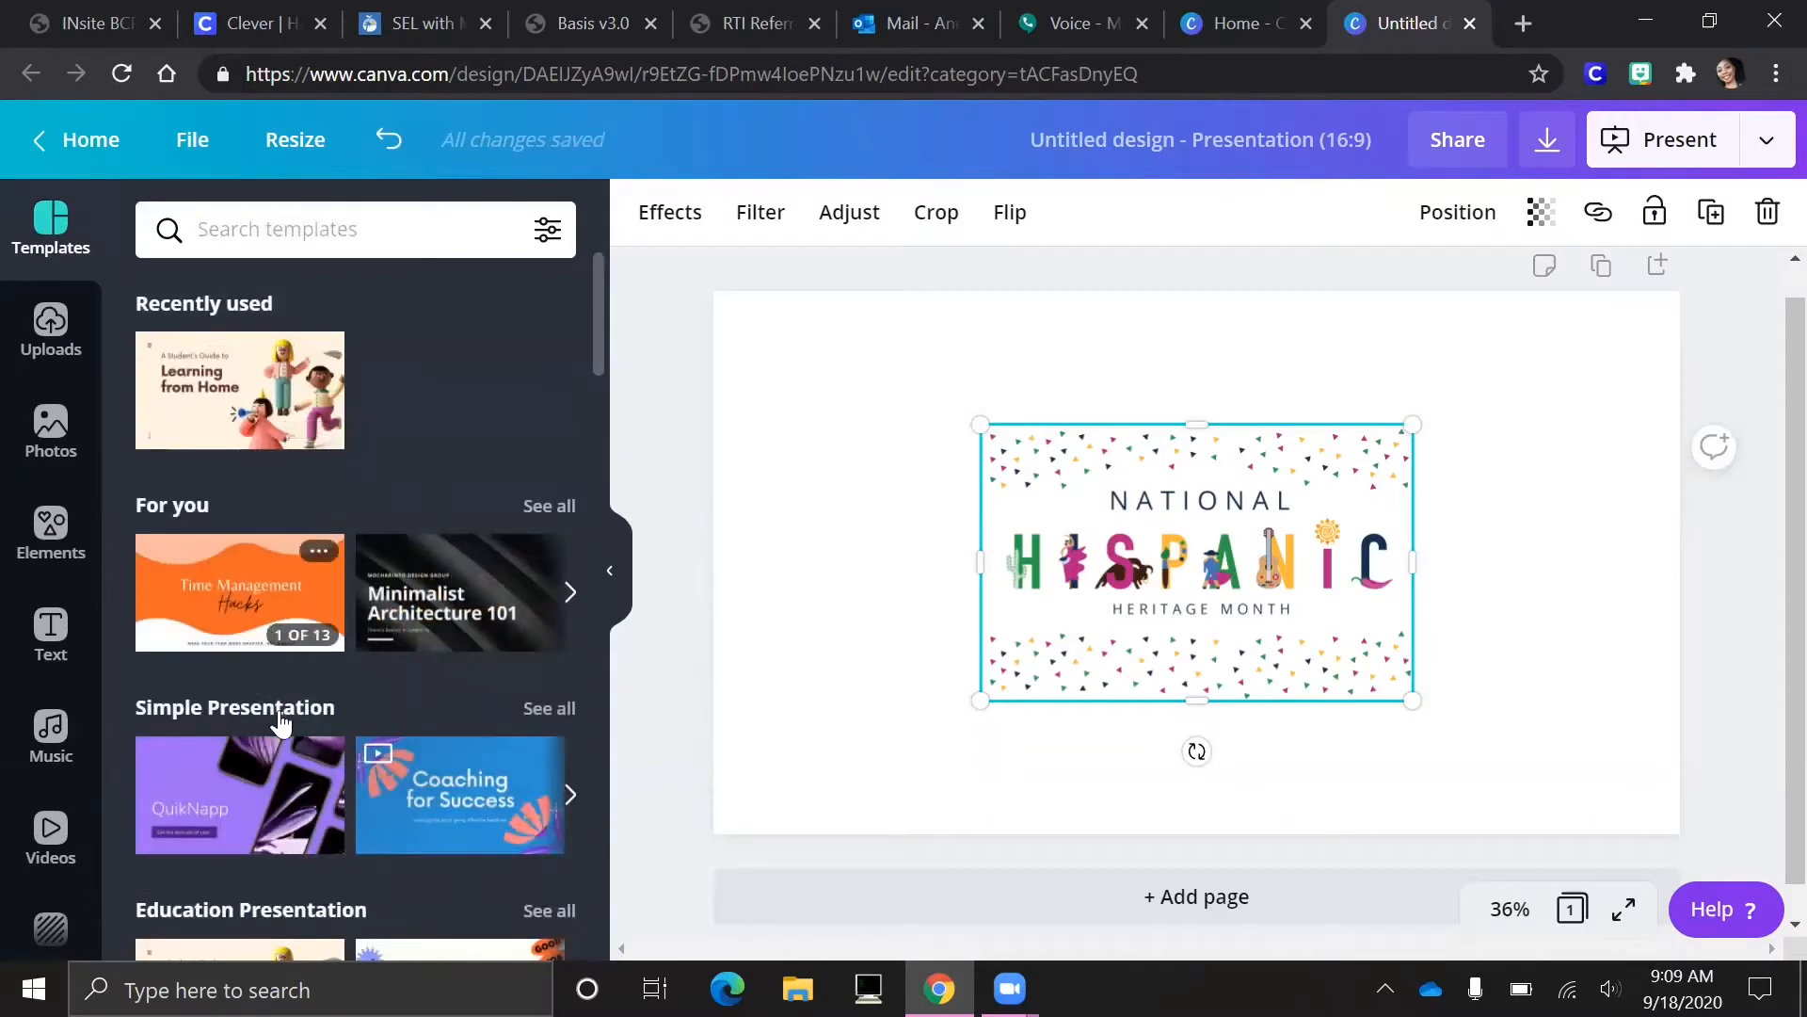
{"action": "scroll", "coordinate": [280, 725], "scroll_direction": "down", "scroll_amount": 3}
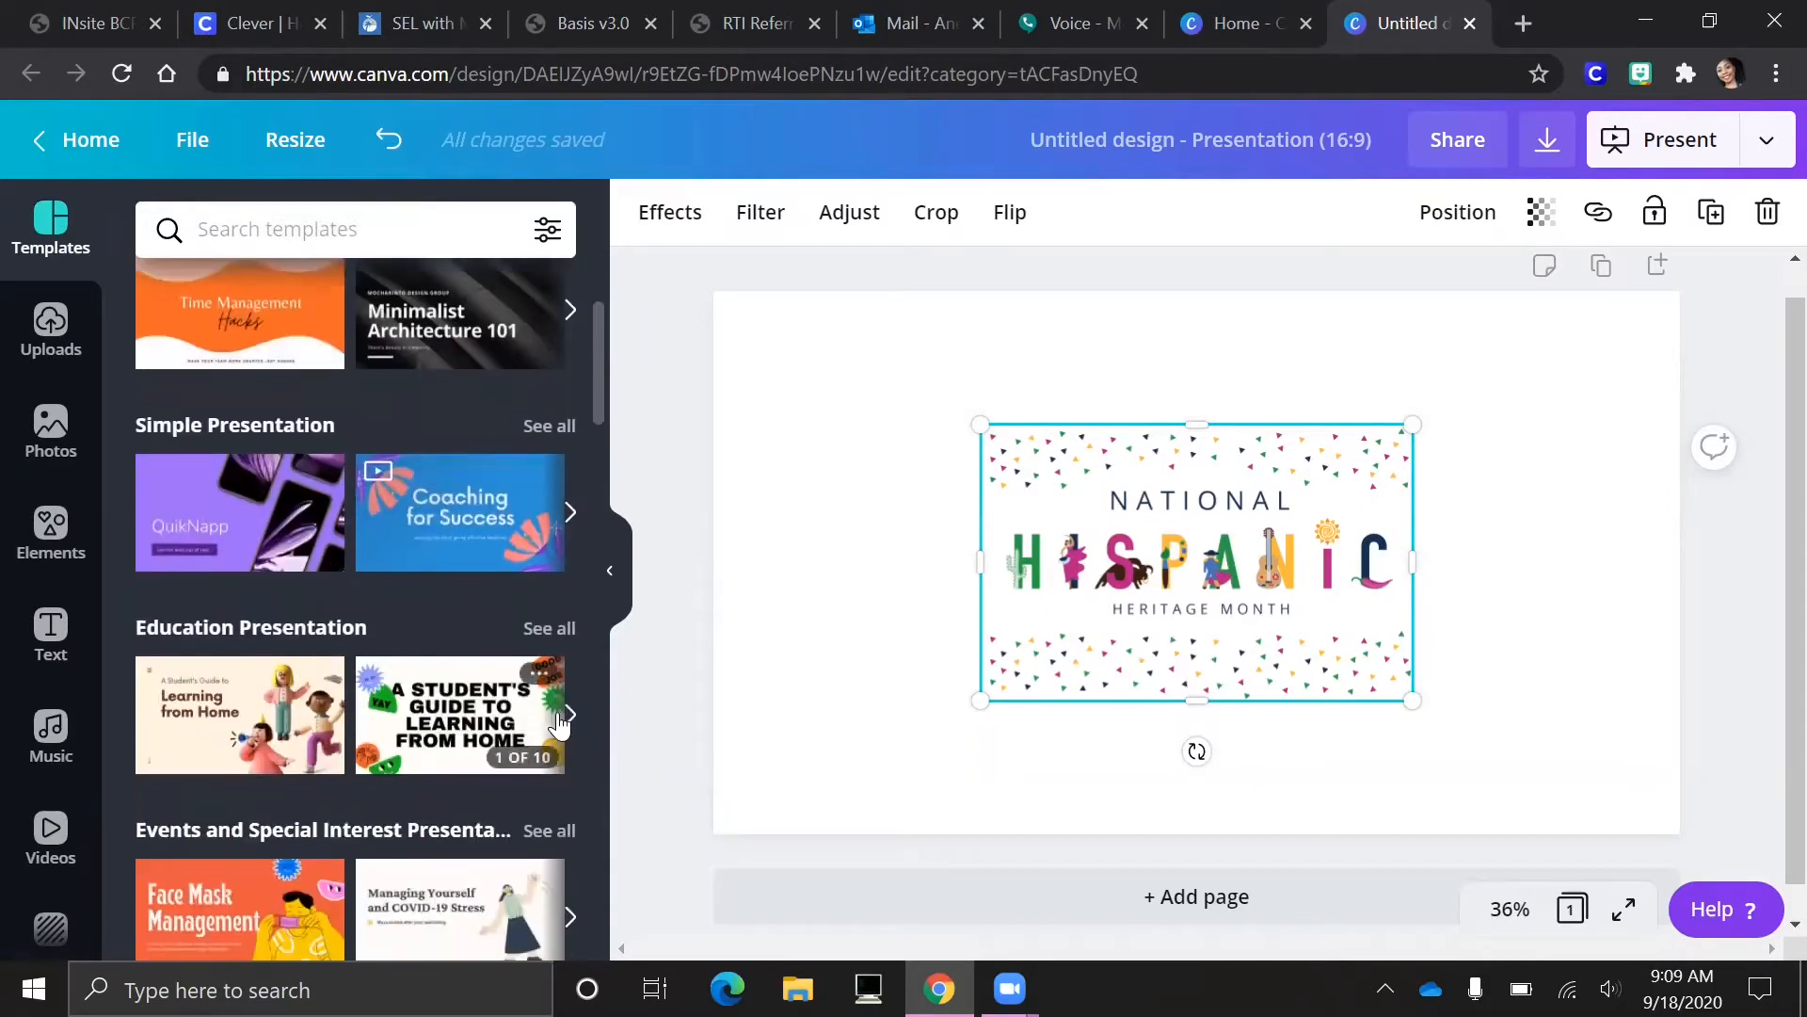
{"action": "left_click", "coordinate": [569, 717]}
{"action": "left_click", "coordinate": [569, 718]}
{"action": "left_click", "coordinate": [569, 717]}
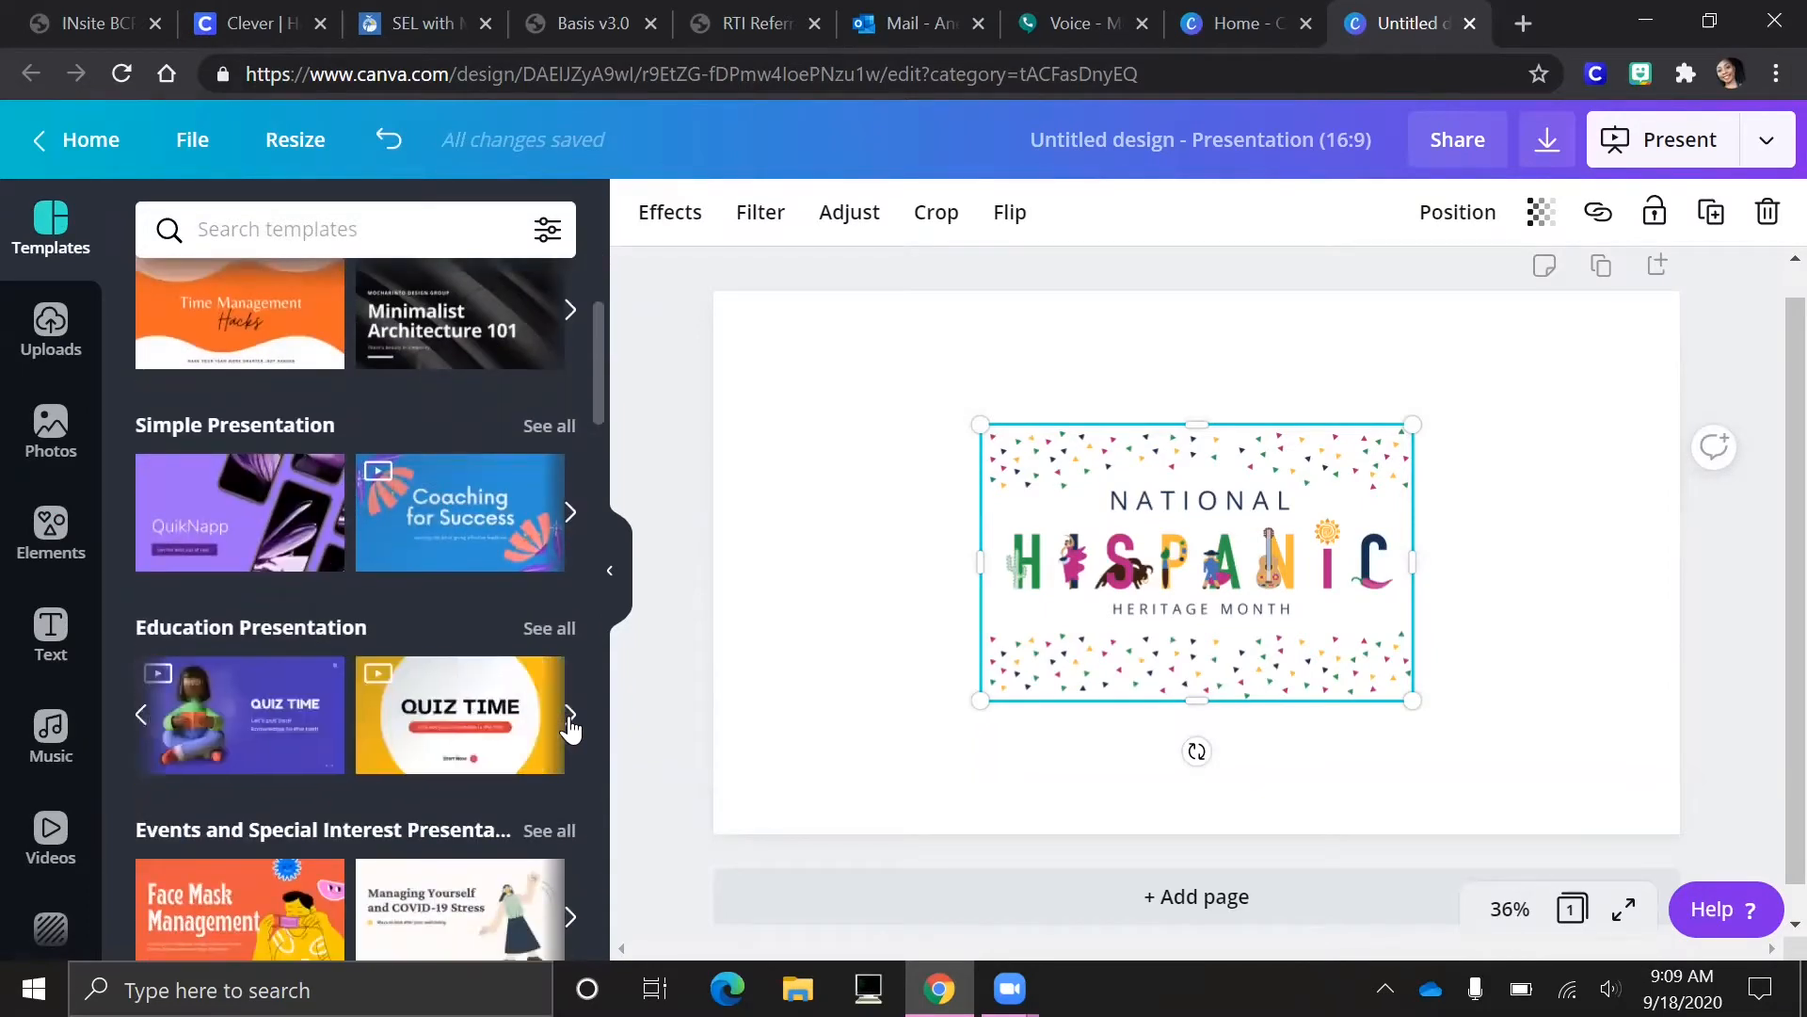
{"action": "left_click", "coordinate": [570, 717]}
{"action": "scroll", "coordinate": [264, 715], "scroll_direction": "down", "scroll_amount": 12}
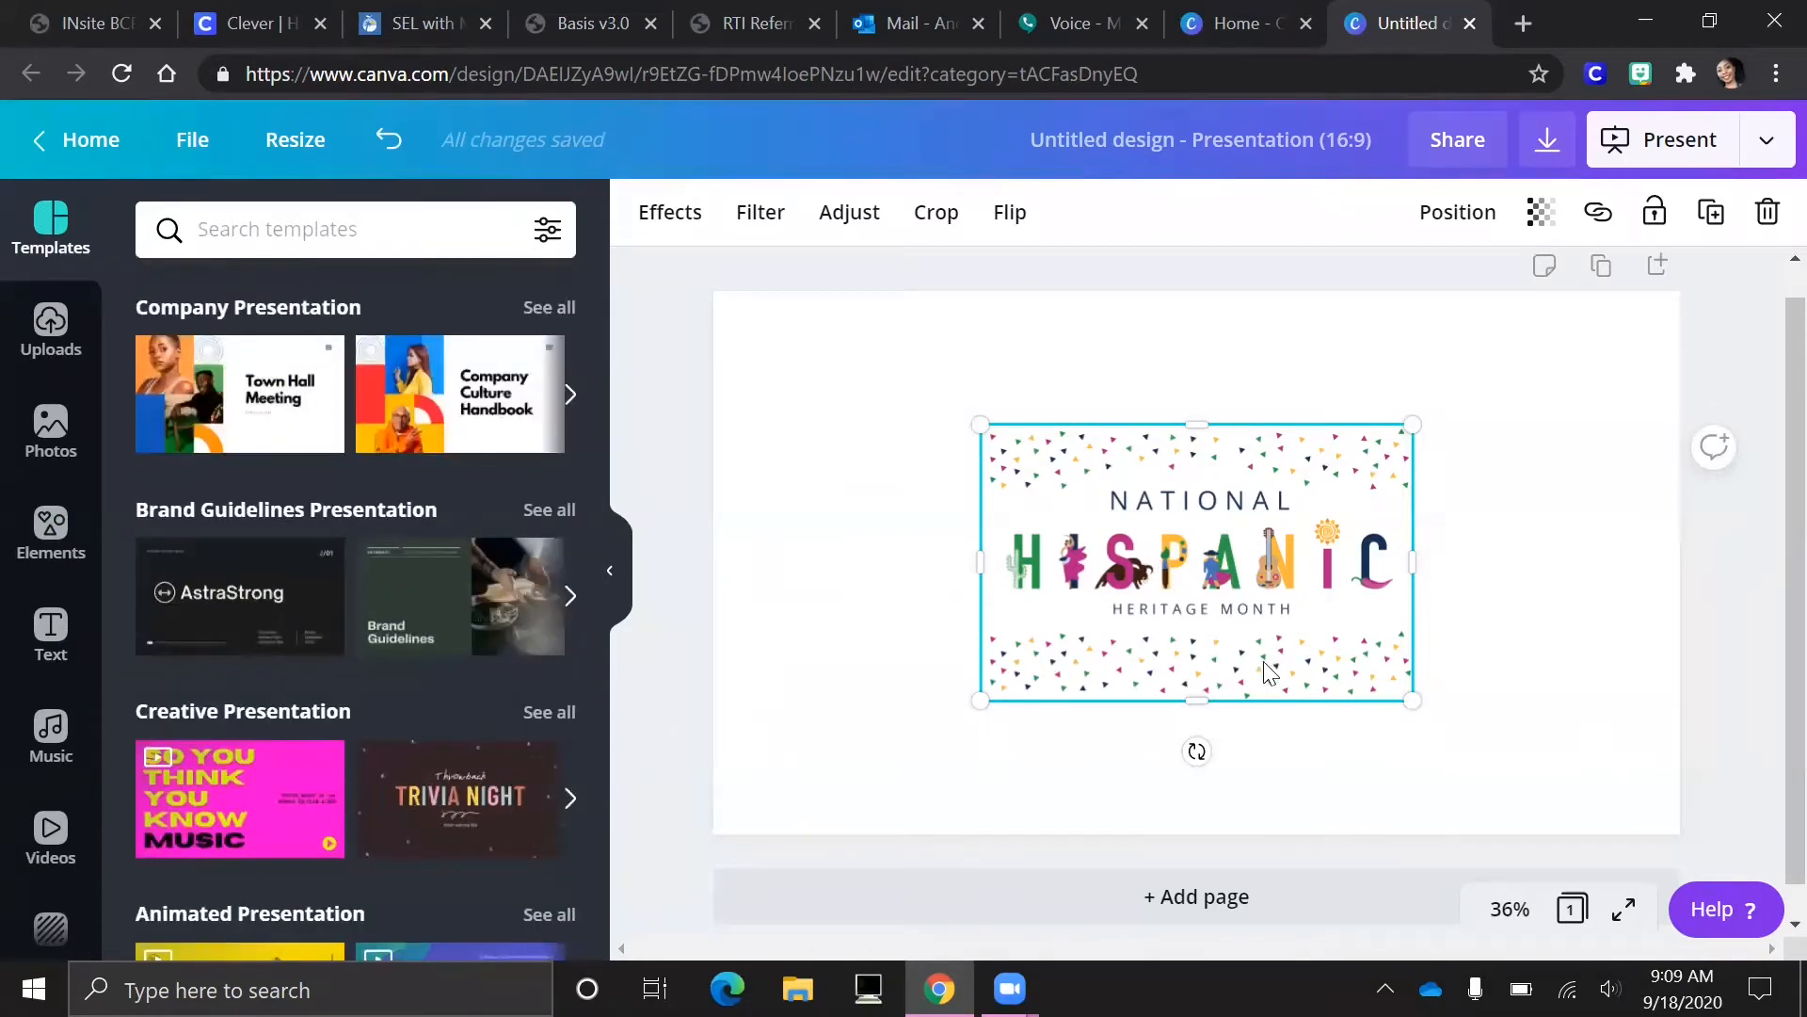
Enlarge and reposition the National Hispanic Heritage Month image so it fills the whole first page.
{"action": "left_click_drag", "start_coordinate": [1672, 804], "coordinate": [1732, 877]}
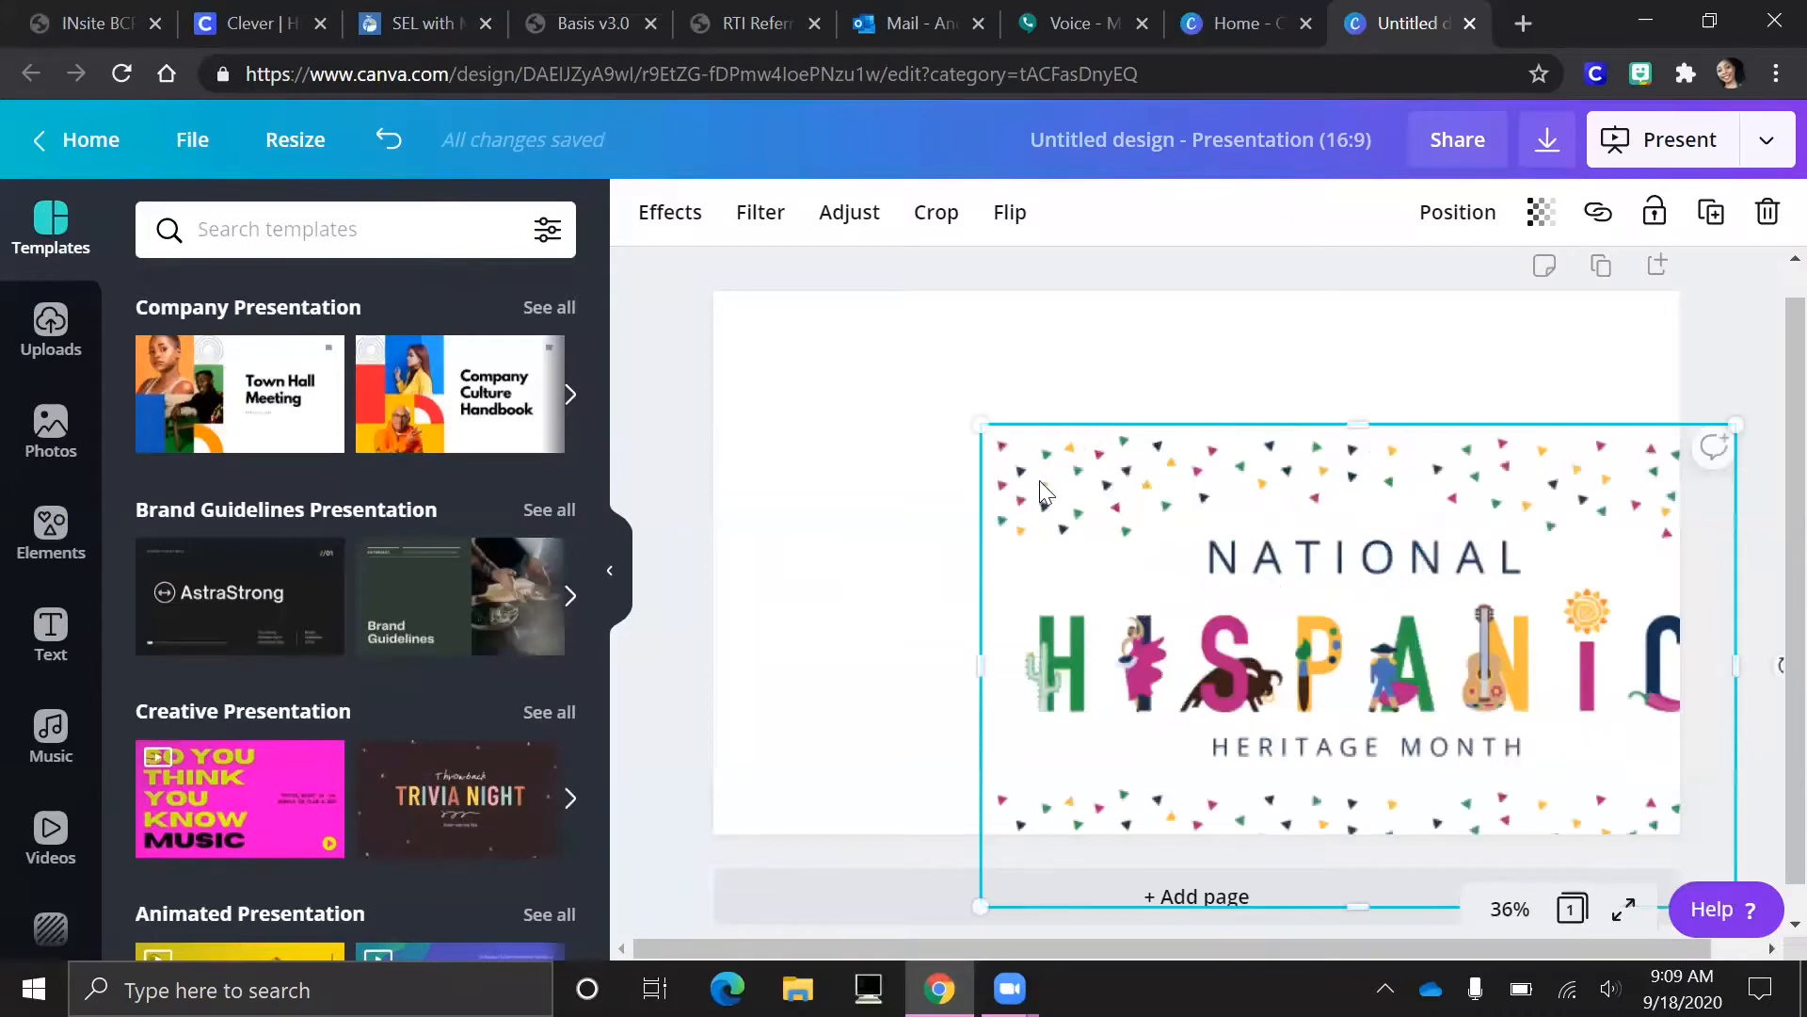
{"action": "left_click_drag", "start_coordinate": [975, 418], "coordinate": [744, 329]}
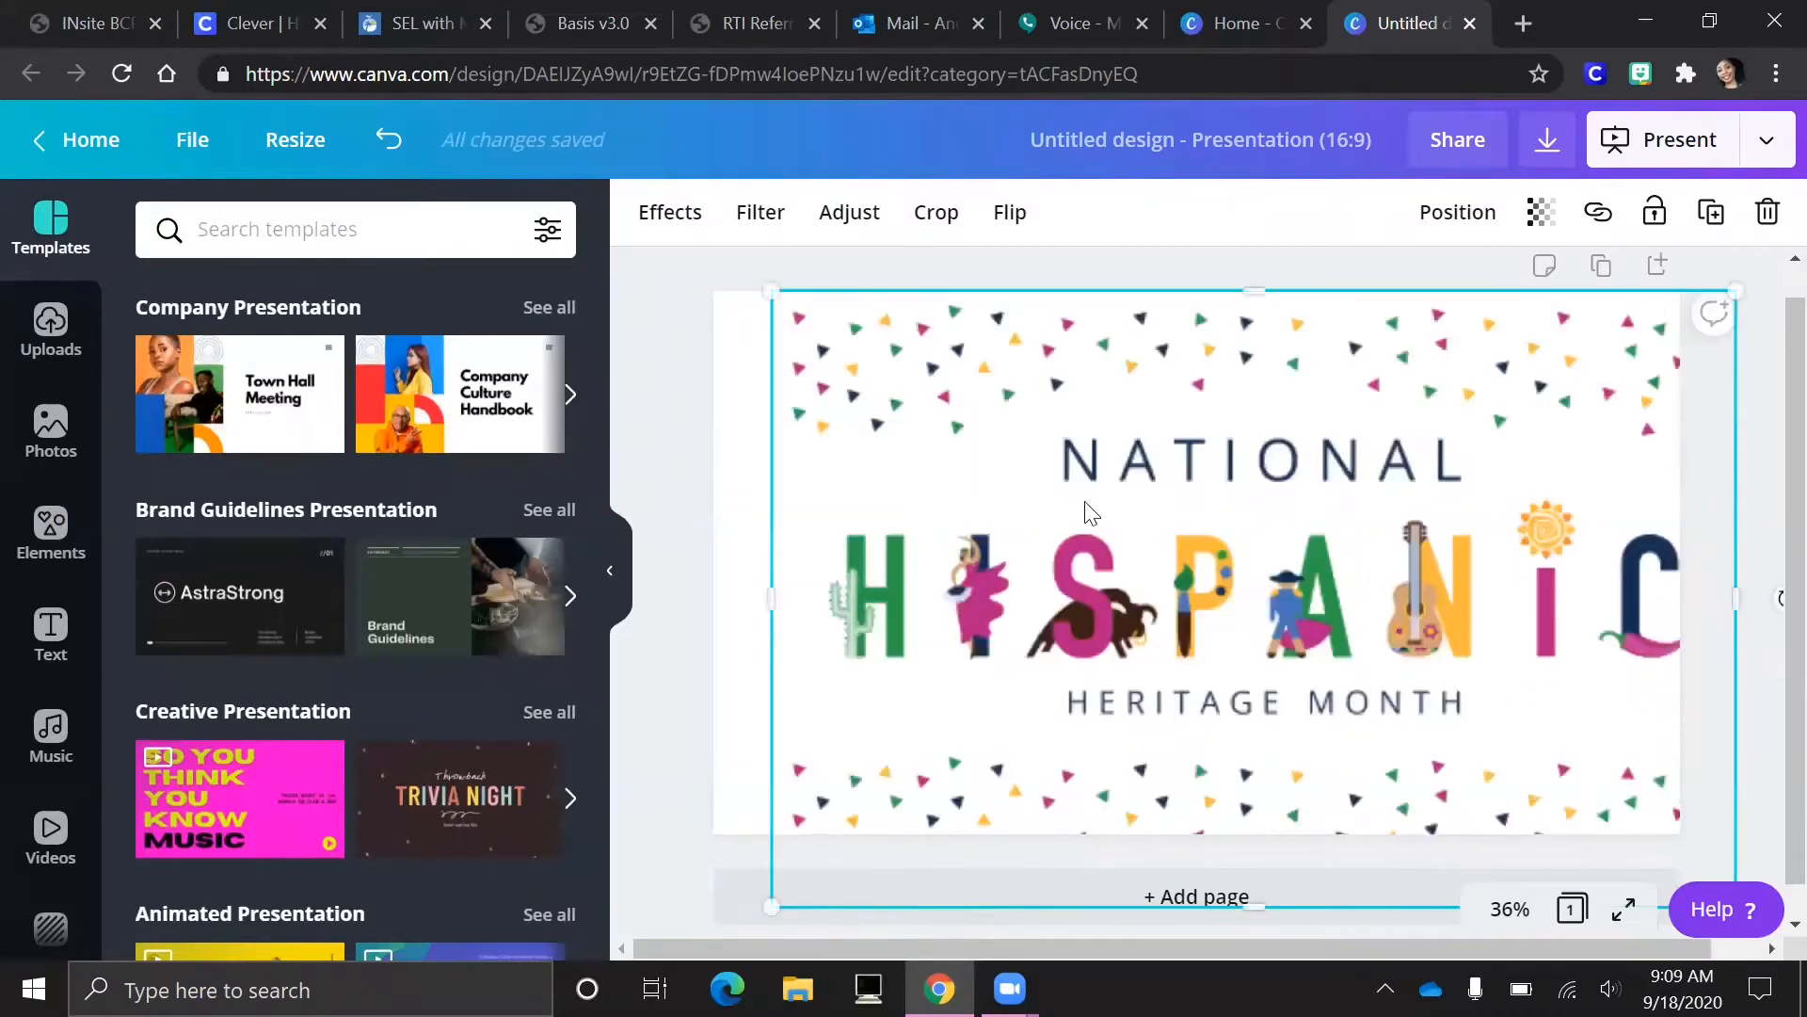
{"action": "left_click_drag", "start_coordinate": [1085, 502], "coordinate": [1137, 507]}
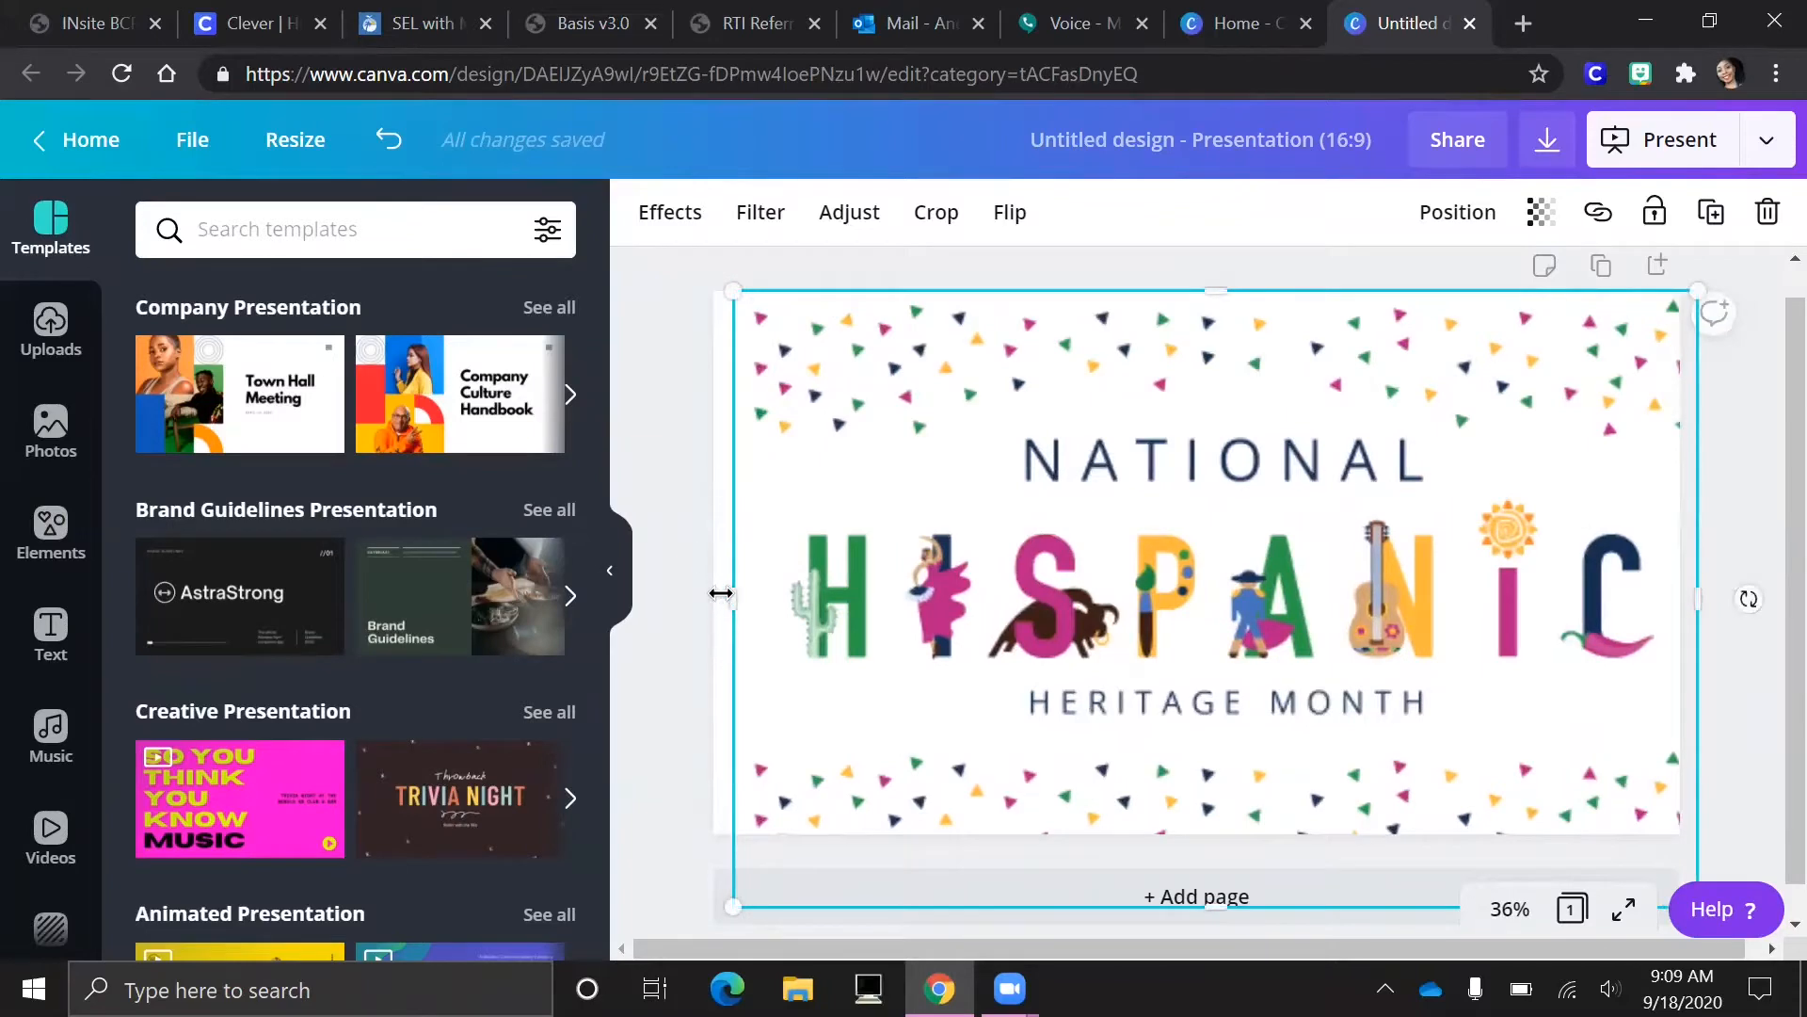
{"action": "left_click_drag", "start_coordinate": [721, 593], "coordinate": [712, 593]}
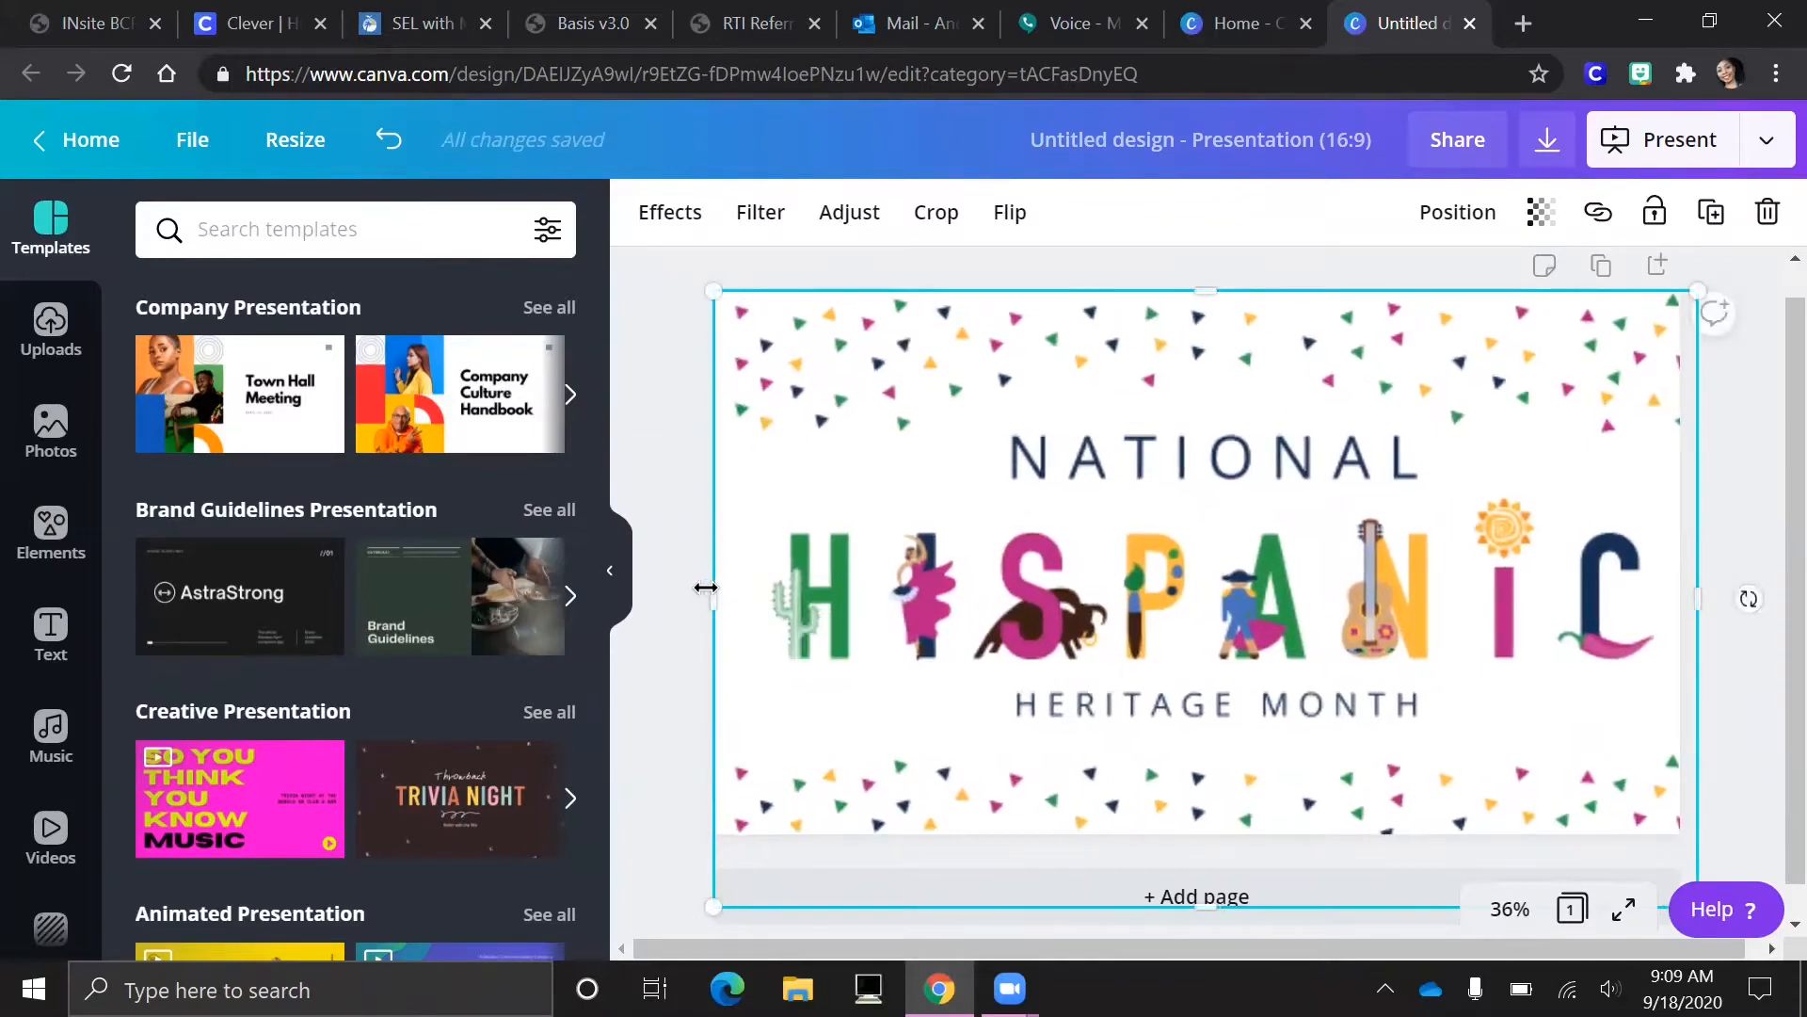
{"action": "left_click_drag", "start_coordinate": [706, 587], "coordinate": [690, 588]}
{"action": "left_click", "coordinate": [1740, 559]}
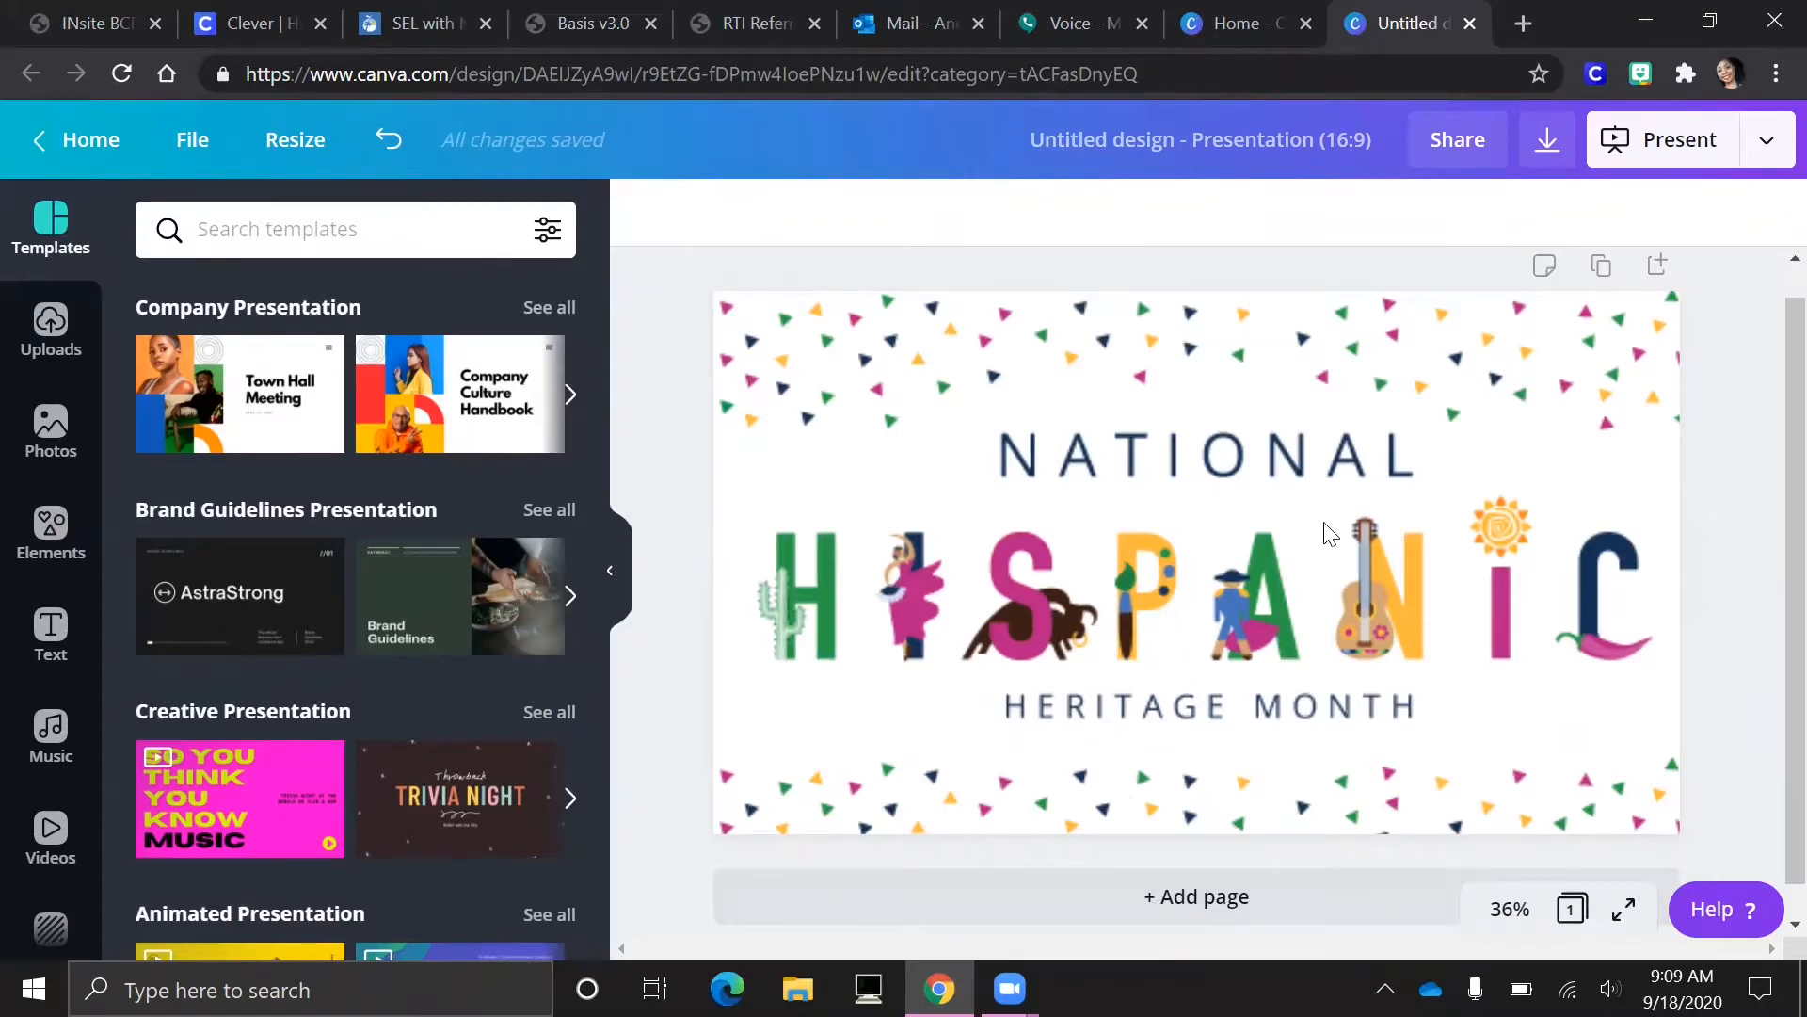
Add a second page and search the photo library for "cuba flag".
{"action": "left_click", "coordinate": [1186, 904]}
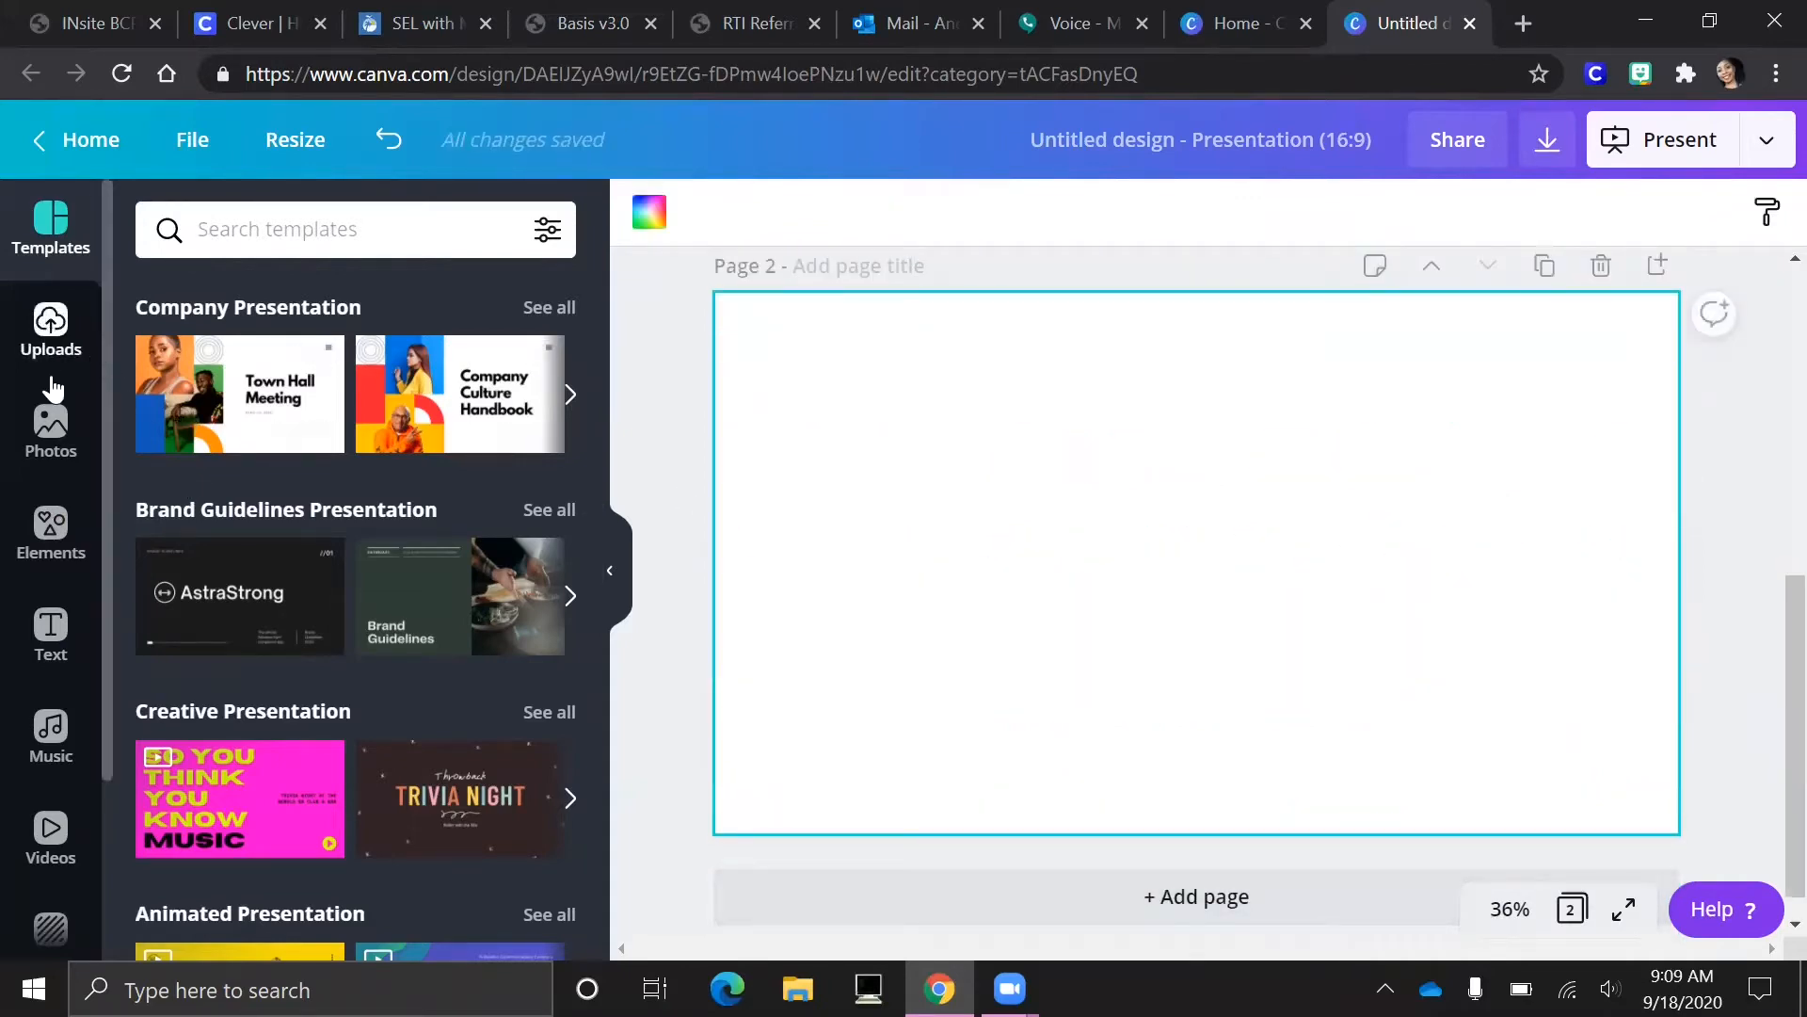
{"action": "left_click", "coordinate": [50, 428]}
{"action": "left_click", "coordinate": [331, 211]}
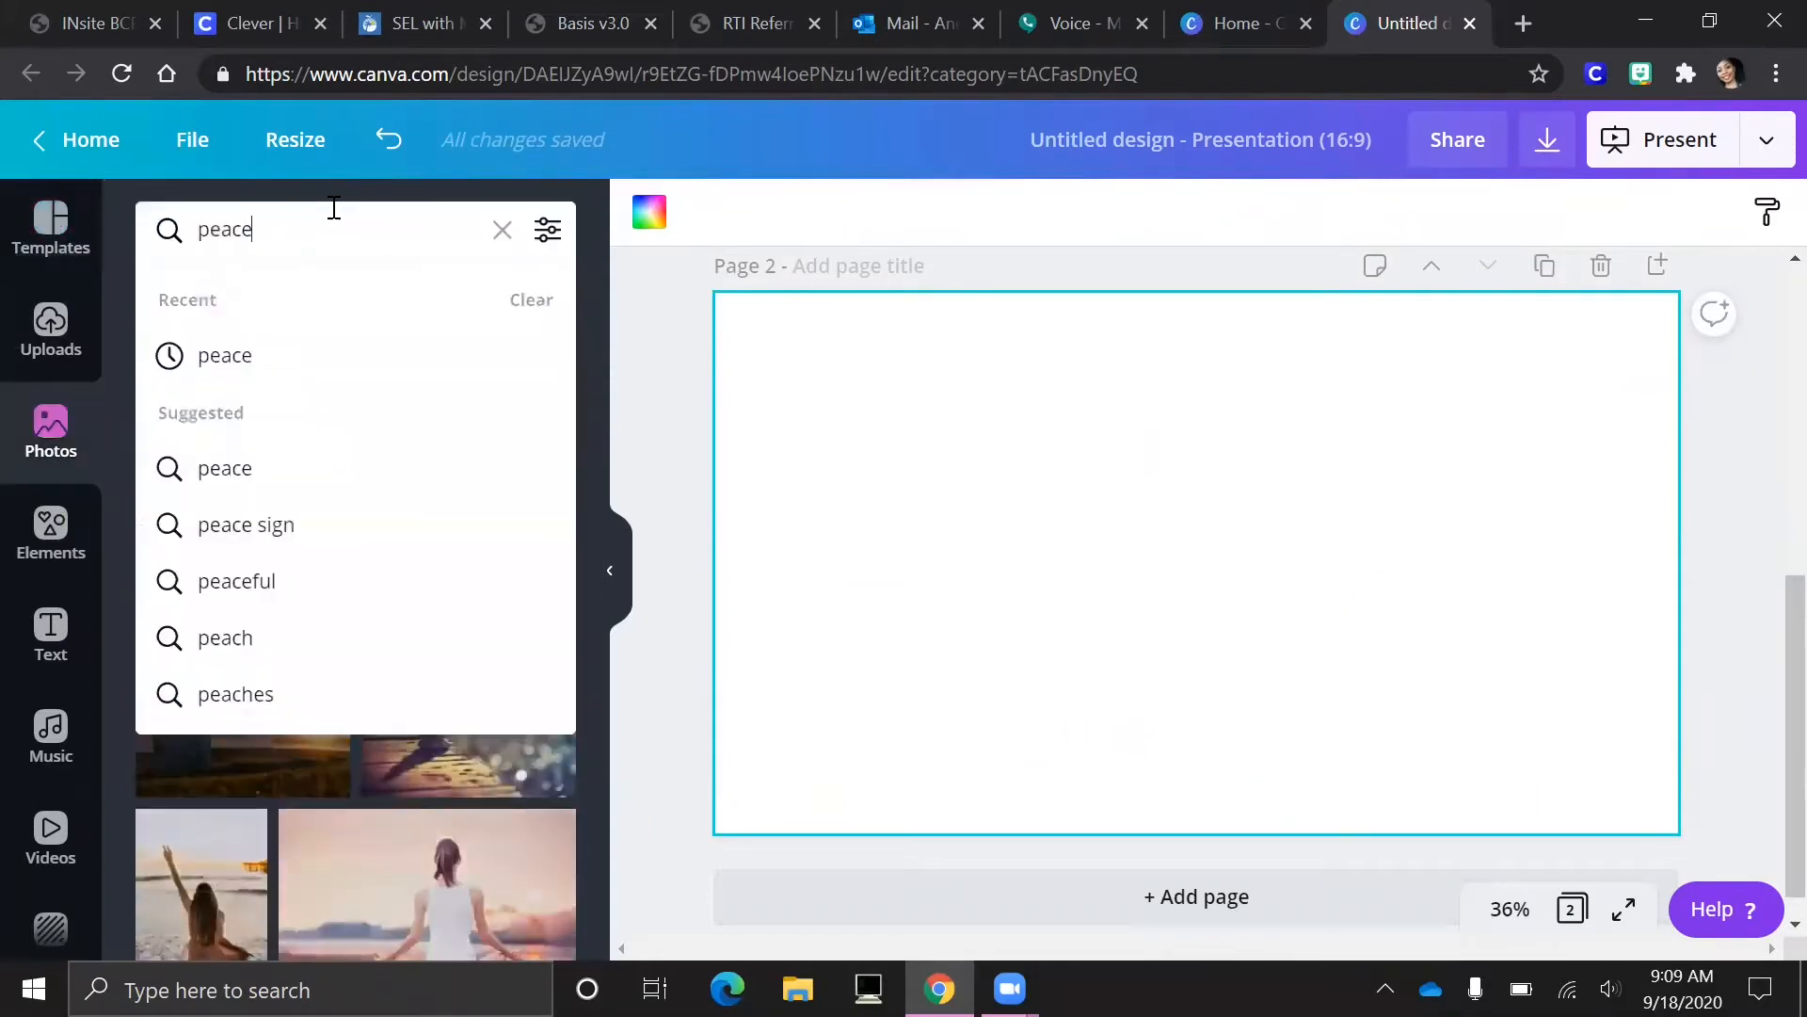
{"action": "key", "text": "BackSpace"}
{"action": "key", "text": "BackSpace"}
{"action": "key", "text": "BackSpace"}
{"action": "key", "text": "BackSpace"}
{"action": "type", "text": "cu"}
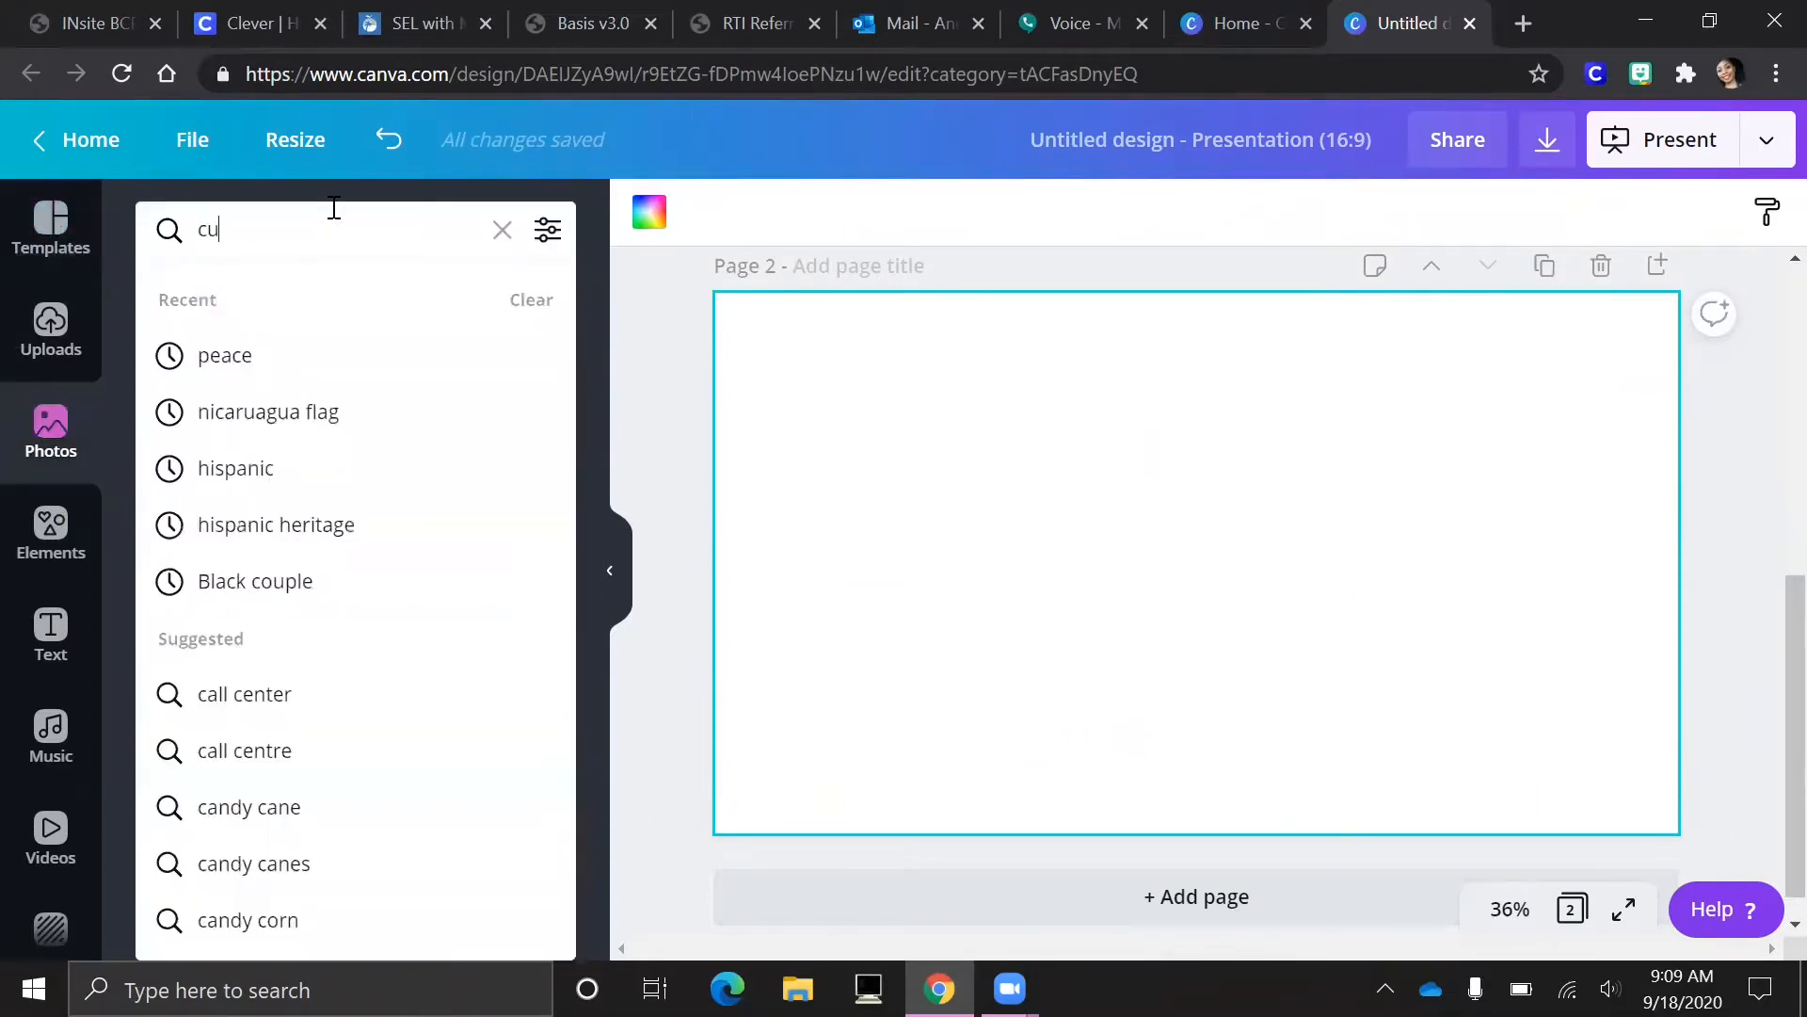
{"action": "type", "text": "ba flag"}
{"action": "key", "text": "Return"}
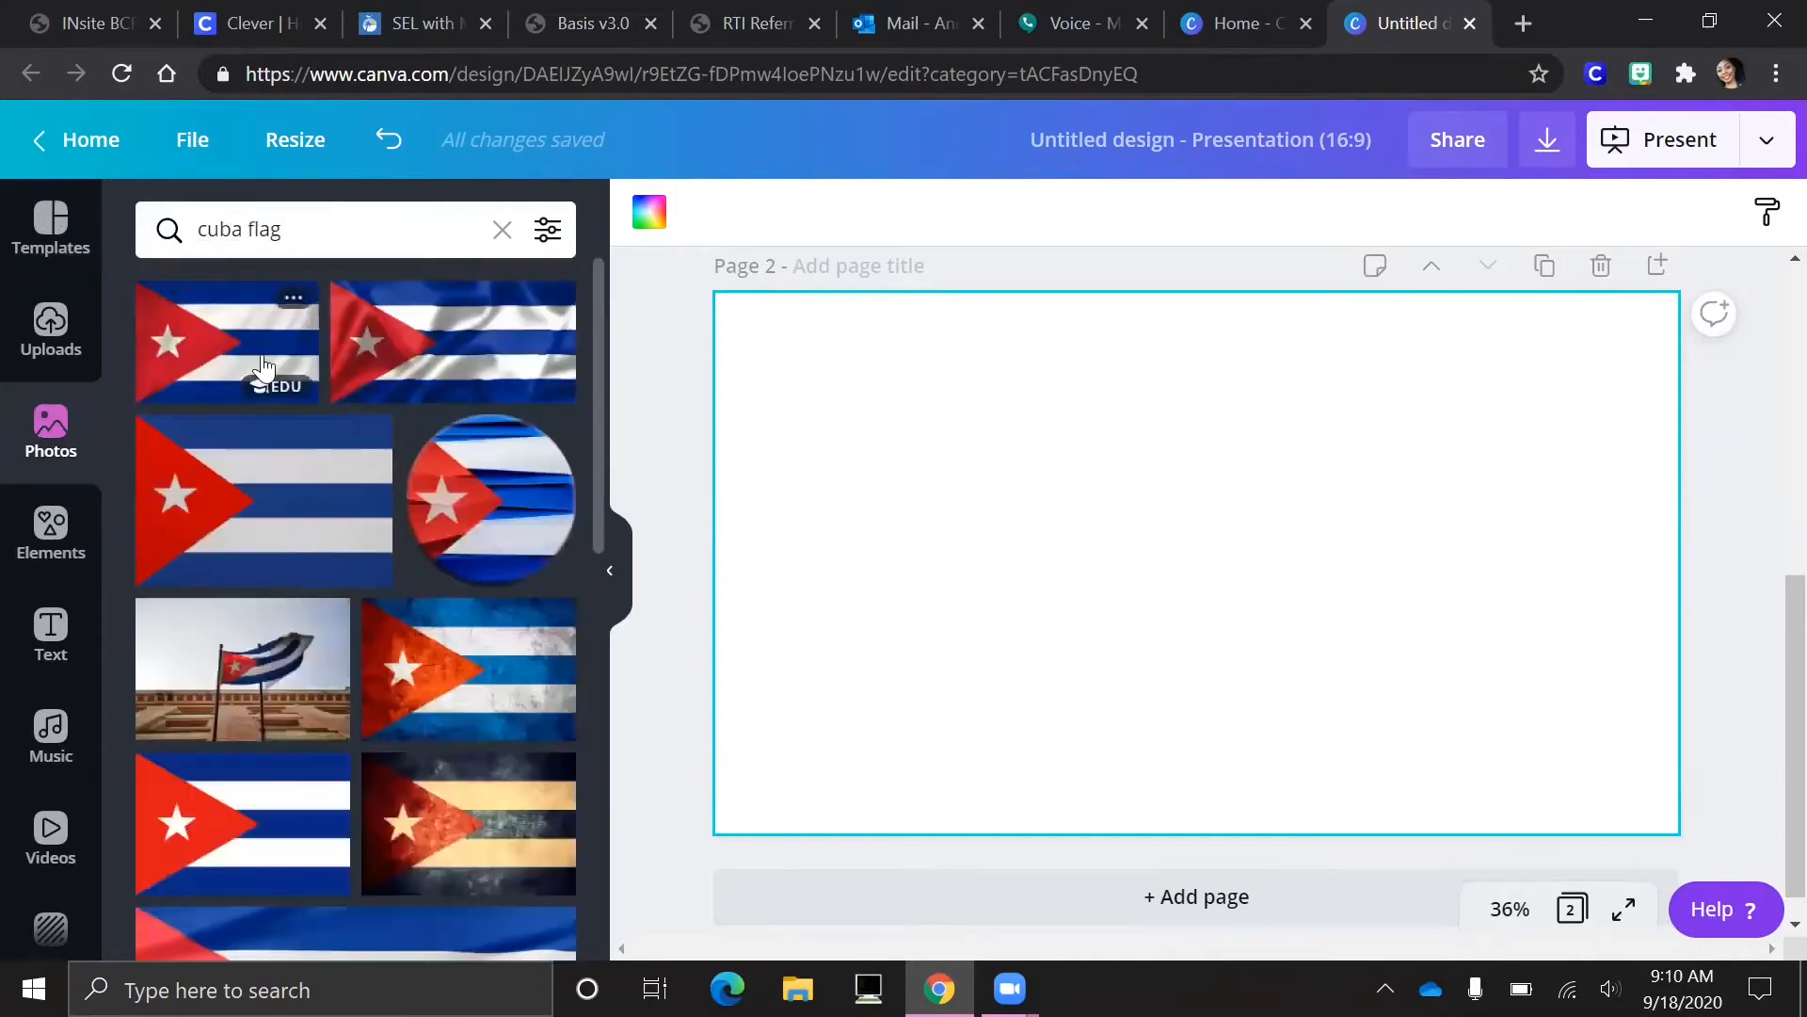
Place the rippled Cuban flag photo on page 2 and delete the smaller flag photo behind it.
{"action": "left_click", "coordinate": [264, 367]}
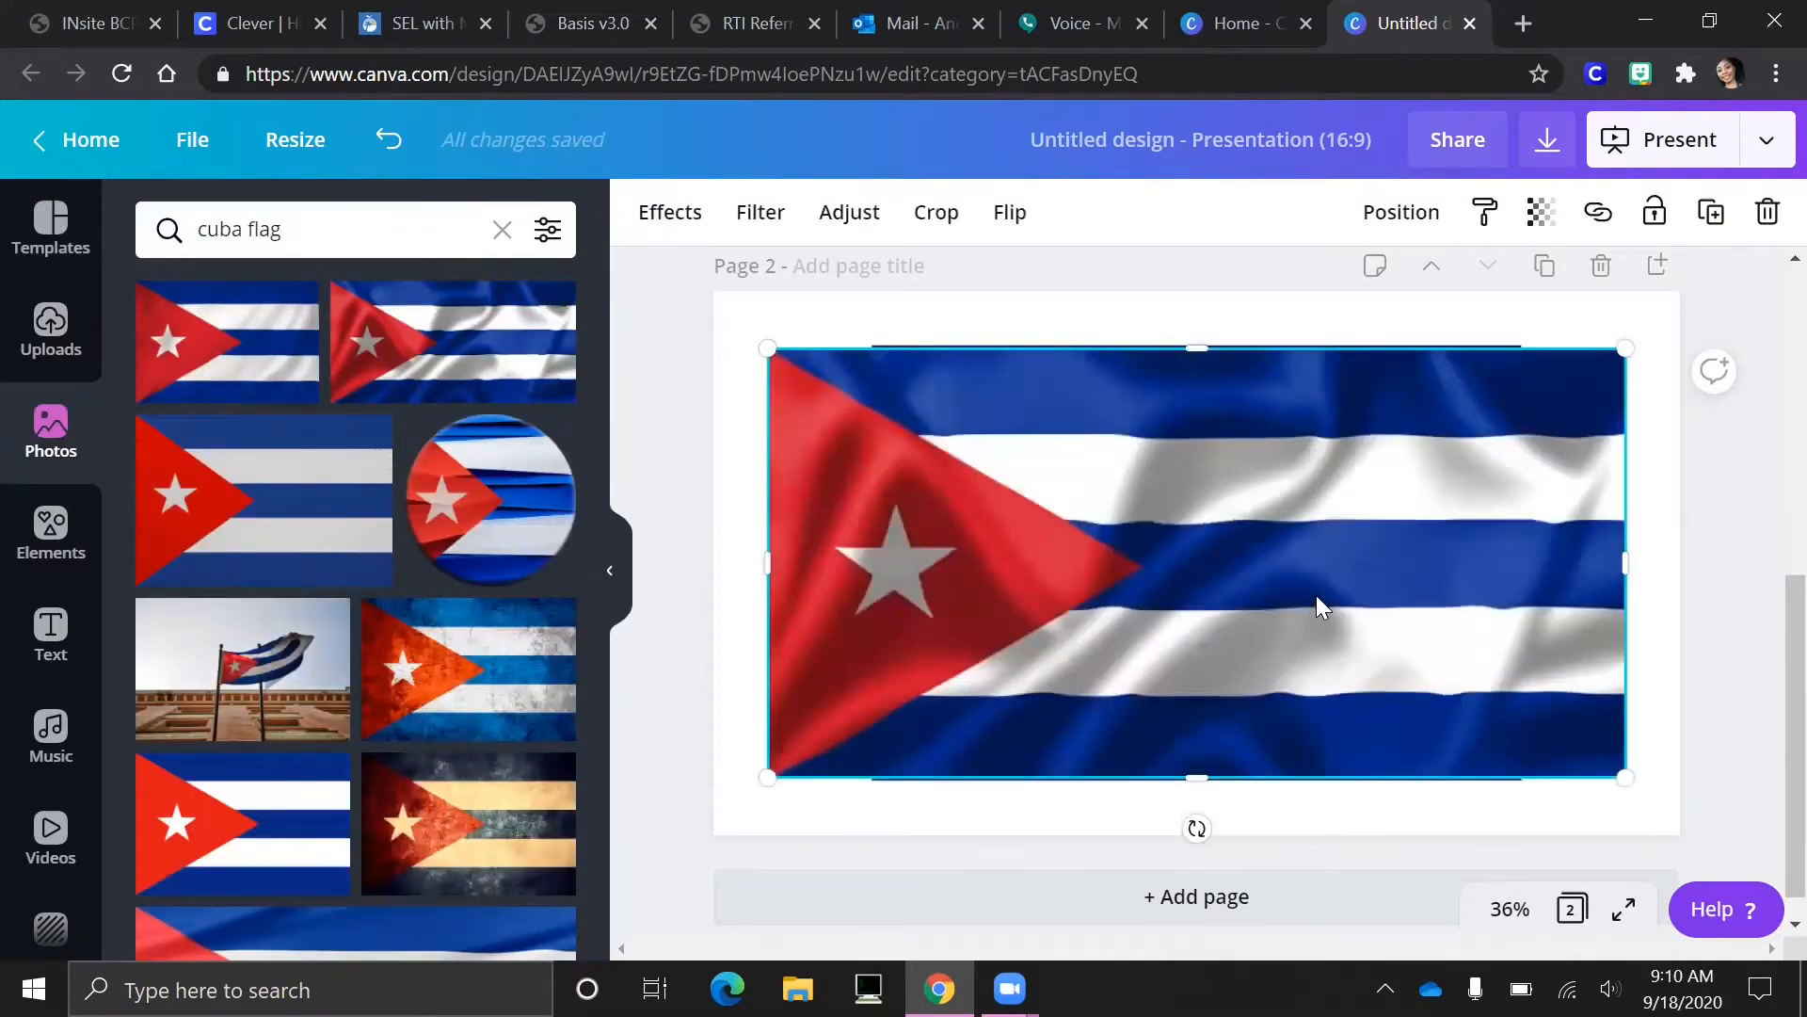
{"action": "left_click_drag", "start_coordinate": [1316, 595], "coordinate": [1332, 707]}
{"action": "left_click", "coordinate": [1298, 391]}
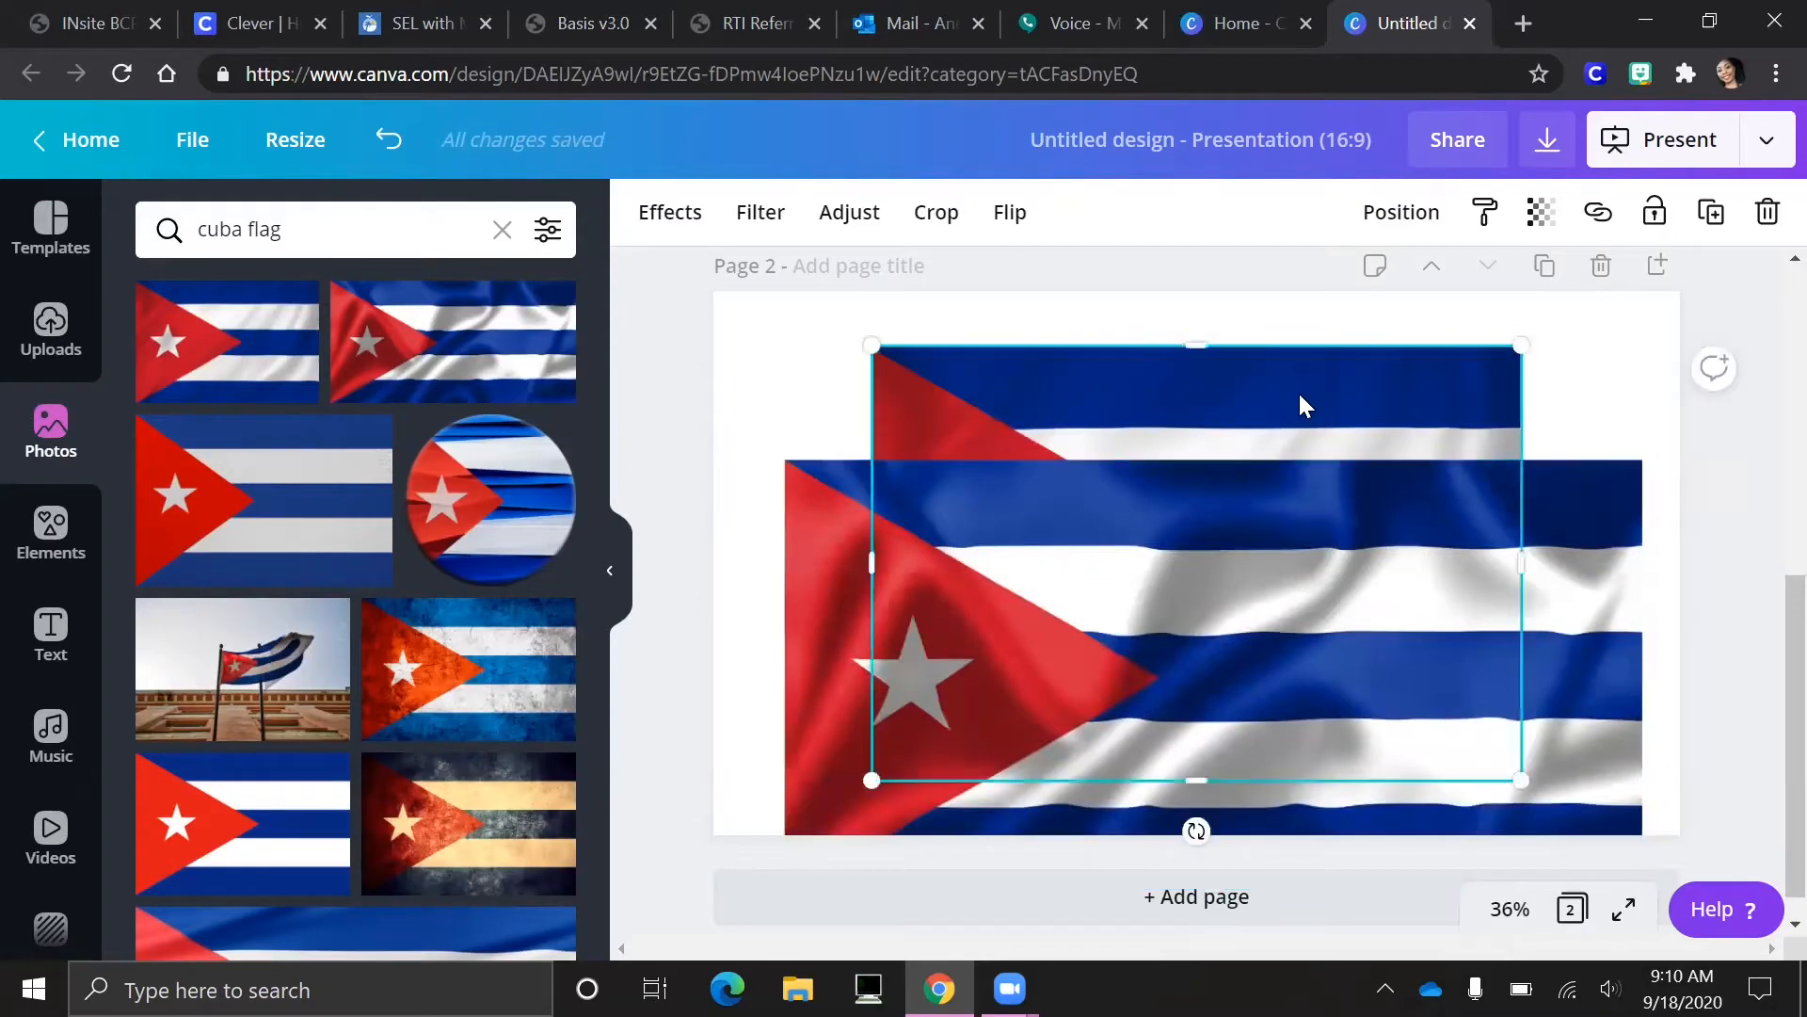
{"action": "key", "text": "Delete"}
Enlarge and reposition the Cuban flag photo so it covers all of page 2.
{"action": "left_click_drag", "start_coordinate": [1058, 577], "coordinate": [1007, 383]}
{"action": "left_click_drag", "start_coordinate": [728, 262], "coordinate": [665, 274]}
{"action": "left_click_drag", "start_coordinate": [1230, 528], "coordinate": [1309, 599]}
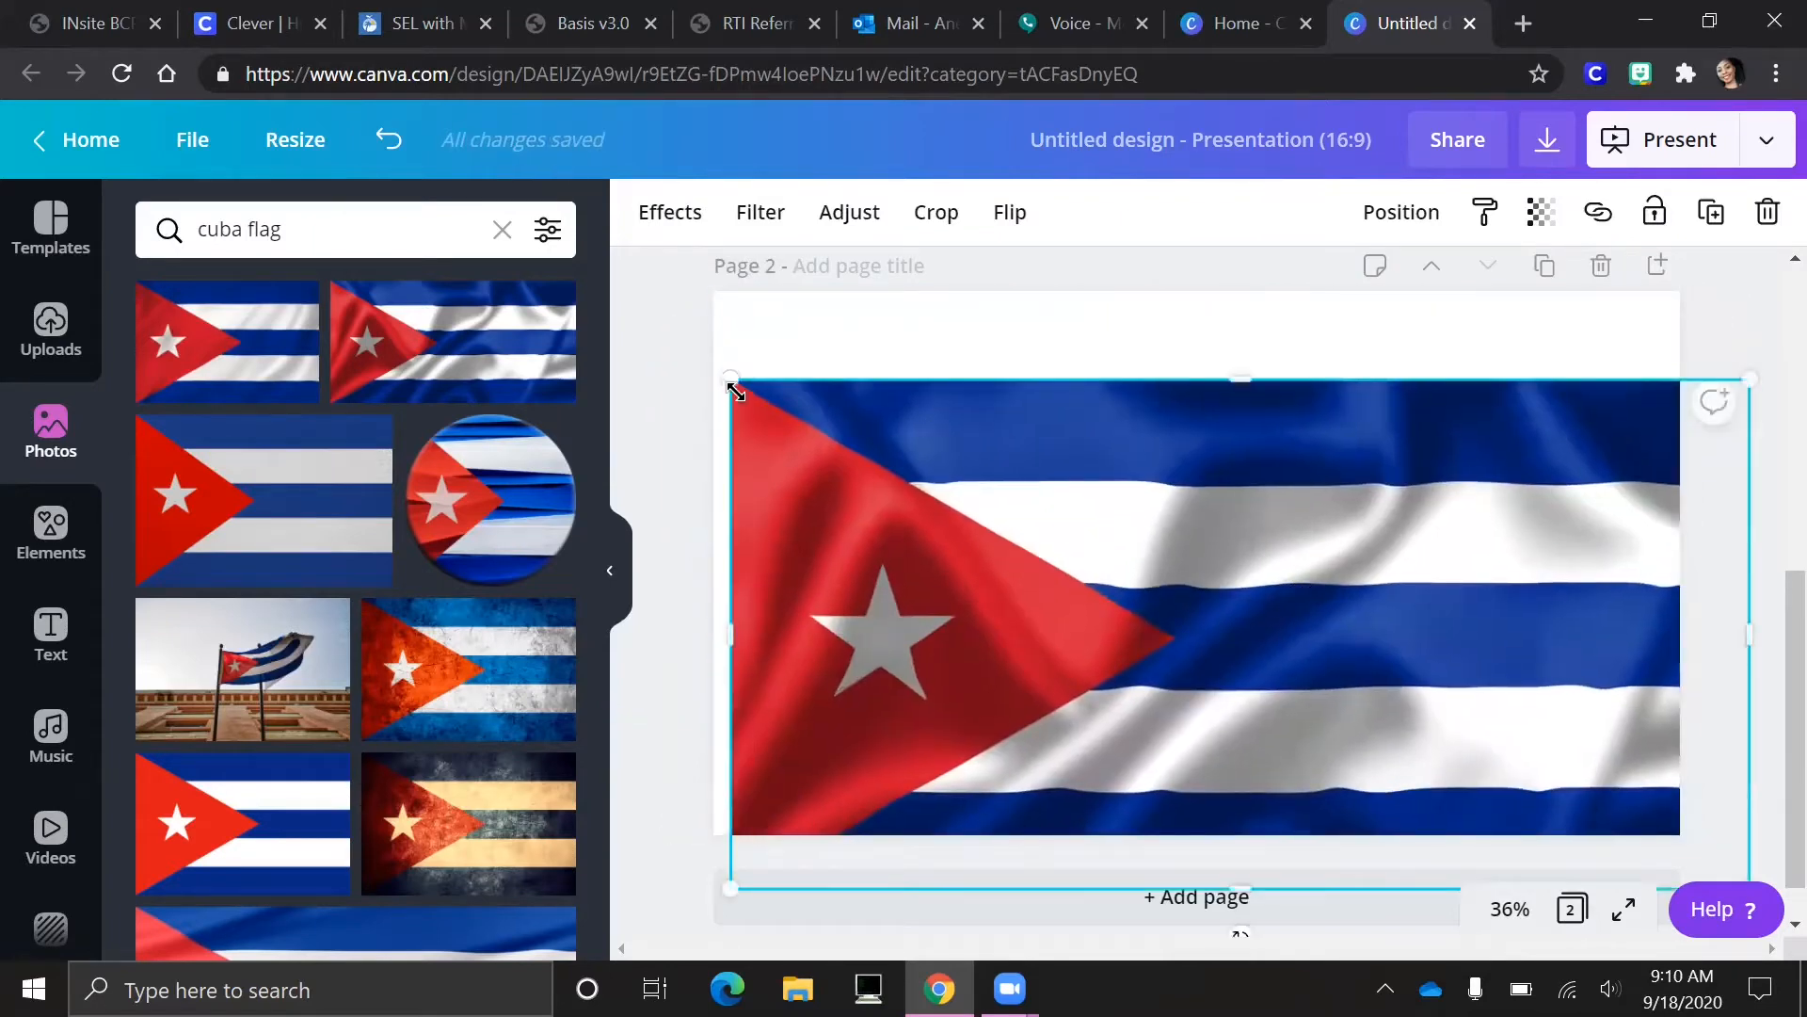
{"action": "left_click_drag", "start_coordinate": [710, 306], "coordinate": [694, 273]}
{"action": "left_click_drag", "start_coordinate": [1068, 602], "coordinate": [1157, 577]}
{"action": "left_click_drag", "start_coordinate": [746, 297], "coordinate": [713, 286]}
{"action": "left_click_drag", "start_coordinate": [1343, 465], "coordinate": [1327, 463]}
Set the transparency of the Cuban flag photo on page 2 to 31.
{"action": "left_click", "coordinate": [1542, 216]}
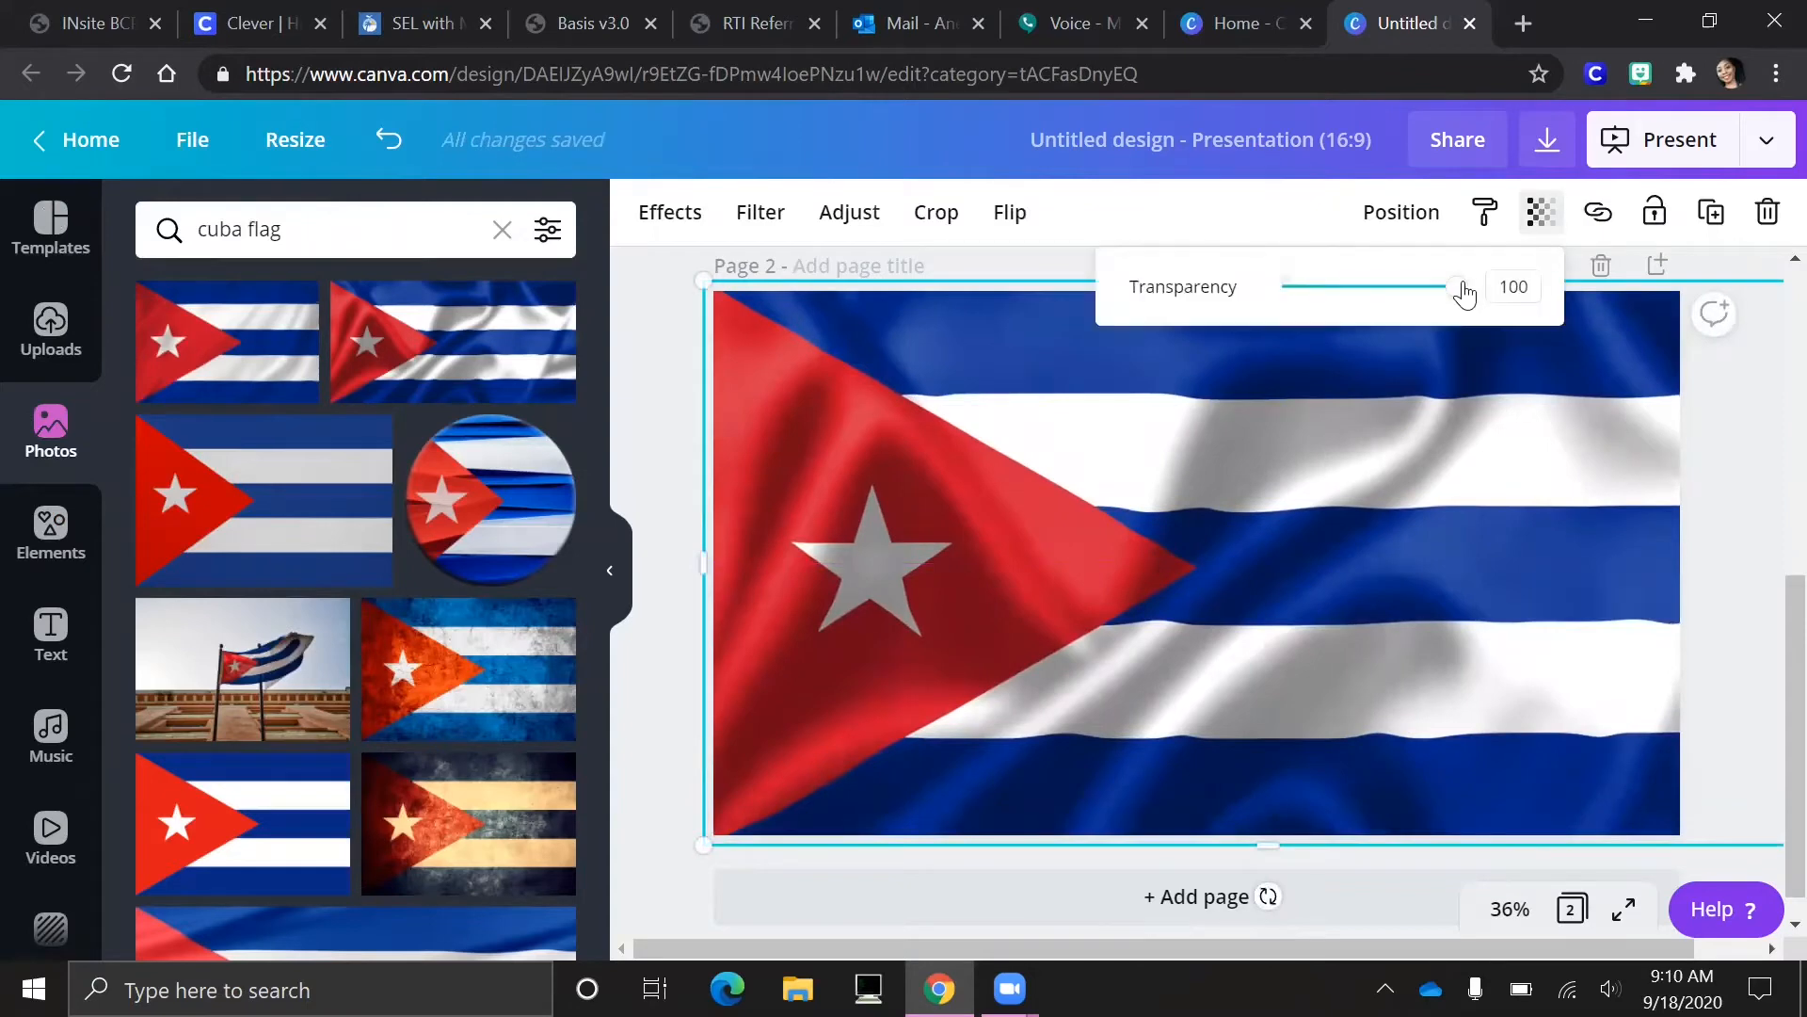
{"action": "left_click_drag", "start_coordinate": [1464, 287], "coordinate": [1338, 303]}
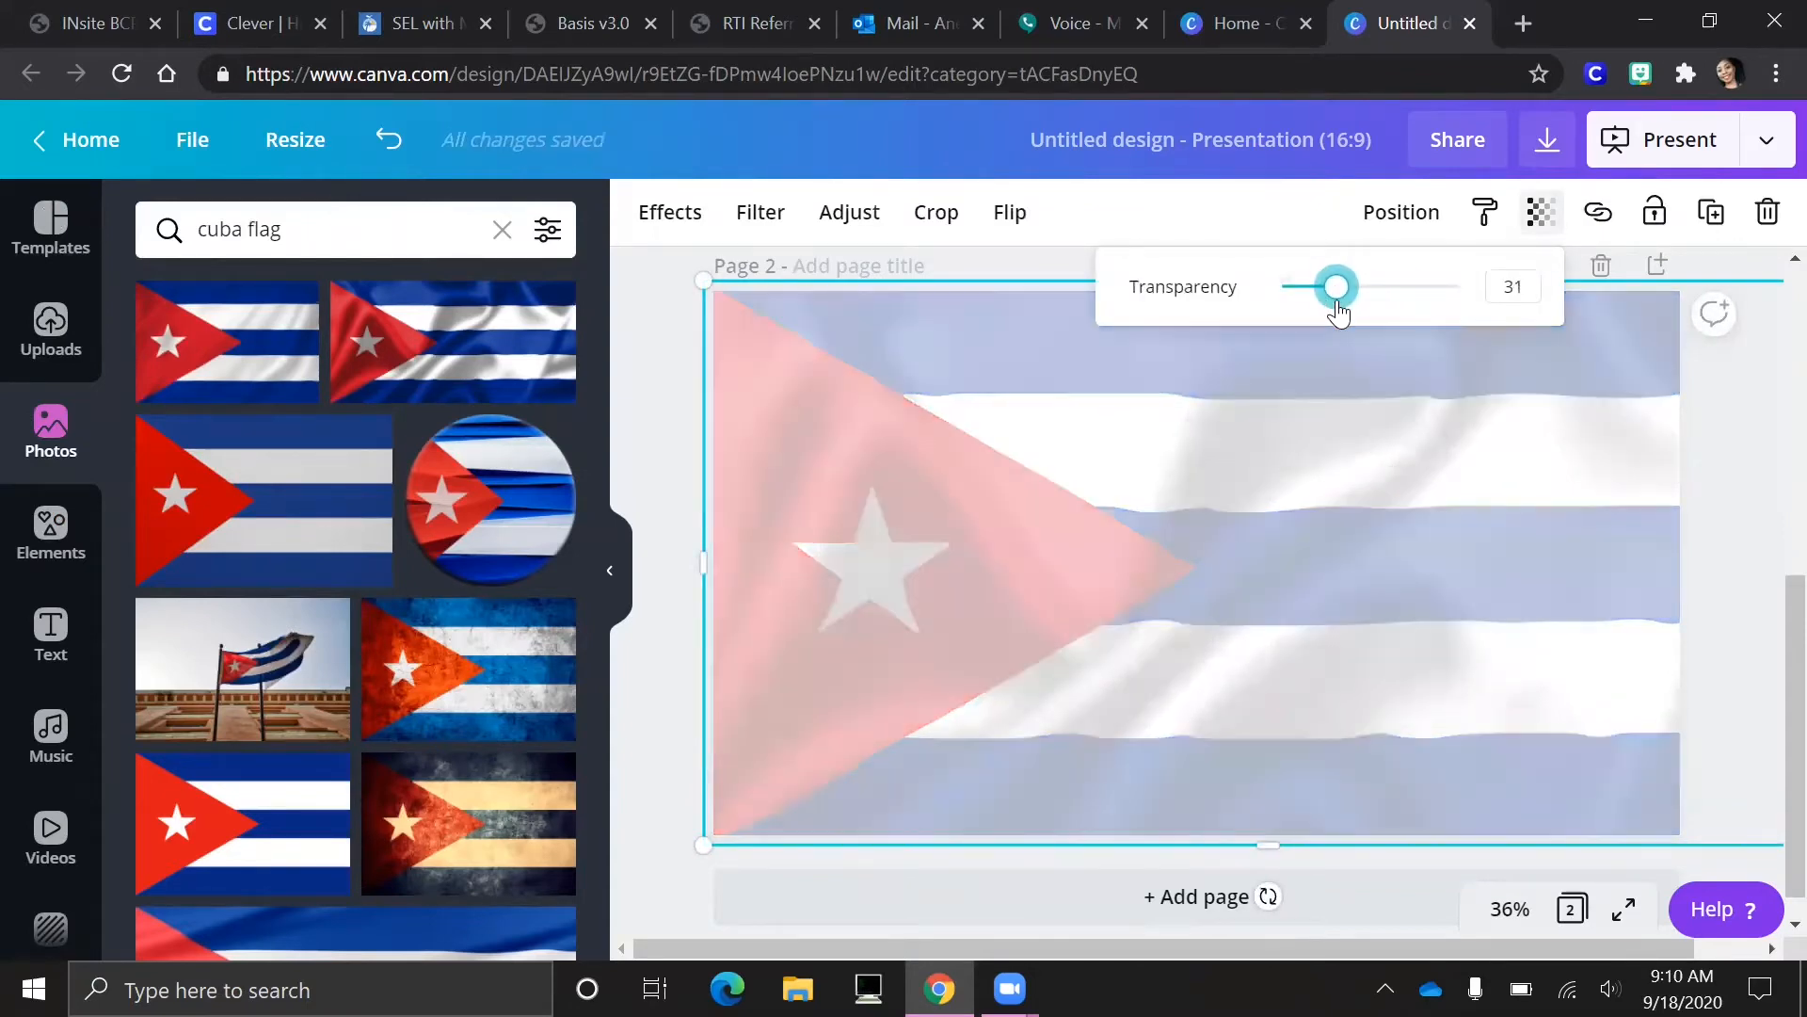
Add a heading to page 2 reading "What is Hispanic Heritage Month?".
{"action": "left_click", "coordinate": [1720, 494]}
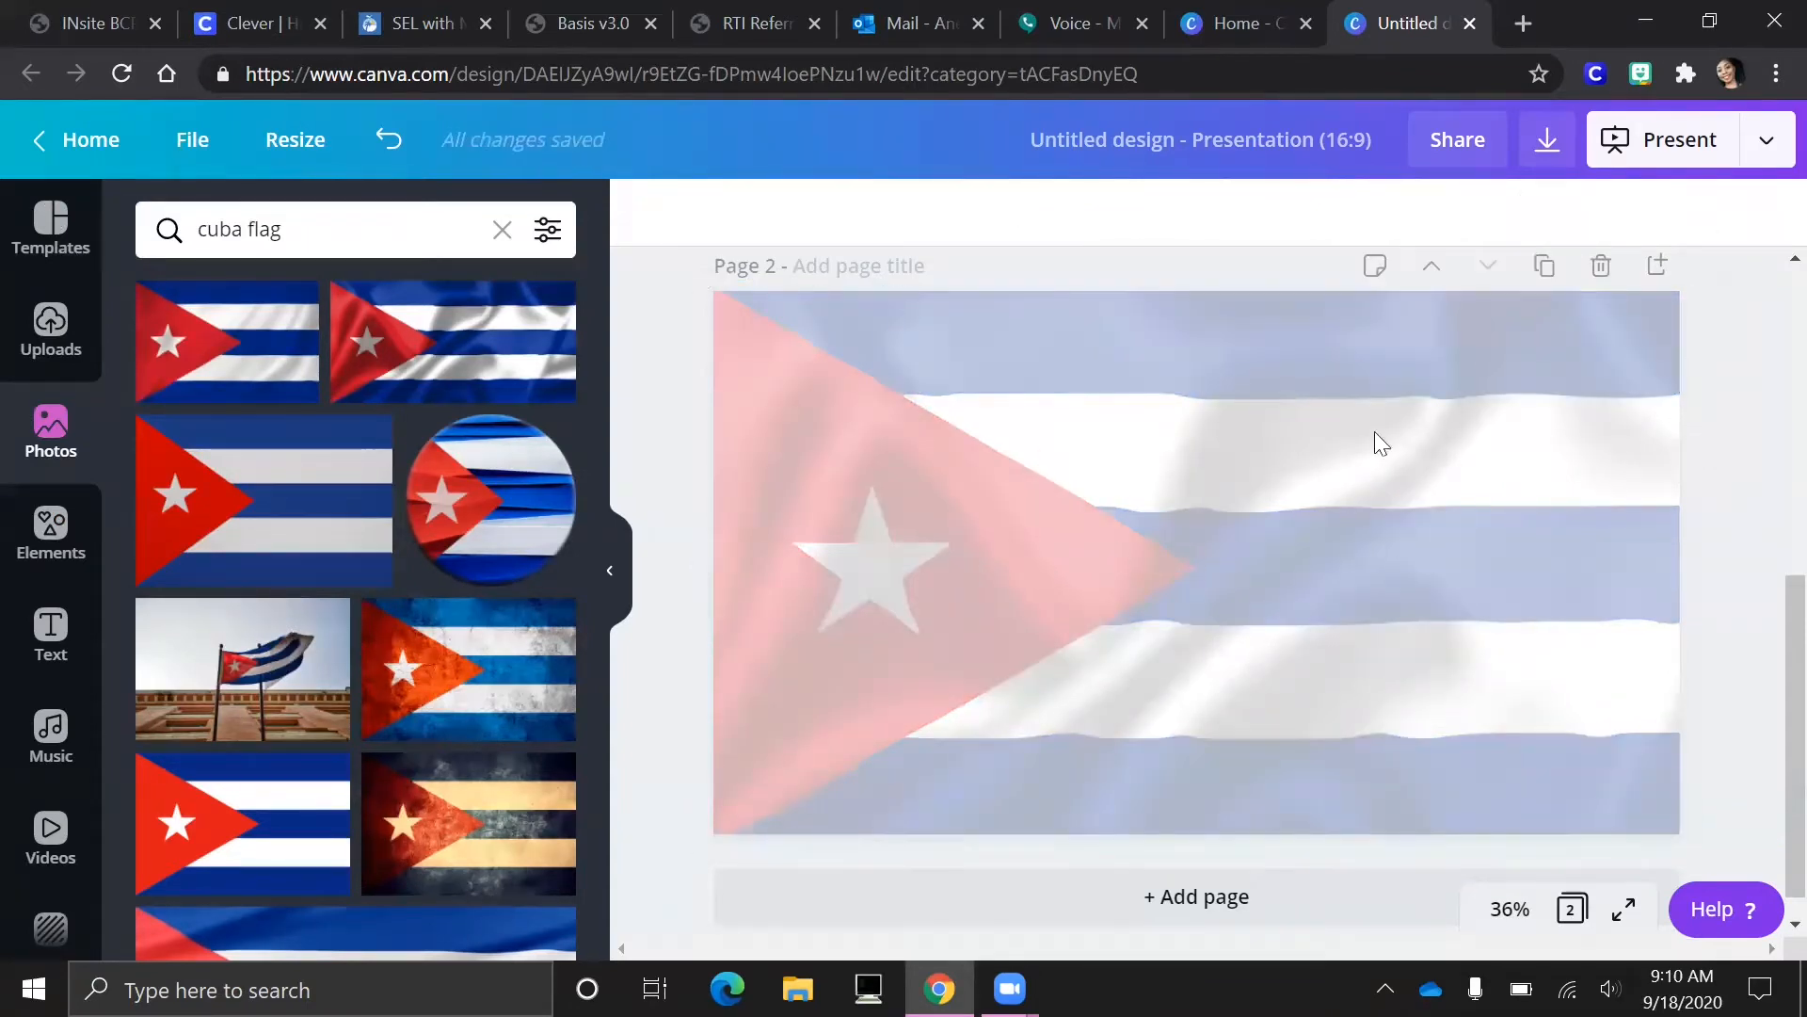
{"action": "left_click", "coordinate": [51, 630]}
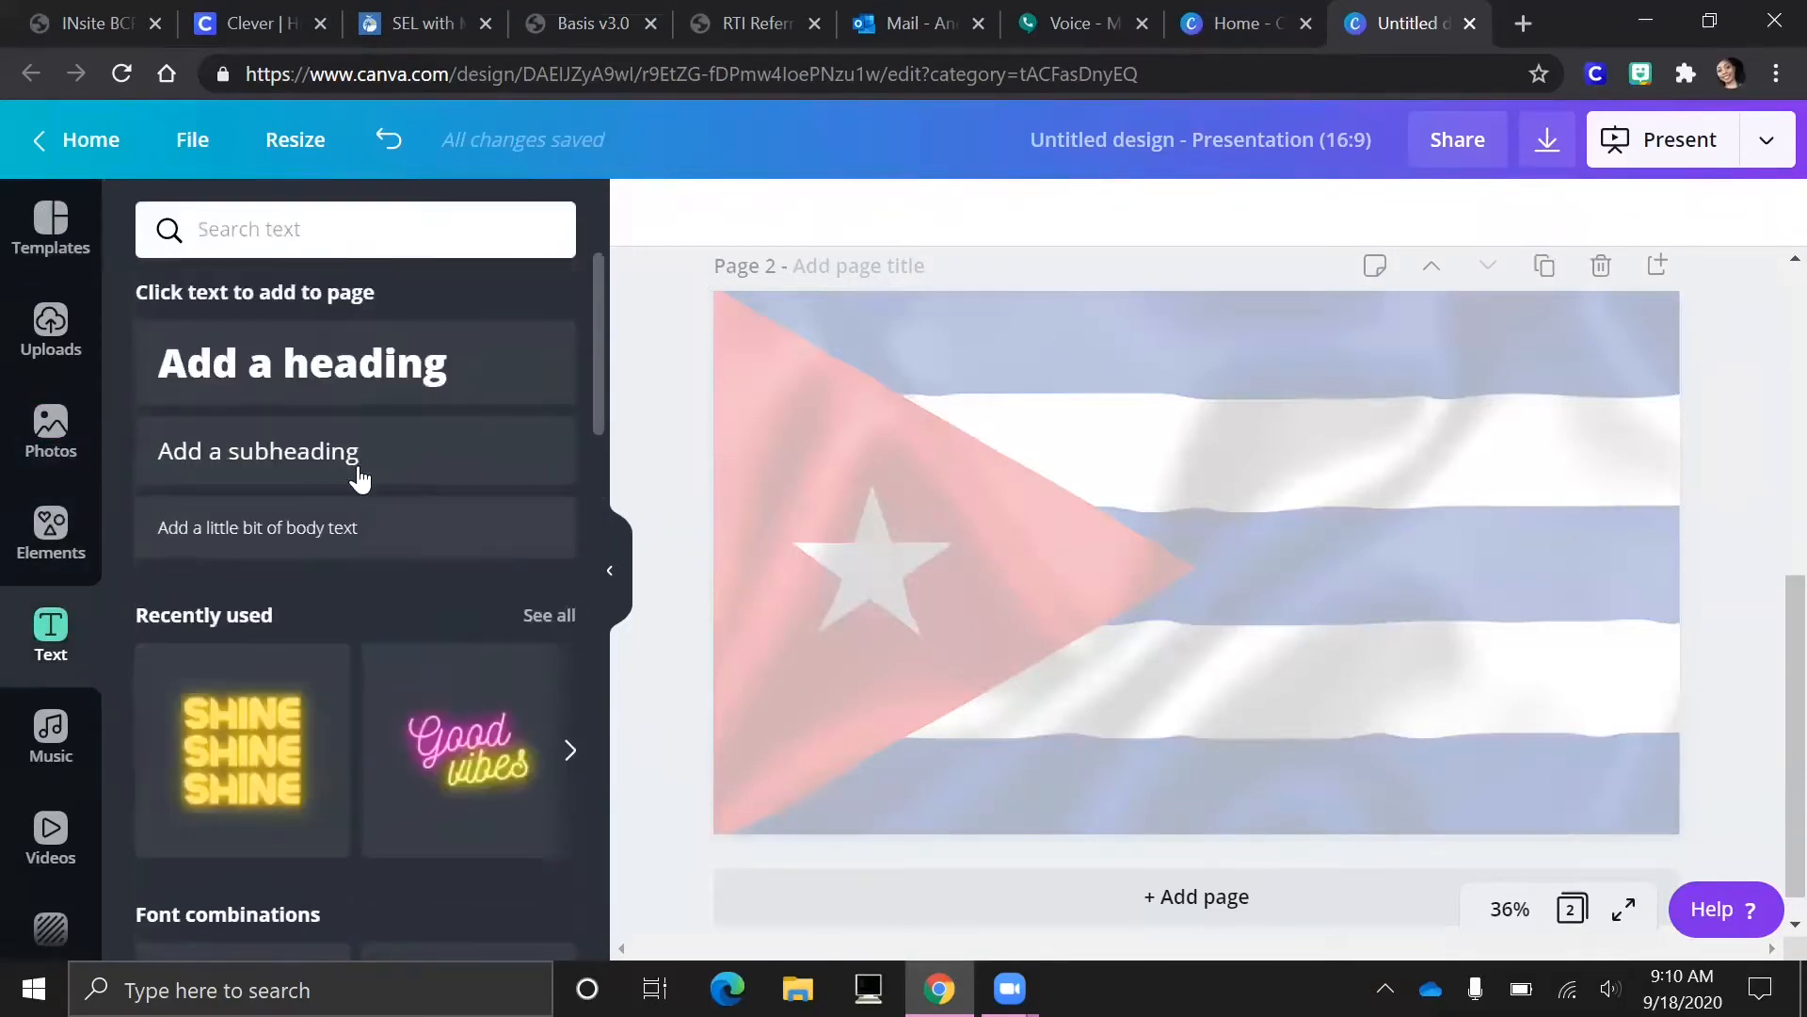
{"action": "left_click", "coordinate": [452, 402]}
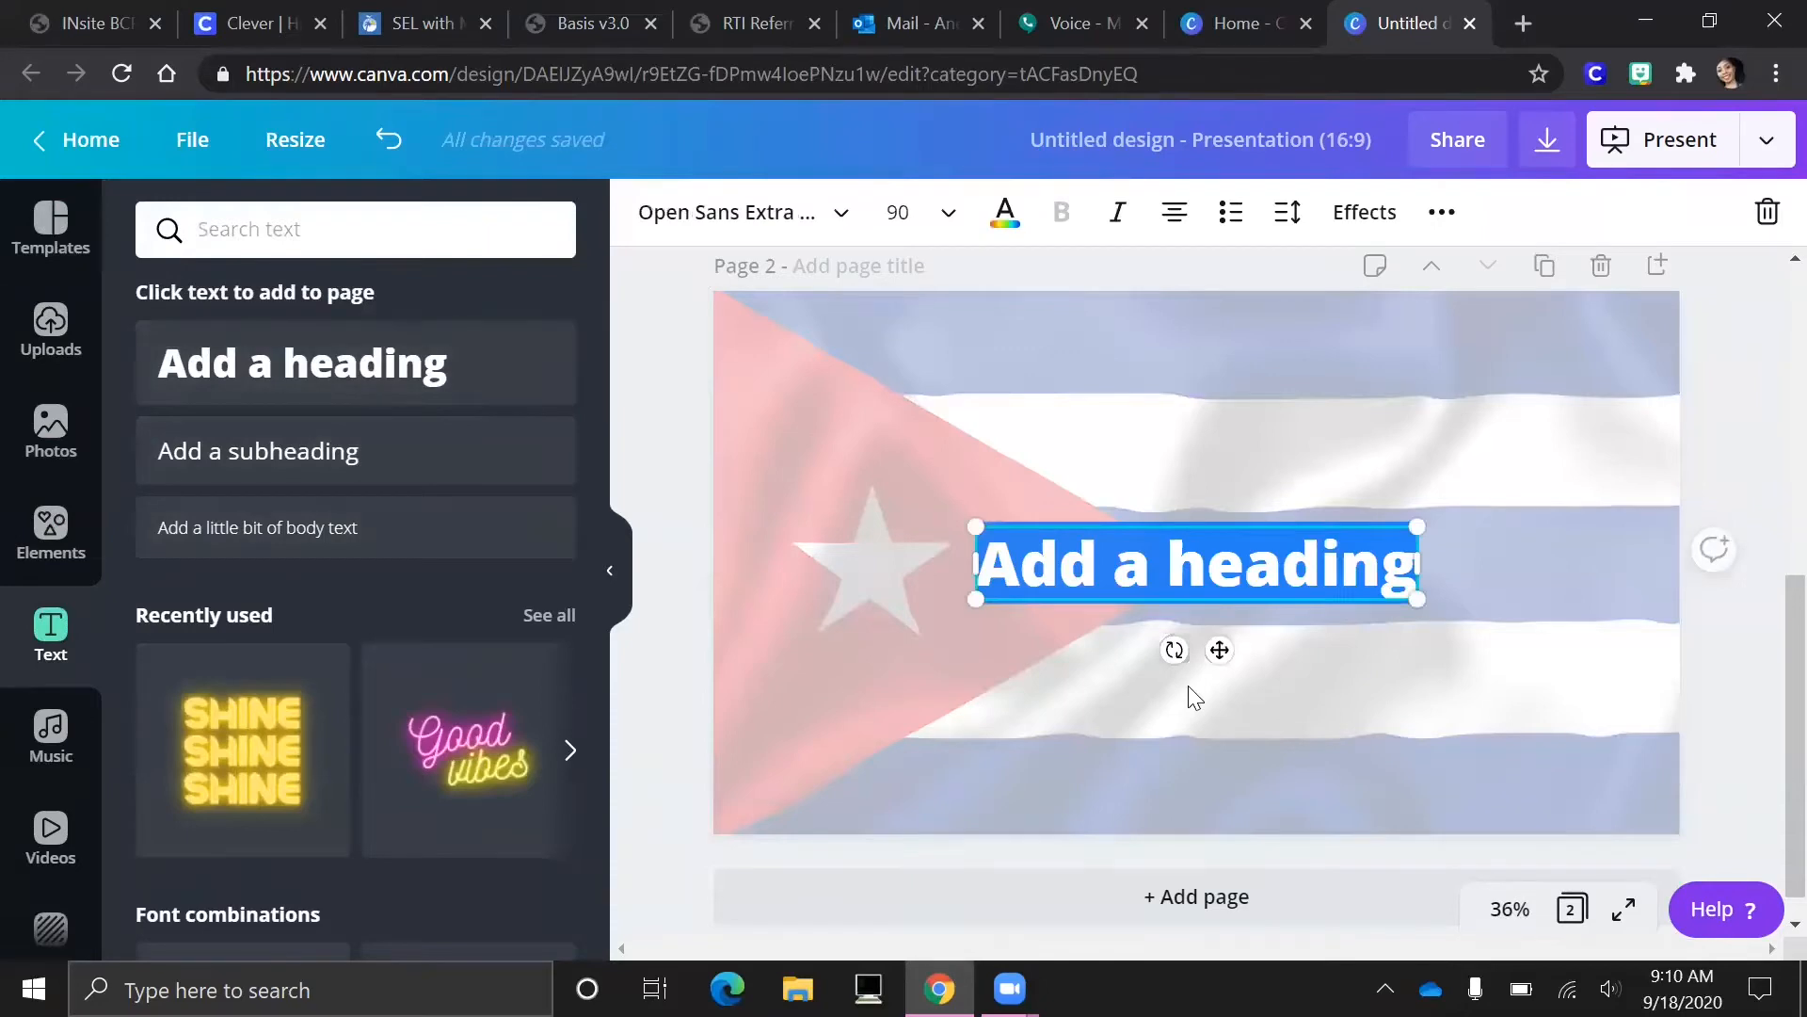
{"action": "type", "text": "What is Hispa"}
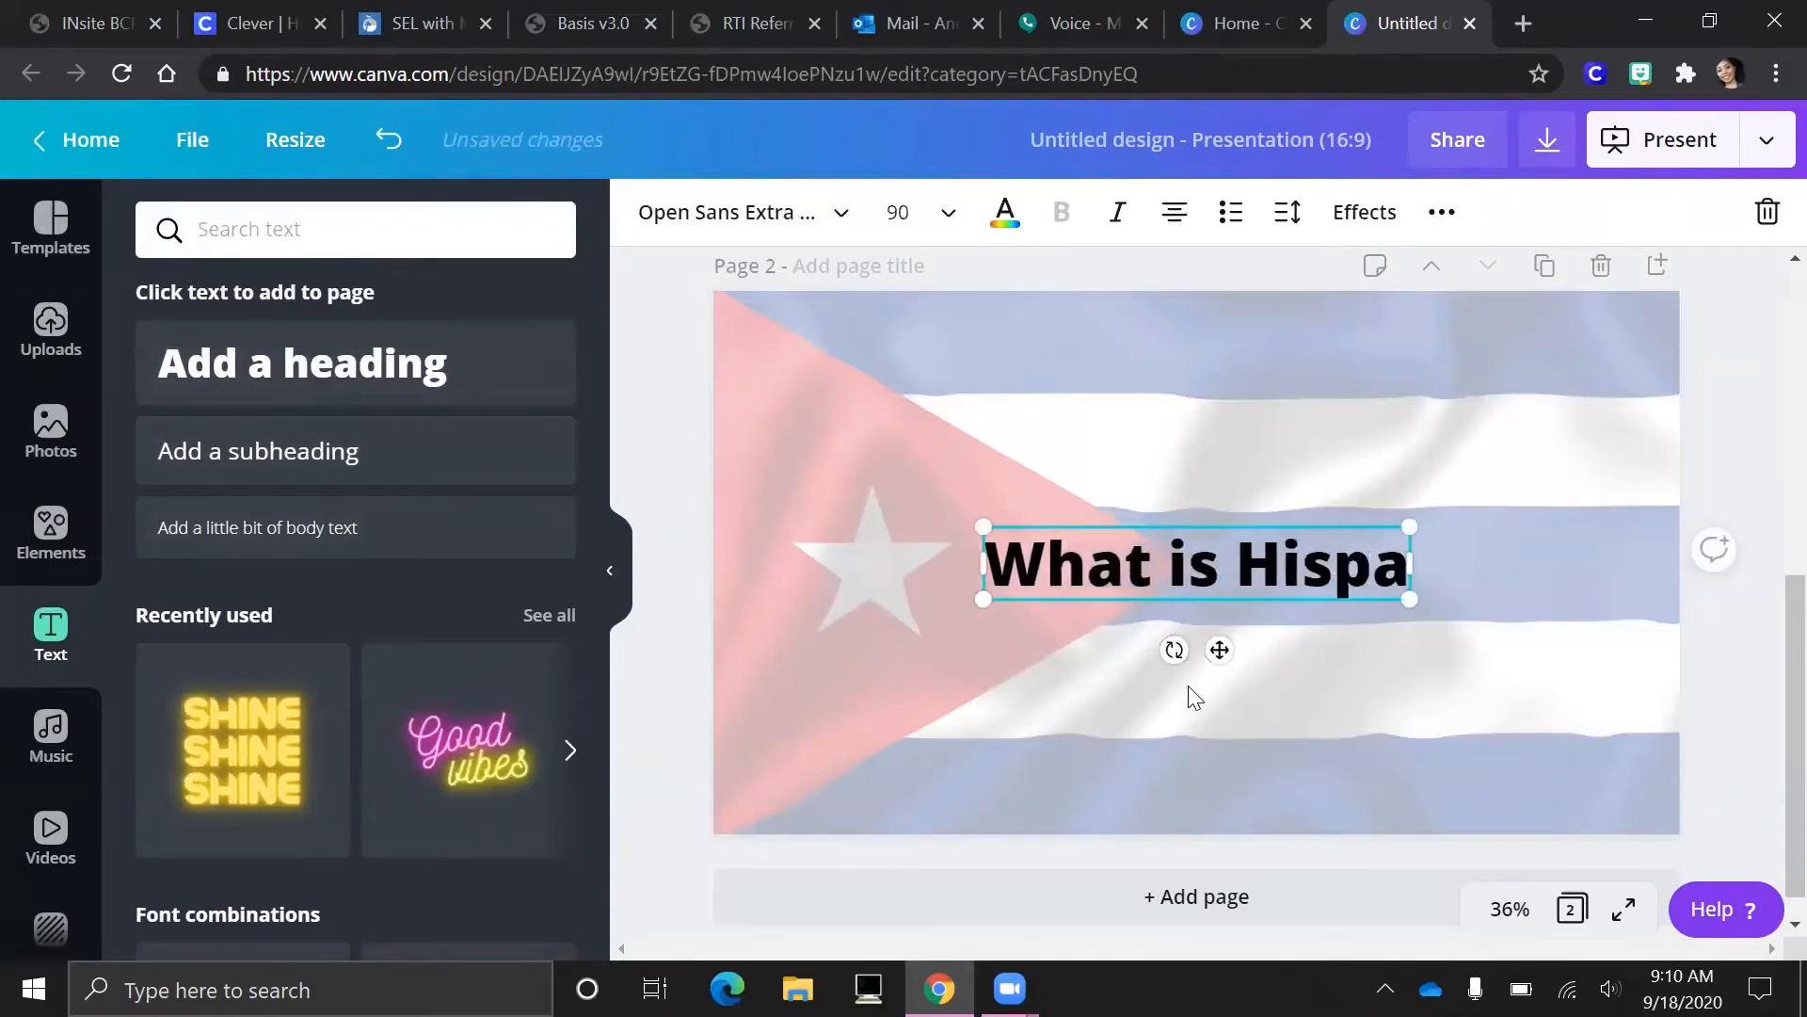
{"action": "type", "text": "nic Heritage Month?"}
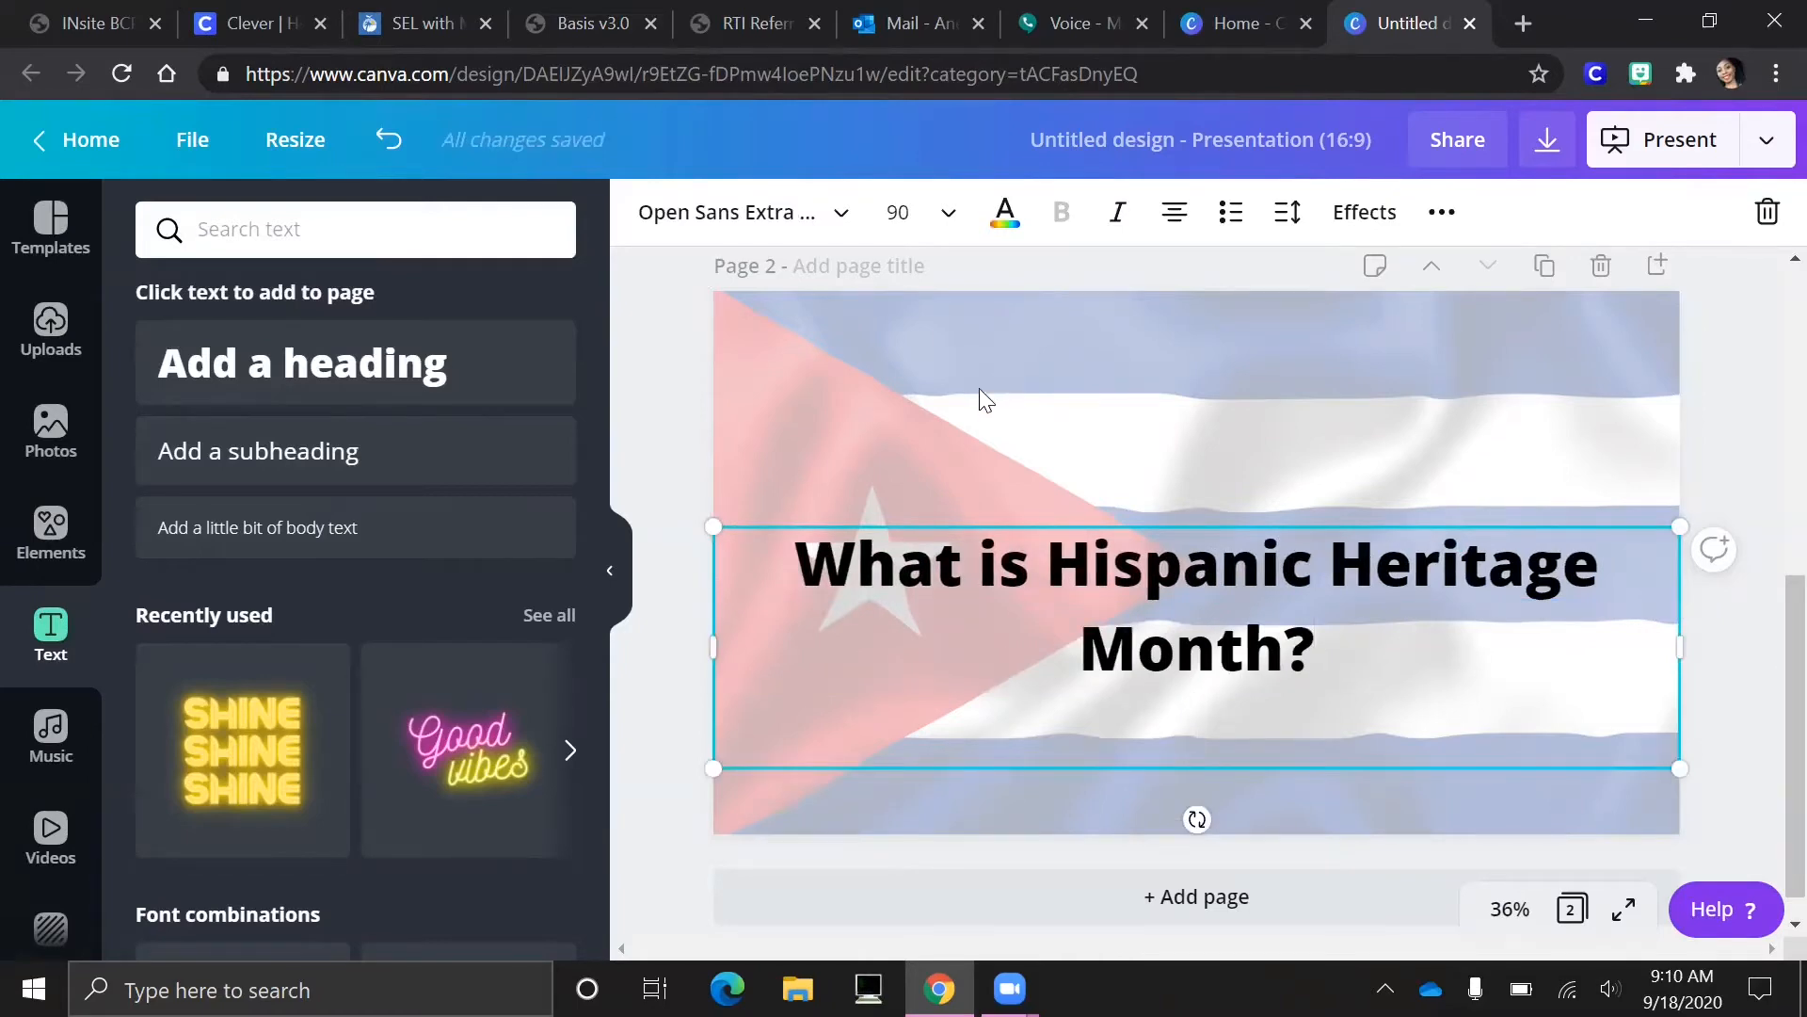
Change the page 2 heading's font to Anton, then move it to the top of the page and enlarge it to size 90.6.
{"action": "left_click", "coordinate": [844, 222]}
{"action": "left_click", "coordinate": [189, 423]}
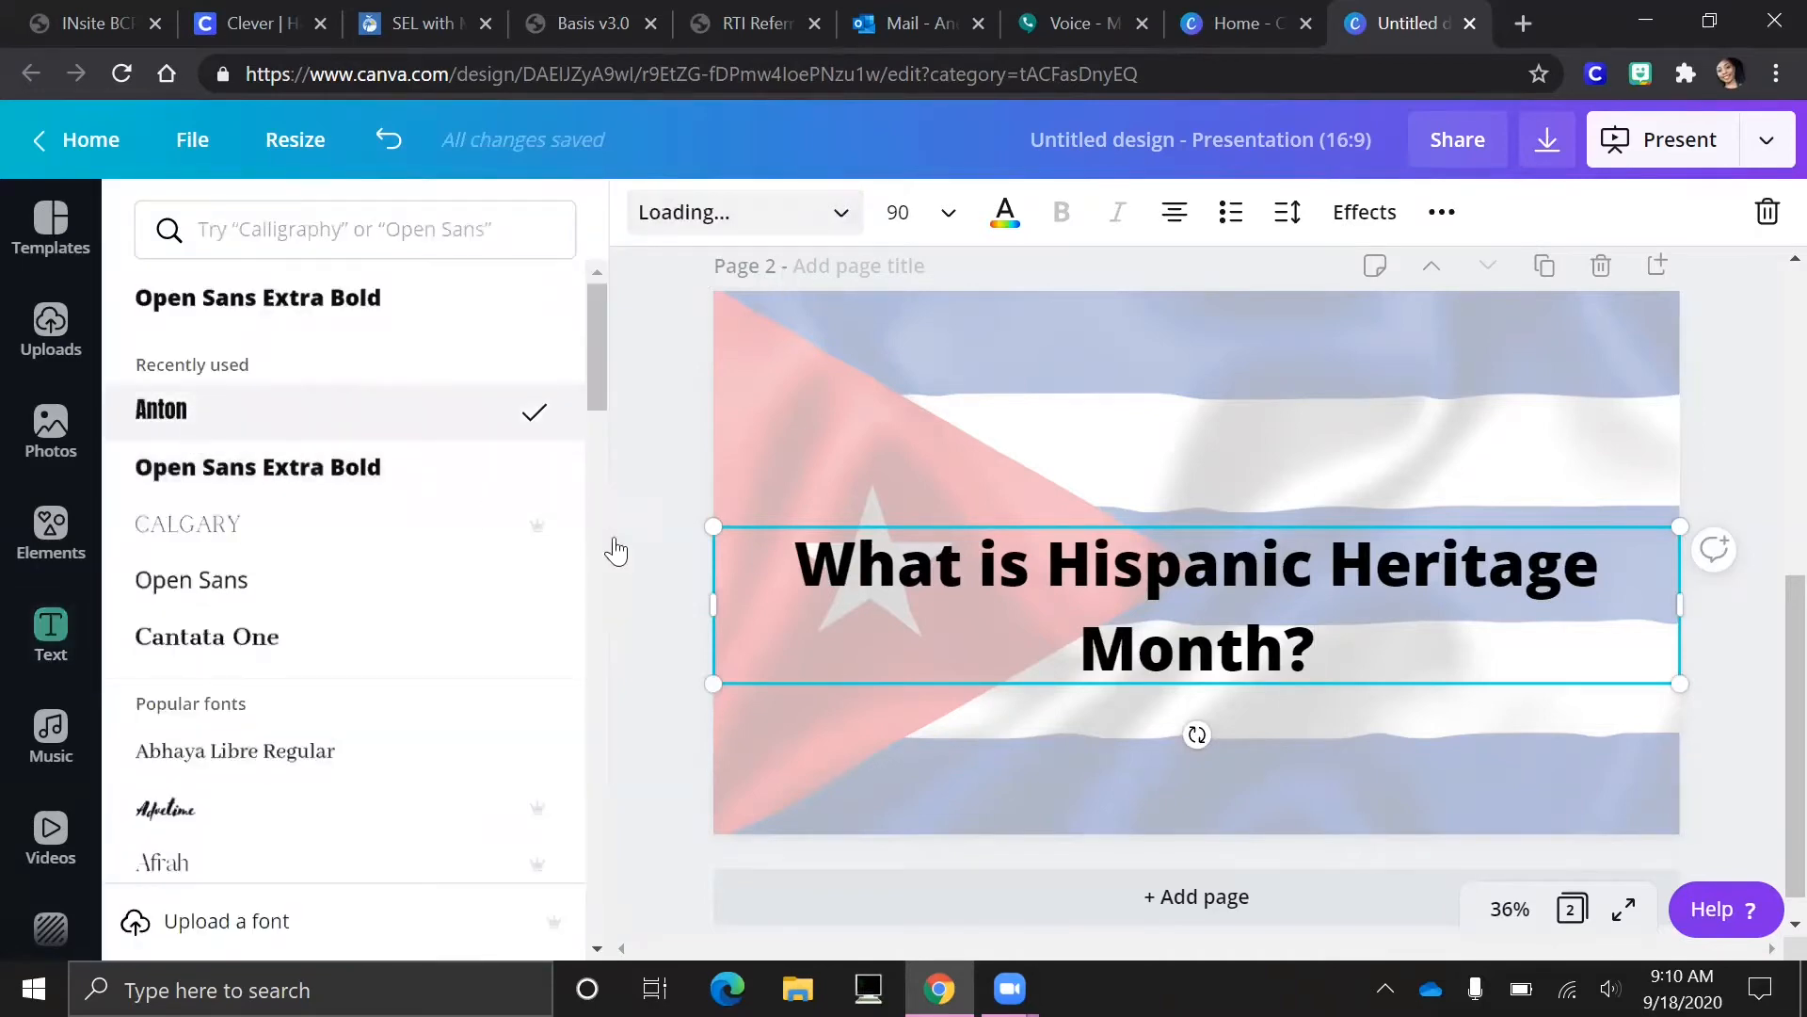
{"action": "left_click", "coordinate": [1722, 711]}
{"action": "left_click_drag", "start_coordinate": [1219, 649], "coordinate": [1220, 423]}
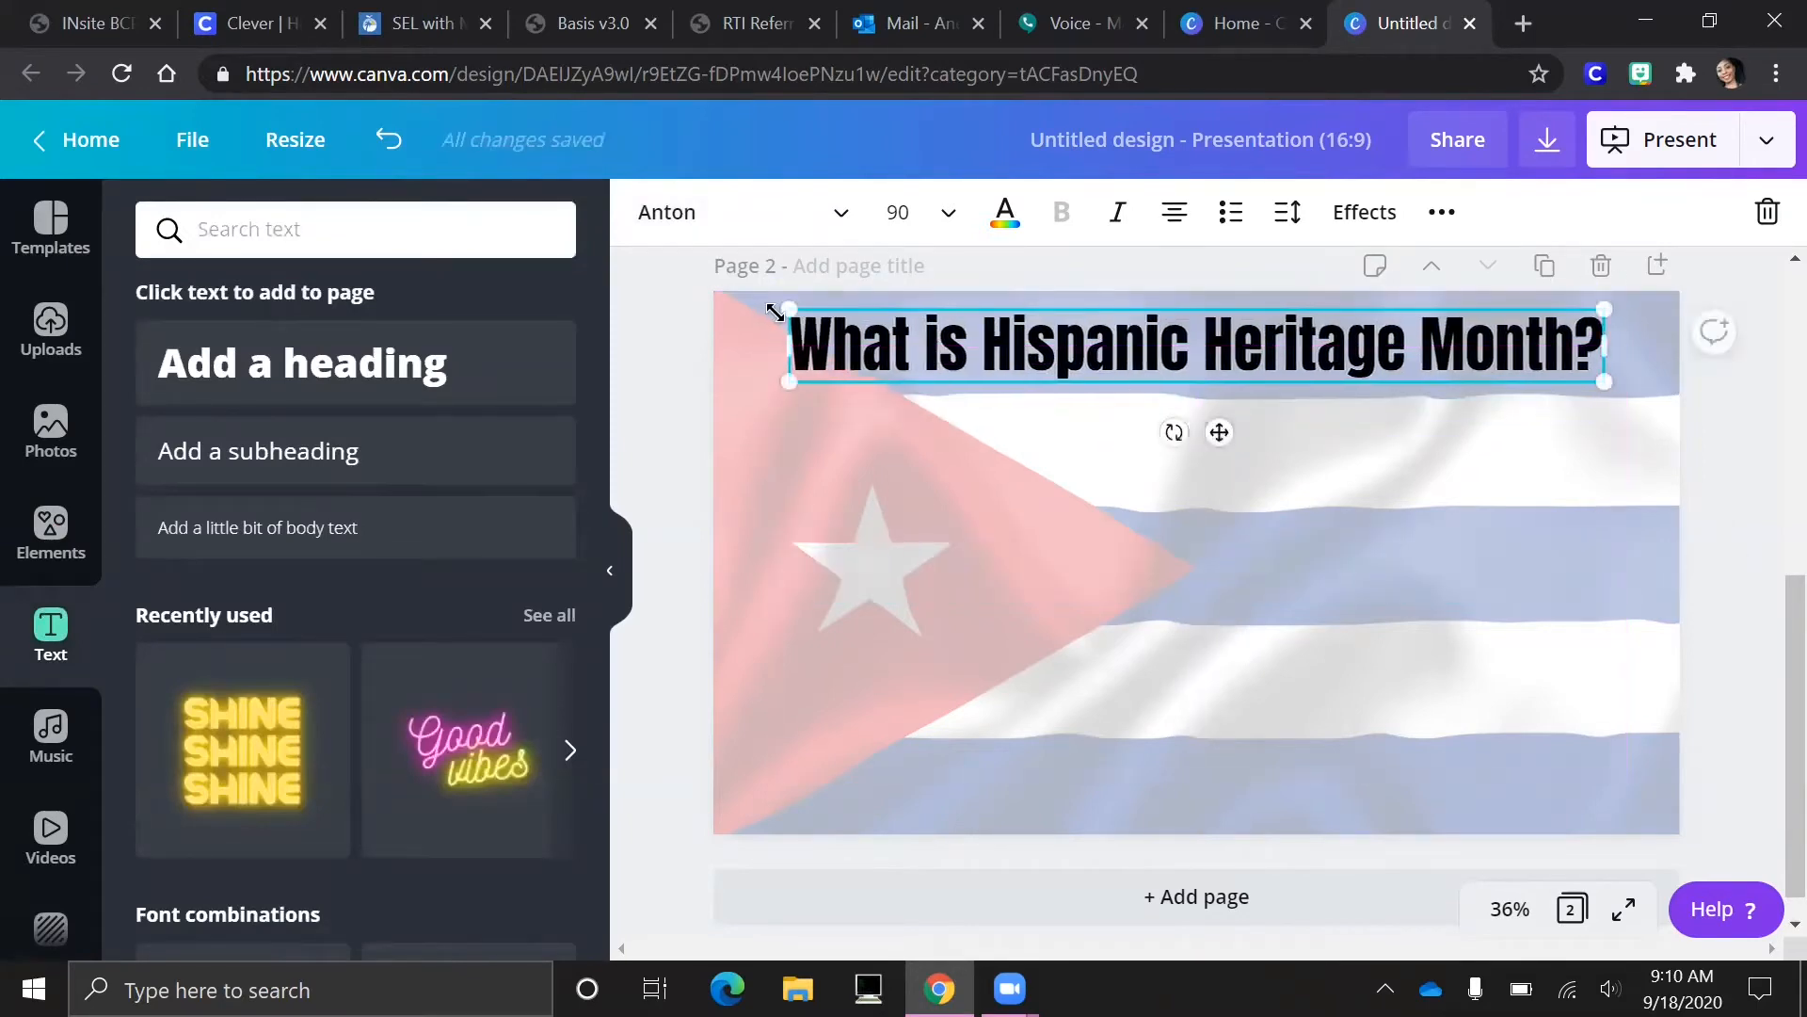
{"action": "left_click_drag", "start_coordinate": [913, 352], "coordinate": [786, 320]}
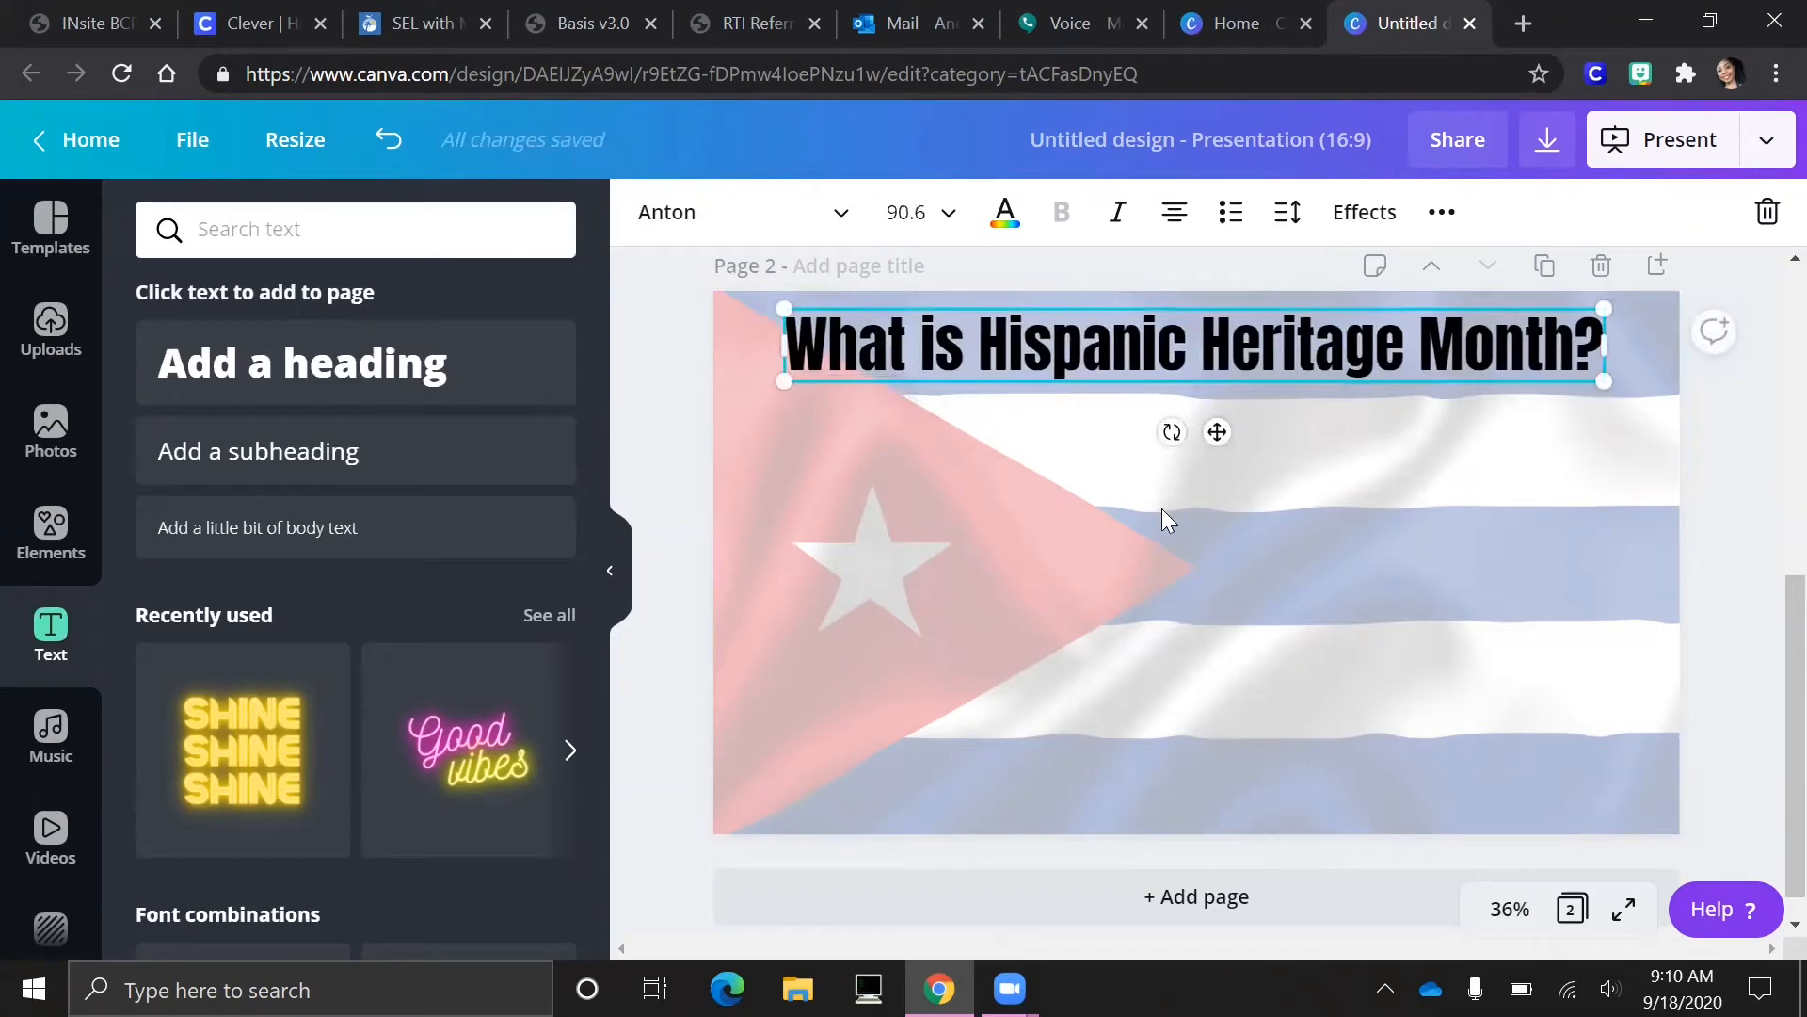
Add a text line below the page 2 heading reading "Hispanic Heritage MOnth runs from 9/15-10/15".
{"action": "key", "text": "t"}
{"action": "triple_click", "coordinate": [1190, 473]}
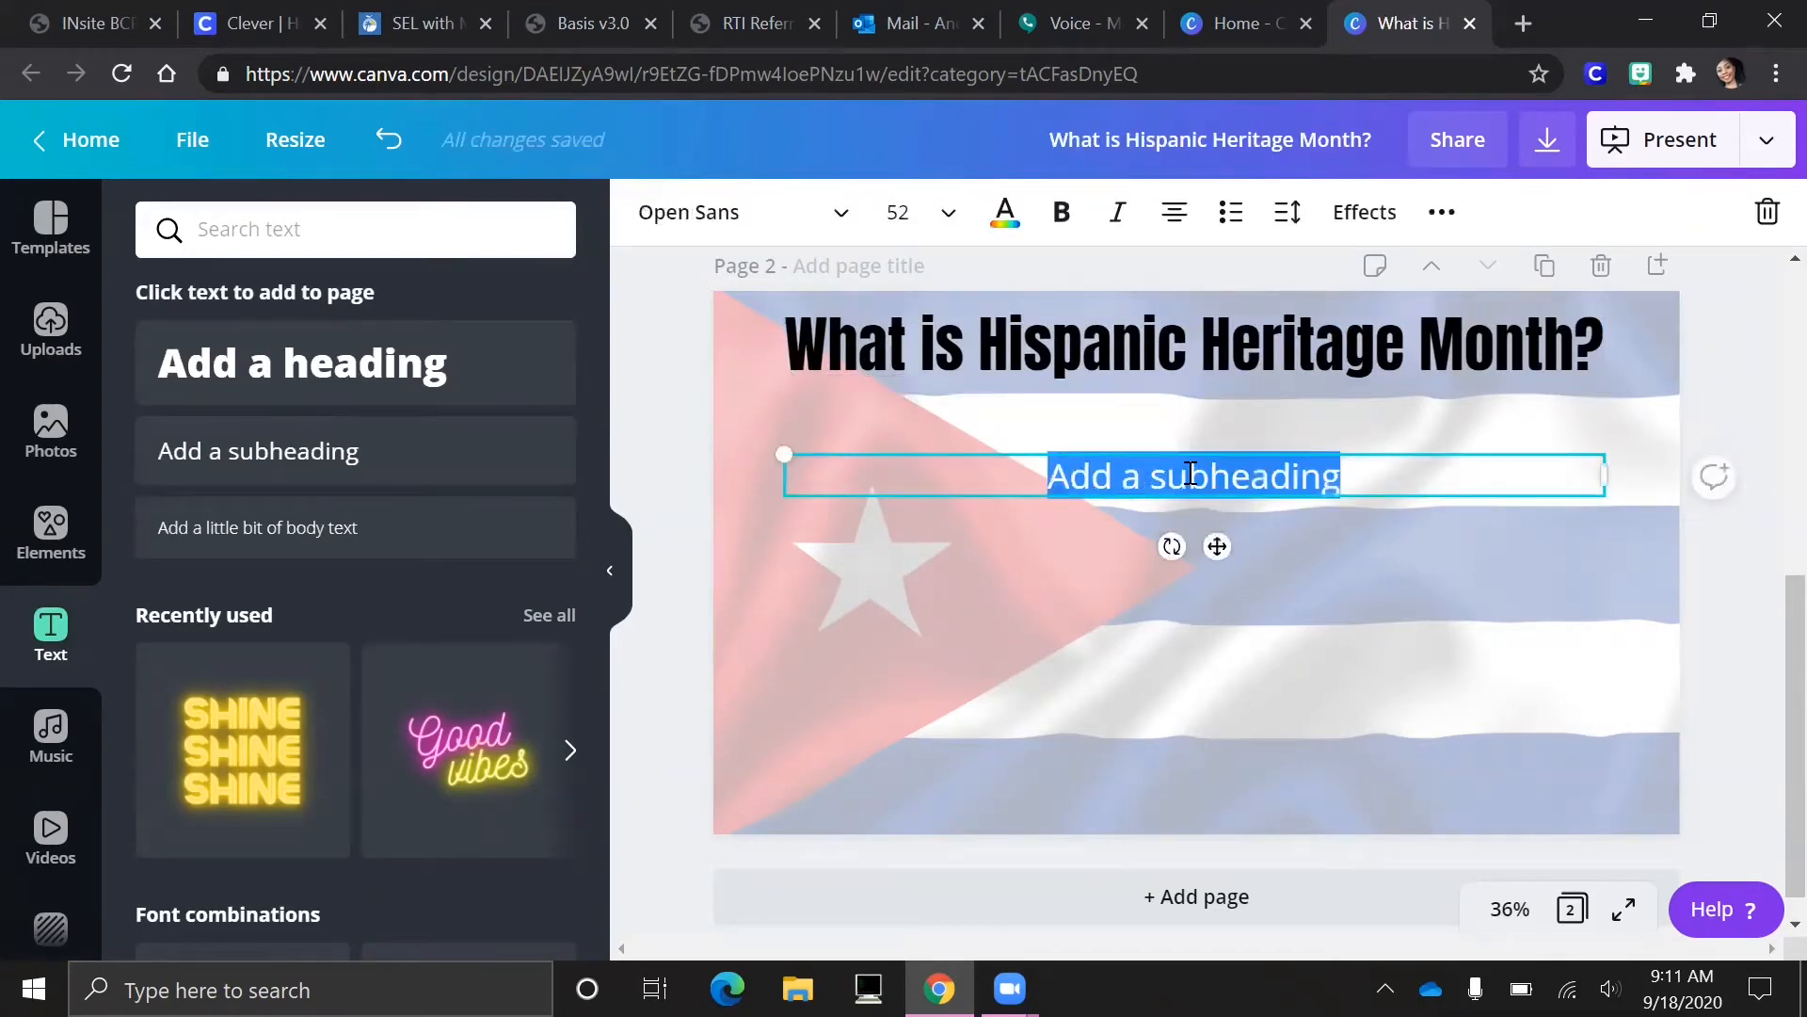
{"action": "type", "text": "Hispanic "}
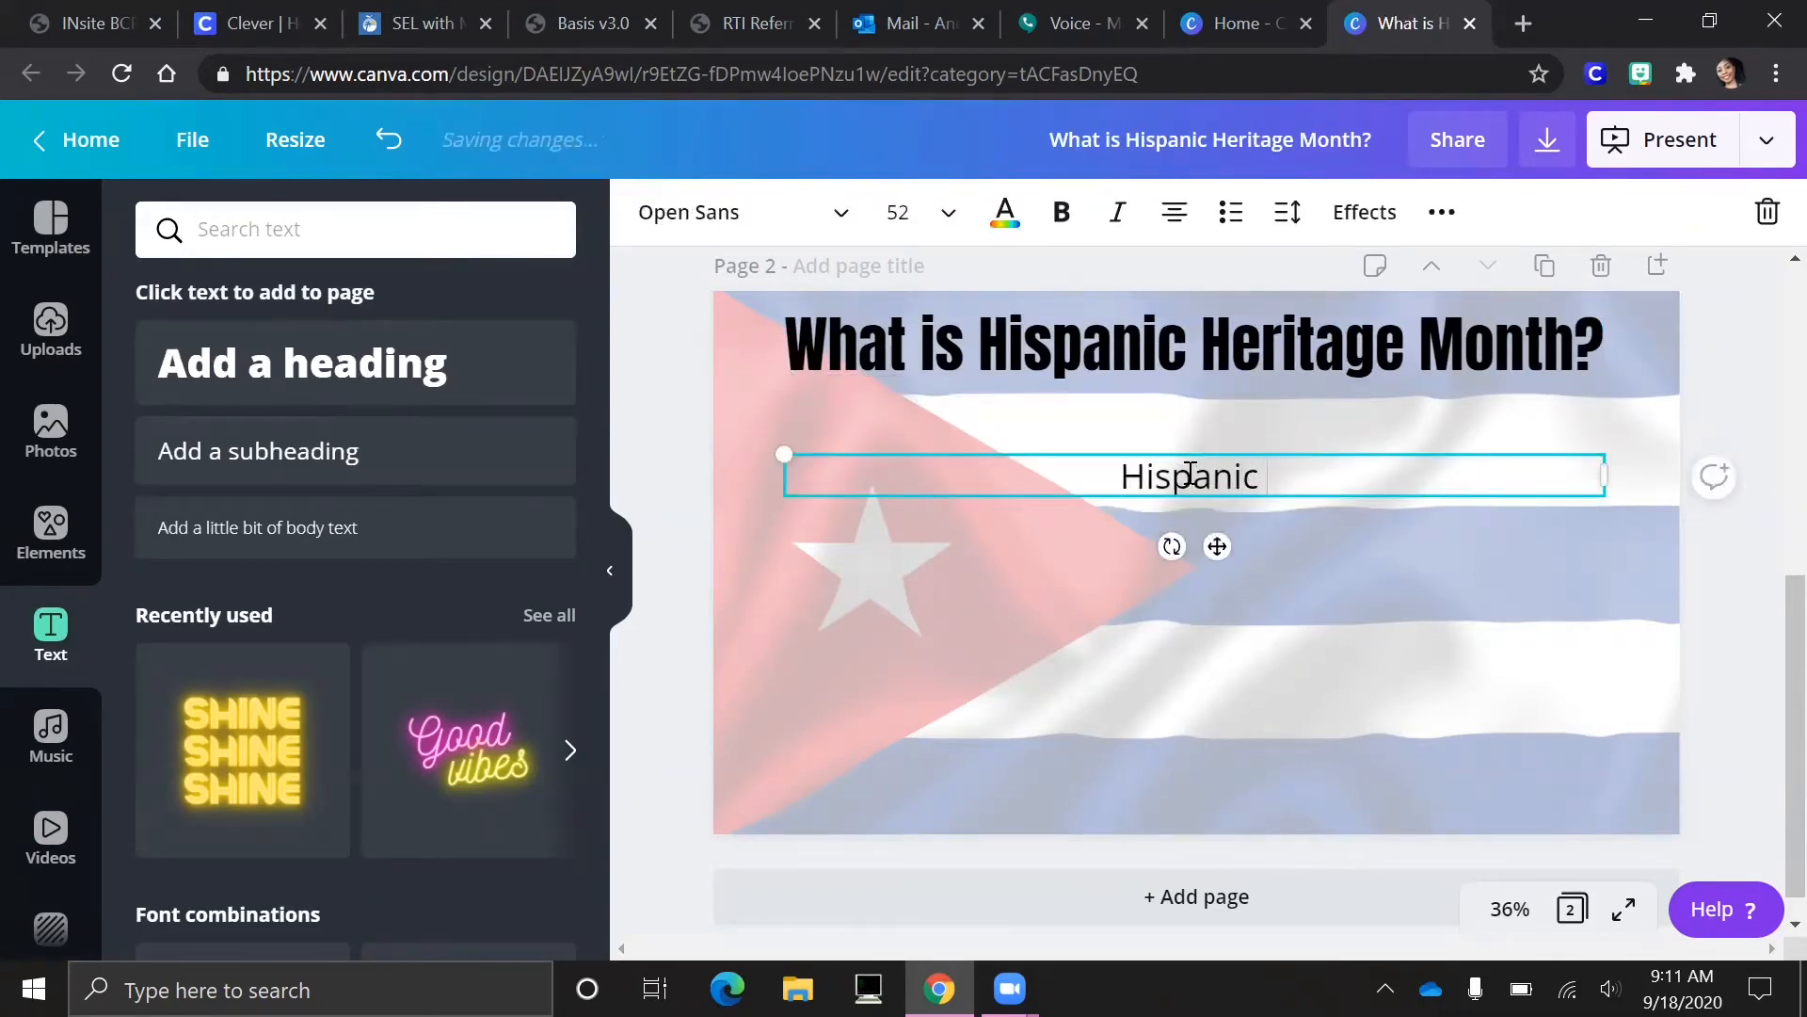
{"action": "type", "text": "Heritage MOnth i"}
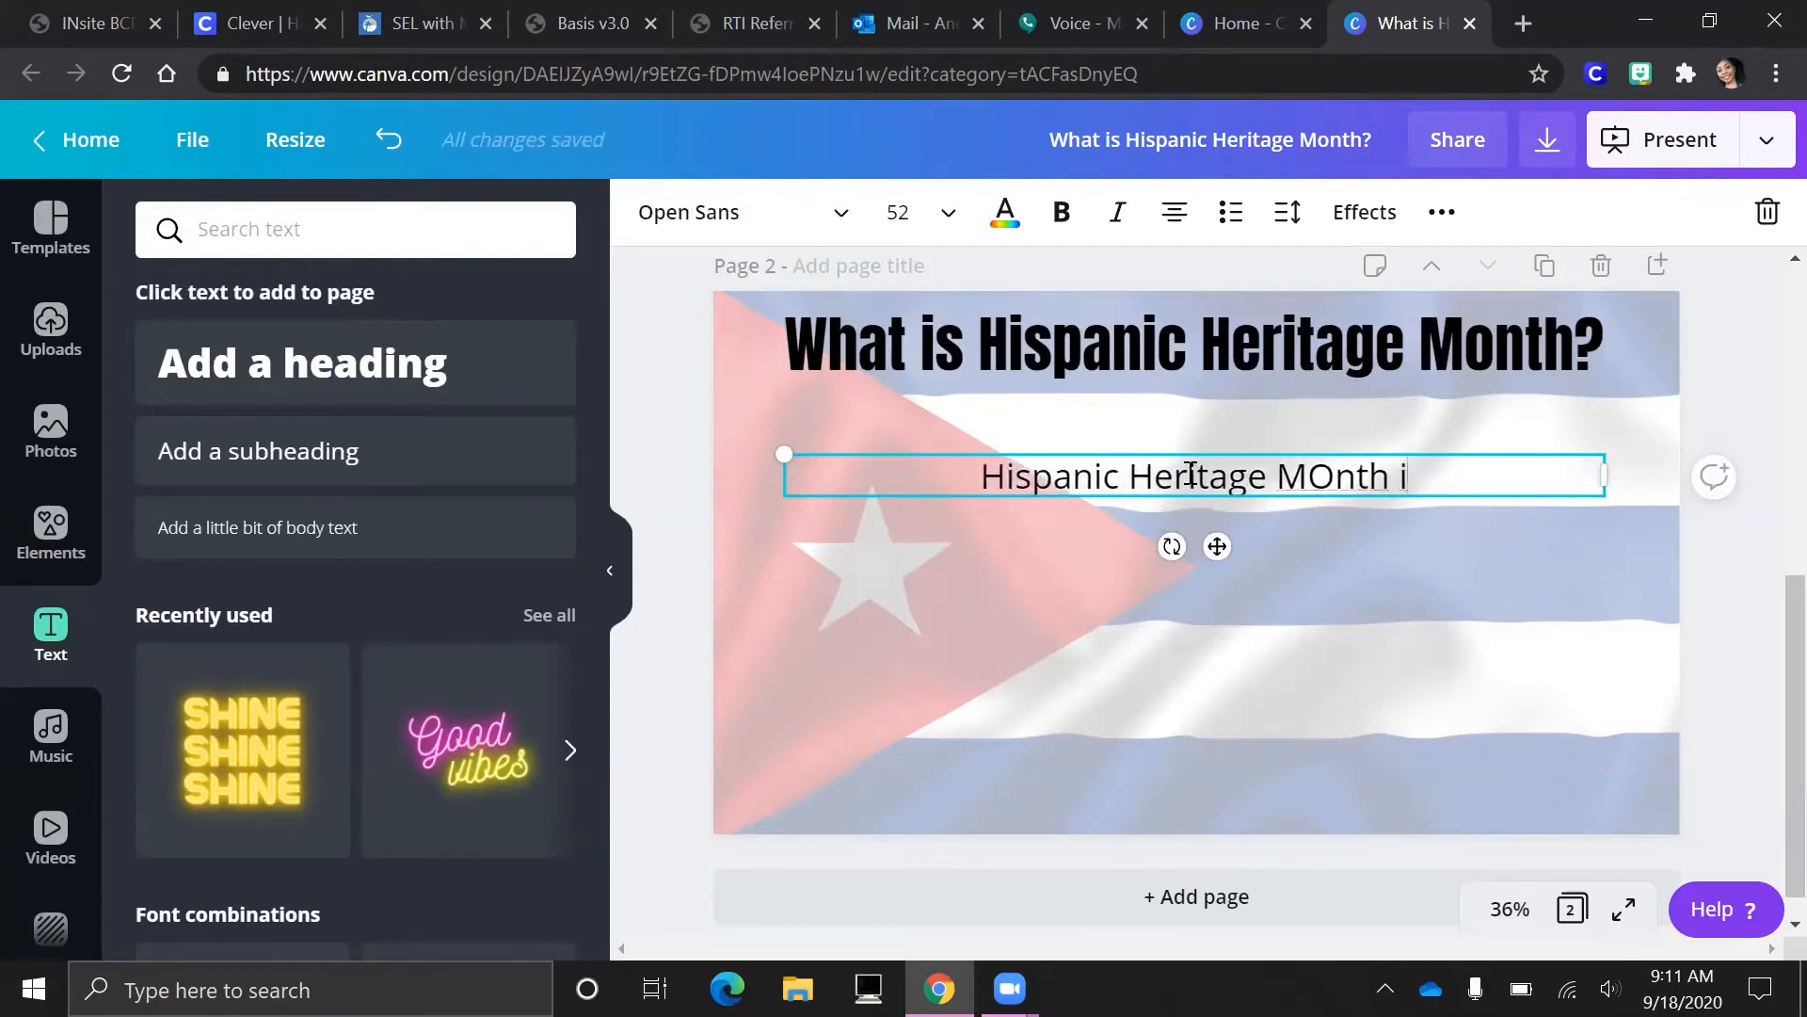
{"action": "key", "text": "BackSpace"}
{"action": "type", "text": "is fr"}
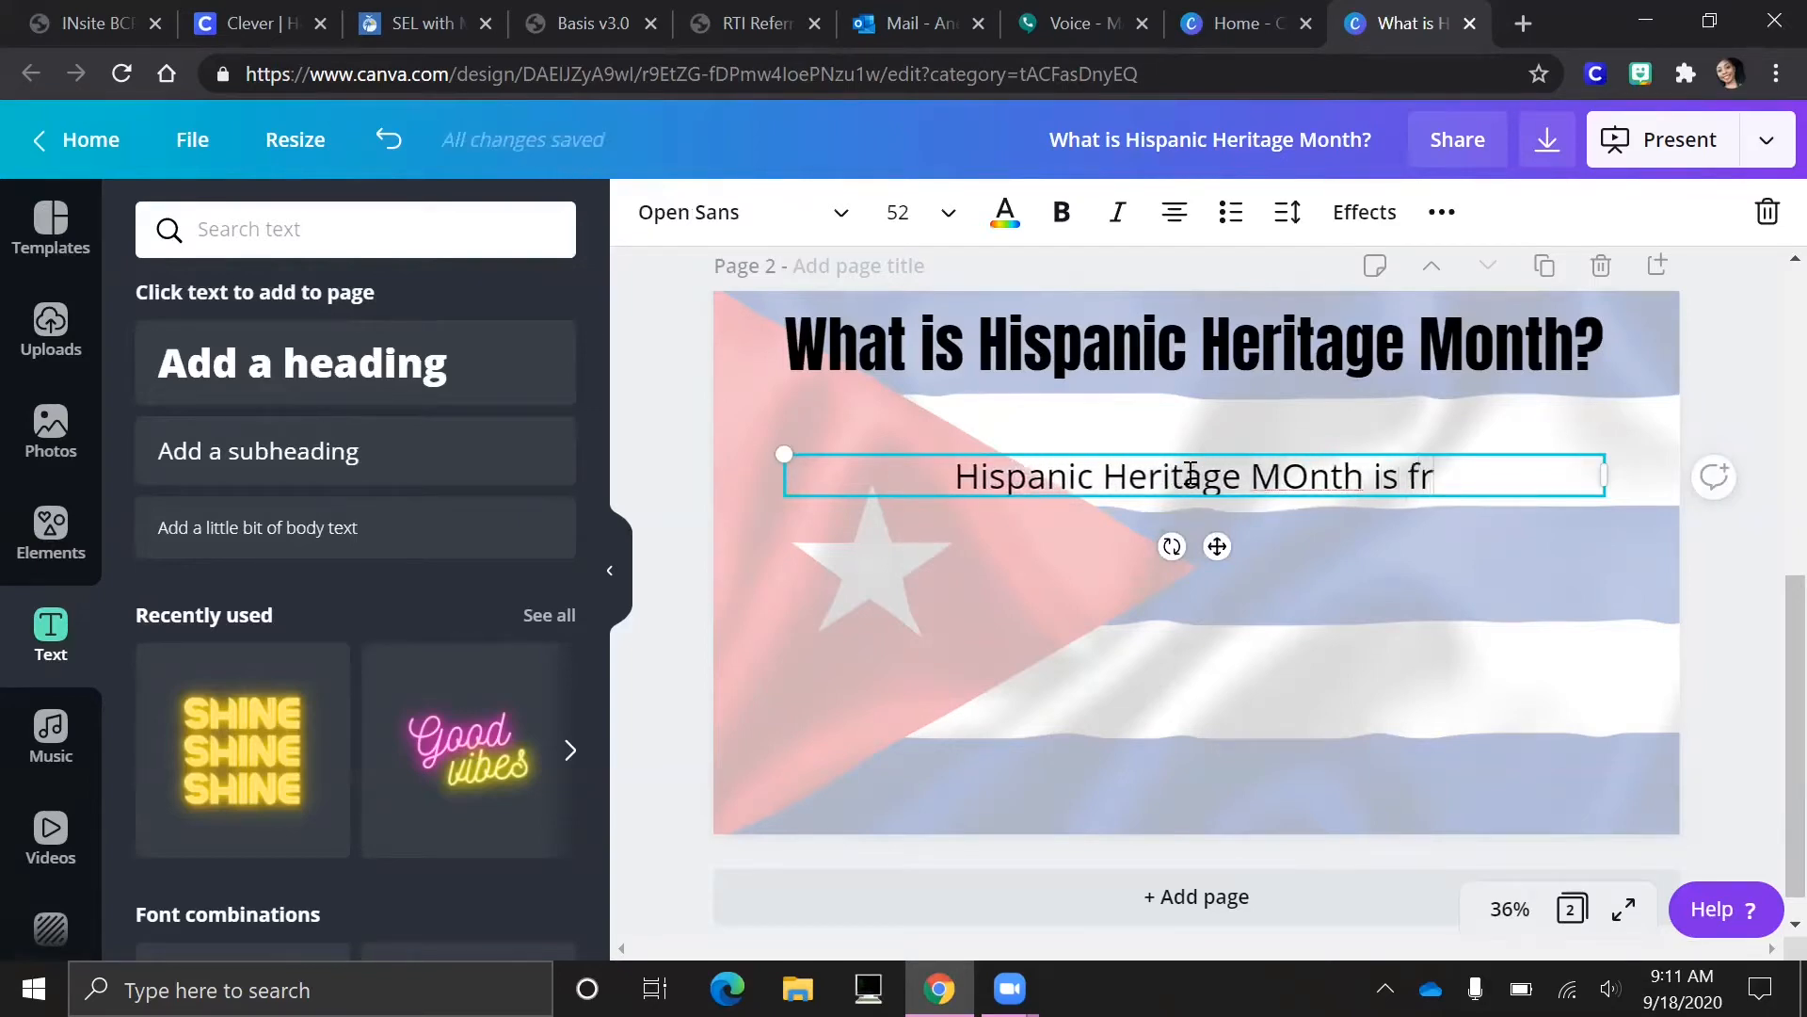
{"action": "key", "text": "BackSpace"}
{"action": "key", "text": "BackSpace"}
{"action": "key", "text": "BackSpace"}
{"action": "key", "text": "BackSpace"}
{"action": "key", "text": "BackSpace"}
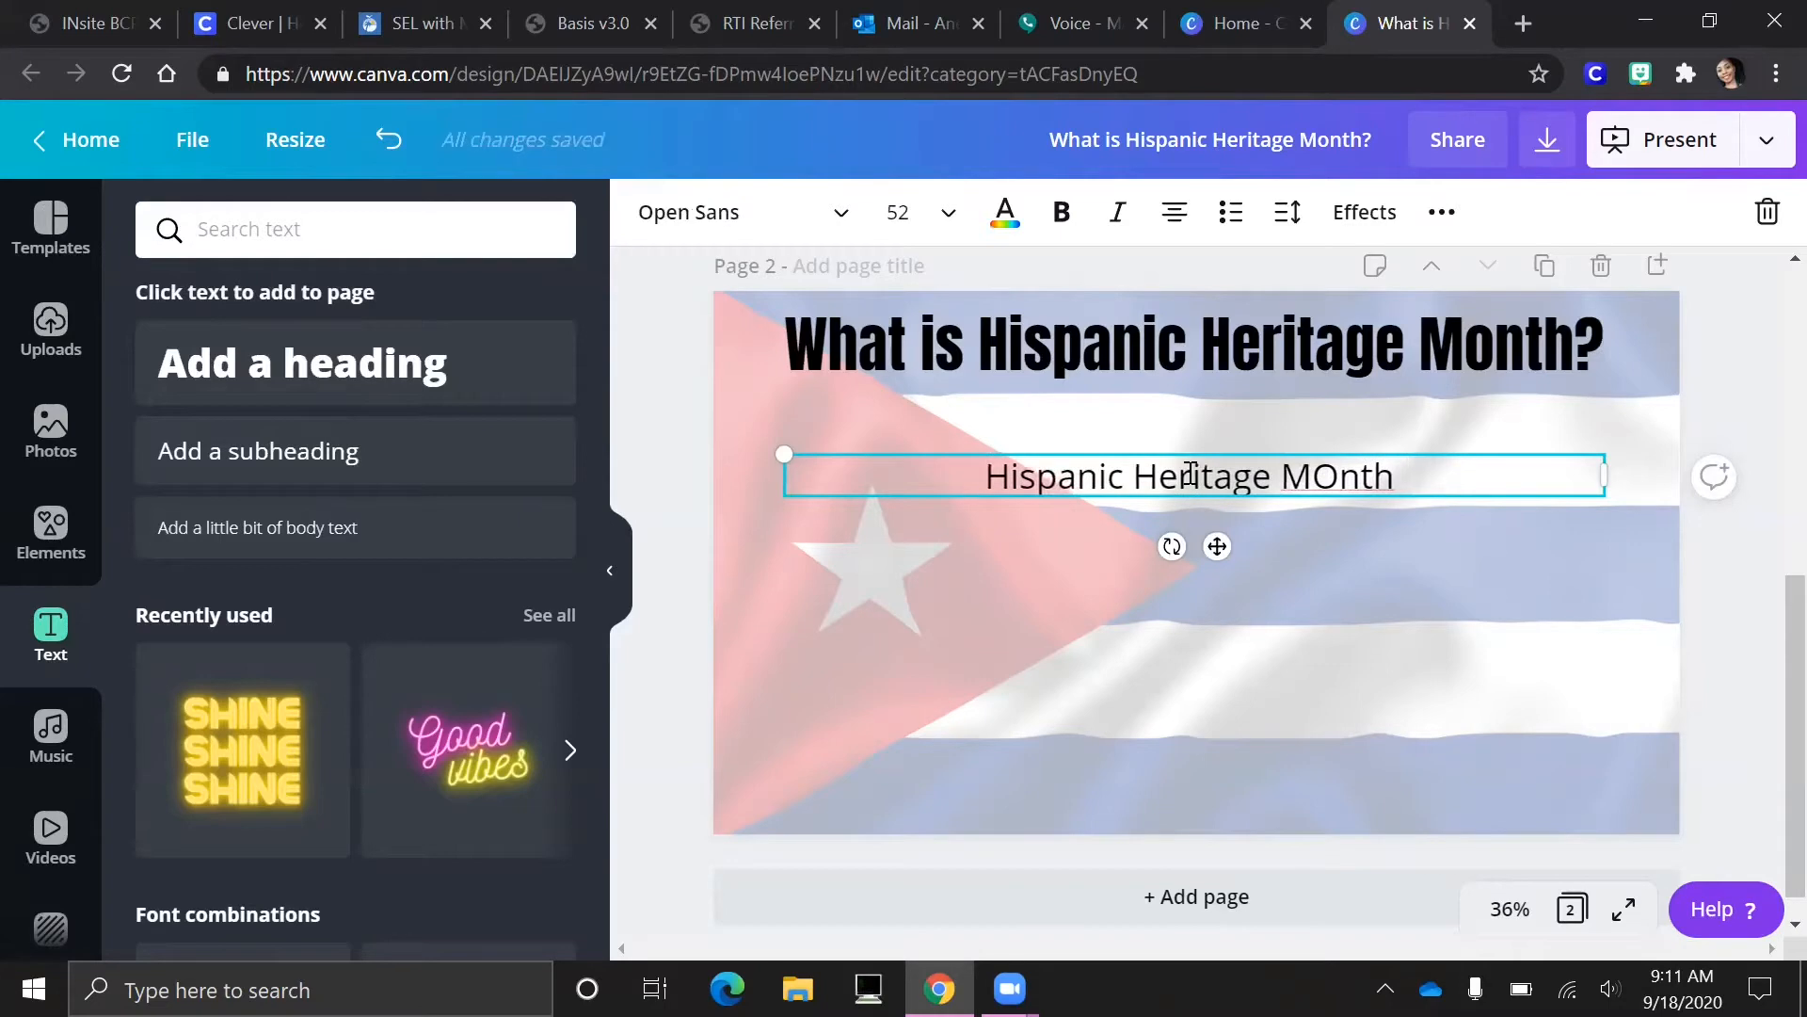
{"action": "type", "text": "runs from 9/"}
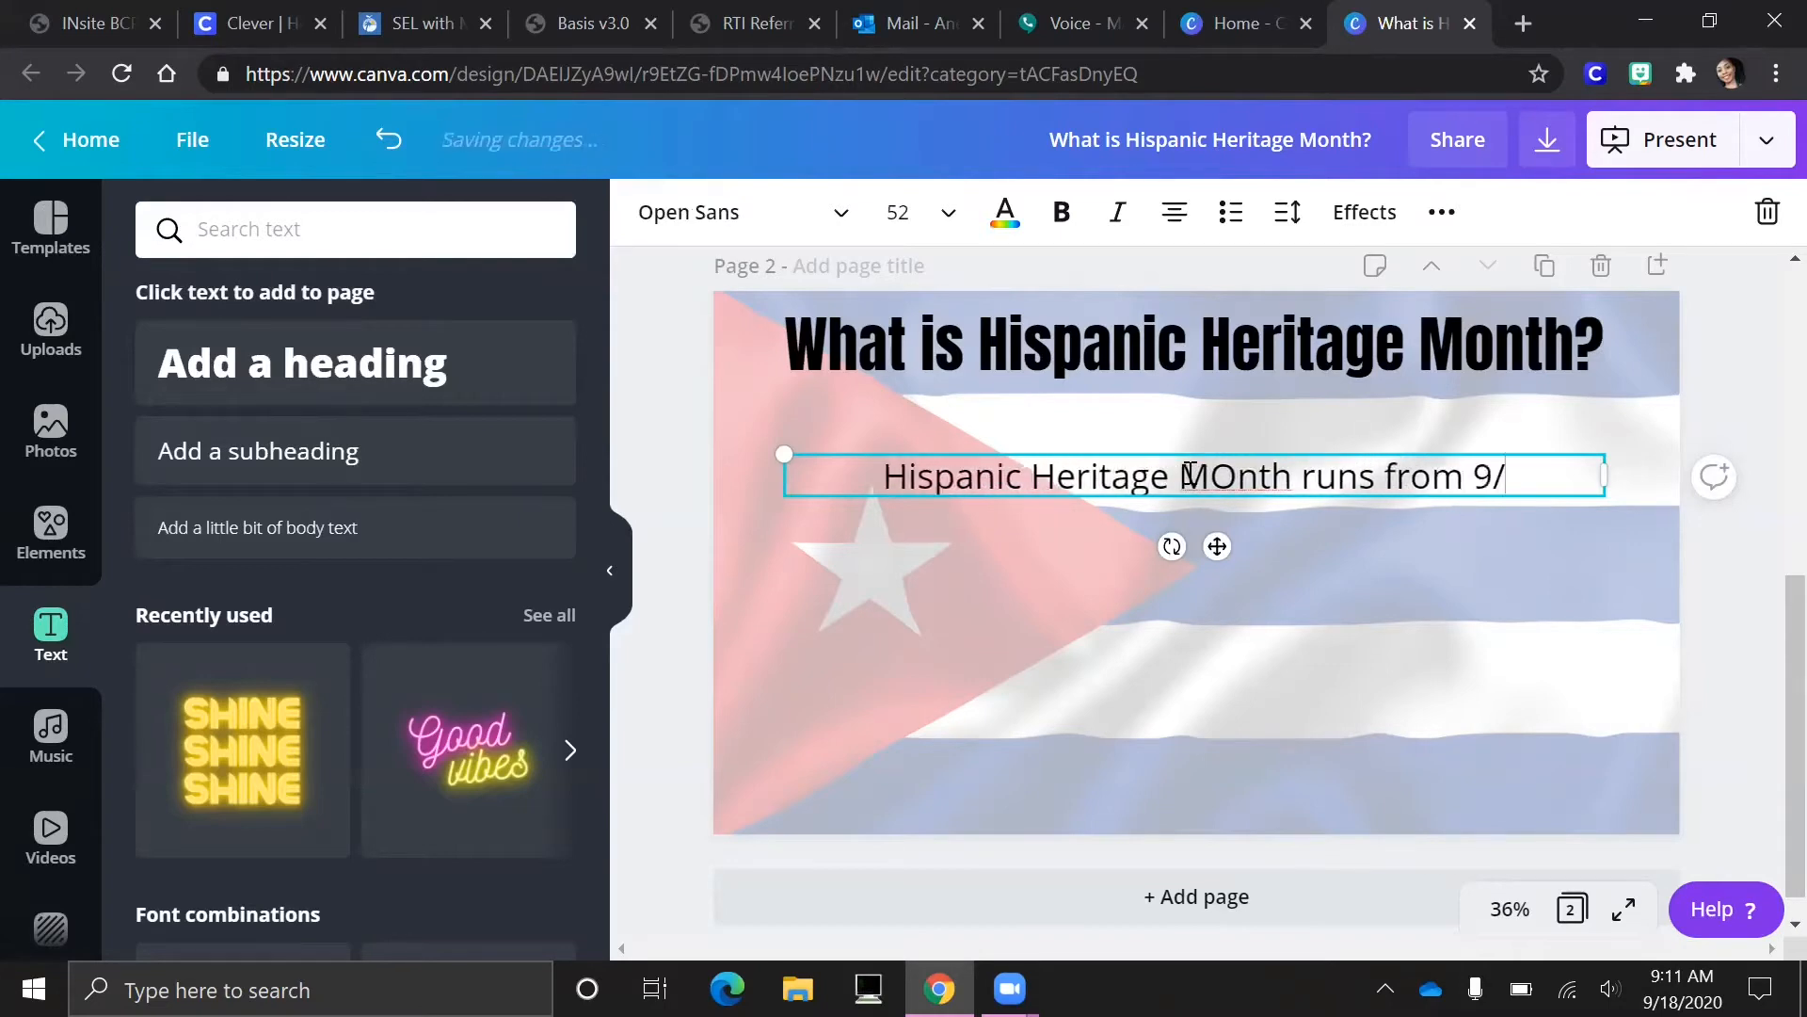
{"action": "type", "text": "15-10/15"}
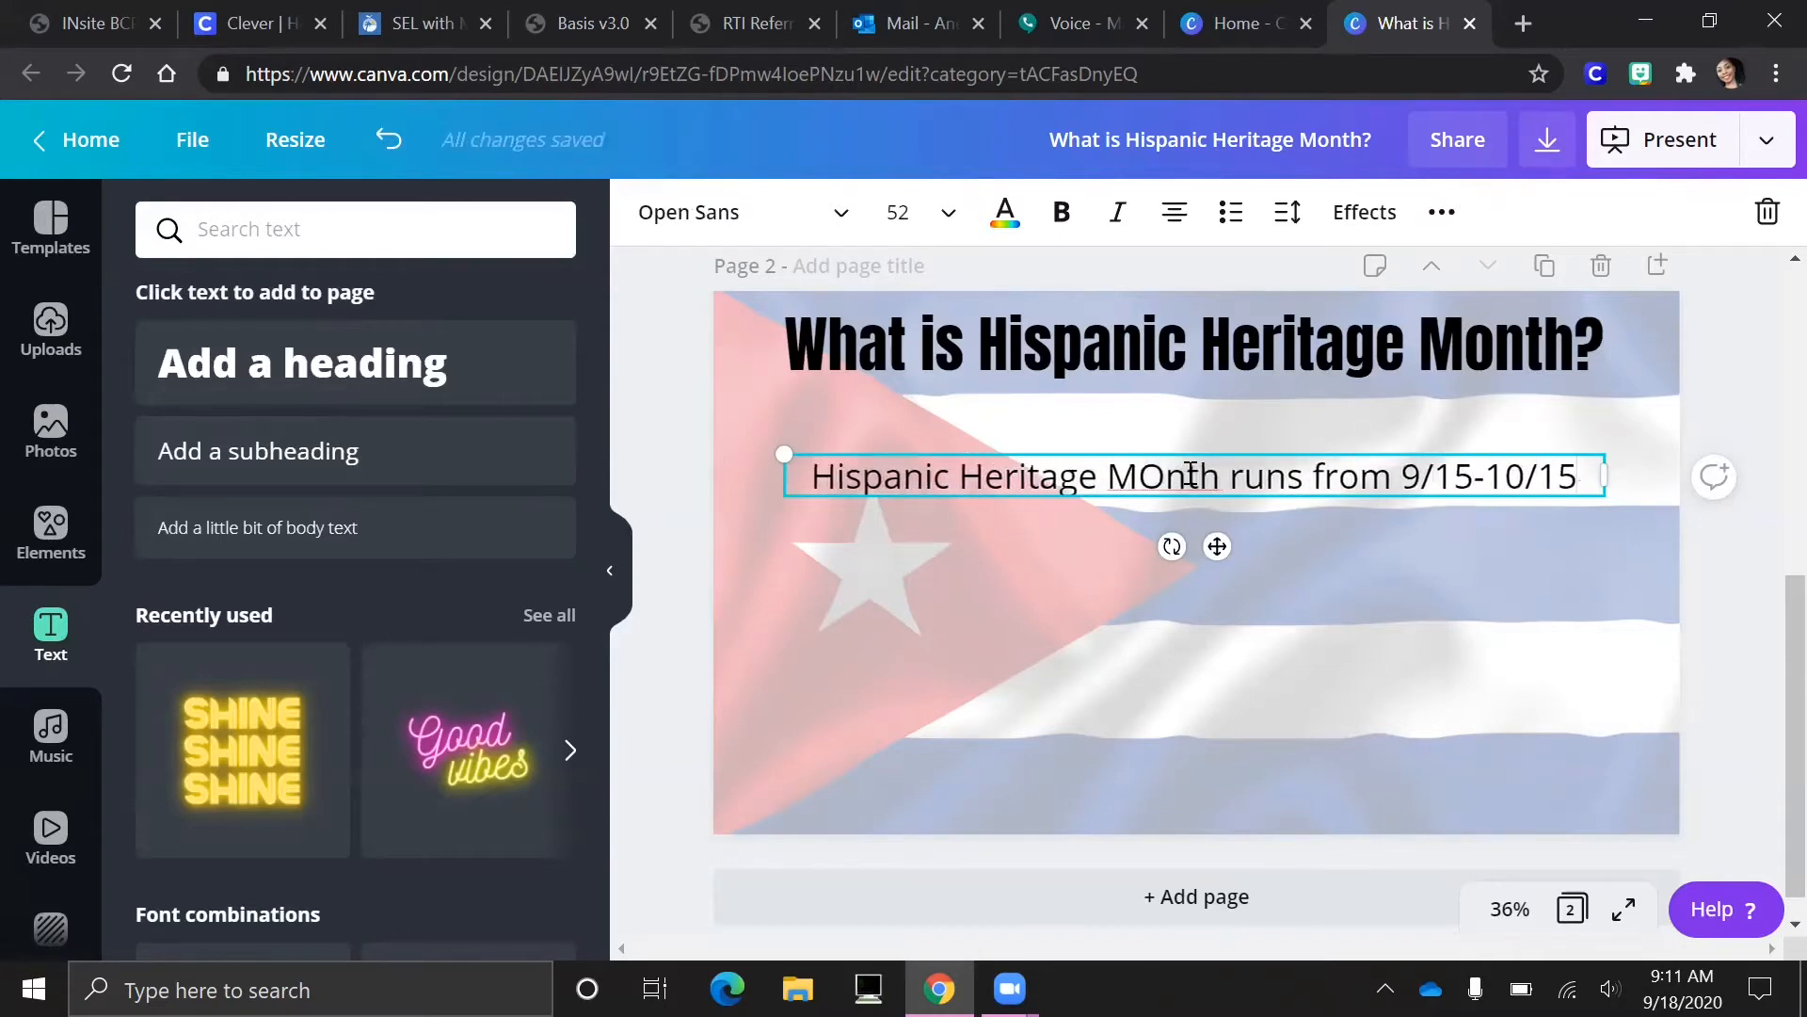
Correct "MOnth" to "Month" in the date line and move the line up close beneath the heading.
{"action": "scroll", "coordinate": [1190, 480], "scroll_direction": "up", "scroll_amount": 2}
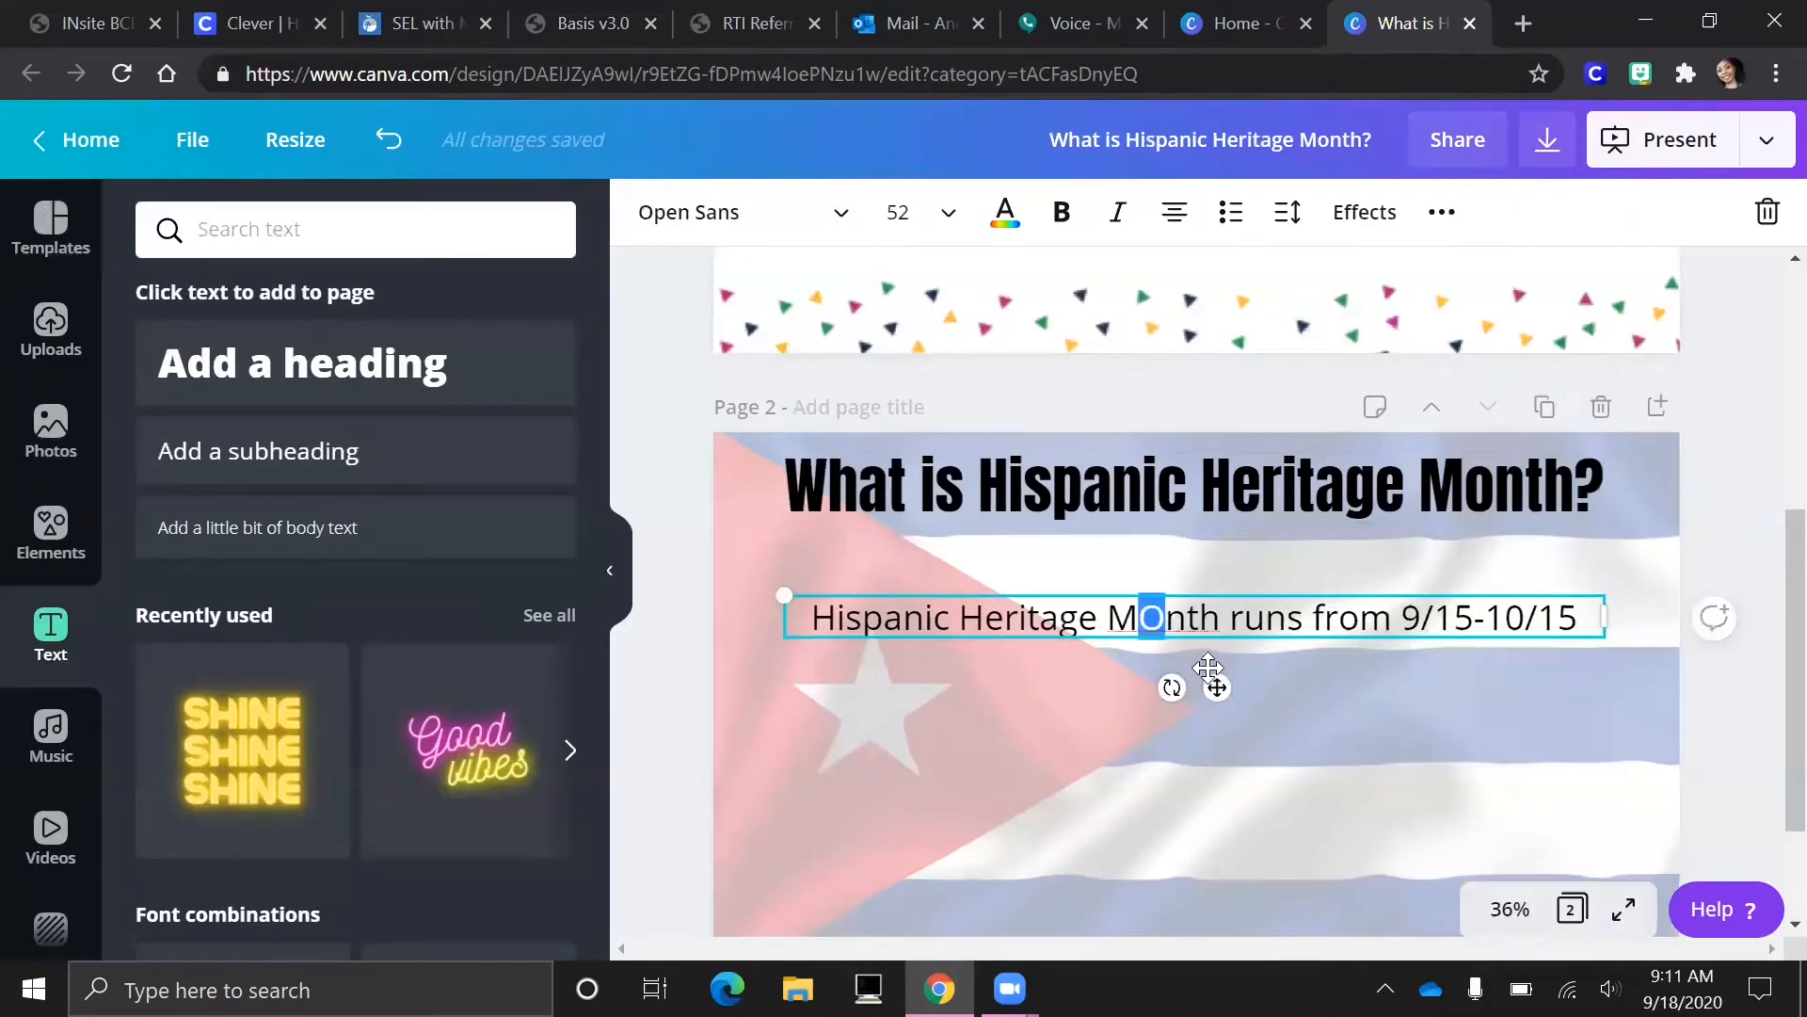
{"action": "type", "text": "o"}
{"action": "left_click_drag", "start_coordinate": [1038, 637], "coordinate": [1038, 584]}
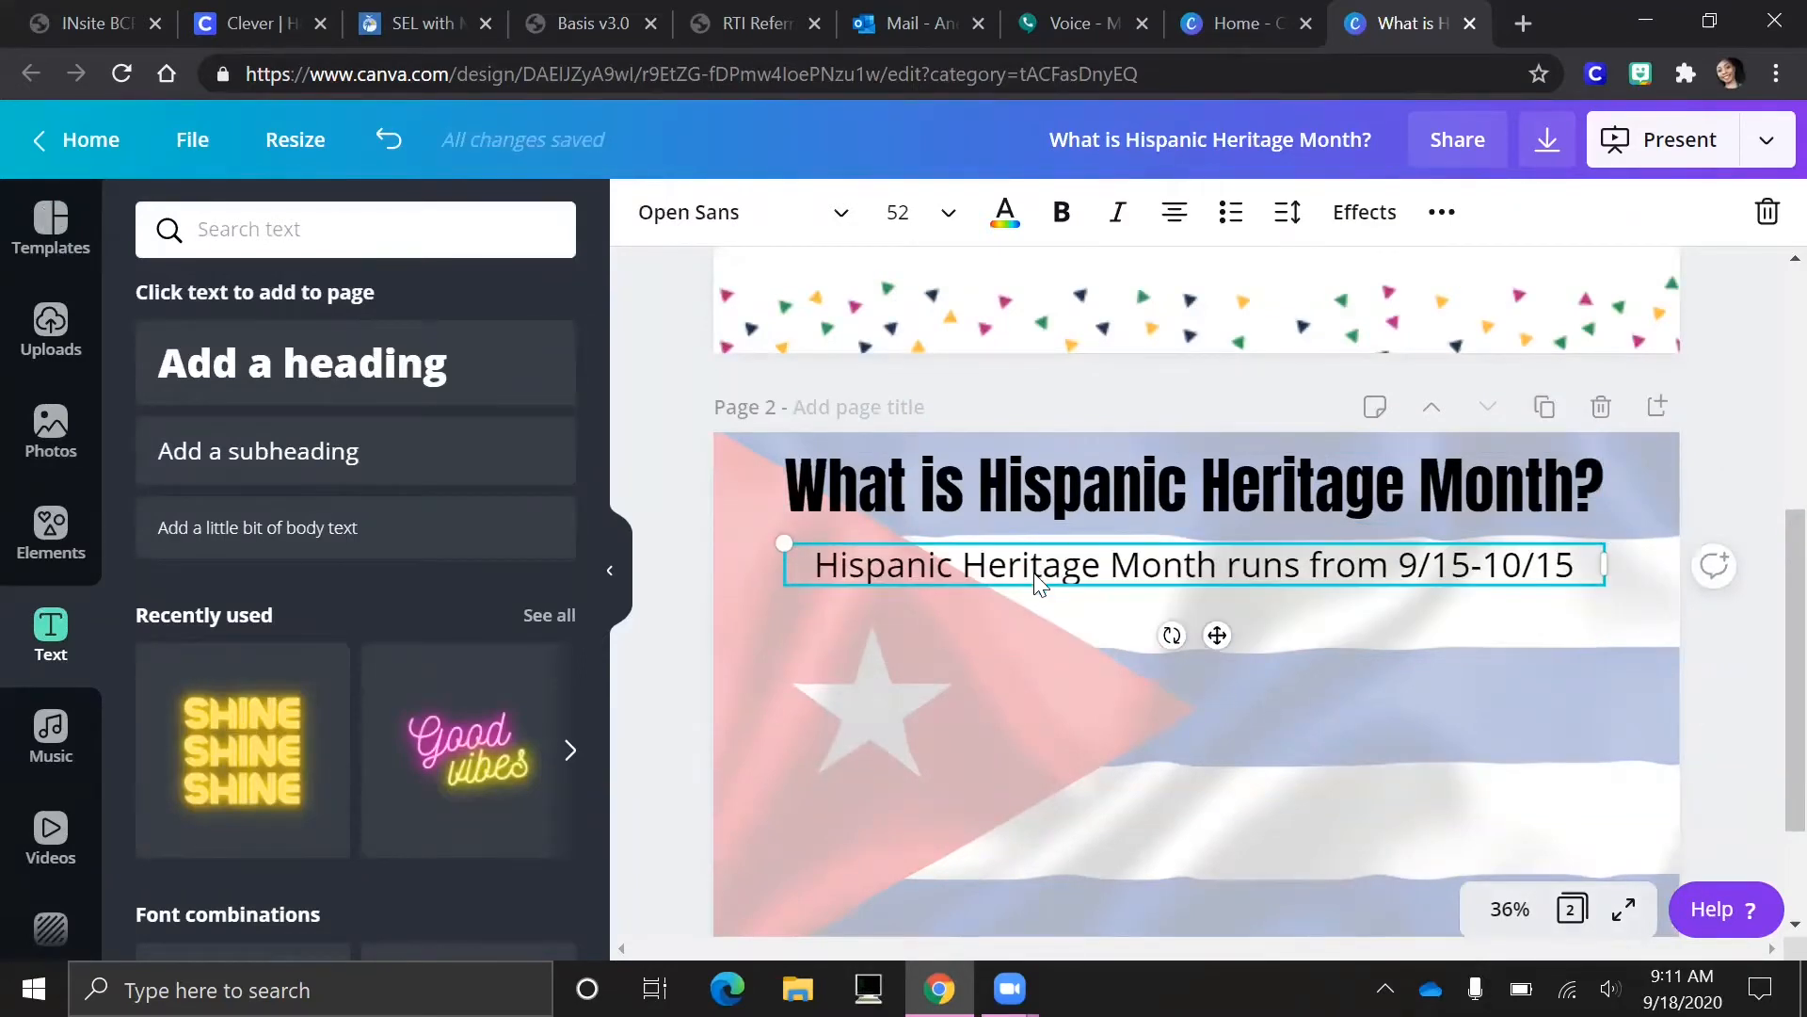
Add a third page and place the uploaded wide portrait of the woman in a black turtleneck on it.
{"action": "scroll", "coordinate": [1303, 670], "scroll_direction": "down", "scroll_amount": 3}
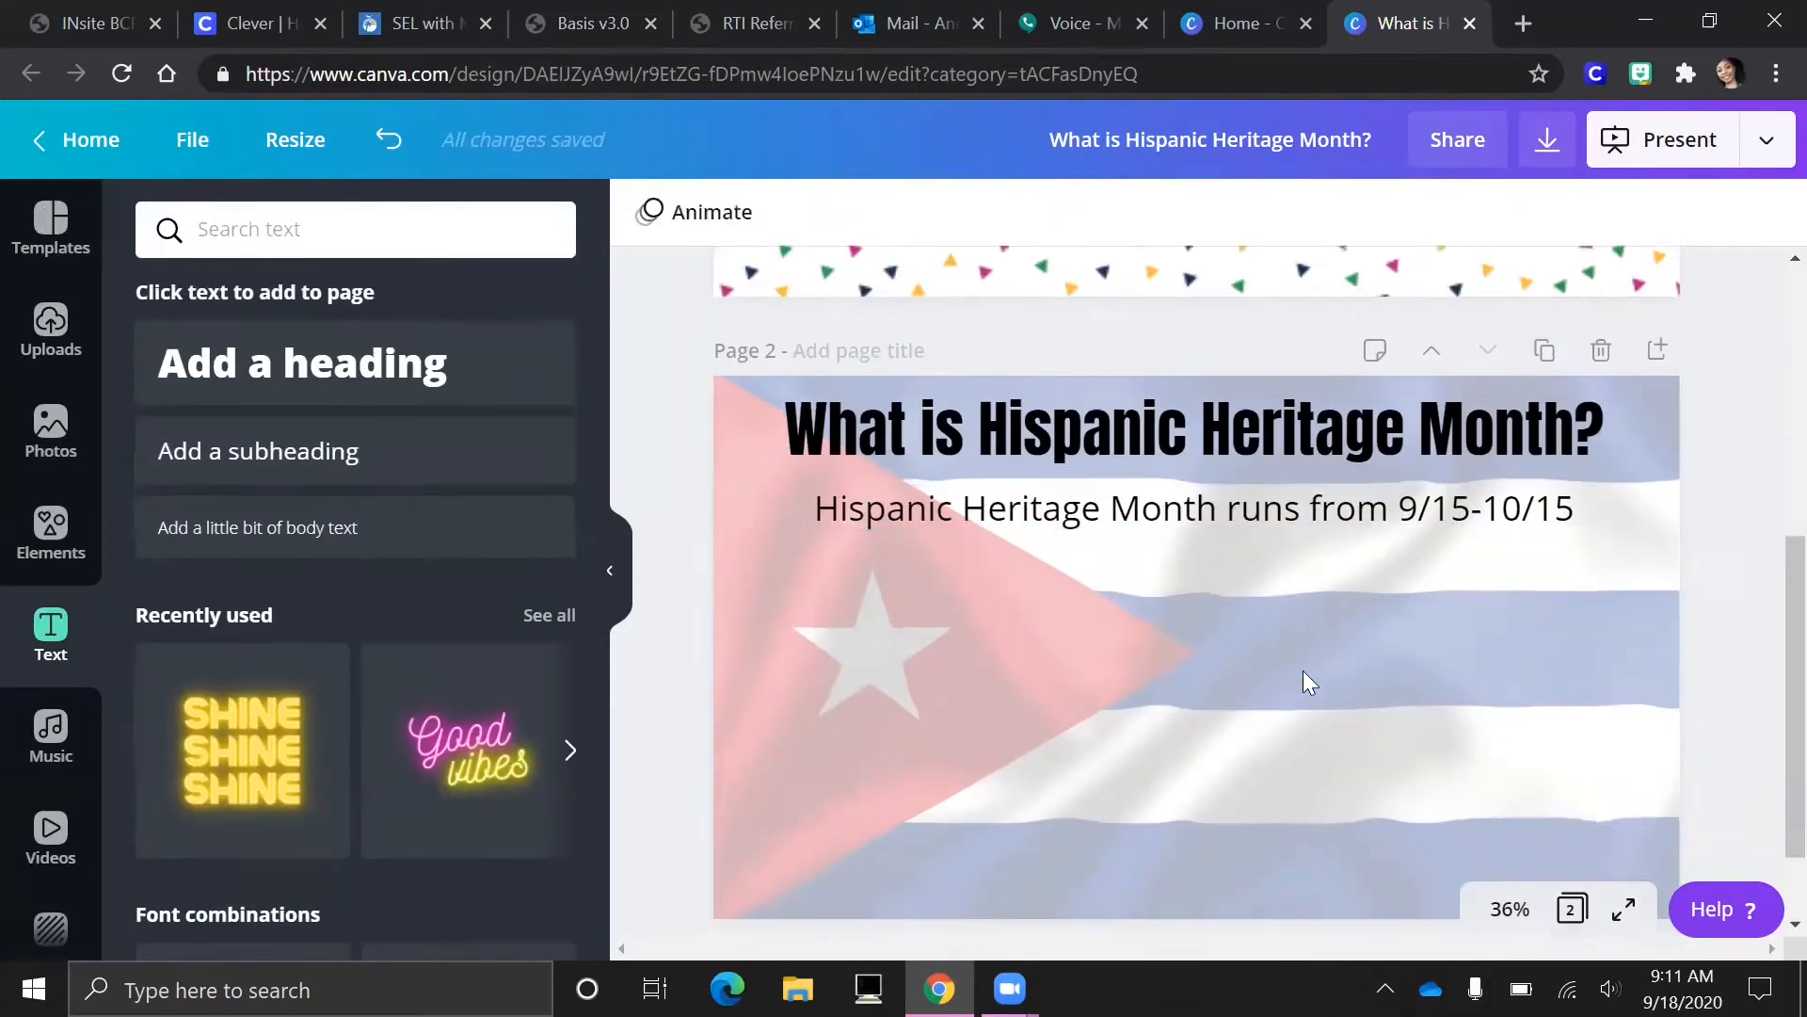
{"action": "left_click", "coordinate": [1134, 866]}
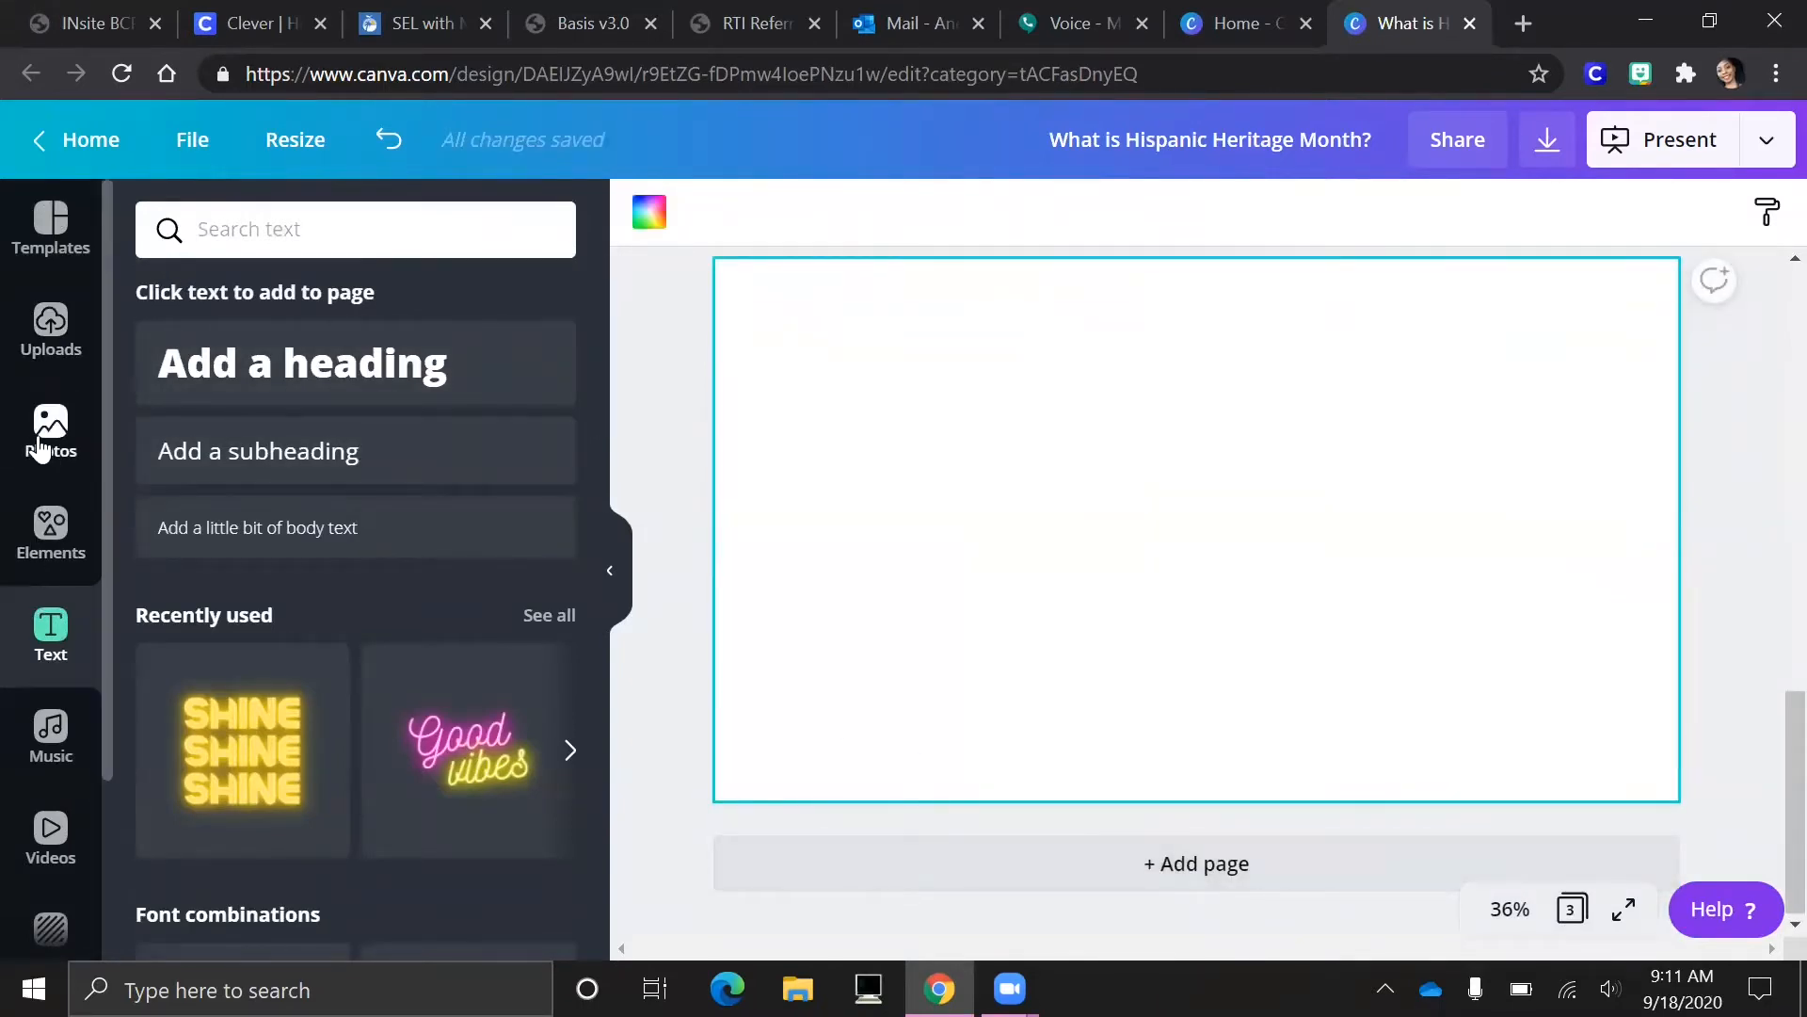
{"action": "left_click", "coordinate": [51, 325]}
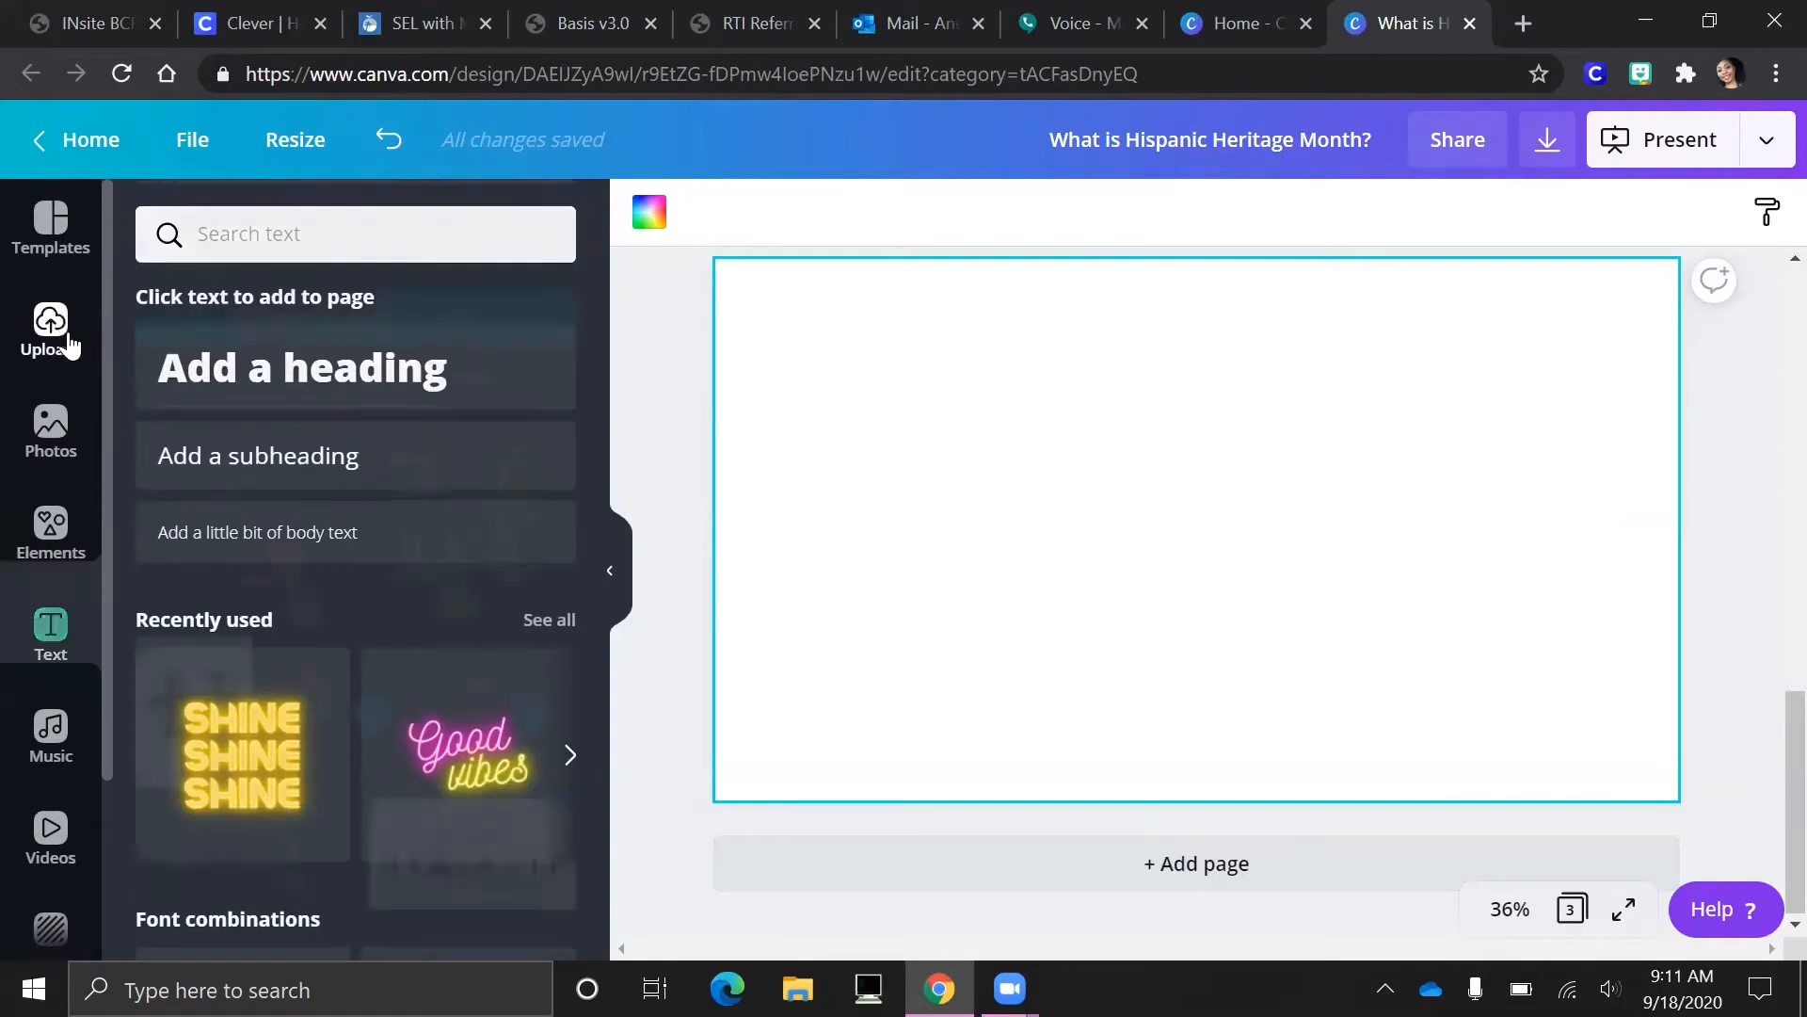
{"action": "scroll", "coordinate": [376, 640], "scroll_direction": "down", "scroll_amount": 5}
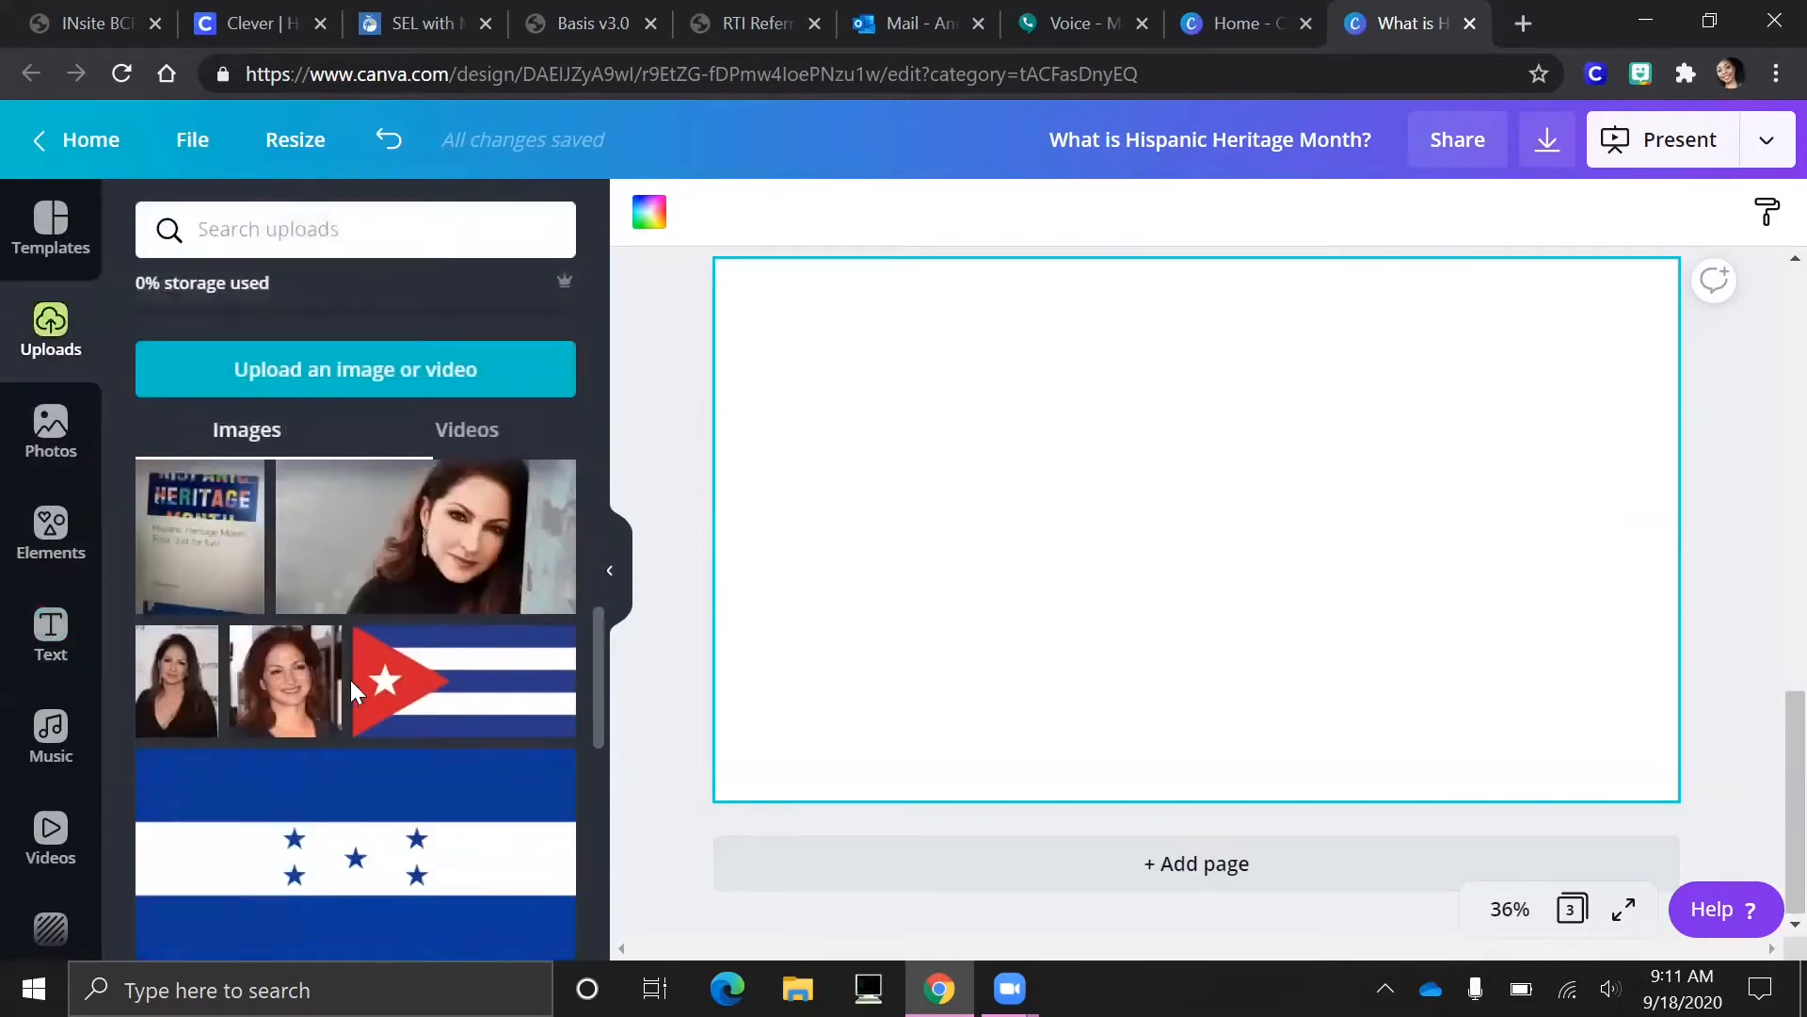
{"action": "left_click", "coordinate": [428, 558]}
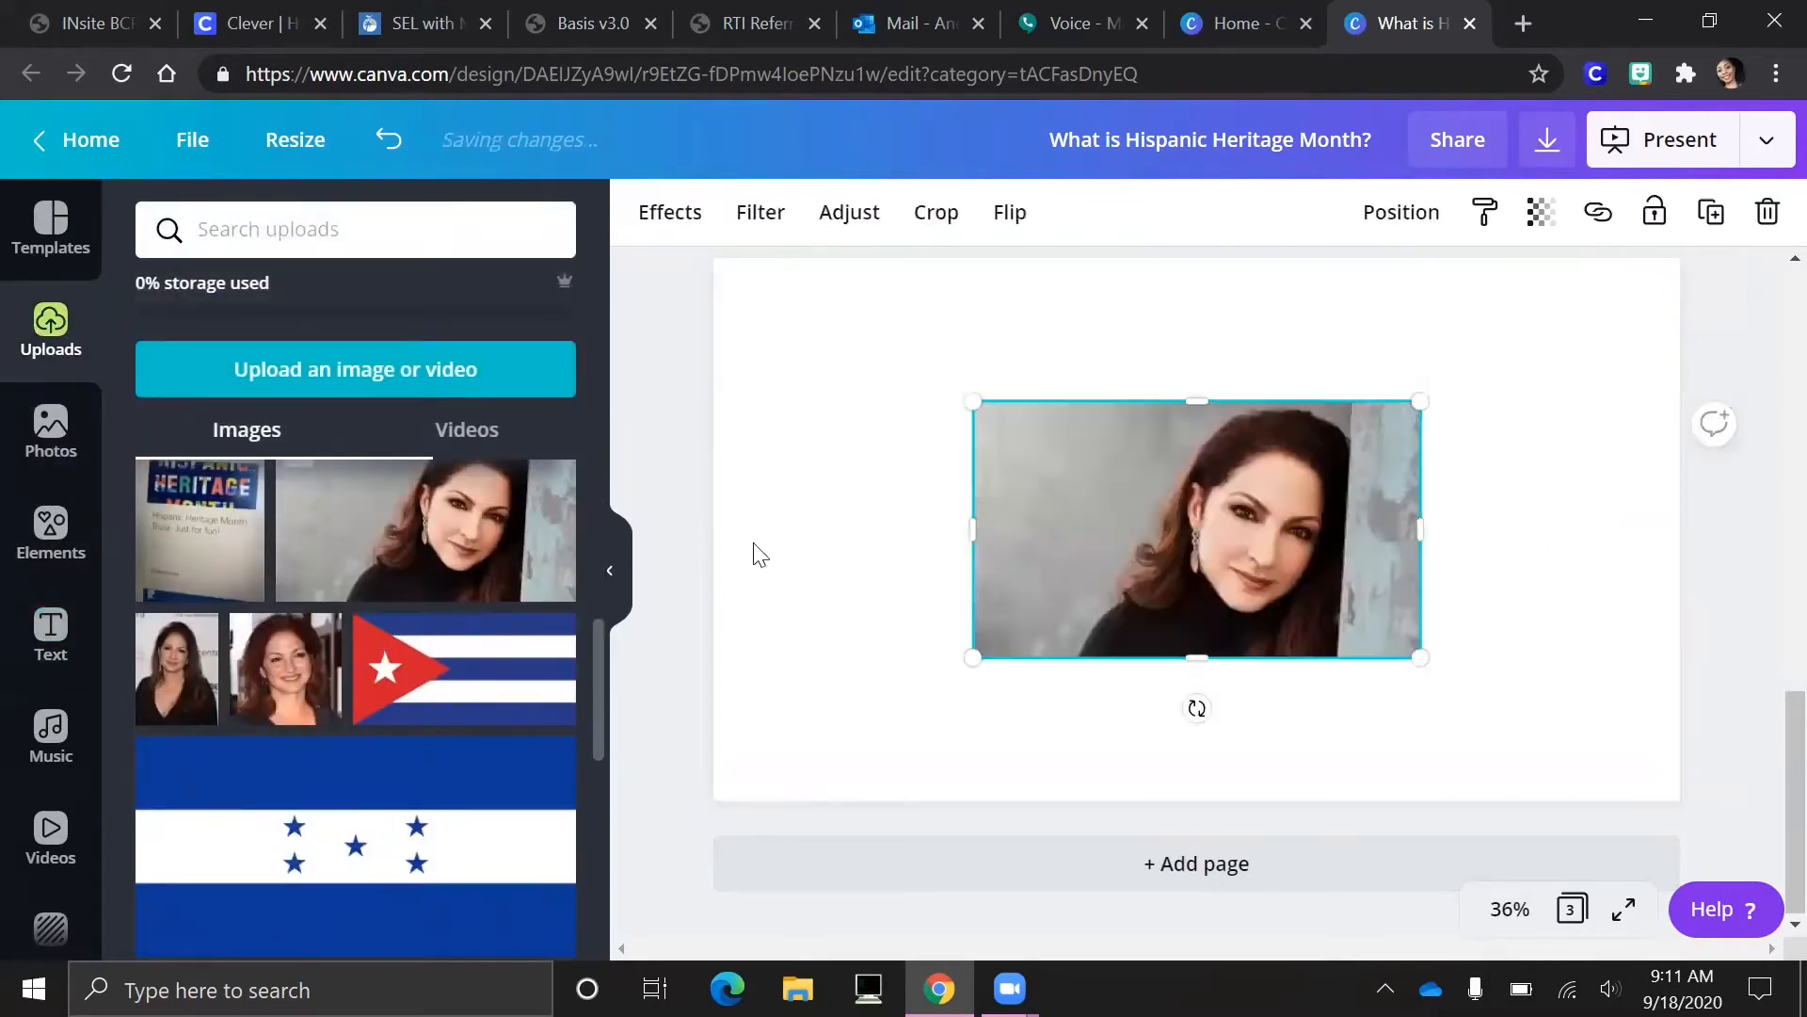
Move the portrait to page 3's upper-right corner, enlarge it slightly and crop its left side to a width of 580.
{"action": "left_click_drag", "start_coordinate": [1362, 478], "coordinate": [1515, 420]}
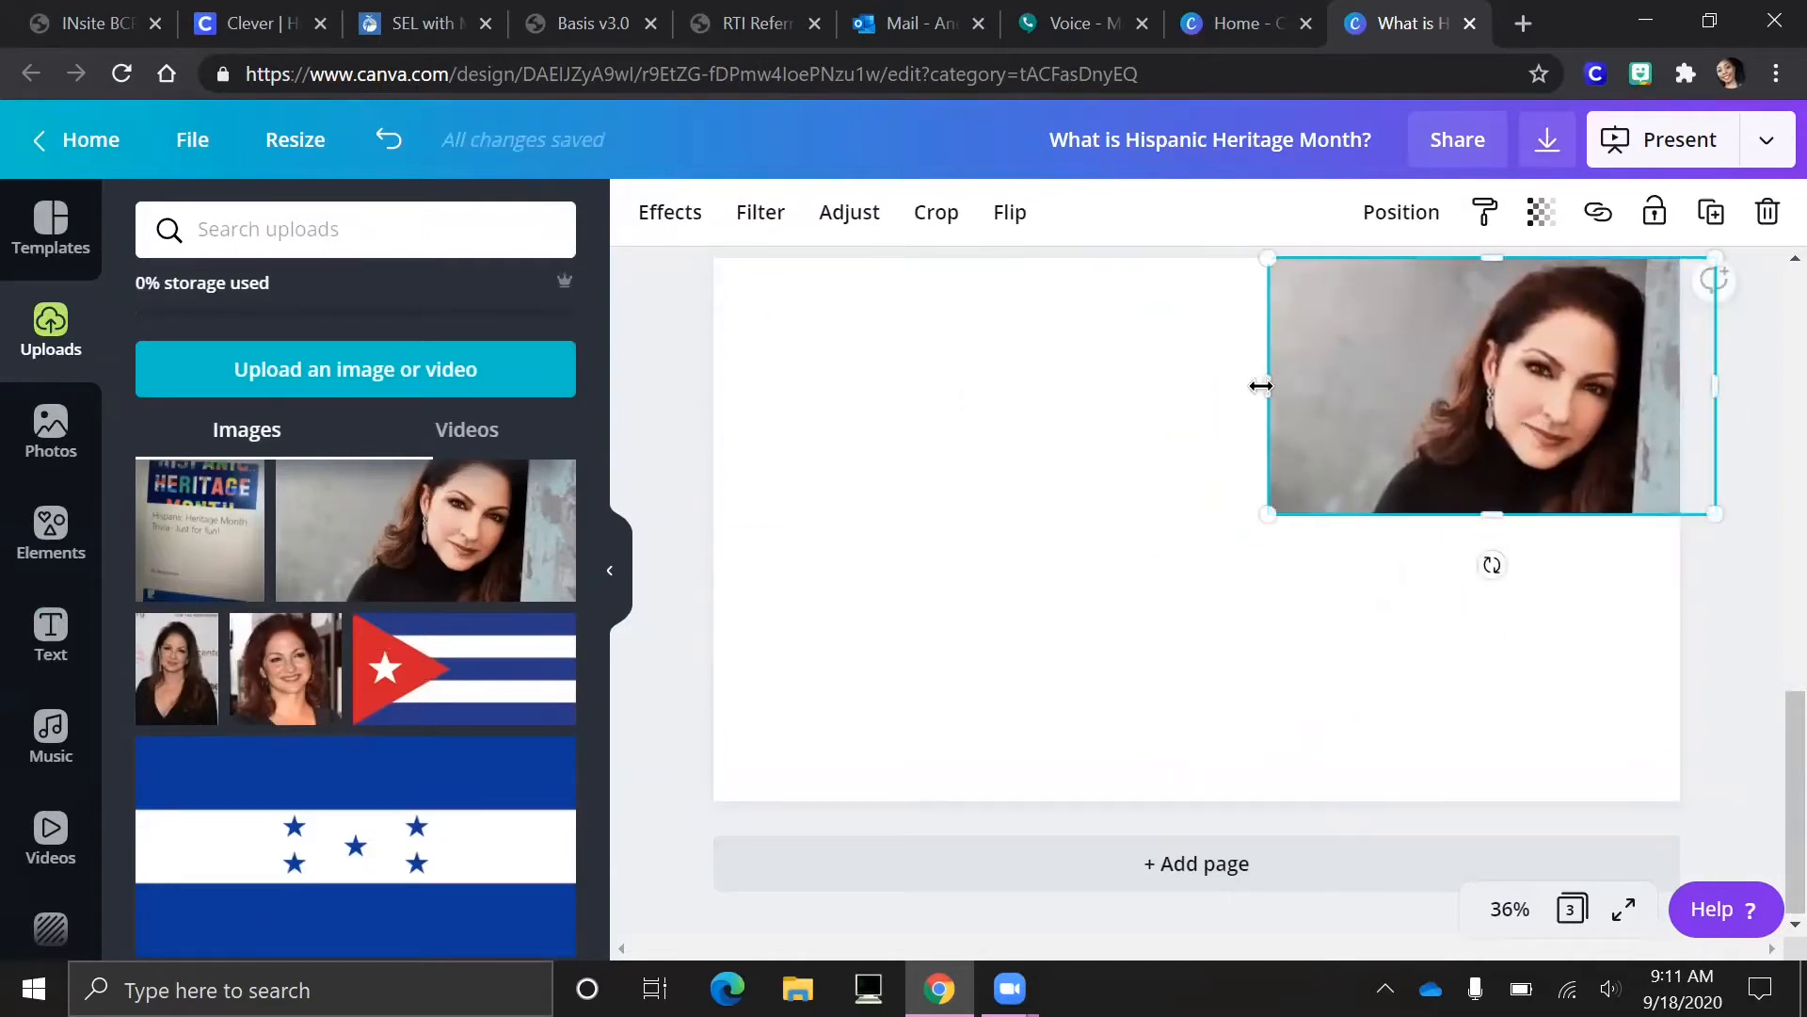
{"action": "left_click_drag", "start_coordinate": [1262, 386], "coordinate": [1315, 387]}
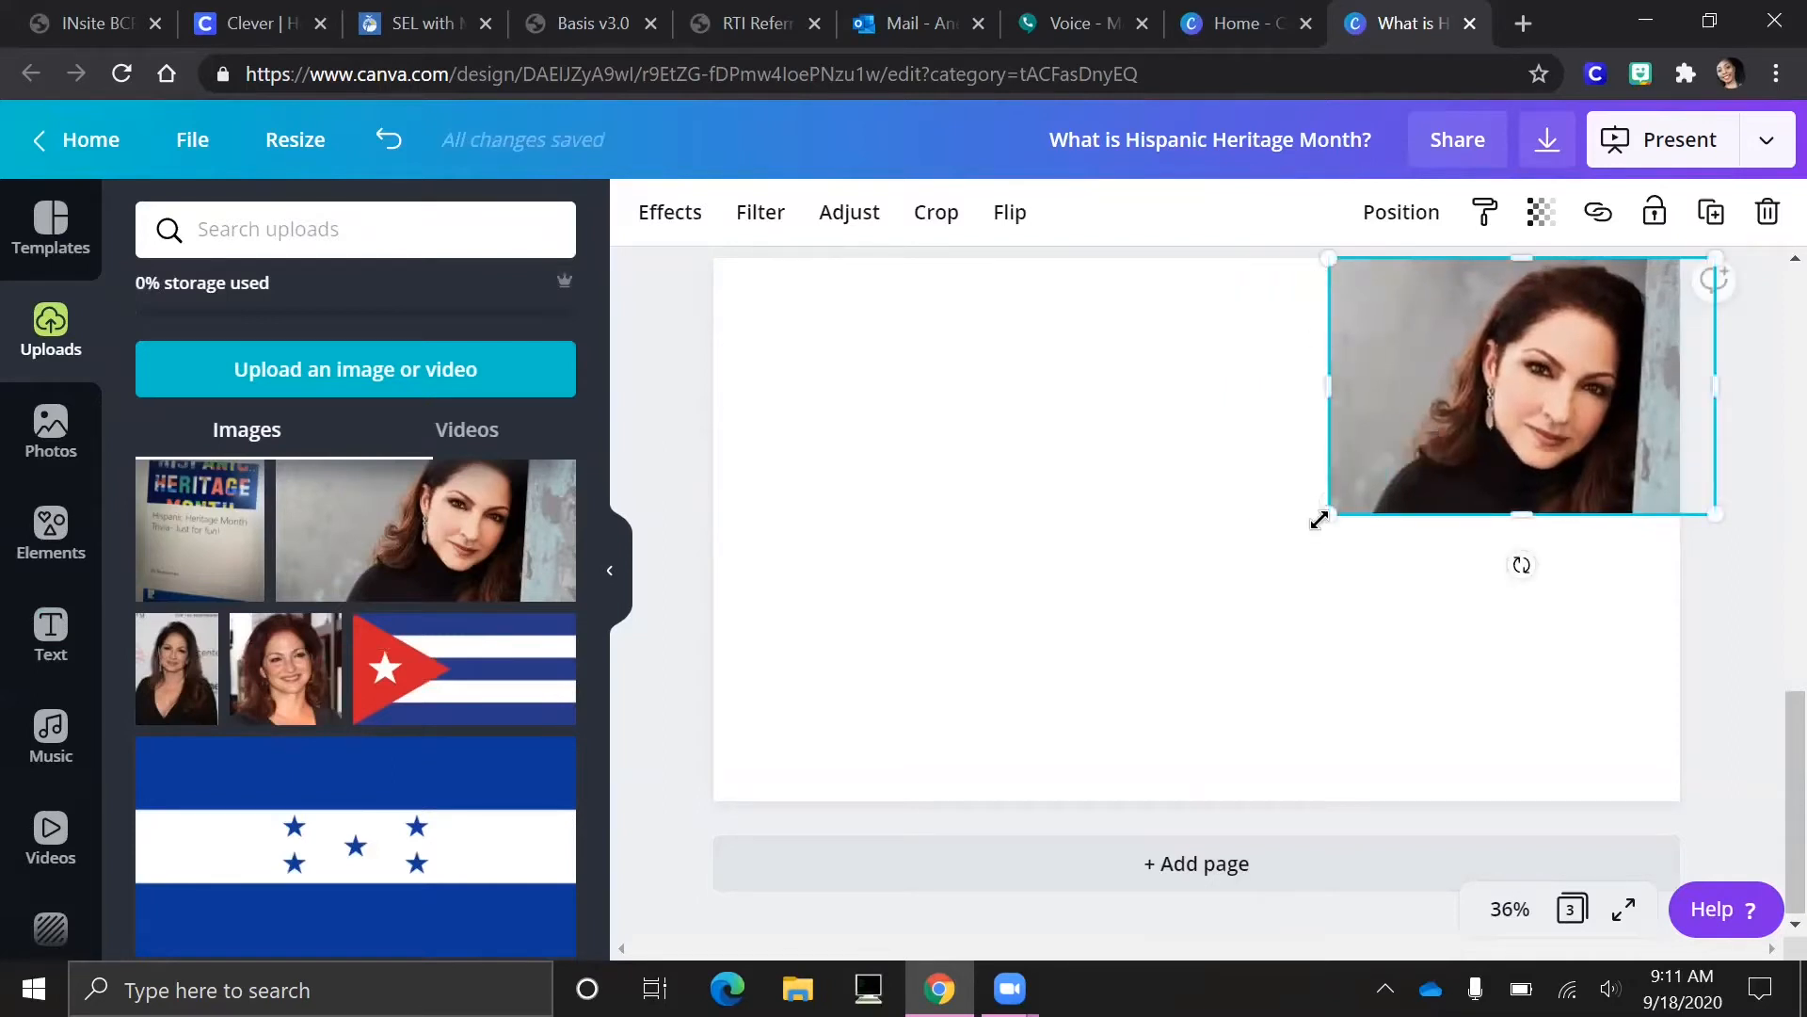
{"action": "left_click_drag", "start_coordinate": [1183, 597], "coordinate": [1338, 530]}
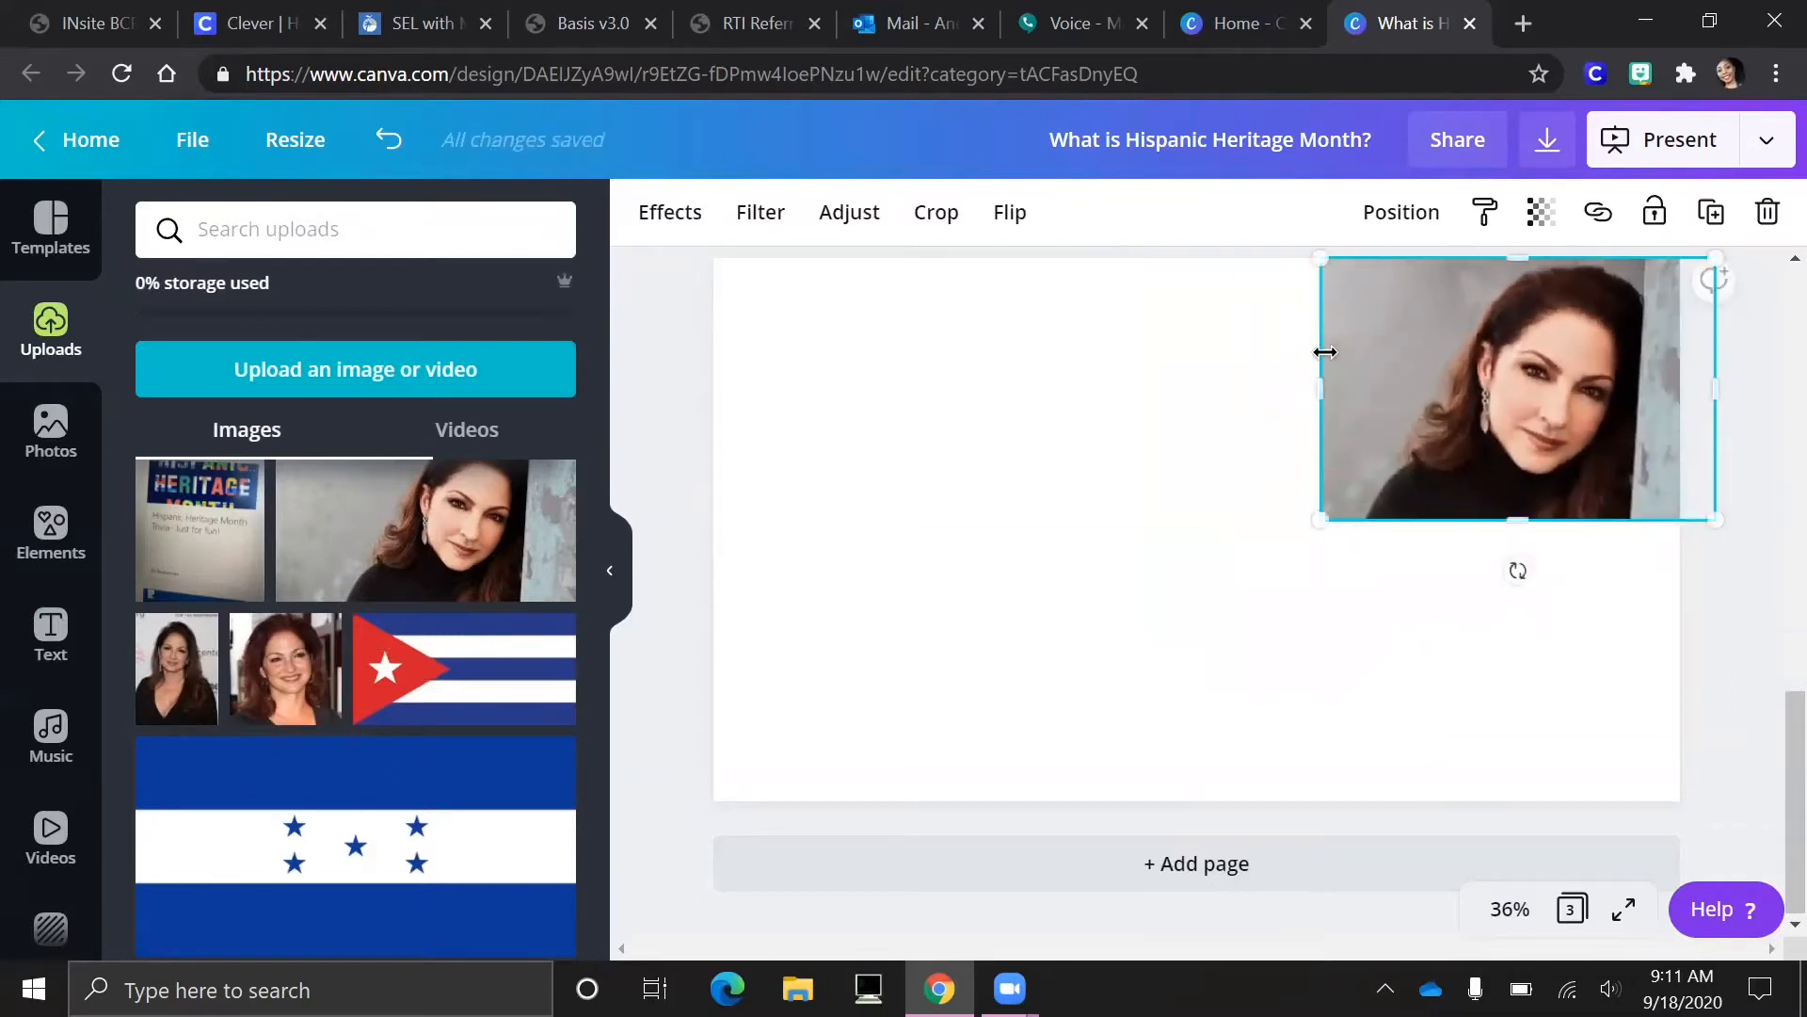
{"action": "left_click_drag", "start_coordinate": [1324, 390], "coordinate": [1420, 386]}
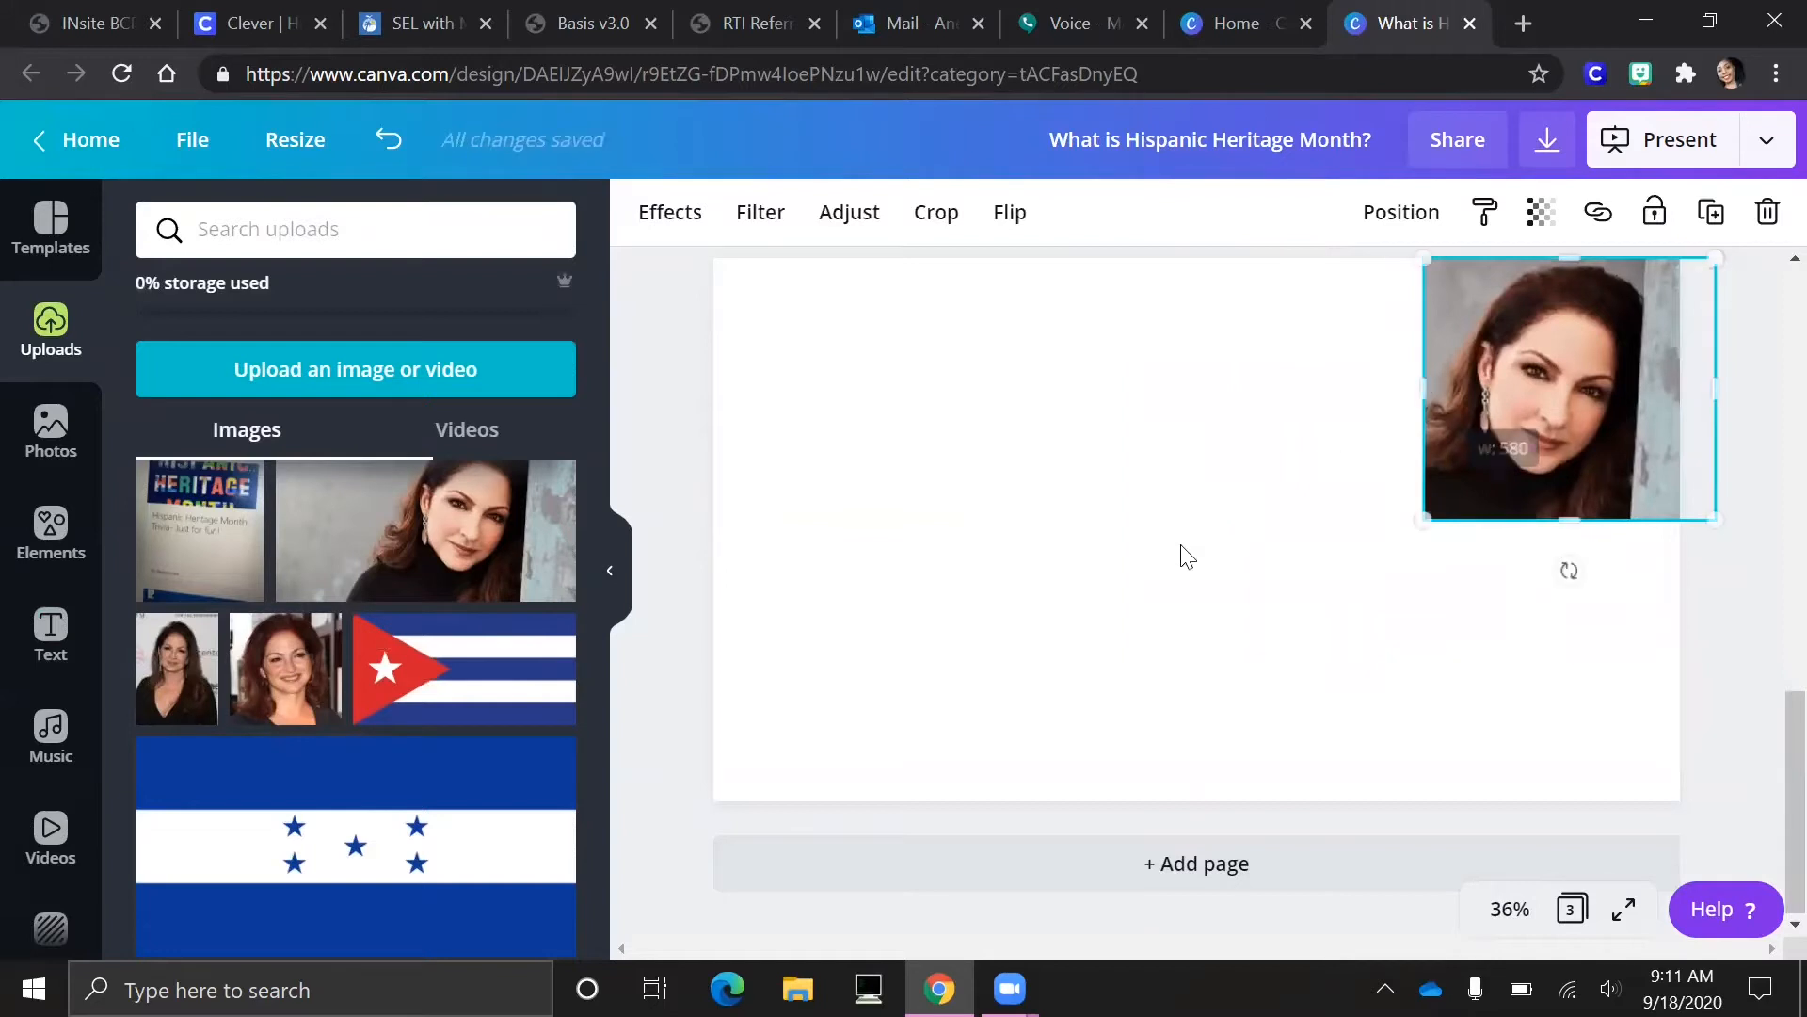
{"action": "left_click", "coordinate": [1182, 553]}
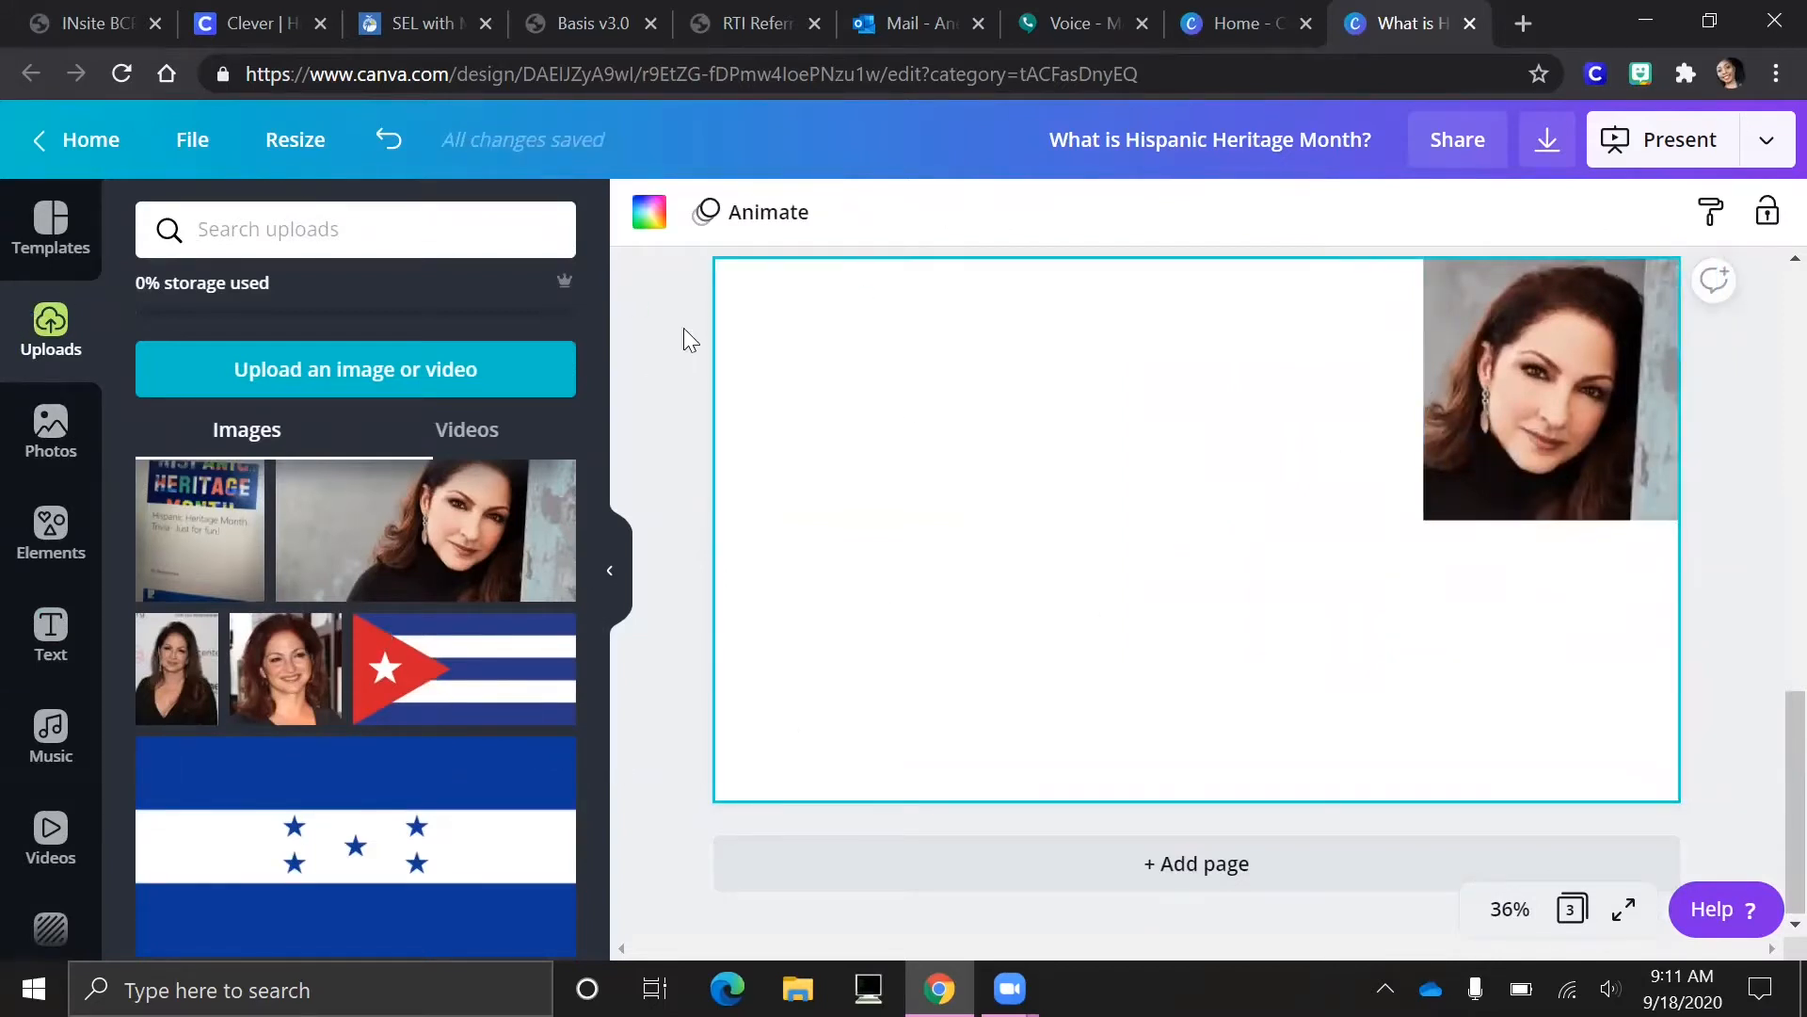
Place the uploaded flat Cuban flag image on page 3 and enlarge it to cover the whole page.
{"action": "scroll", "coordinate": [1143, 433], "scroll_direction": "up", "scroll_amount": 5}
{"action": "scroll", "coordinate": [1142, 433], "scroll_direction": "down", "scroll_amount": 5}
{"action": "left_click", "coordinate": [487, 692]}
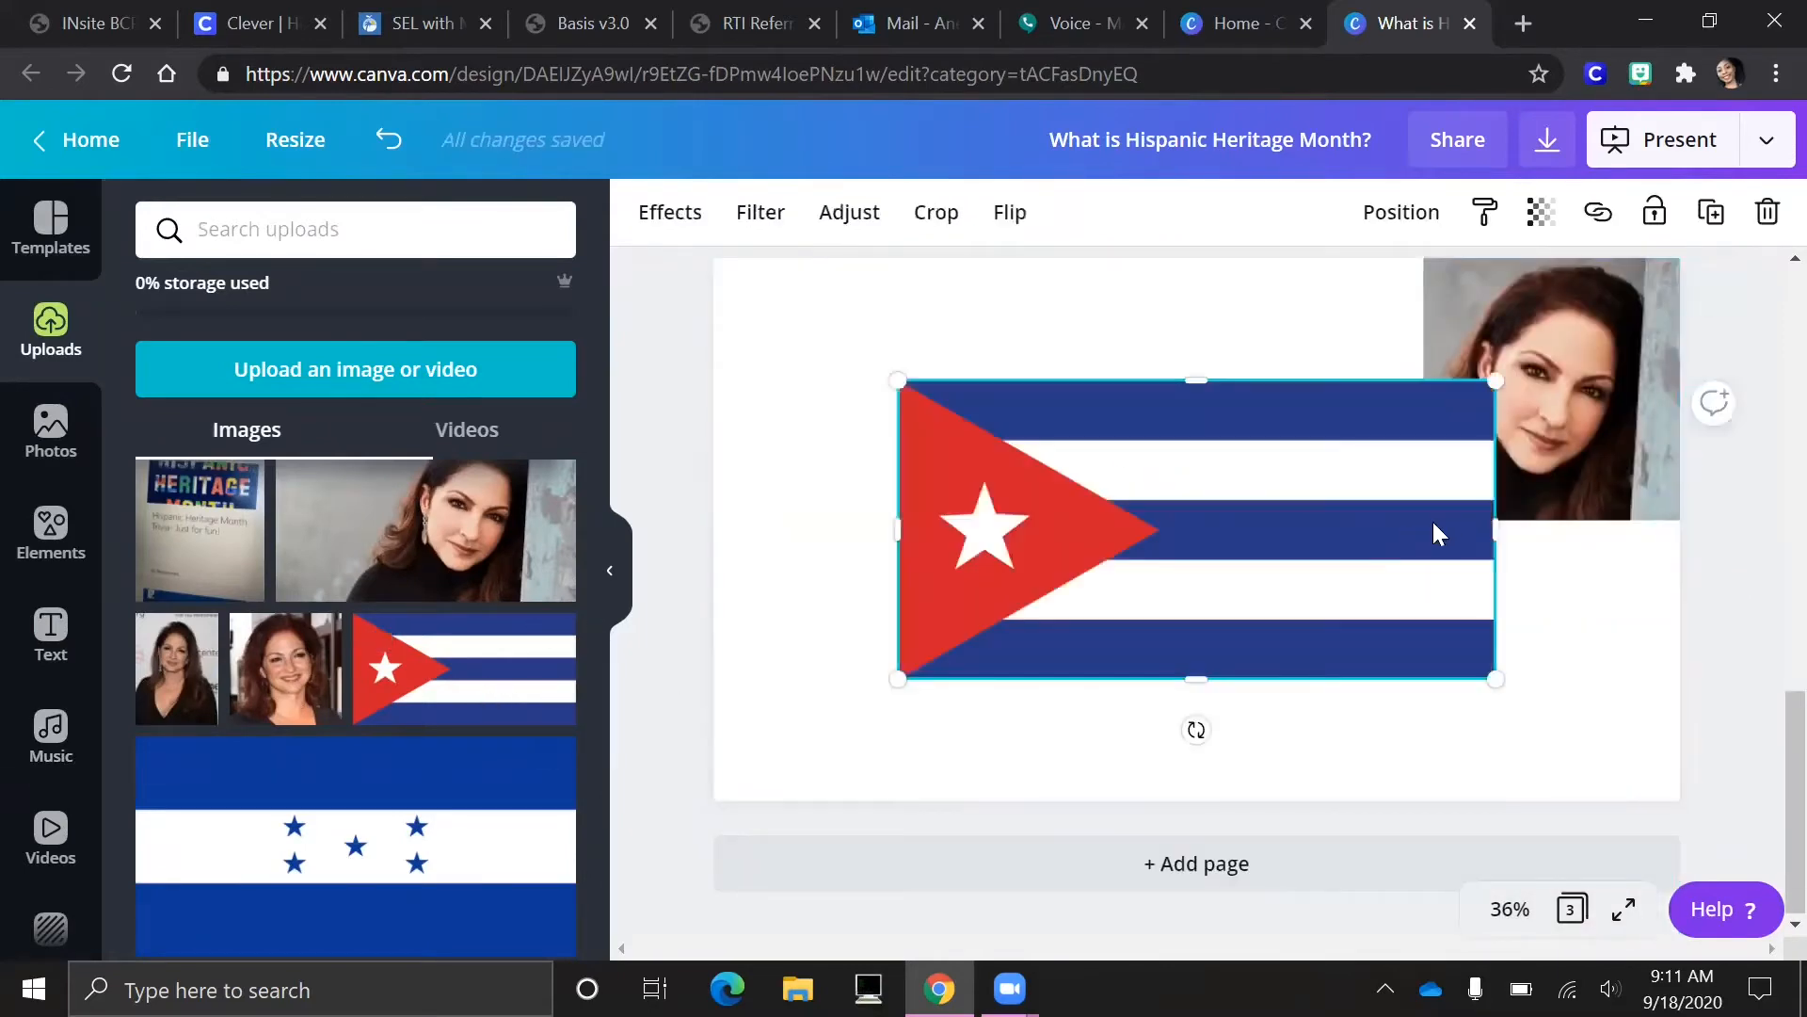
{"action": "left_click_drag", "start_coordinate": [1569, 731], "coordinate": [1765, 815]}
{"action": "left_click_drag", "start_coordinate": [828, 322], "coordinate": [676, 257]}
{"action": "left_click_drag", "start_coordinate": [916, 414], "coordinate": [916, 415]}
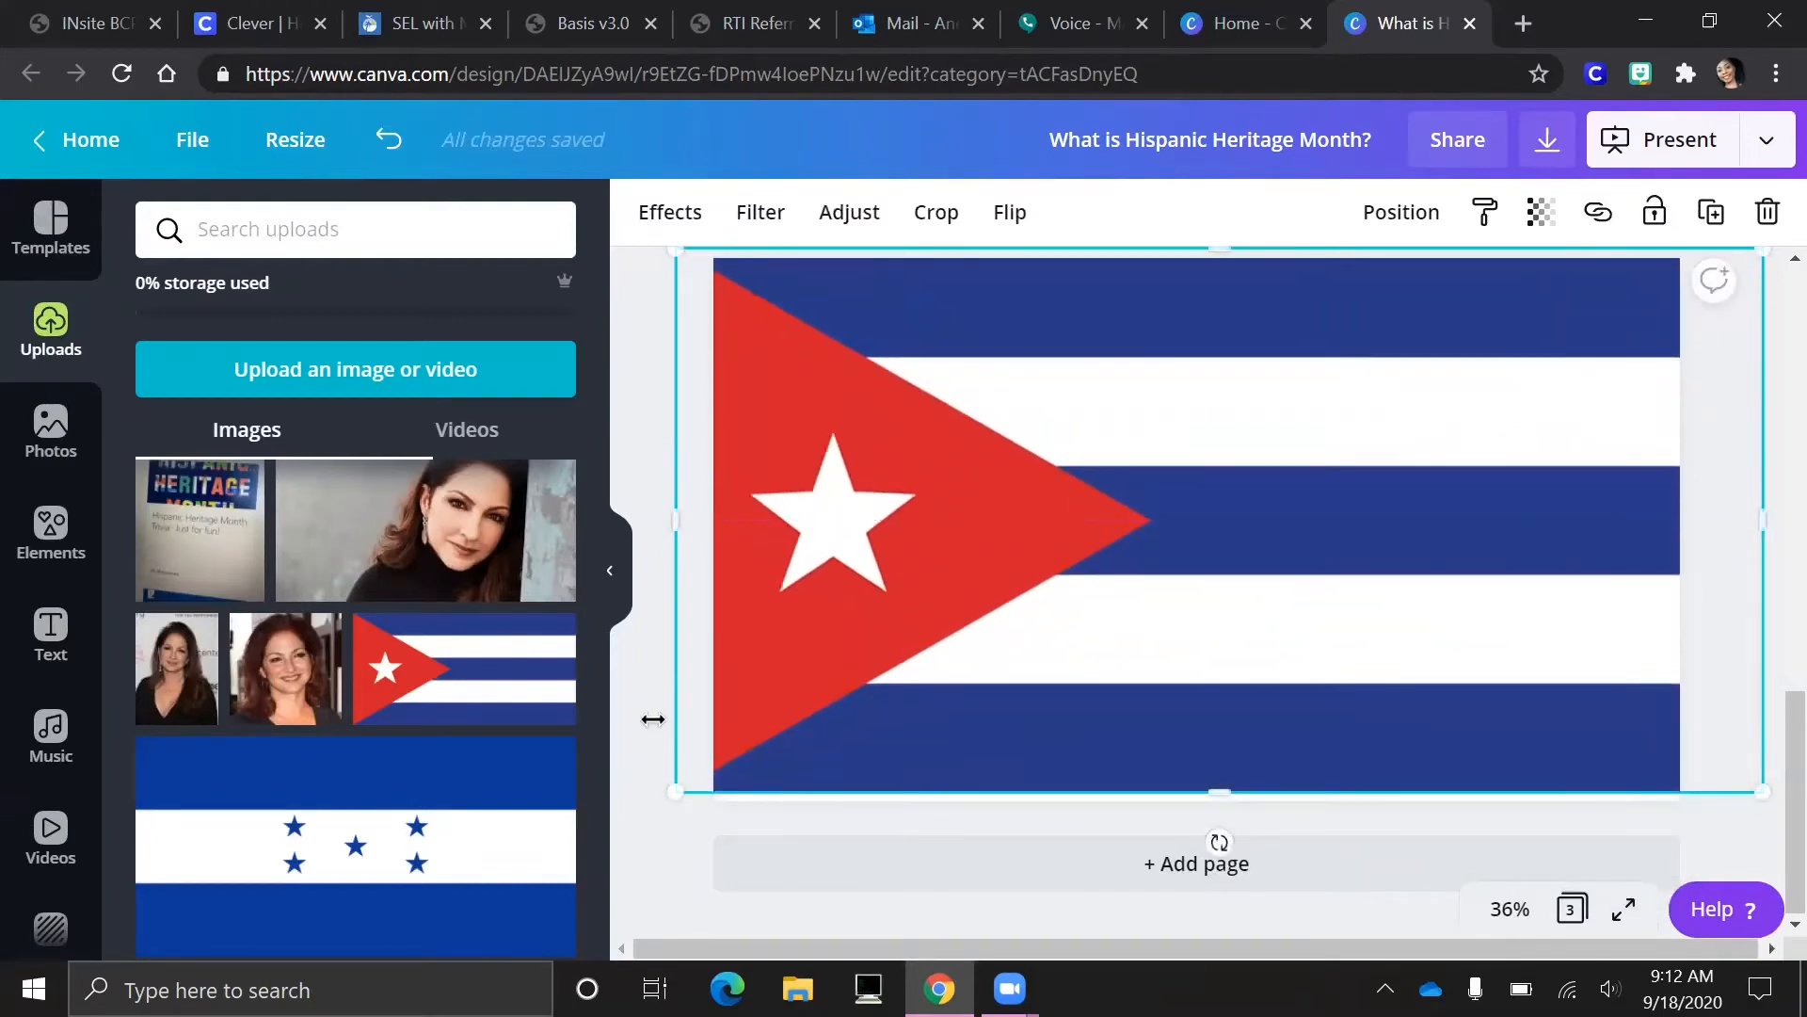
{"action": "left_click_drag", "start_coordinate": [662, 799], "coordinate": [654, 806]}
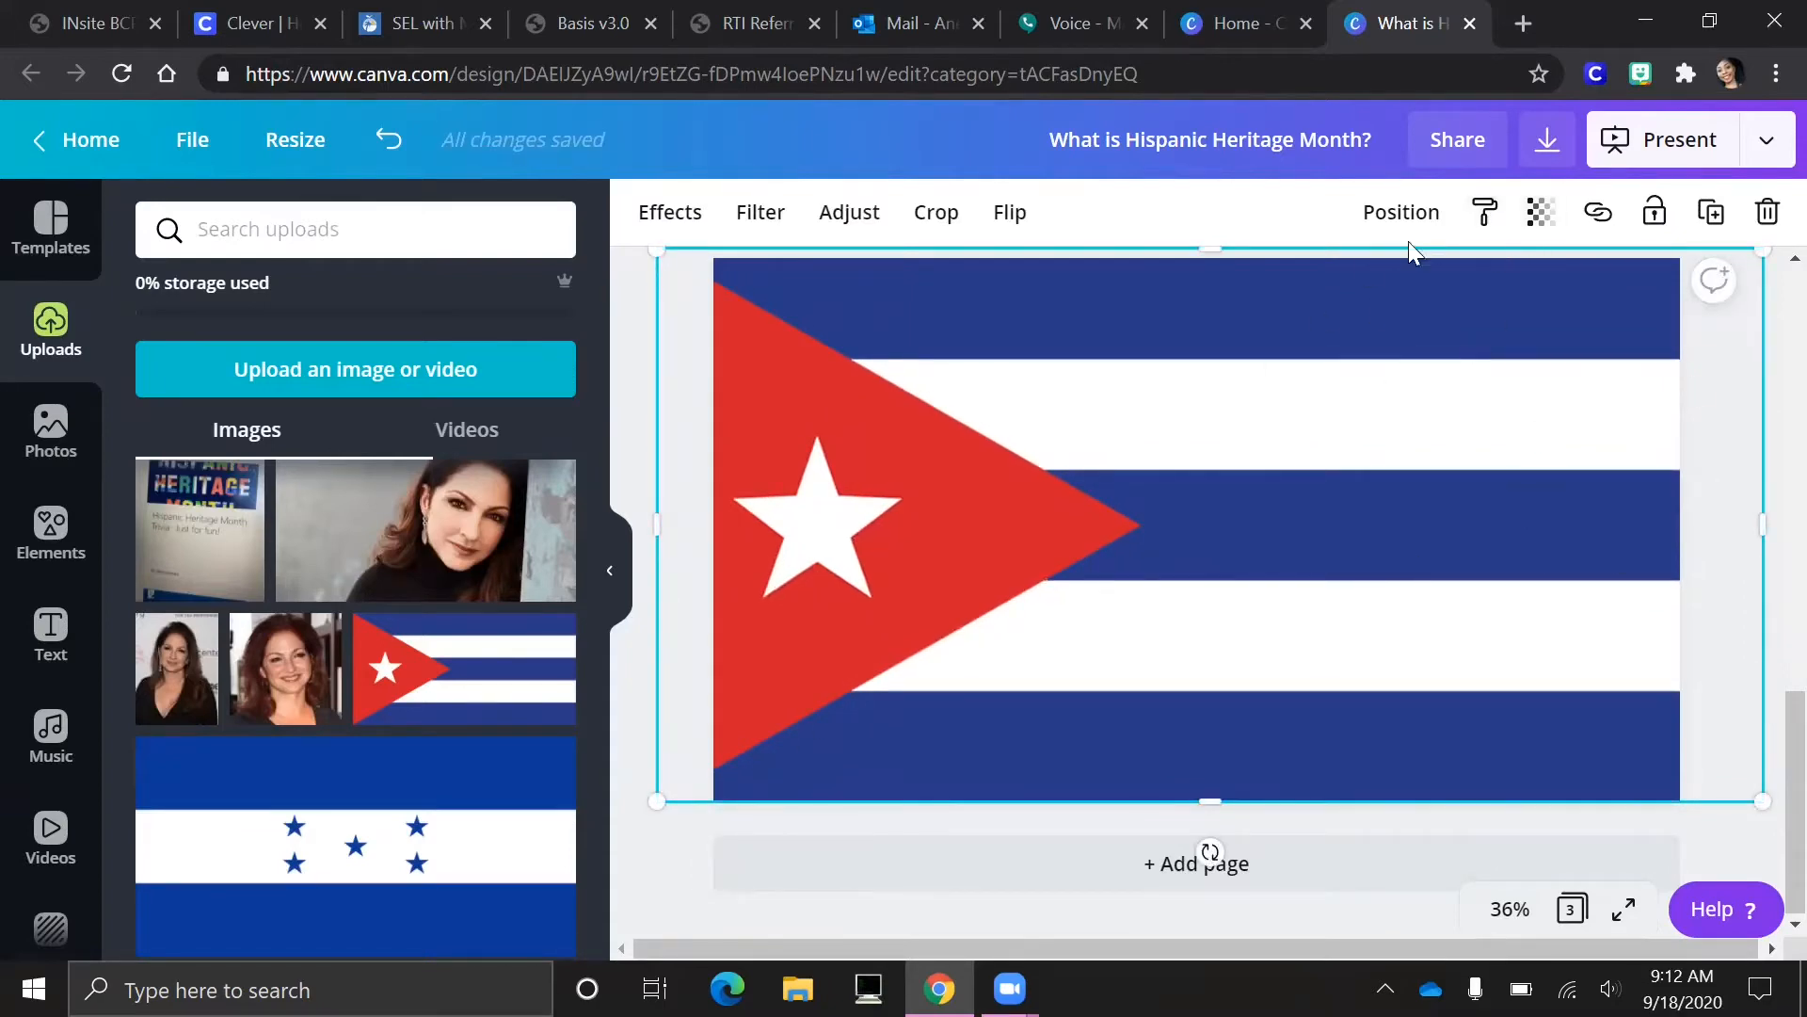
Send the Cuban flag on page 3 backward behind the portrait.
{"action": "left_click", "coordinate": [1389, 216]}
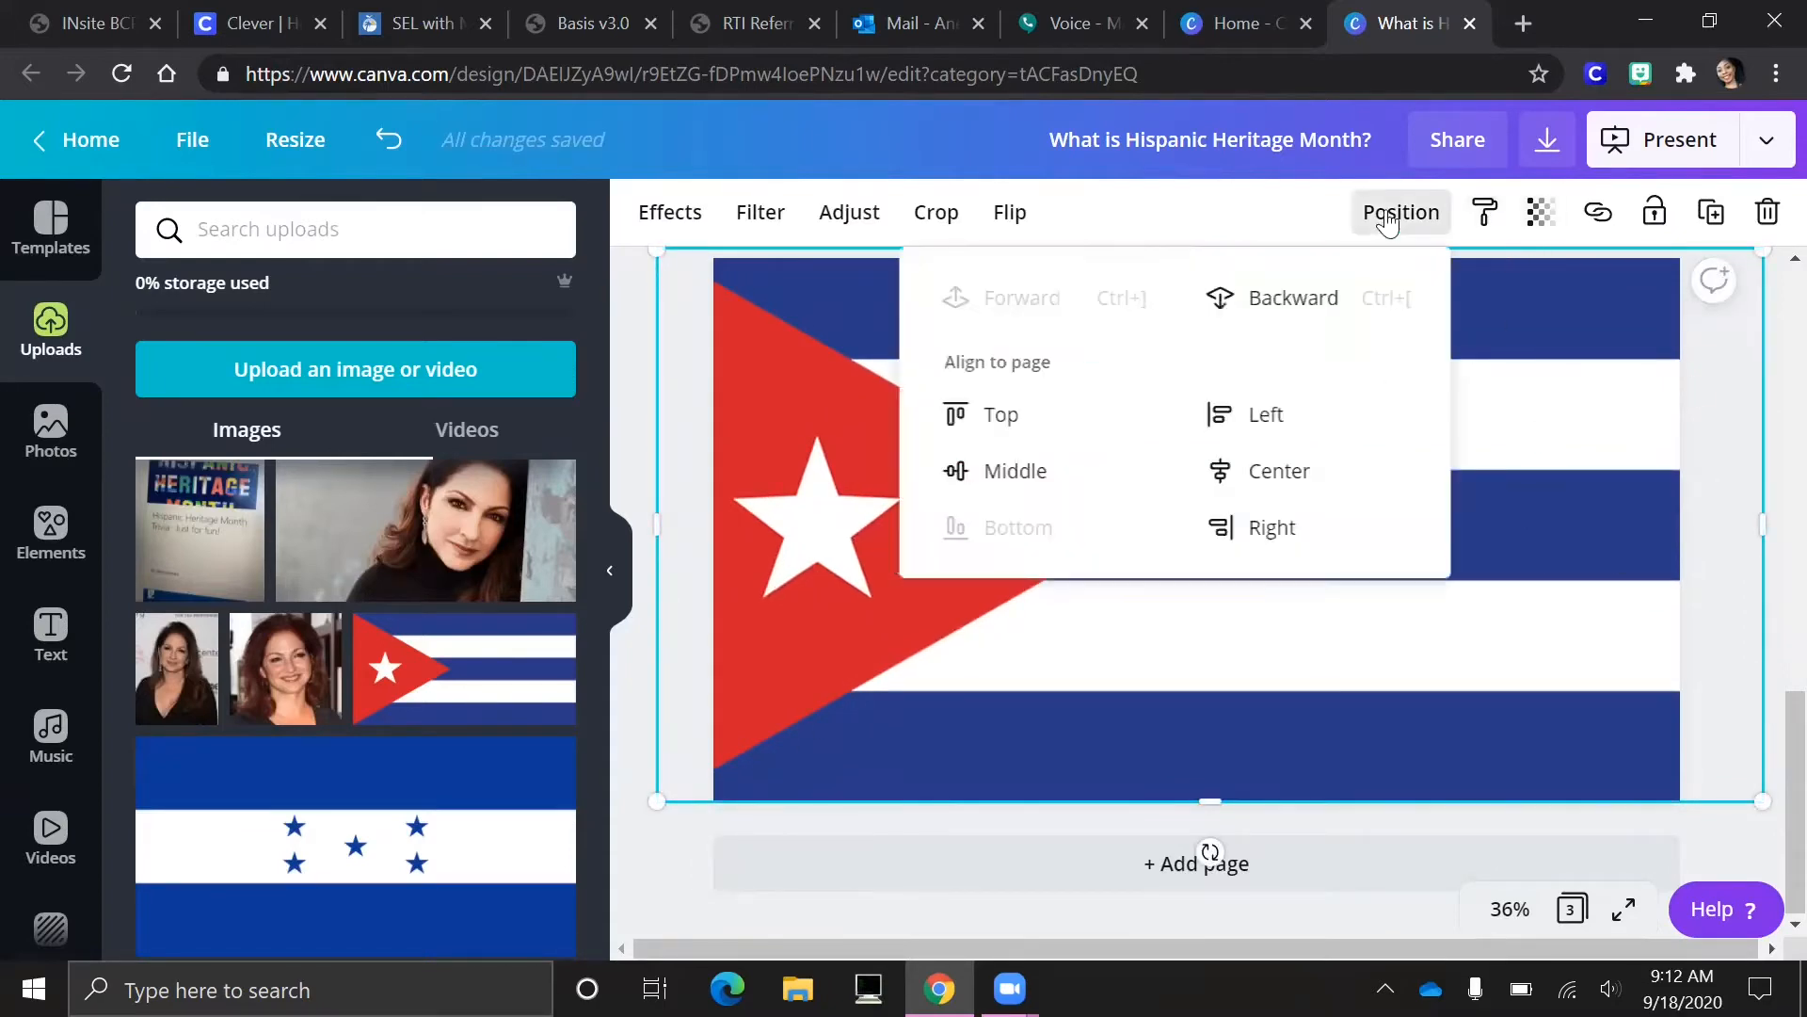
{"action": "left_click", "coordinate": [1299, 299]}
{"action": "left_click", "coordinate": [1725, 642]}
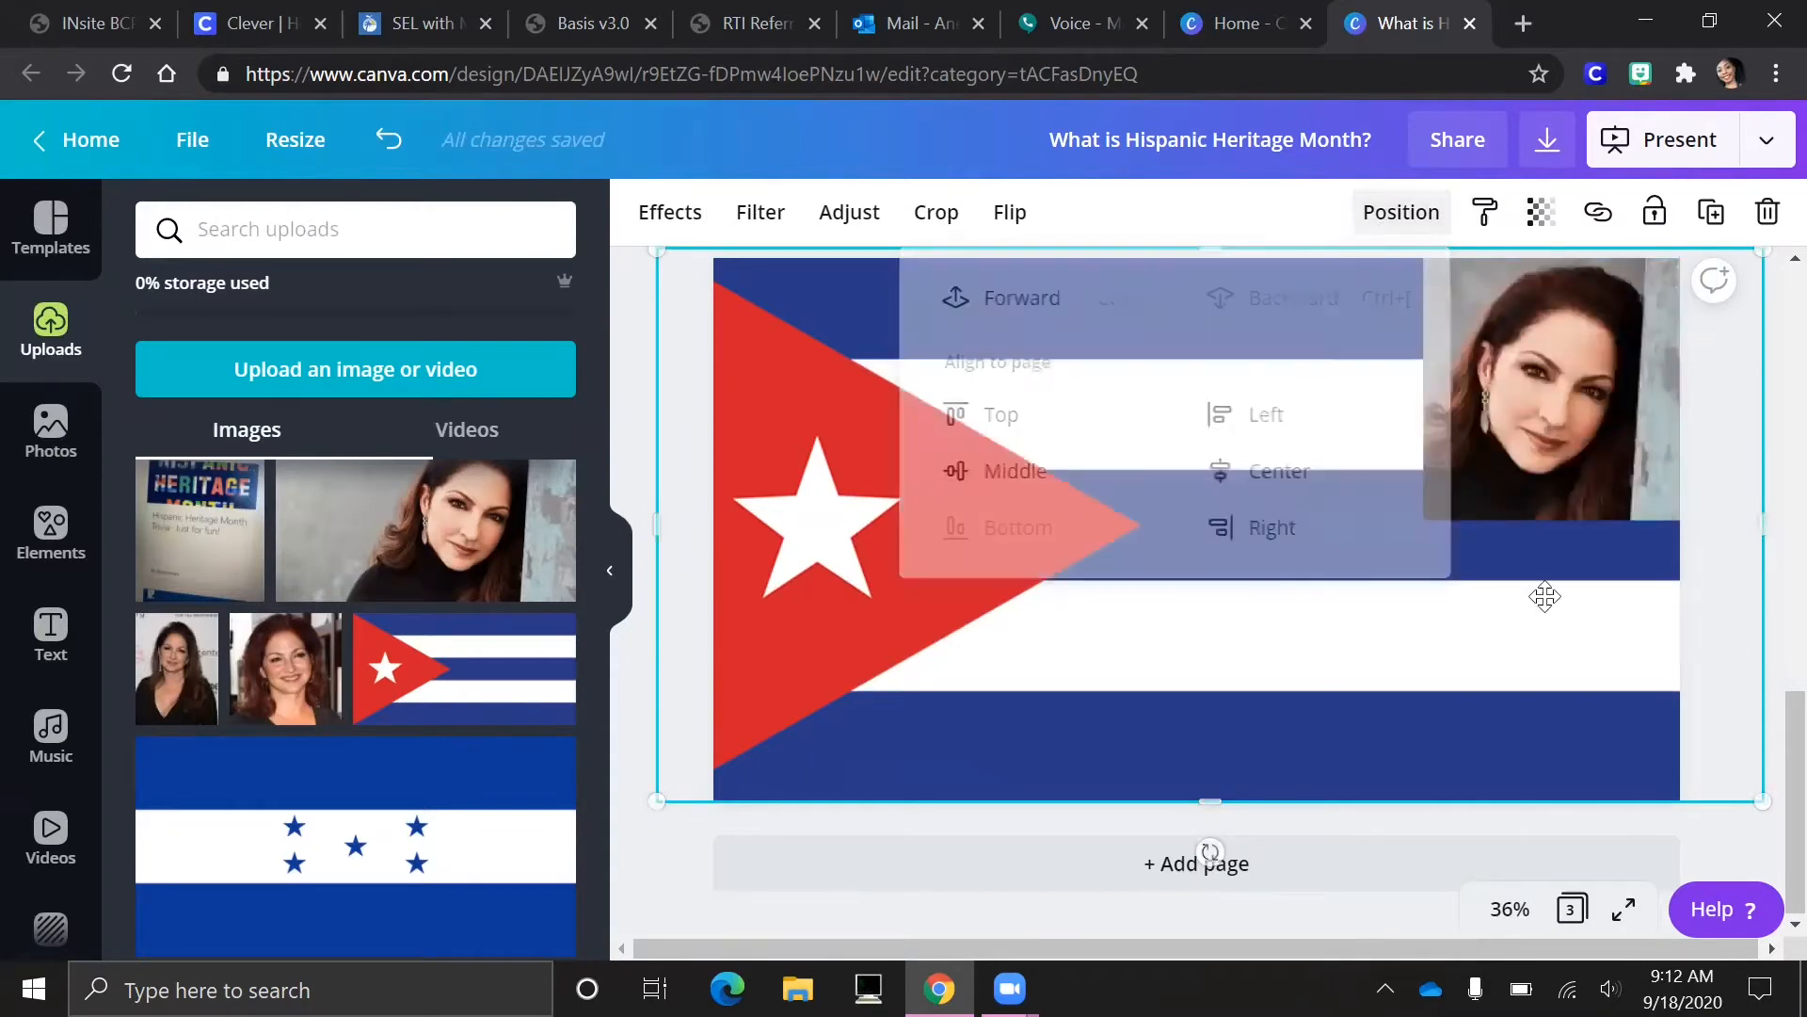
Set the transparency of the Cuban flag on page 3 to 25.
{"action": "left_click", "coordinate": [1543, 219]}
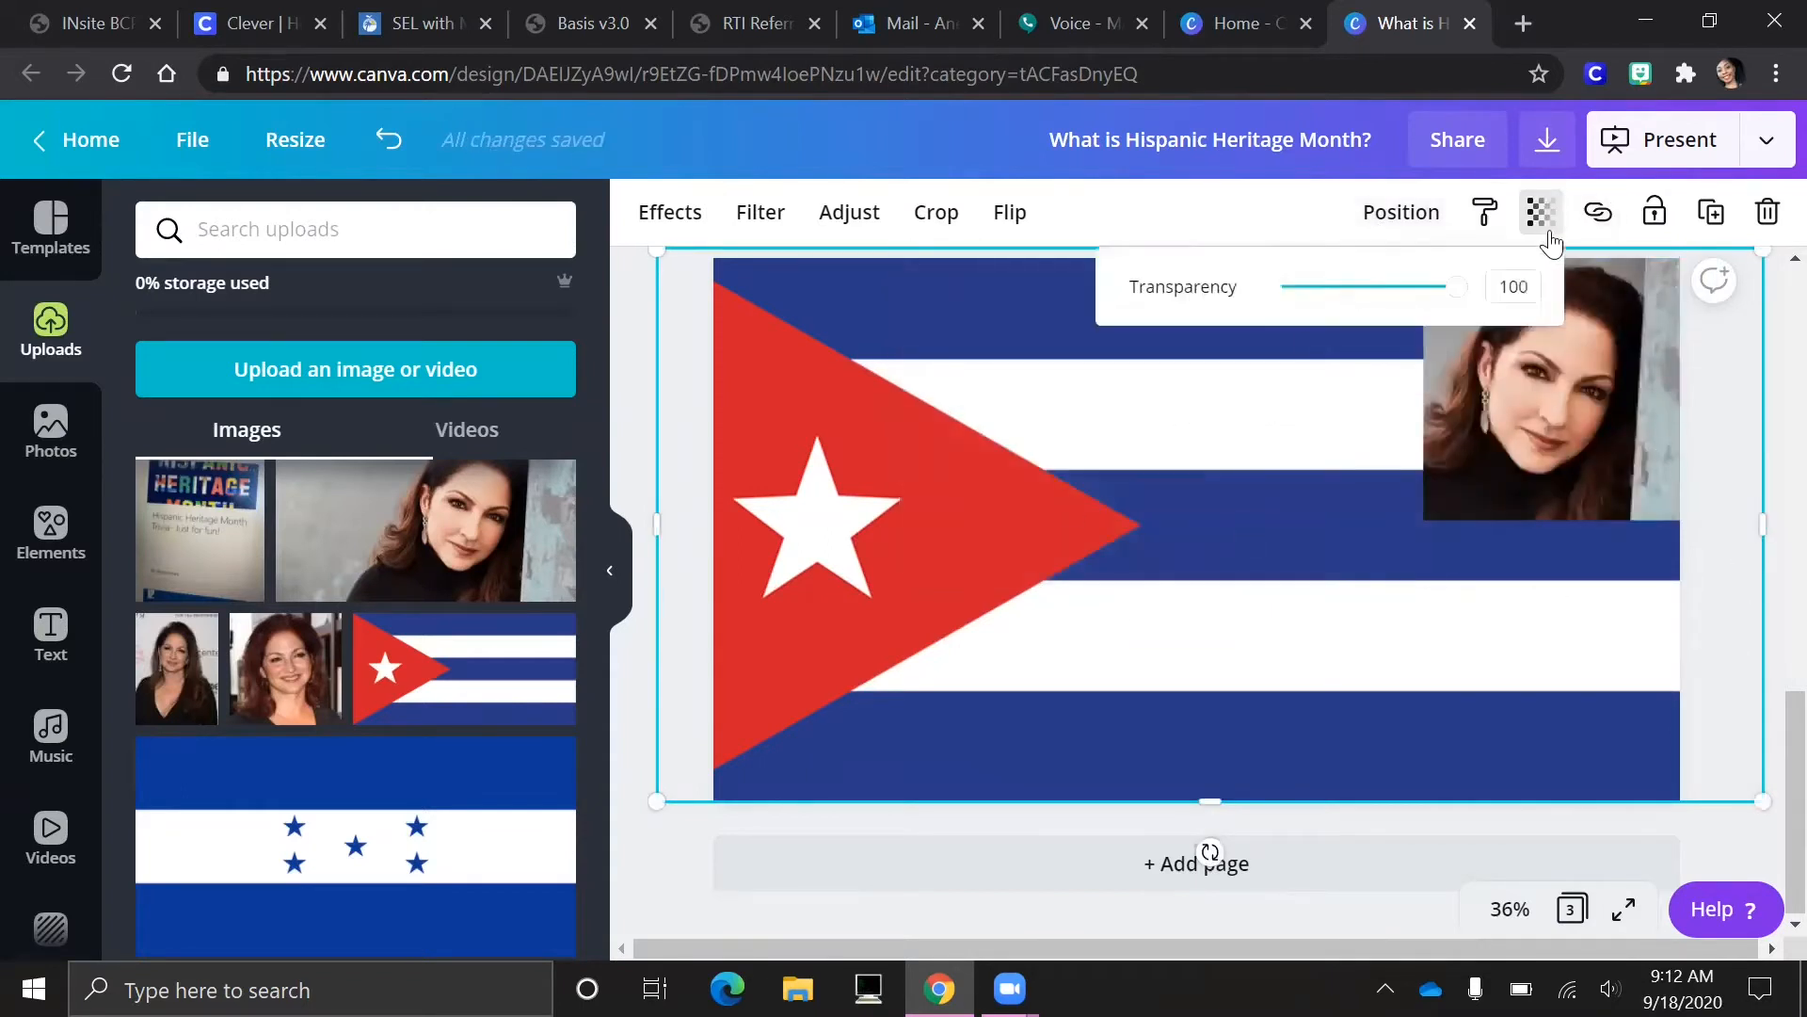
{"action": "left_click_drag", "start_coordinate": [1459, 303], "coordinate": [1325, 302]}
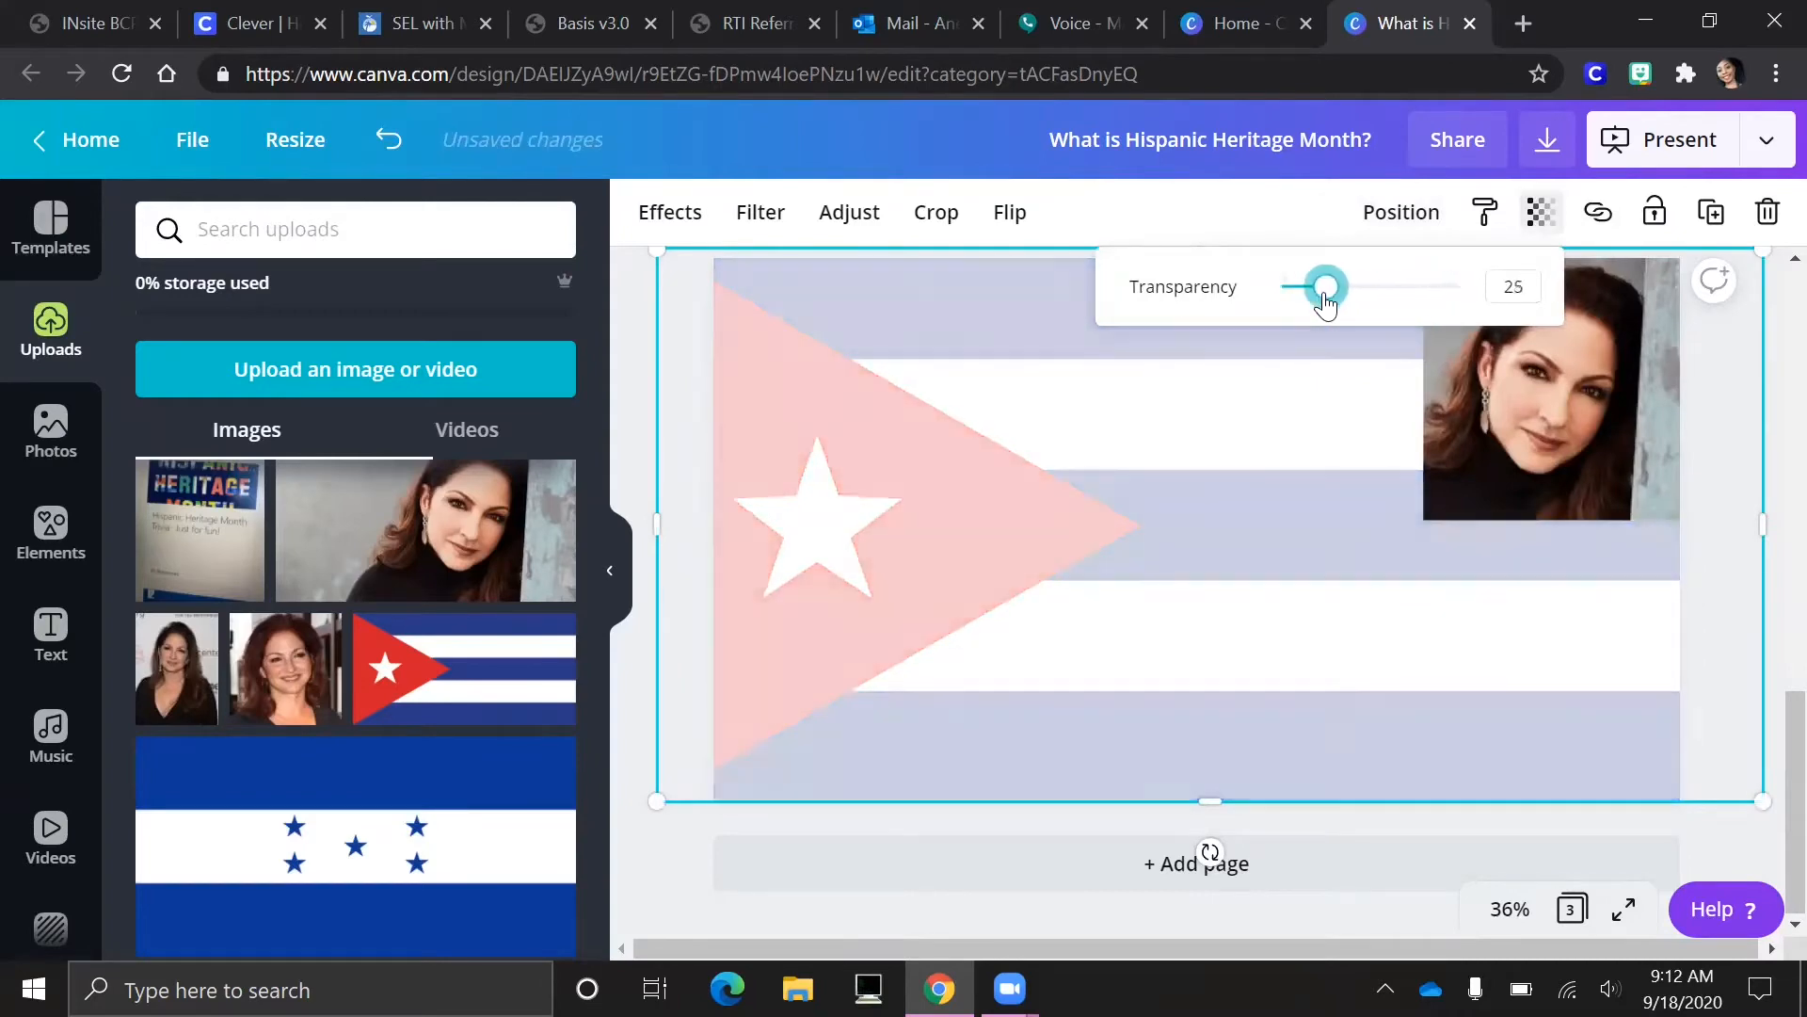
{"action": "left_click", "coordinate": [934, 479]}
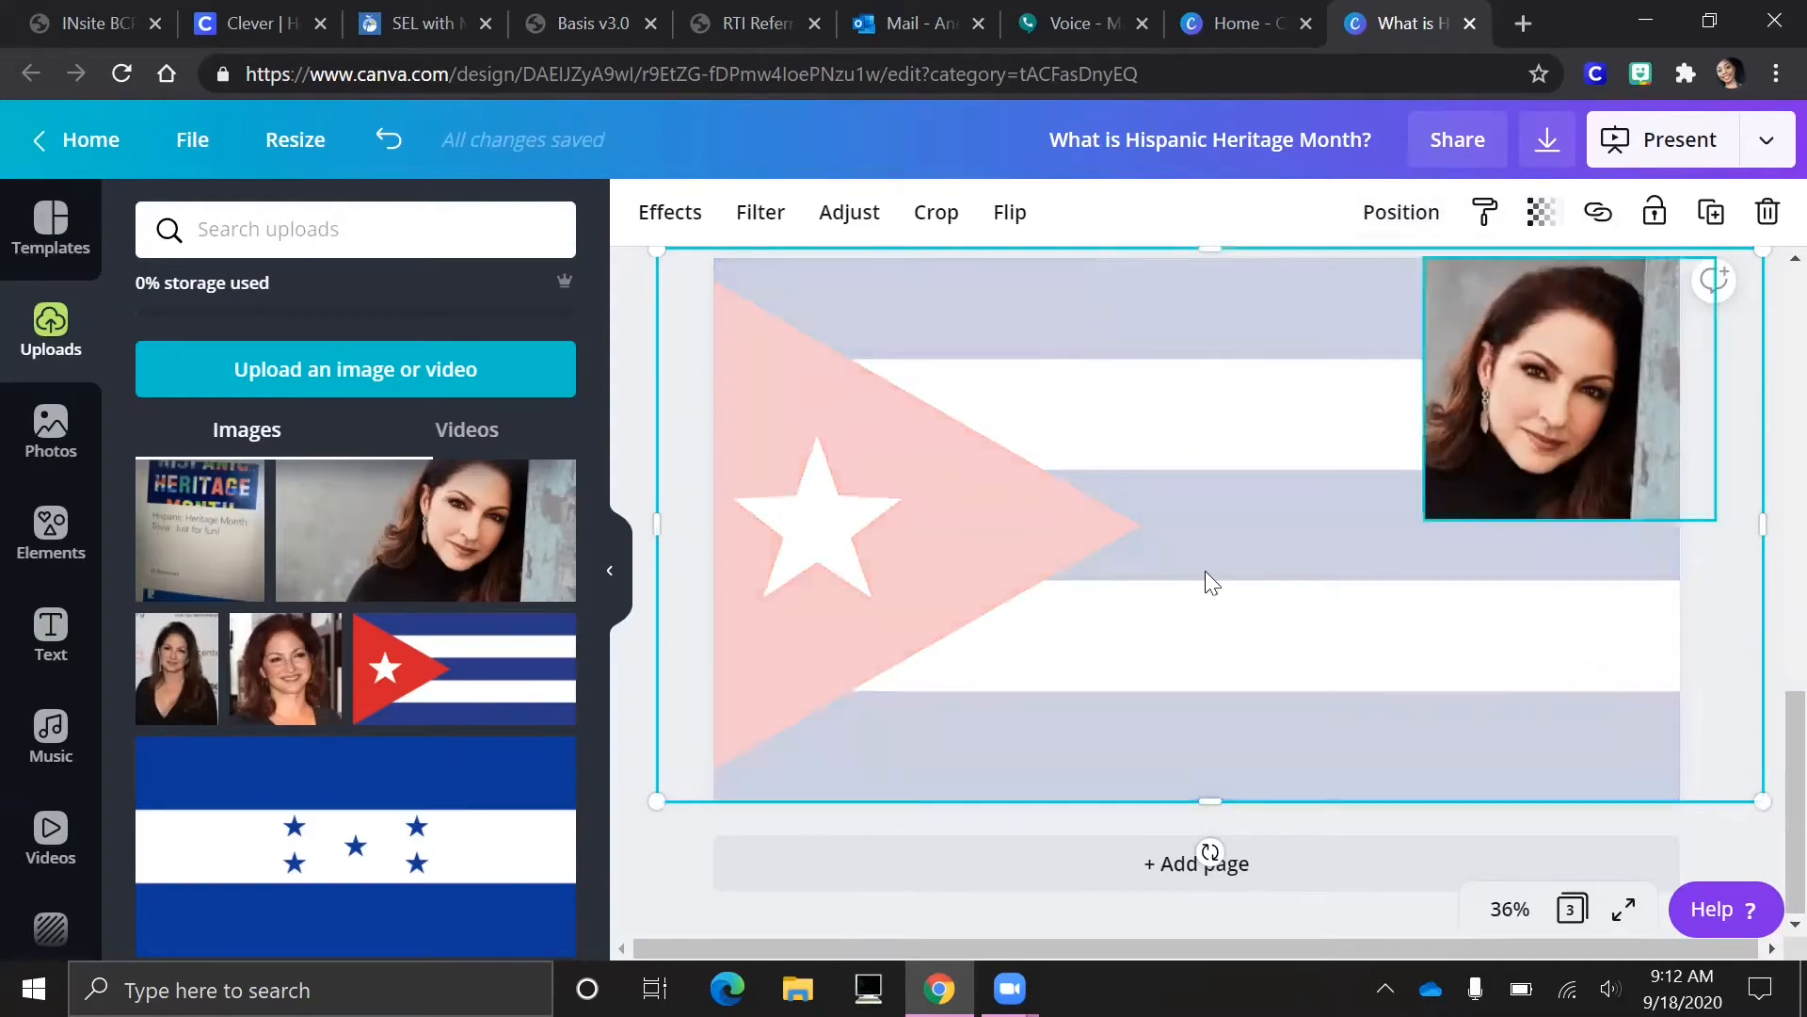
Add the subheading "Gloria Estefan's family was from Cuba." to page 3 and place it along the page's top edge beside the portrait.
{"action": "left_click", "coordinate": [51, 635]}
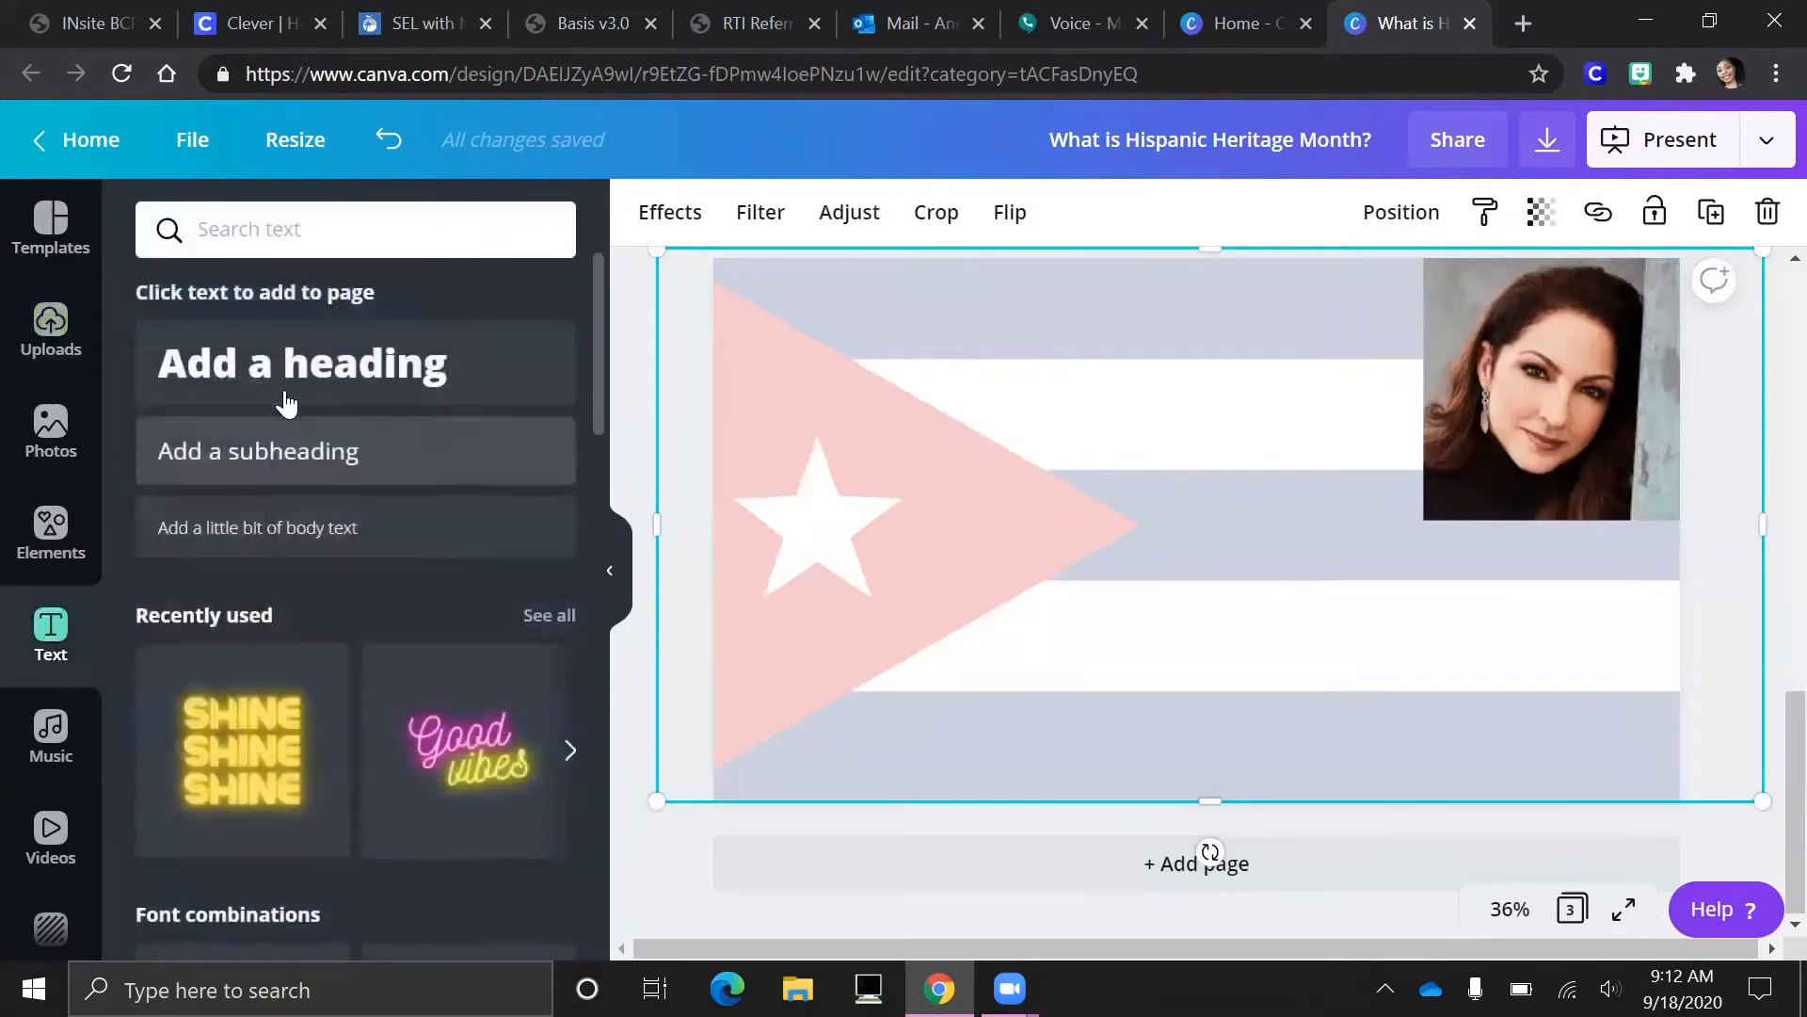
{"action": "left_click", "coordinate": [285, 423]}
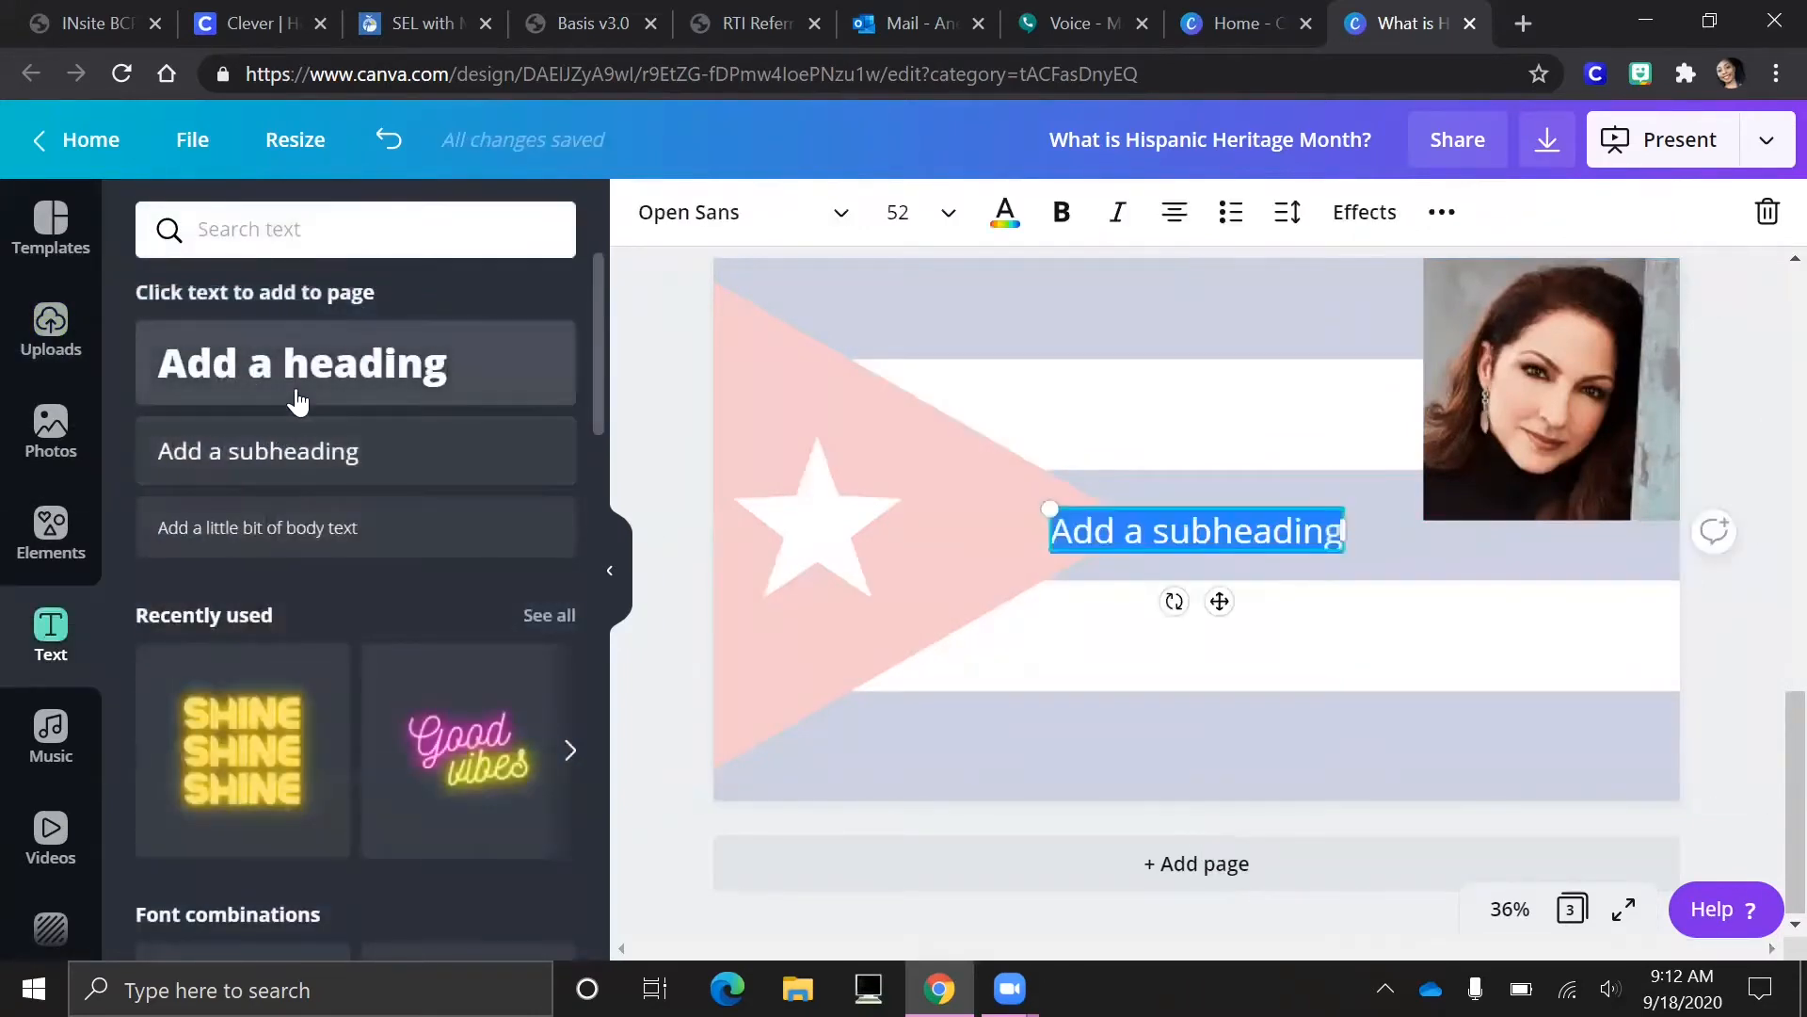
{"action": "type", "text": "Gloria Es"}
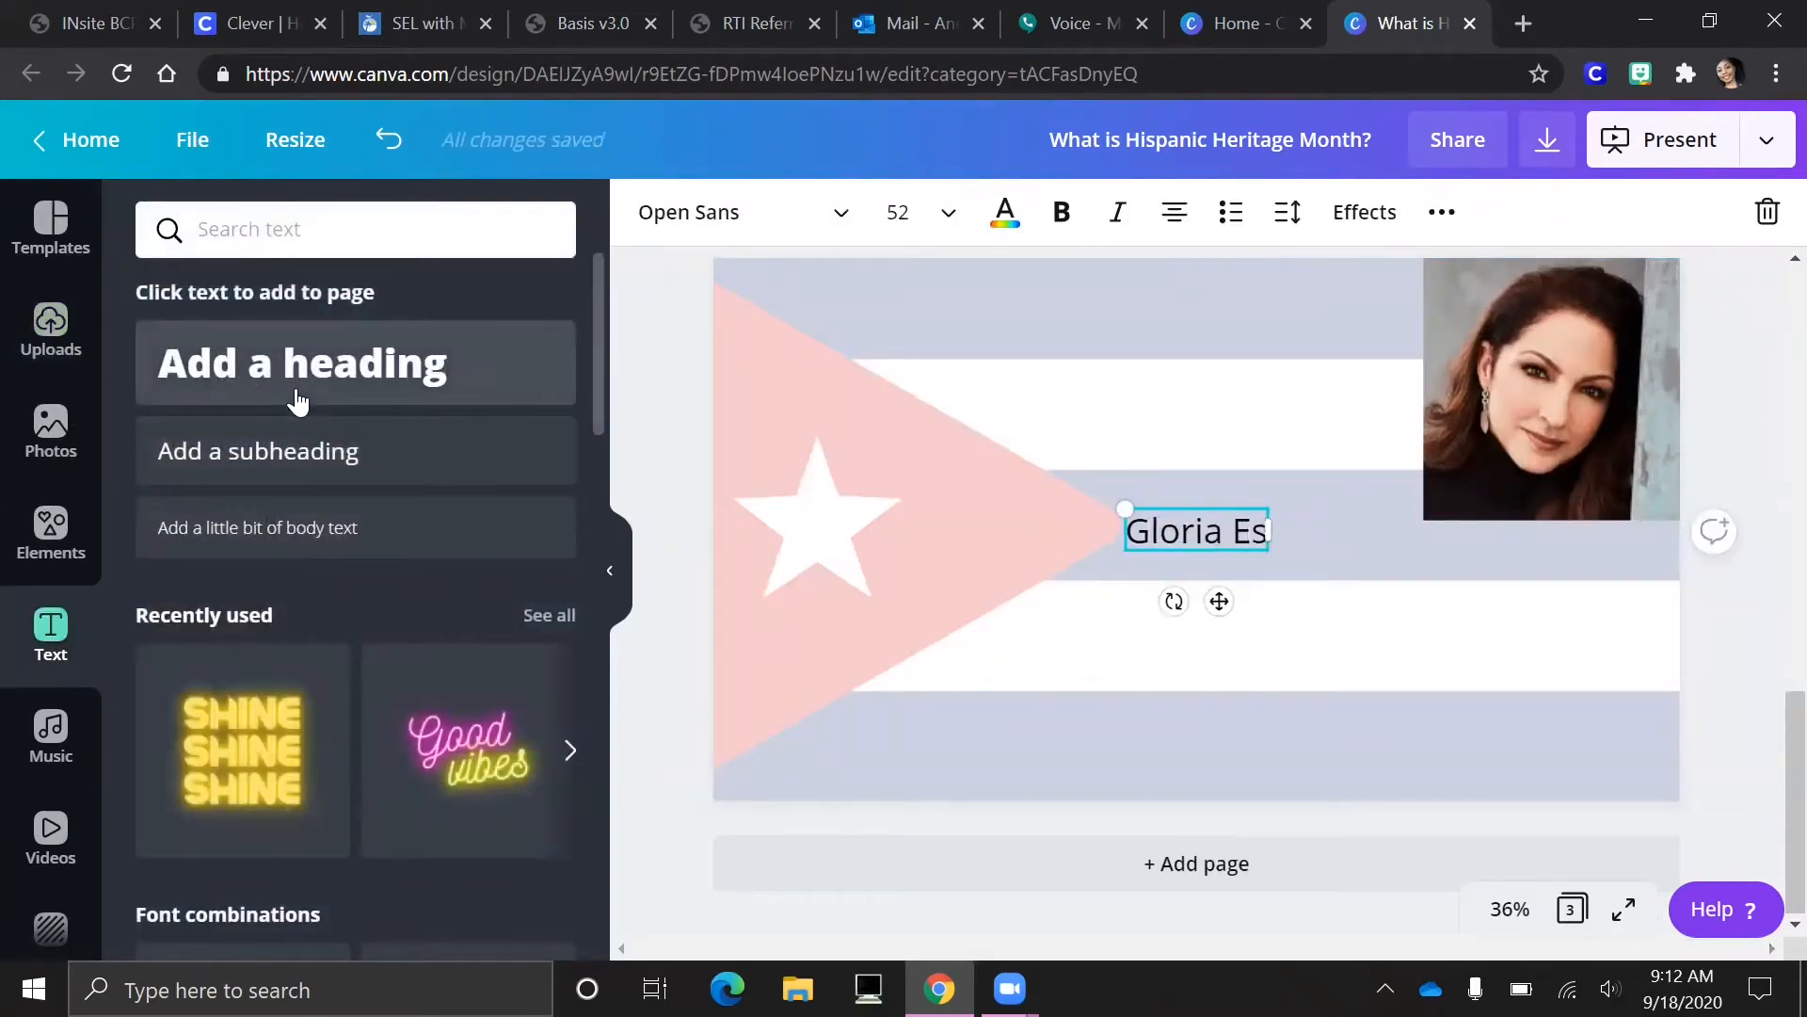
{"action": "type", "text": "tefan was bro"}
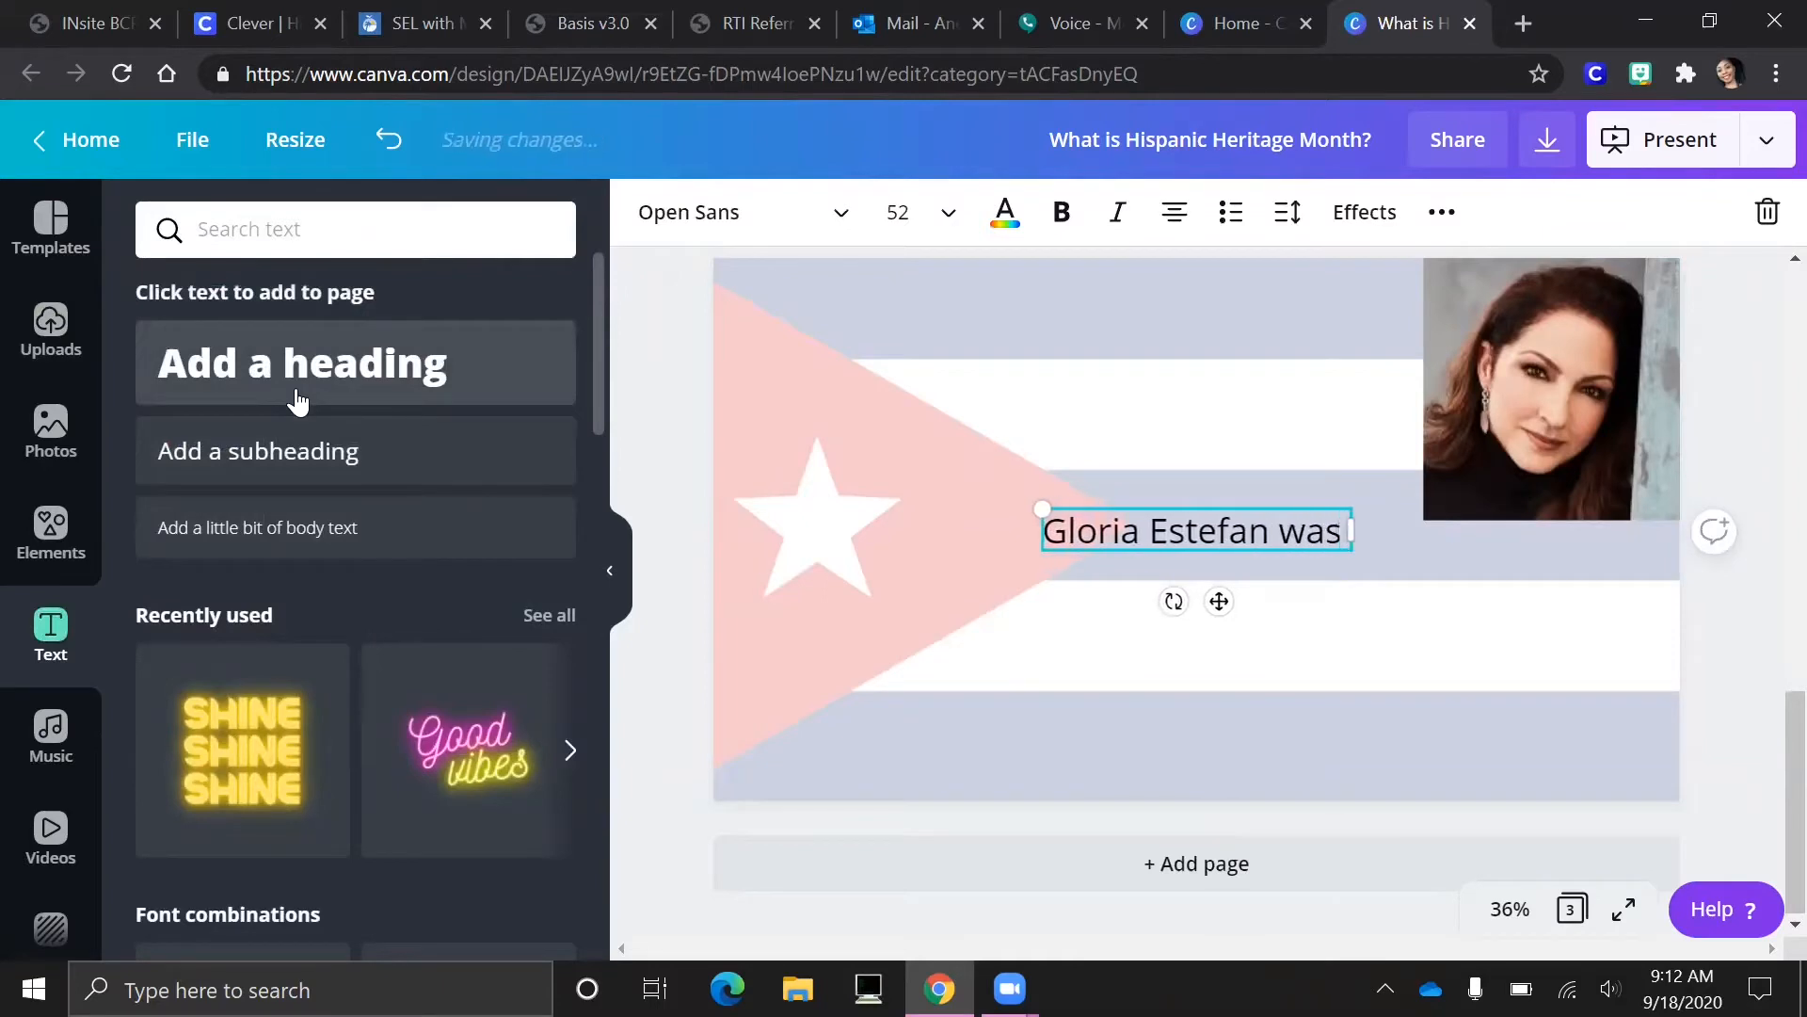
{"action": "key", "text": "BackSpace"}
{"action": "key", "text": "BackSpace"}
{"action": "key", "text": "BackSpace"}
{"action": "key", "text": "BackSpace"}
{"action": "key", "text": "BackSpace"}
{"action": "key", "text": "BackSpace"}
{"action": "key", "text": "BackSpace"}
{"action": "key", "text": "BackSpace"}
{"action": "key", "text": "BackSpace"}
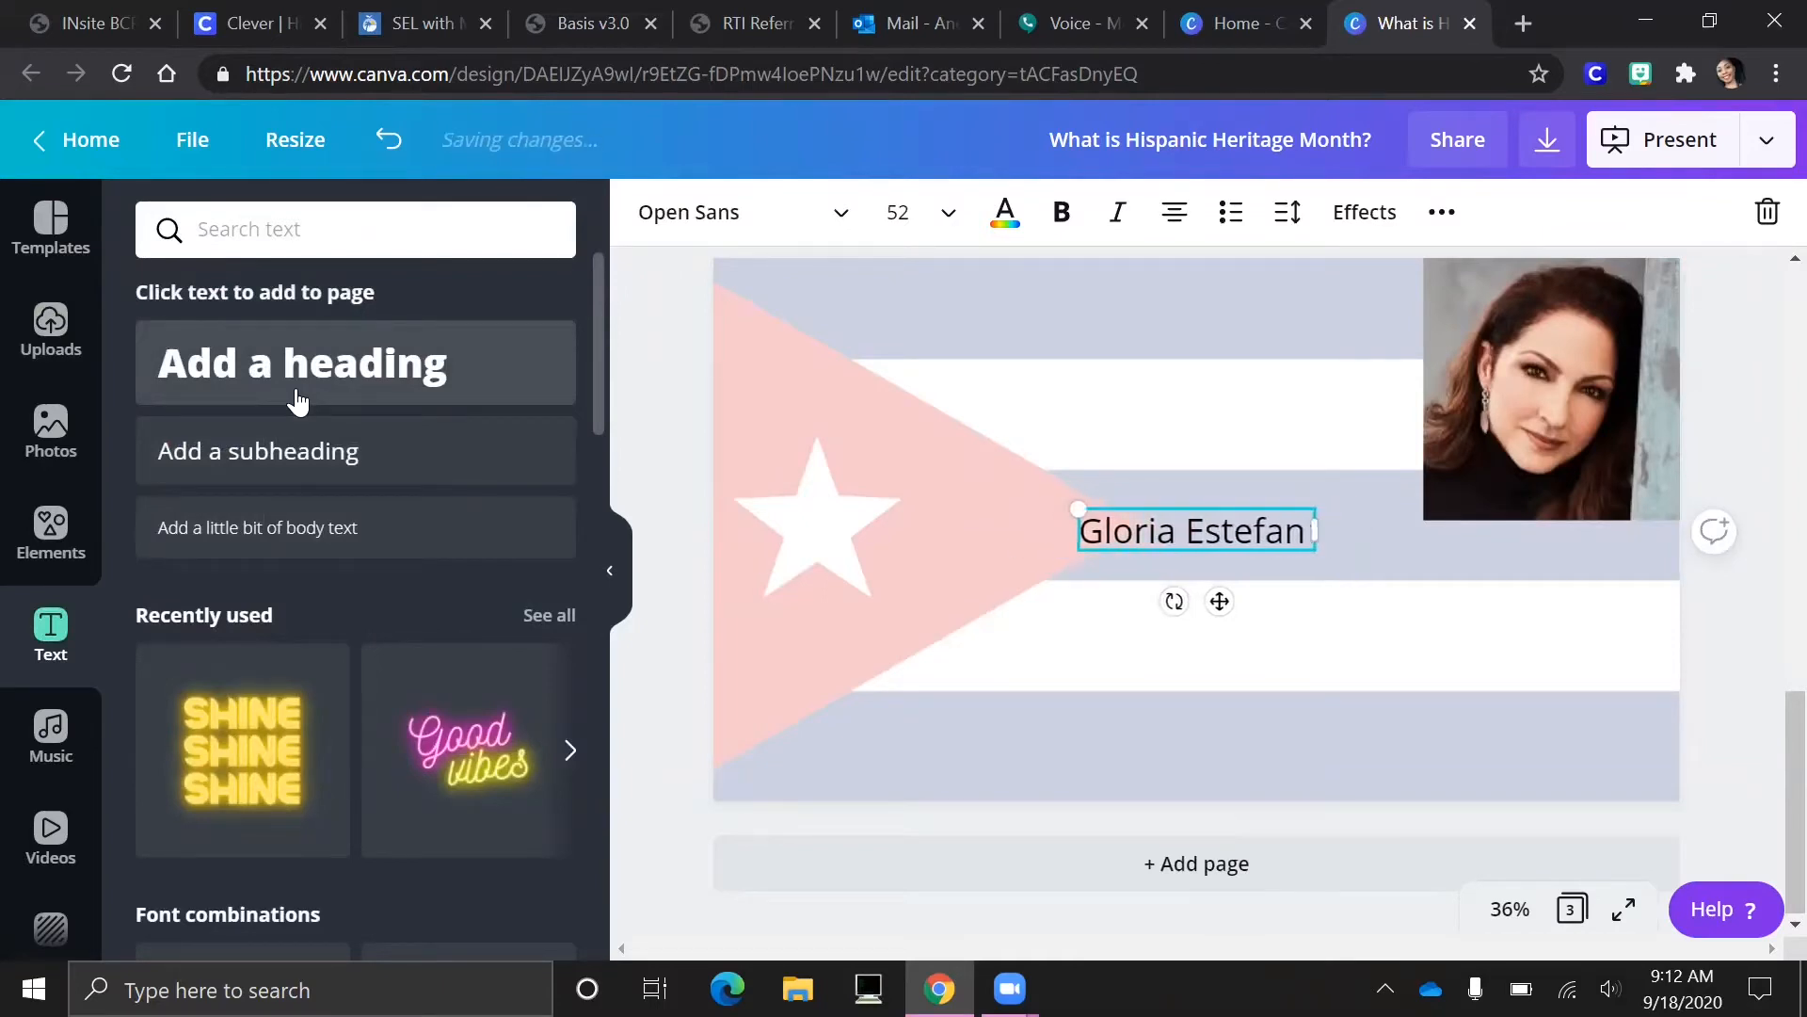
{"action": "type", "text": "n's"}
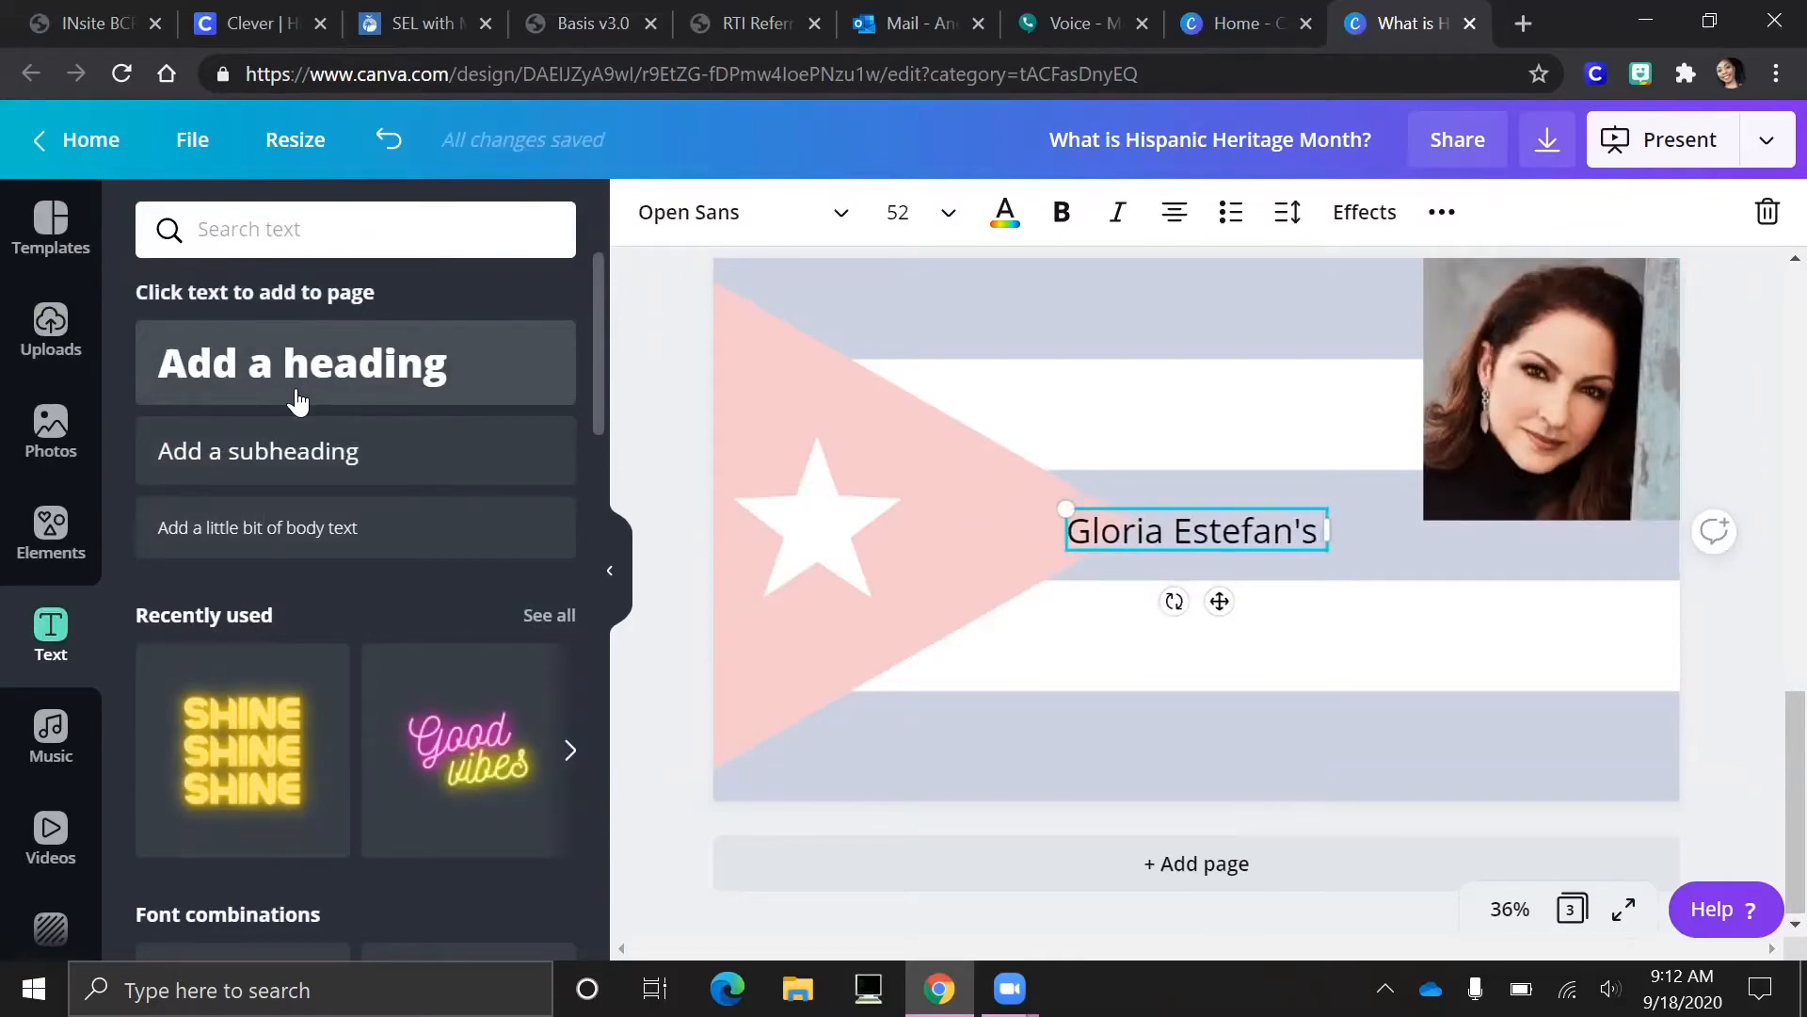
{"action": "type", "text": " family was"}
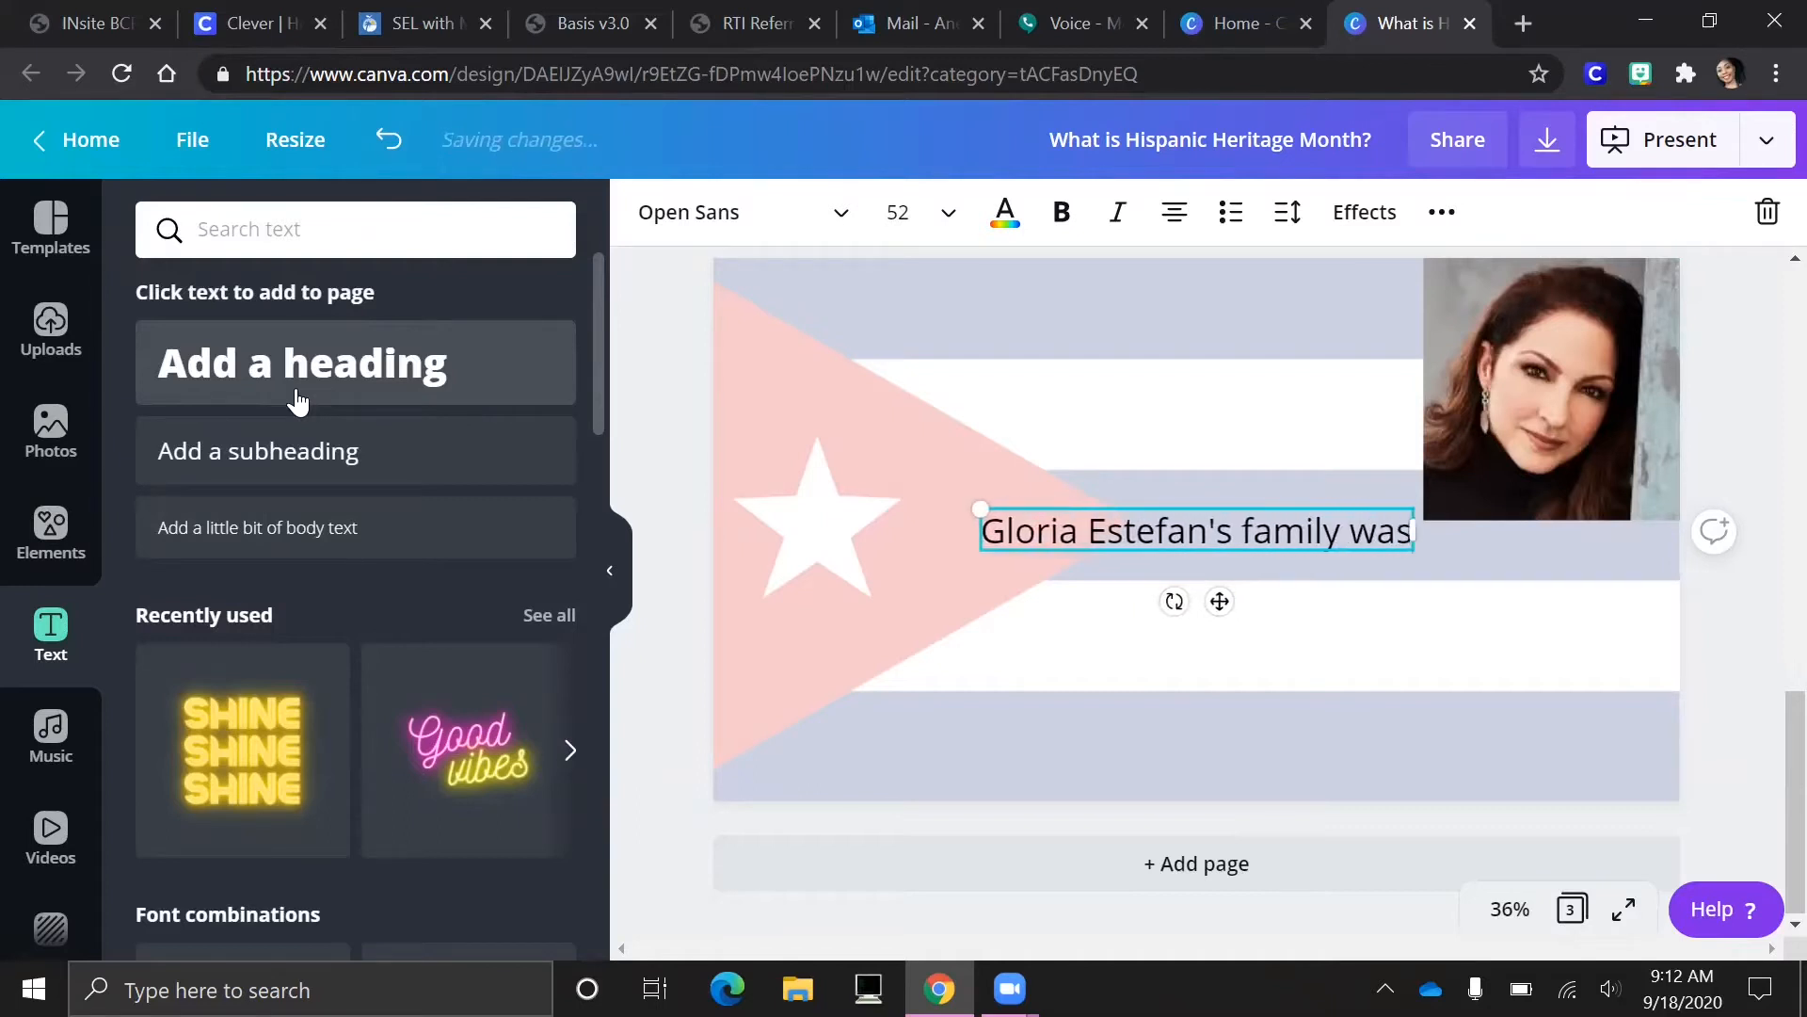
{"action": "type", "text": " from Cuba"}
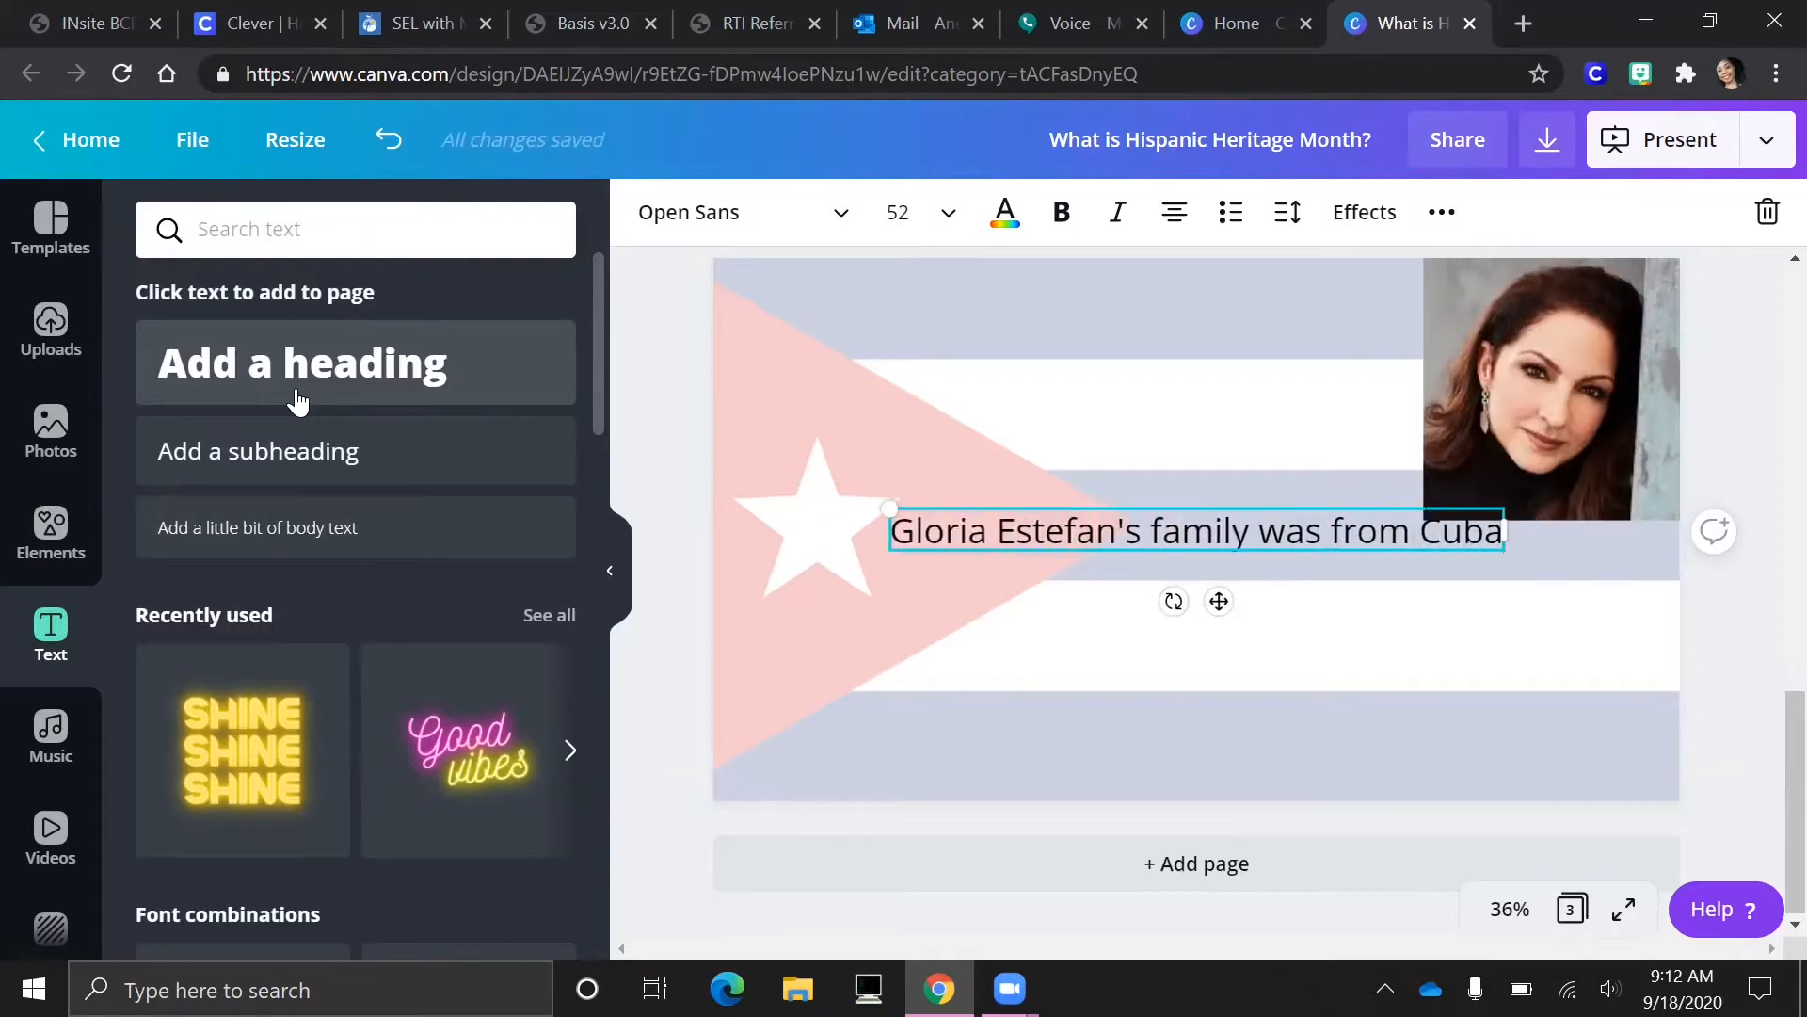
{"action": "type", "text": "."}
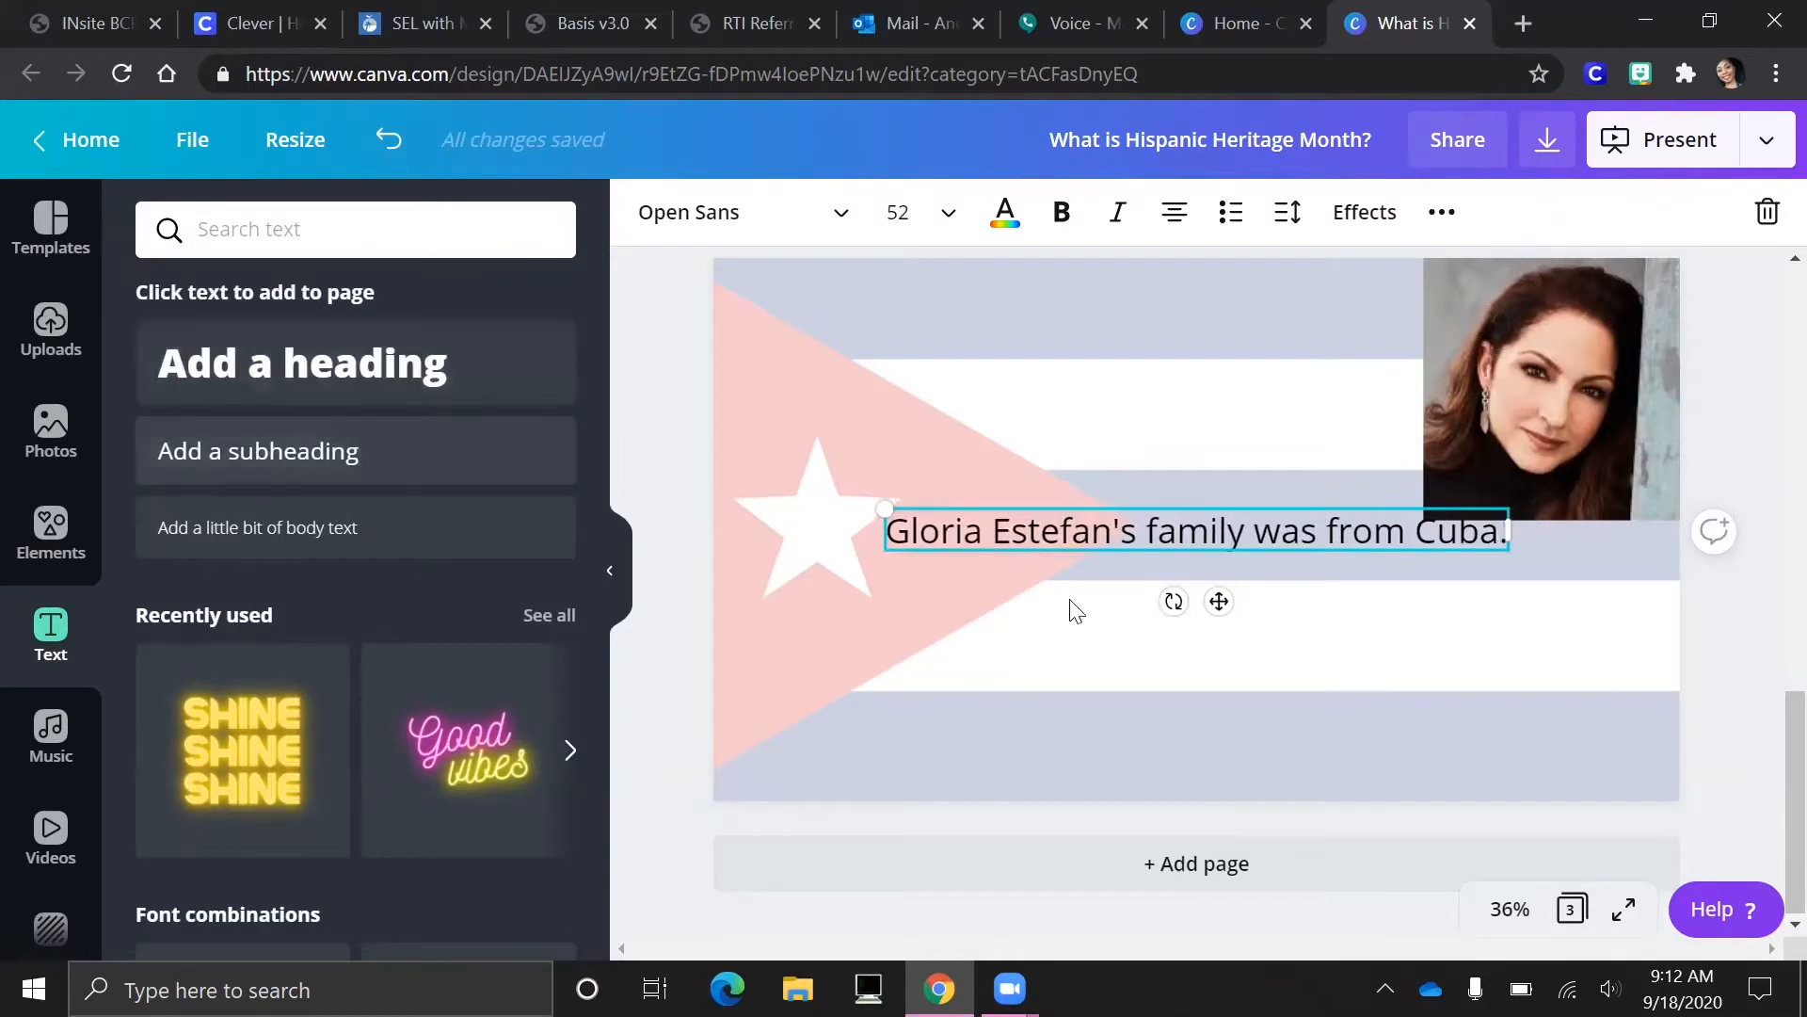
{"action": "left_click_drag", "start_coordinate": [1219, 599], "coordinate": [1082, 358]}
{"action": "left_click", "coordinate": [1122, 482]}
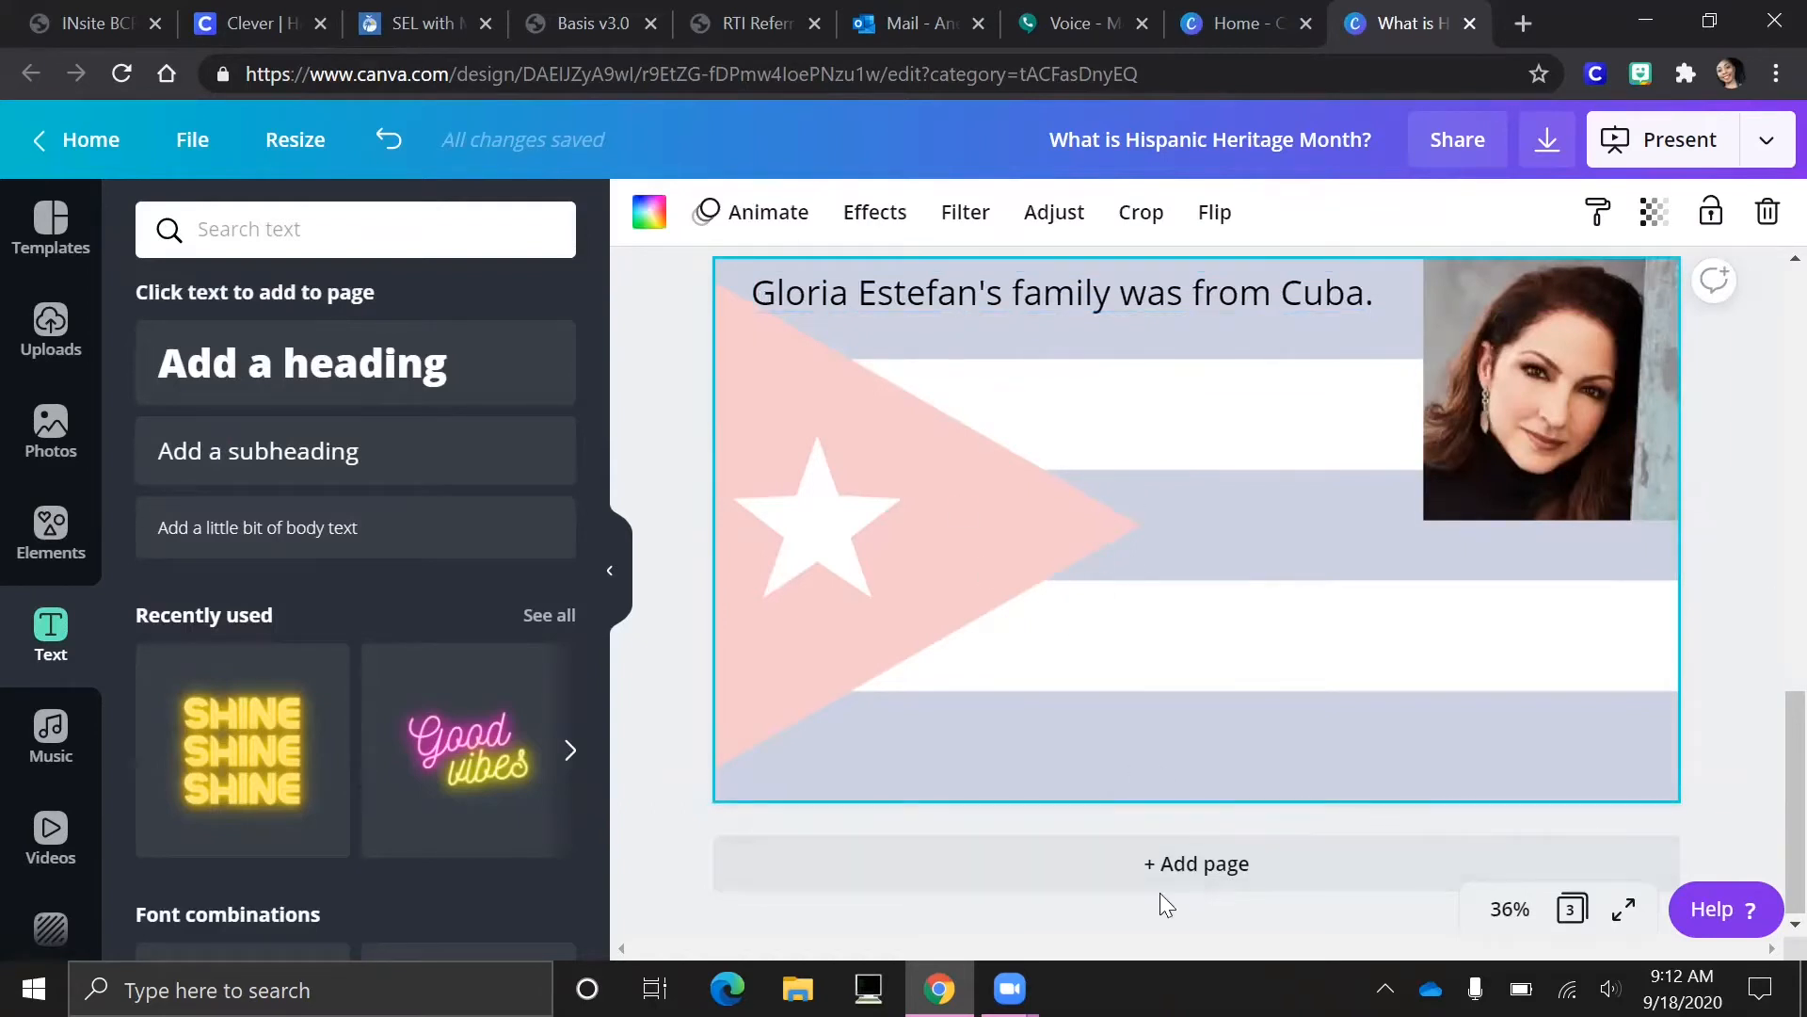
Add a fourth page and search the graphic elements for "picasso".
{"action": "left_click", "coordinate": [1153, 864]}
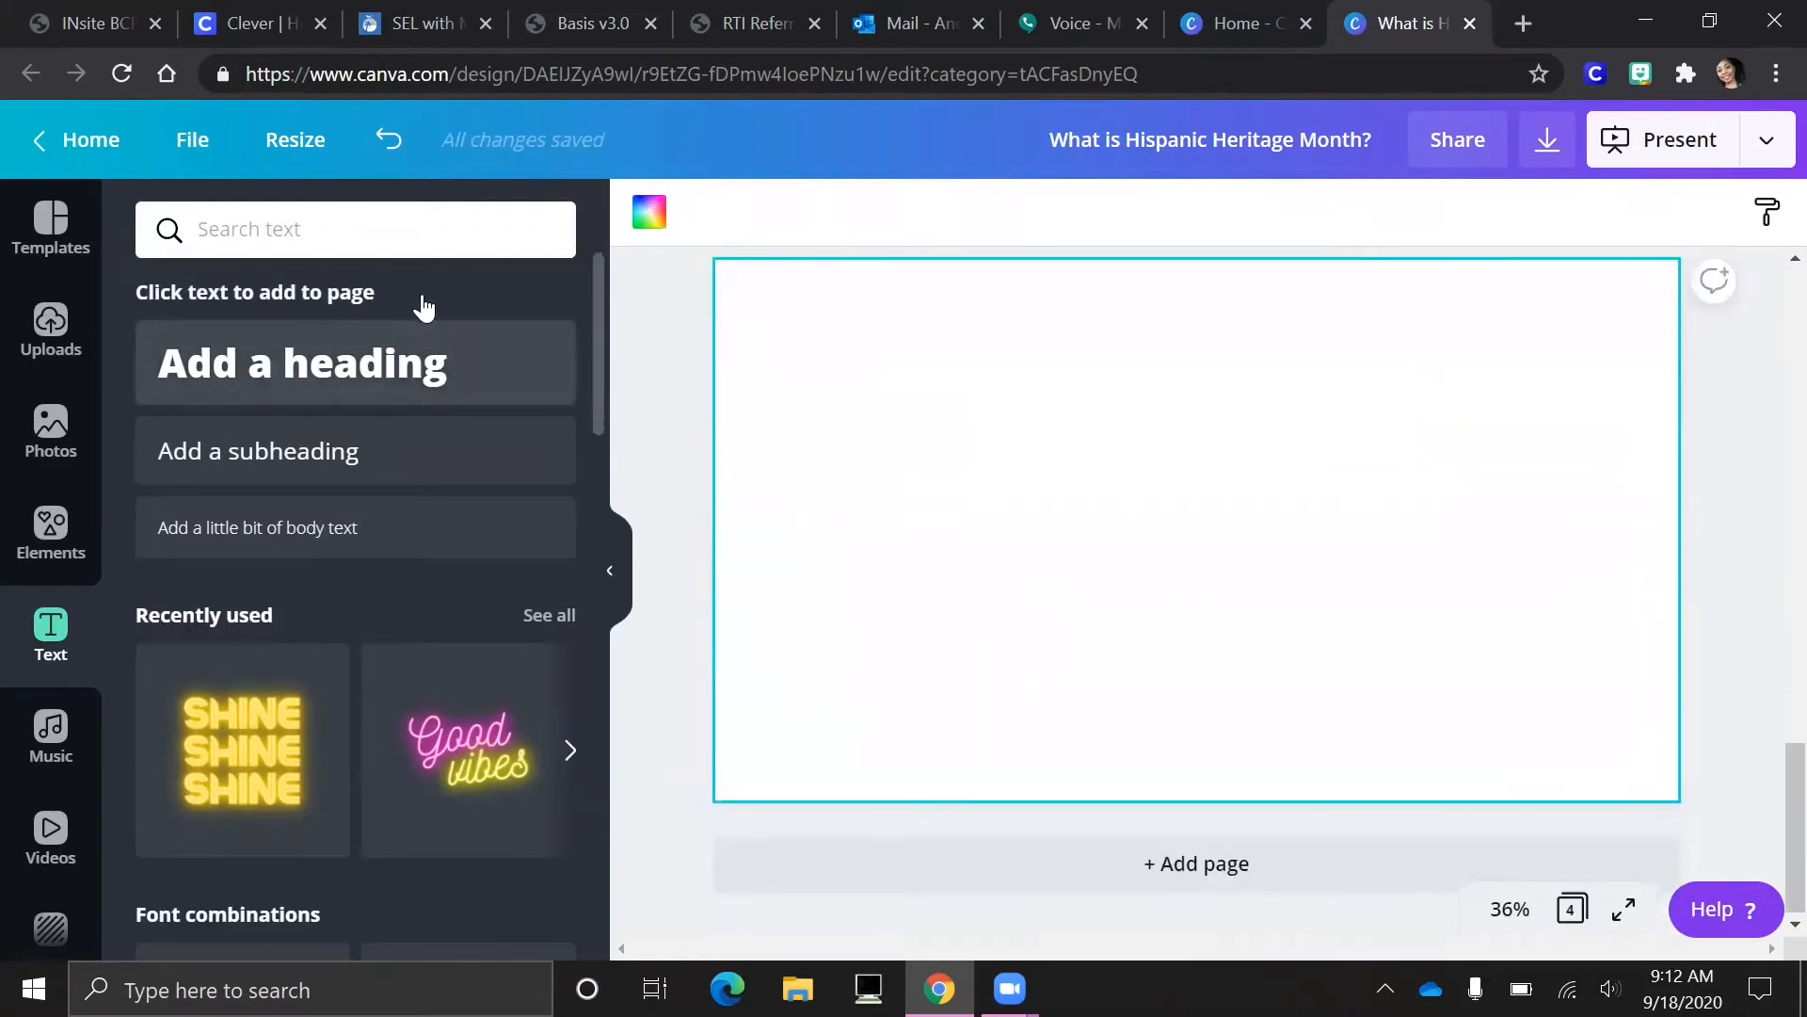
{"action": "left_click", "coordinate": [322, 226]}
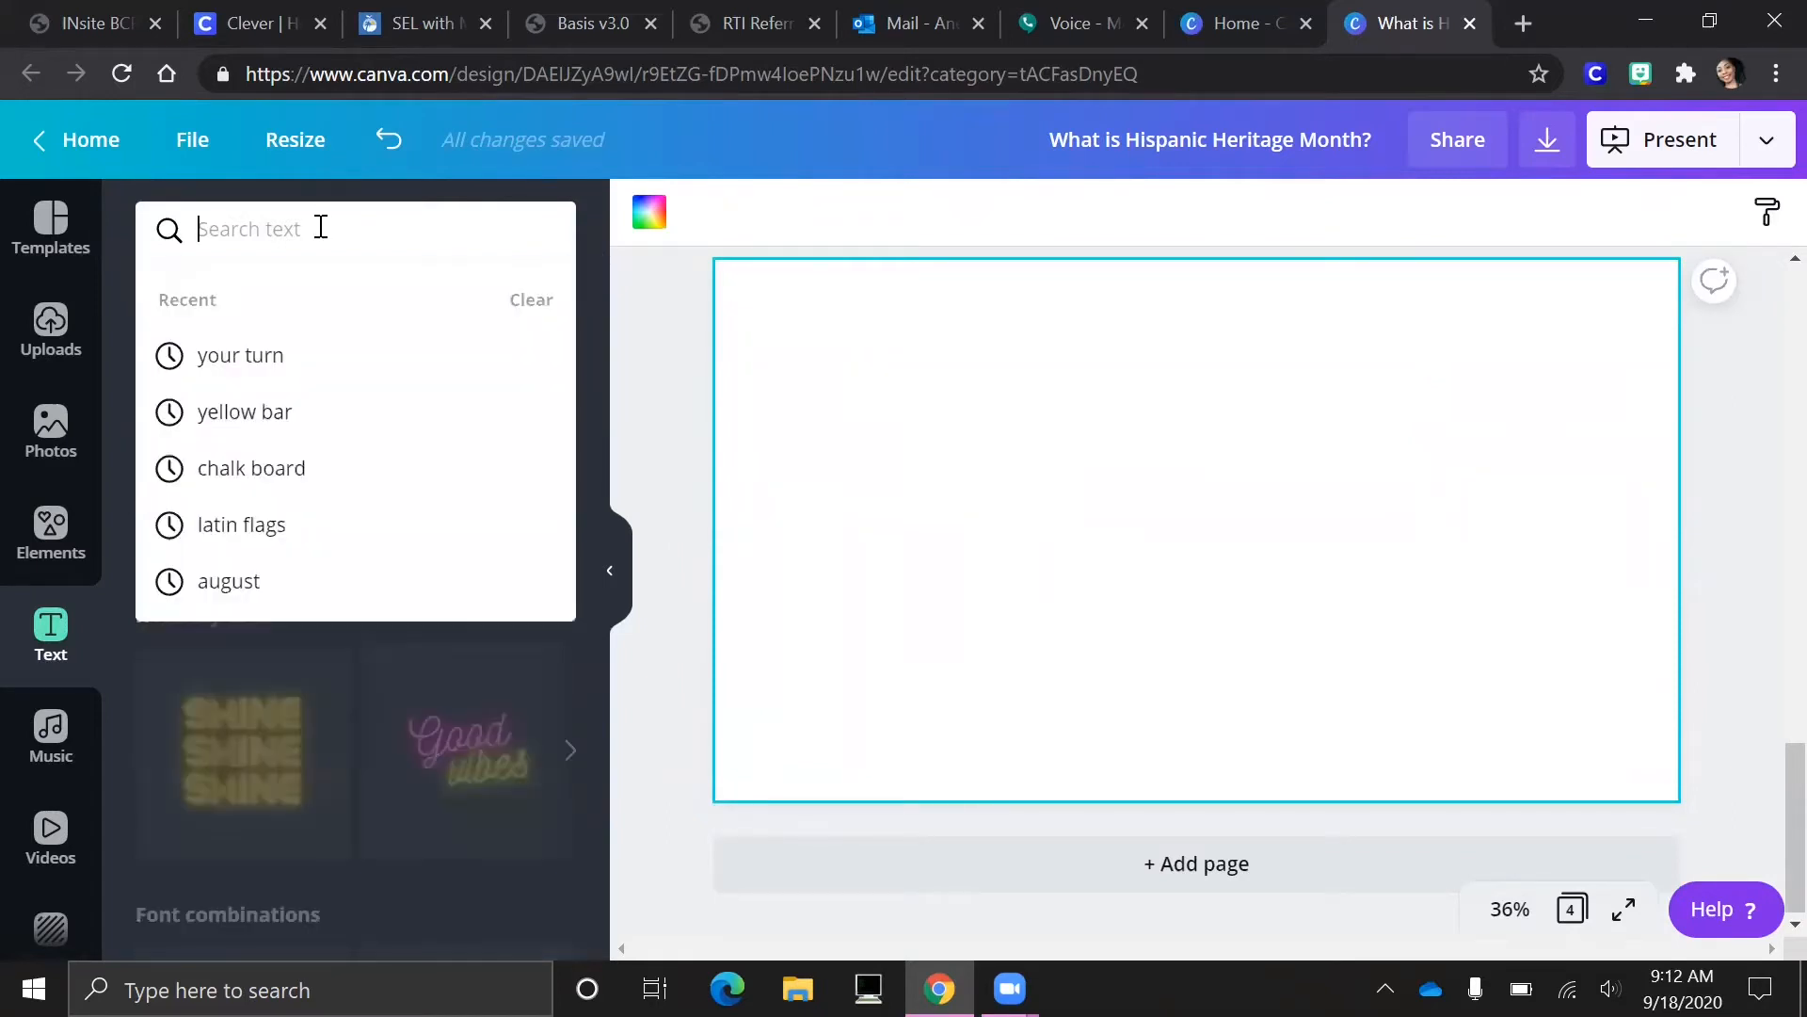
{"action": "type", "text": "pi"}
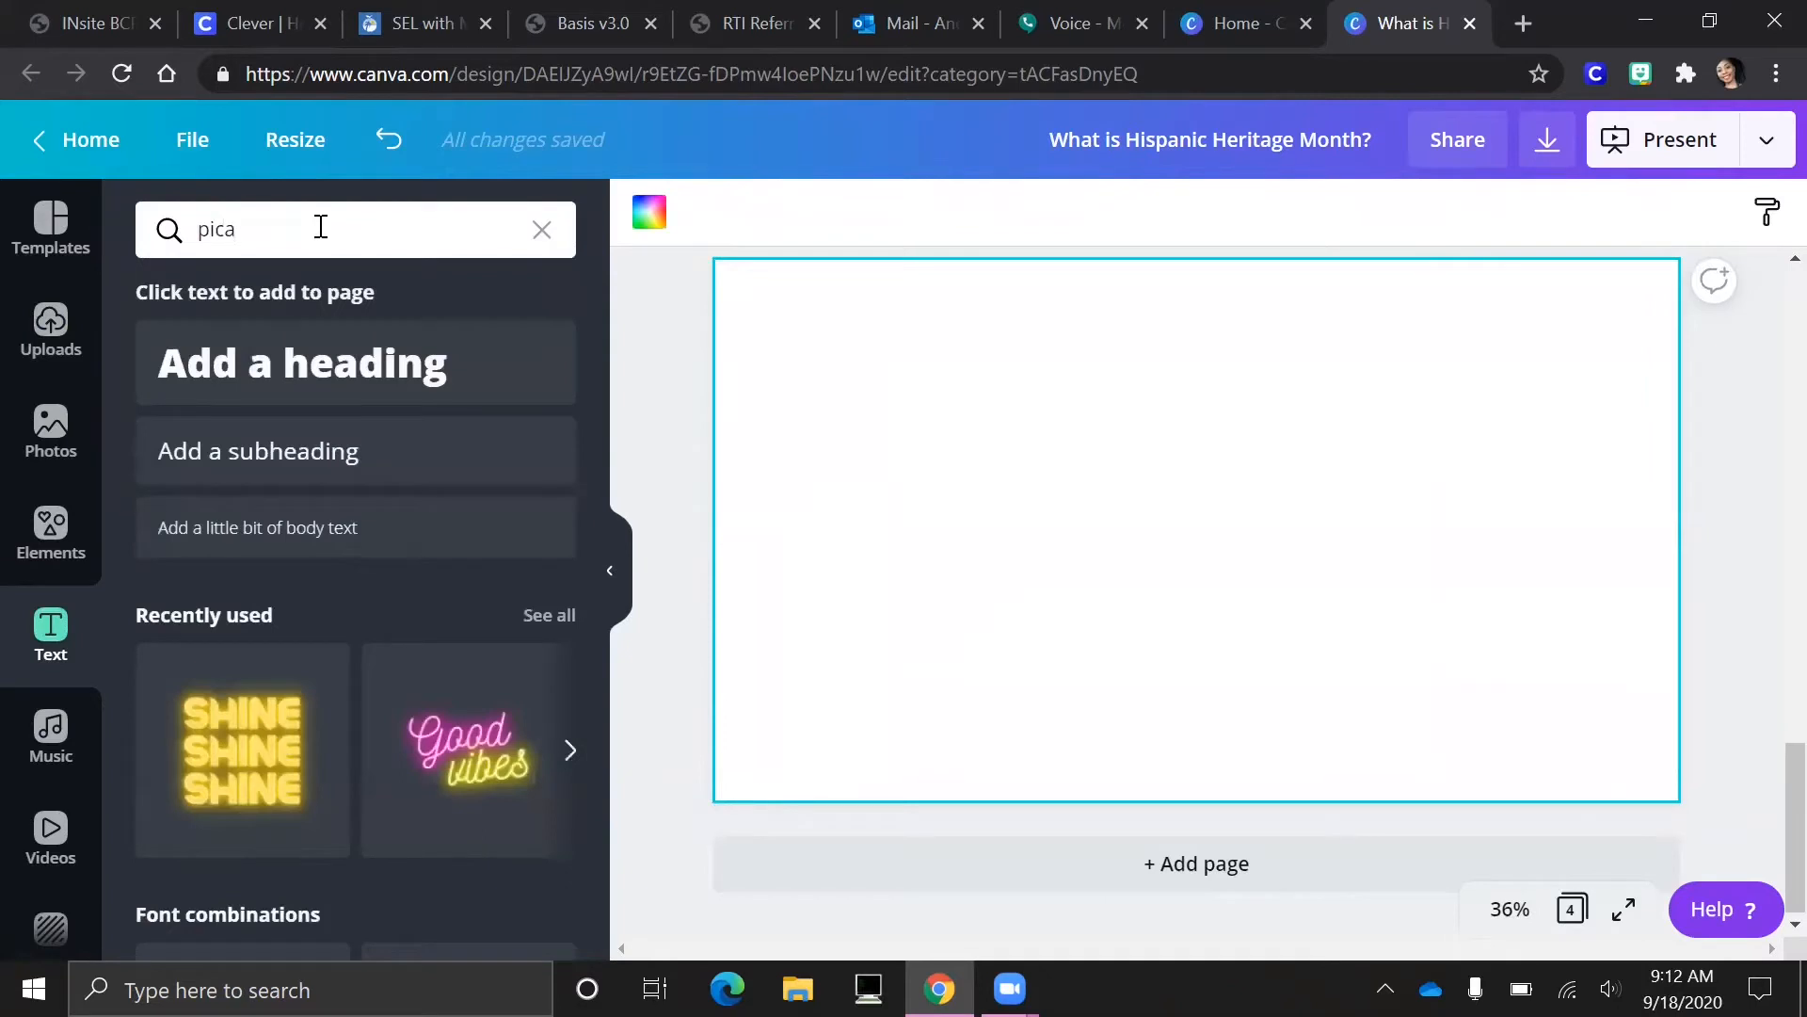
{"action": "type", "text": "ca"}
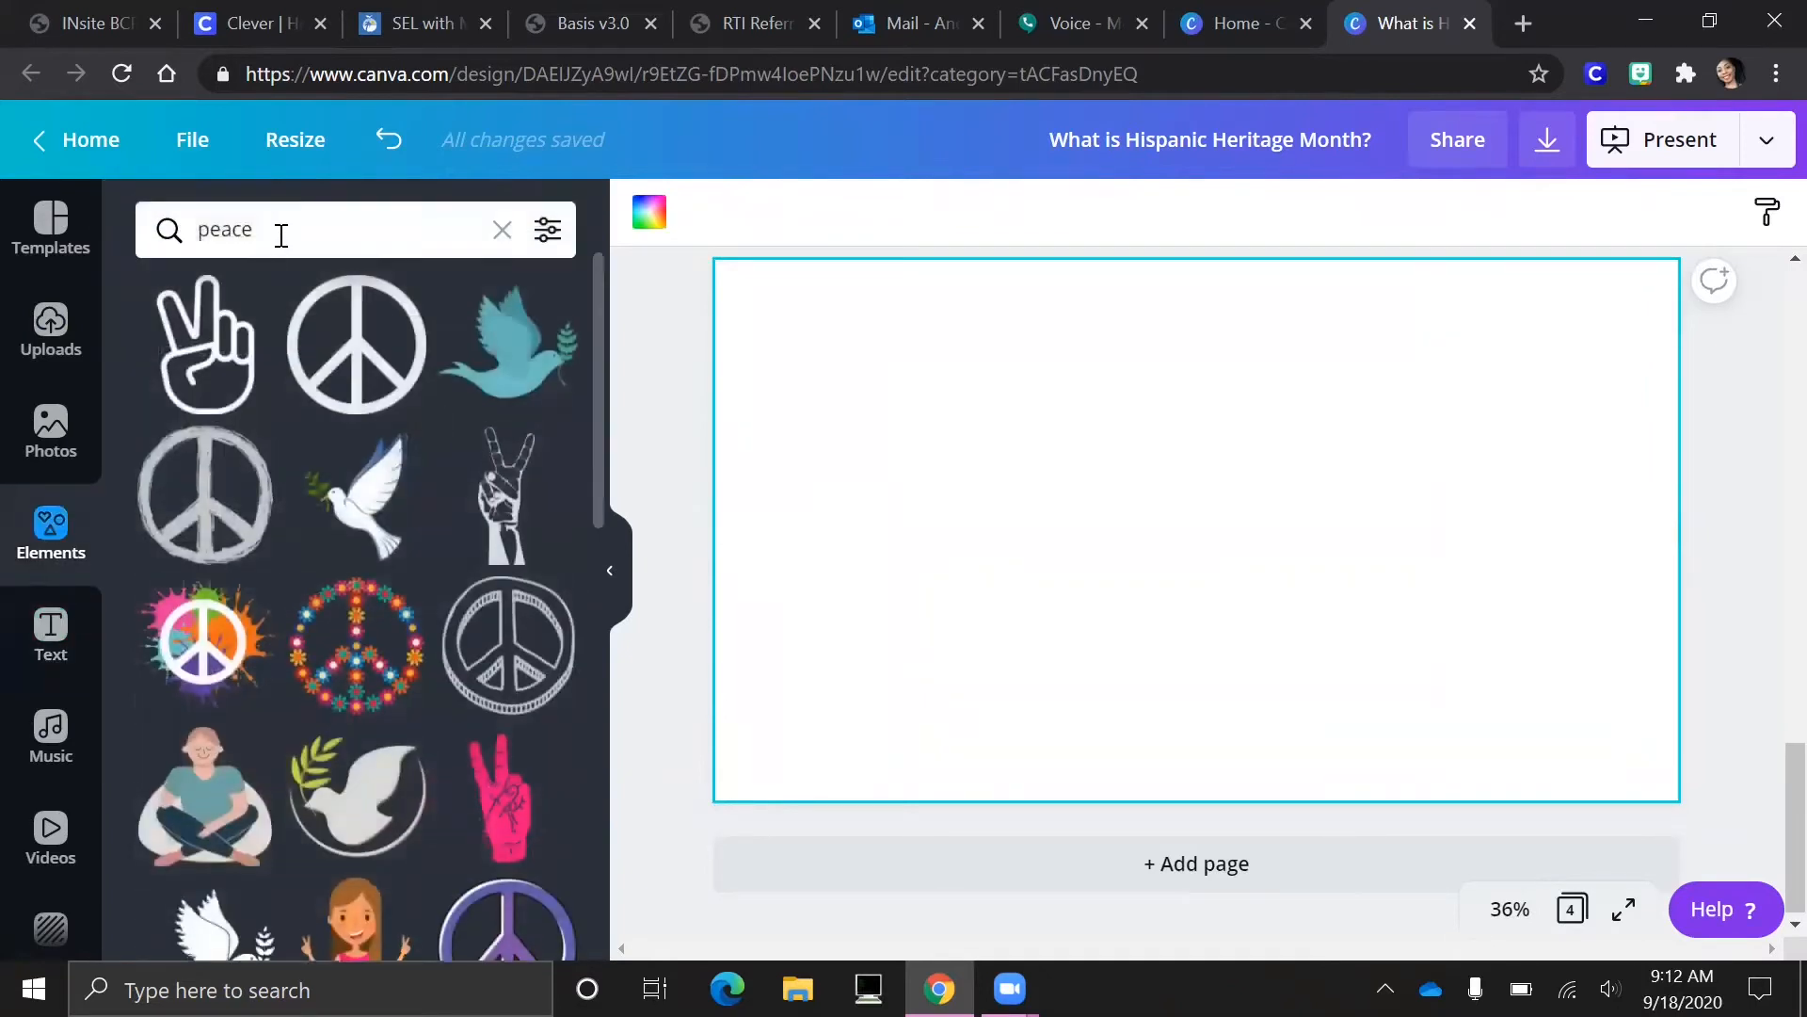
{"action": "left_click", "coordinate": [162, 229]}
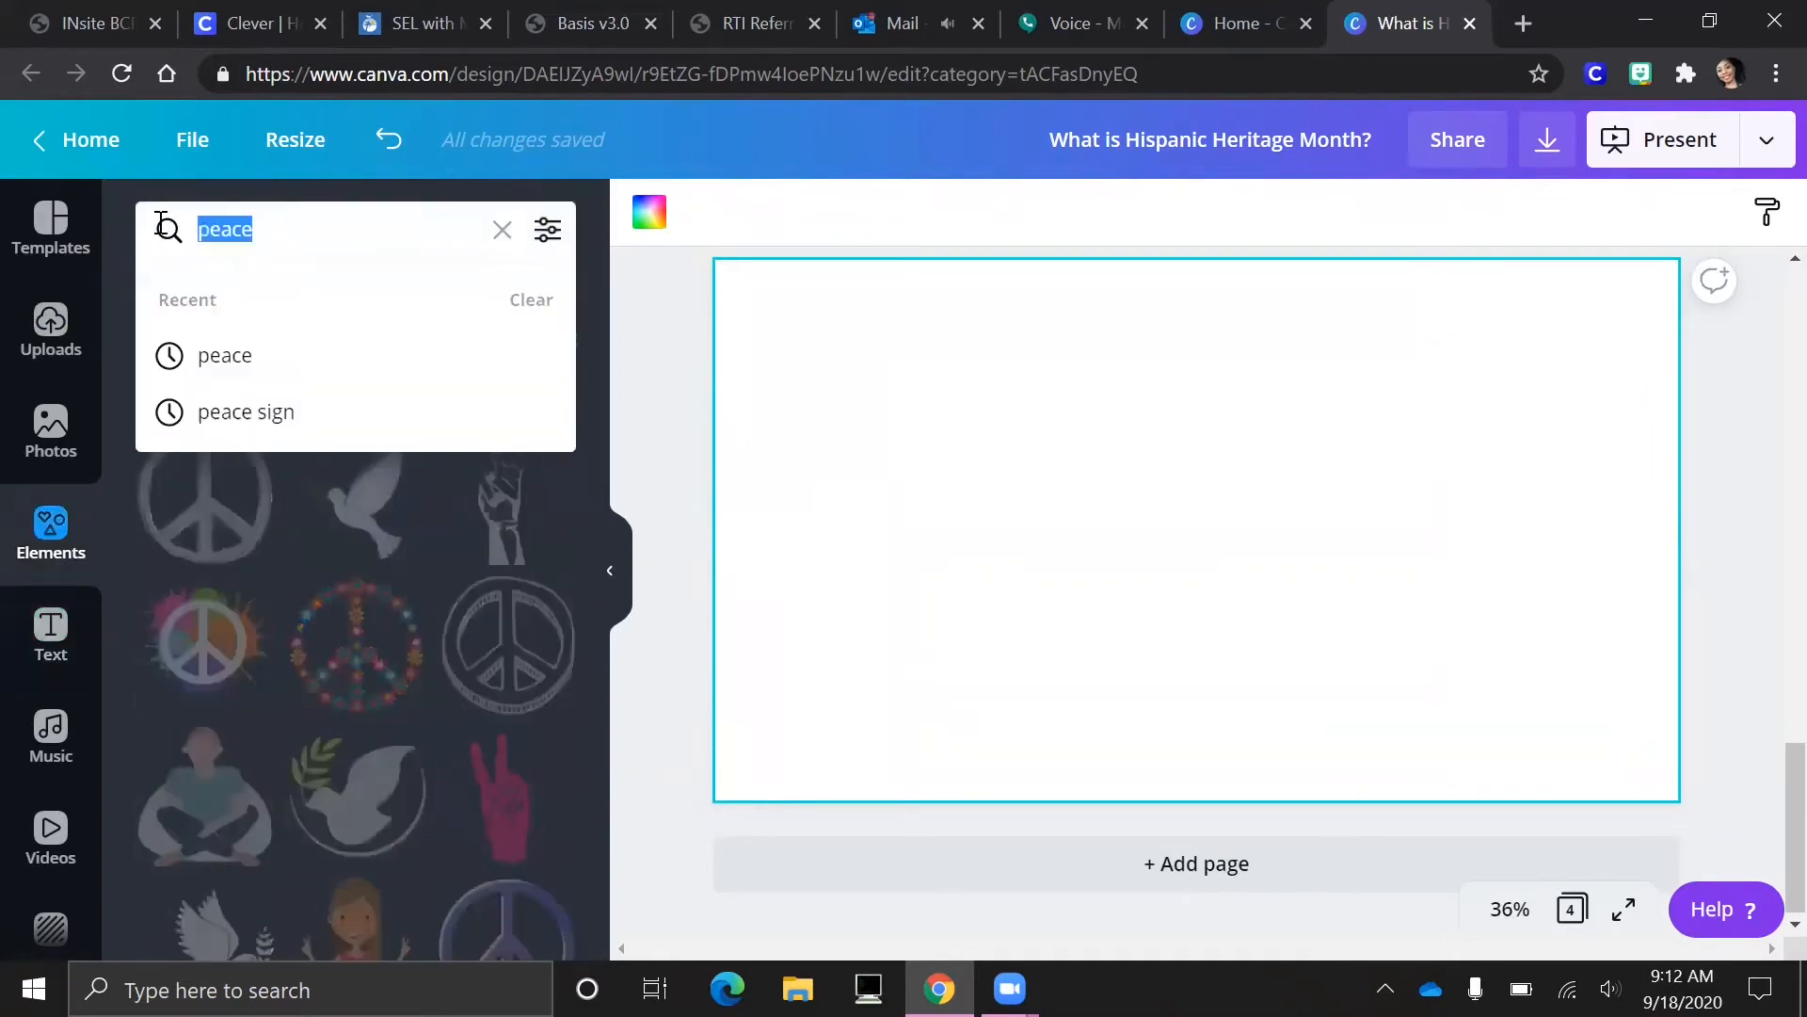
{"action": "type", "text": "picasso"}
{"action": "key", "text": "Return"}
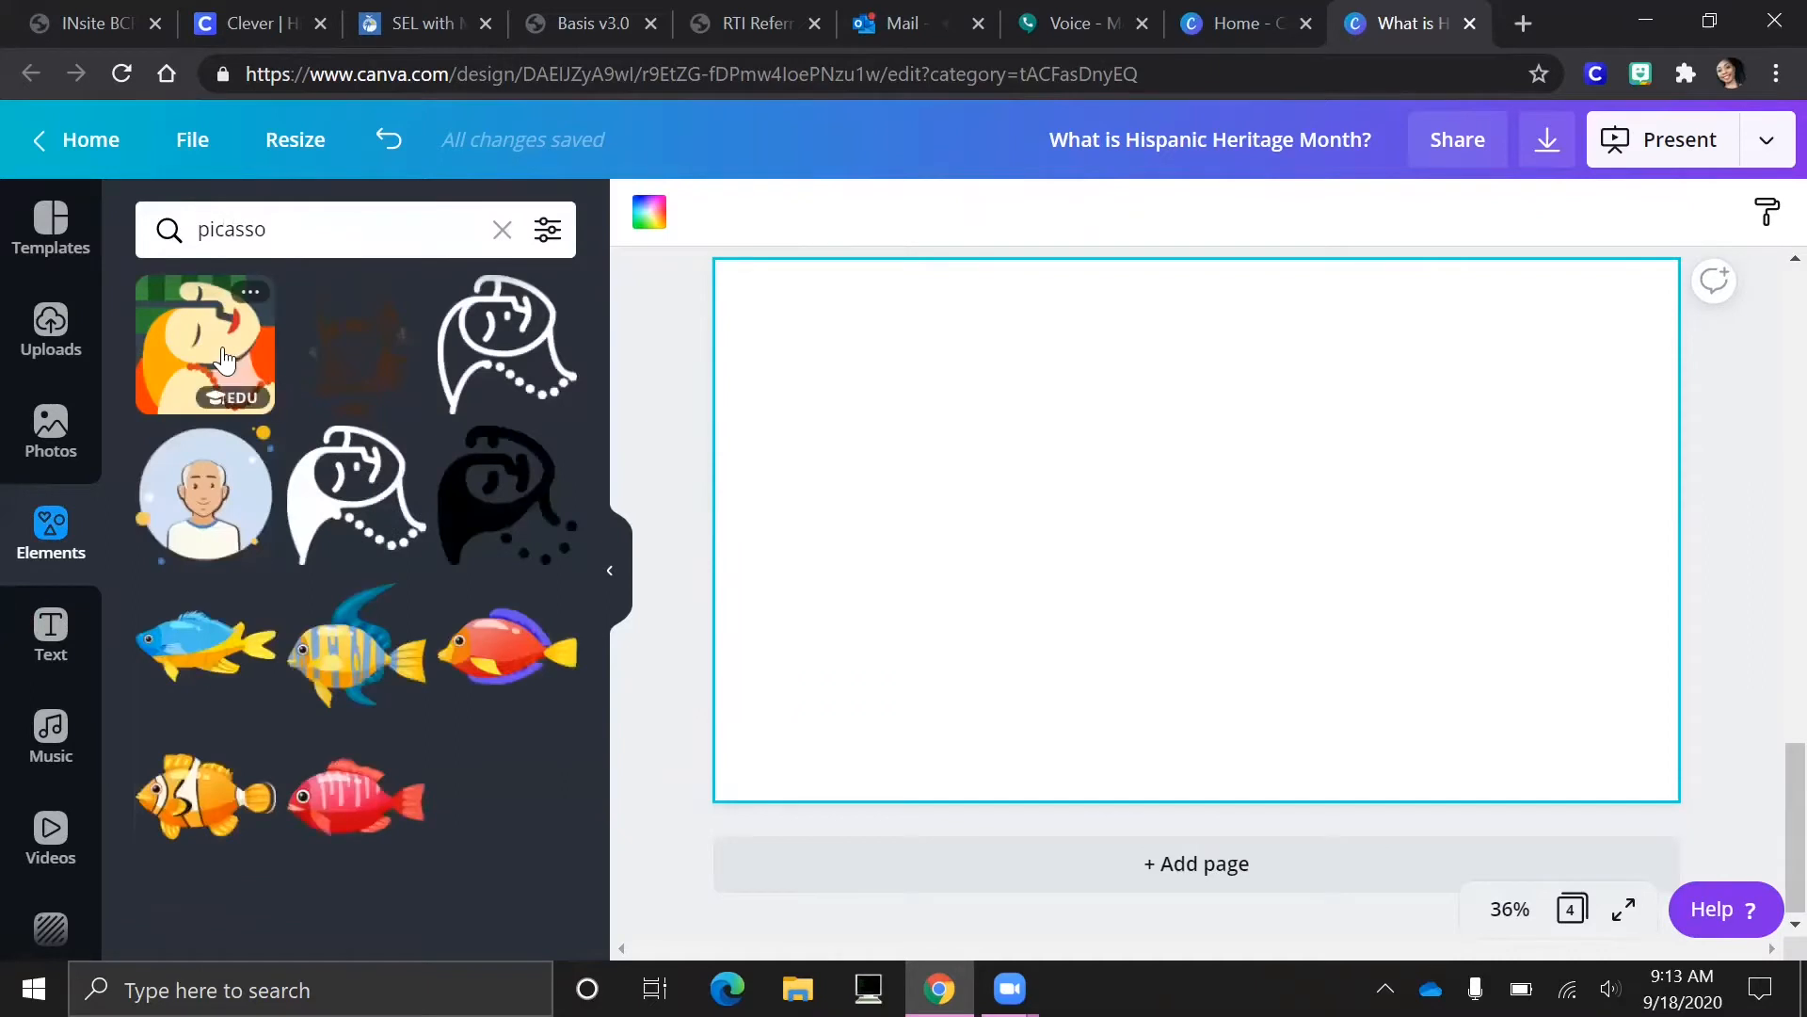
Insert the bald man avatar in the blue circle on page 4, enlarge it slightly and move it to the page's upper-right corner.
{"action": "left_click", "coordinate": [207, 496]}
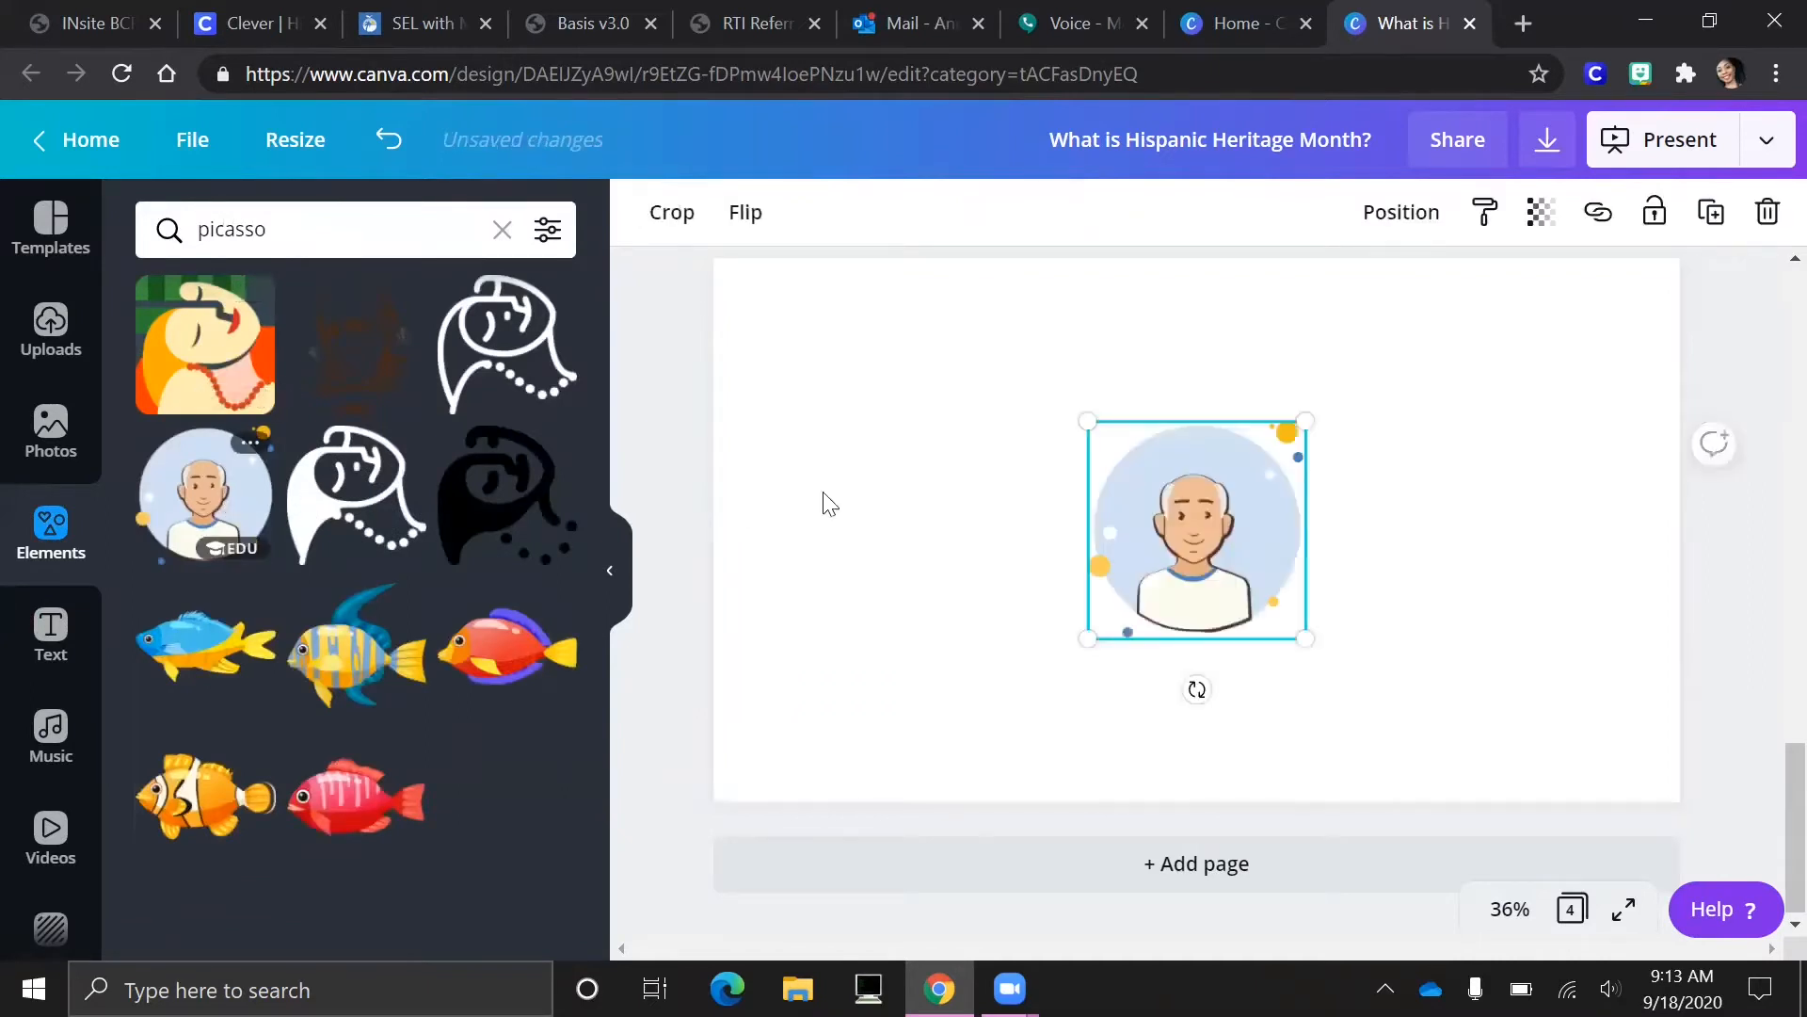
{"action": "left_click_drag", "start_coordinate": [1305, 635], "coordinate": [1346, 678]}
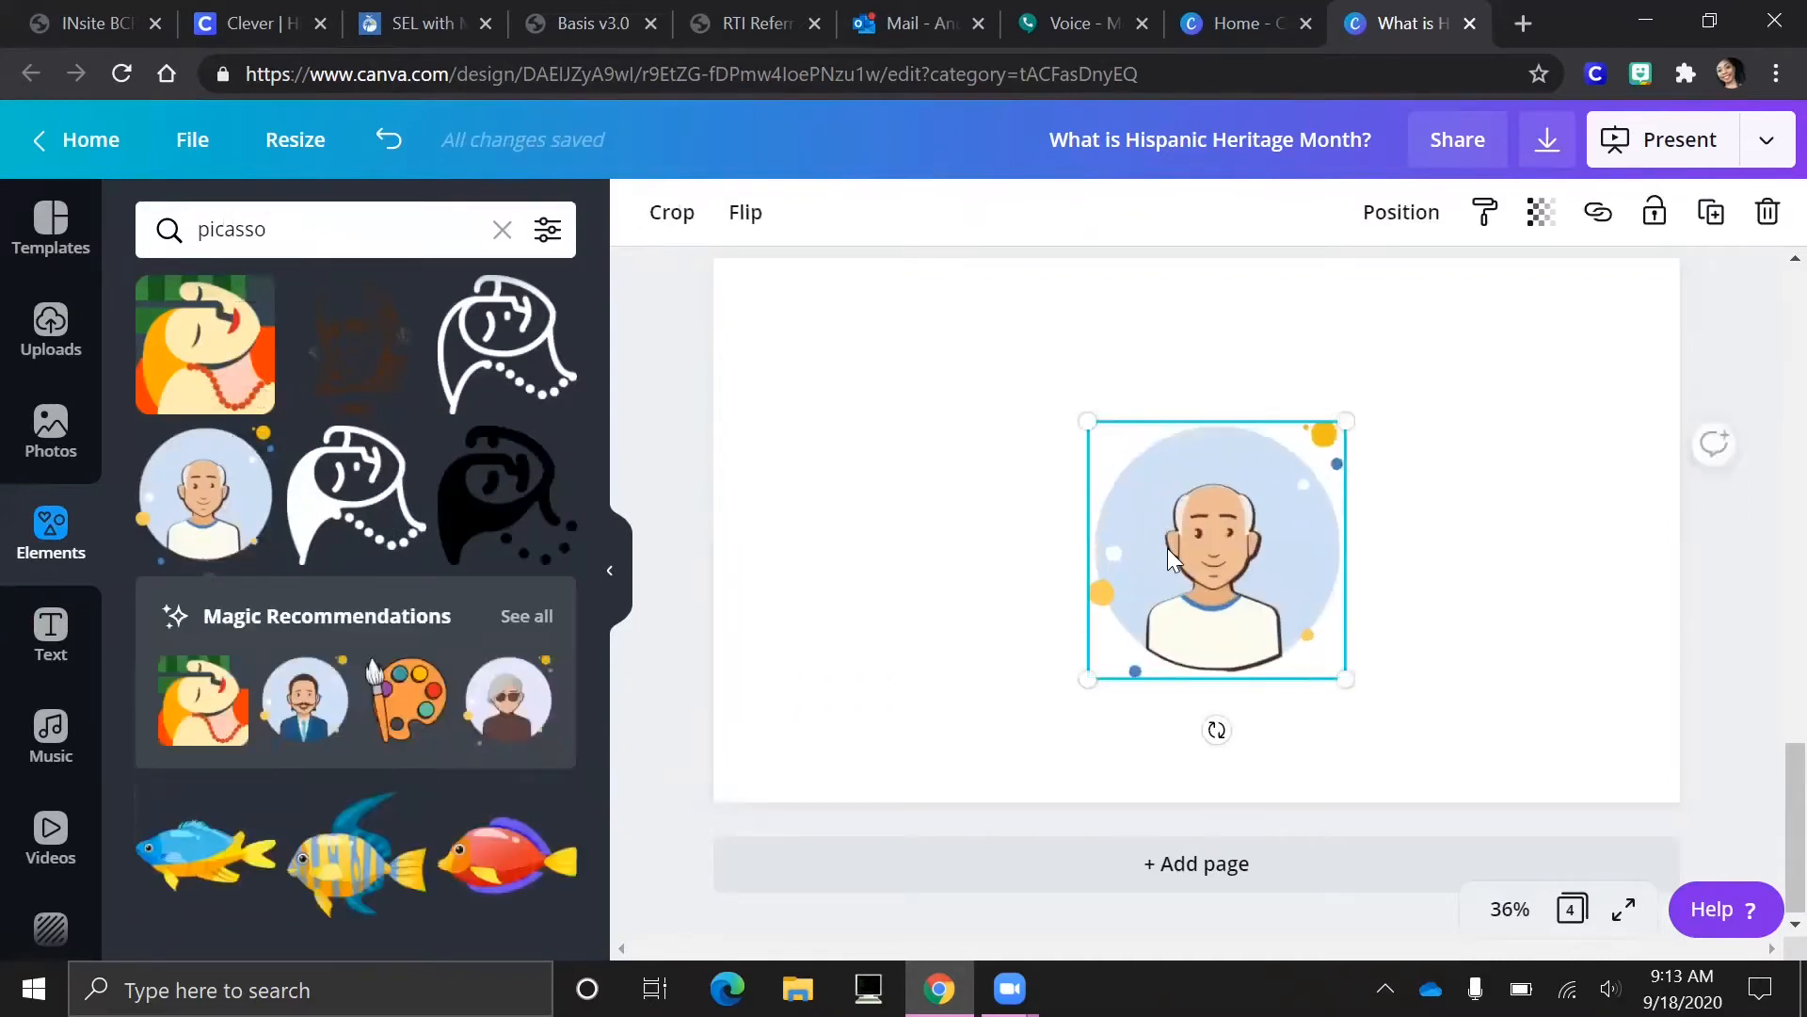
{"action": "left_click_drag", "start_coordinate": [1261, 522], "coordinate": [1512, 405]}
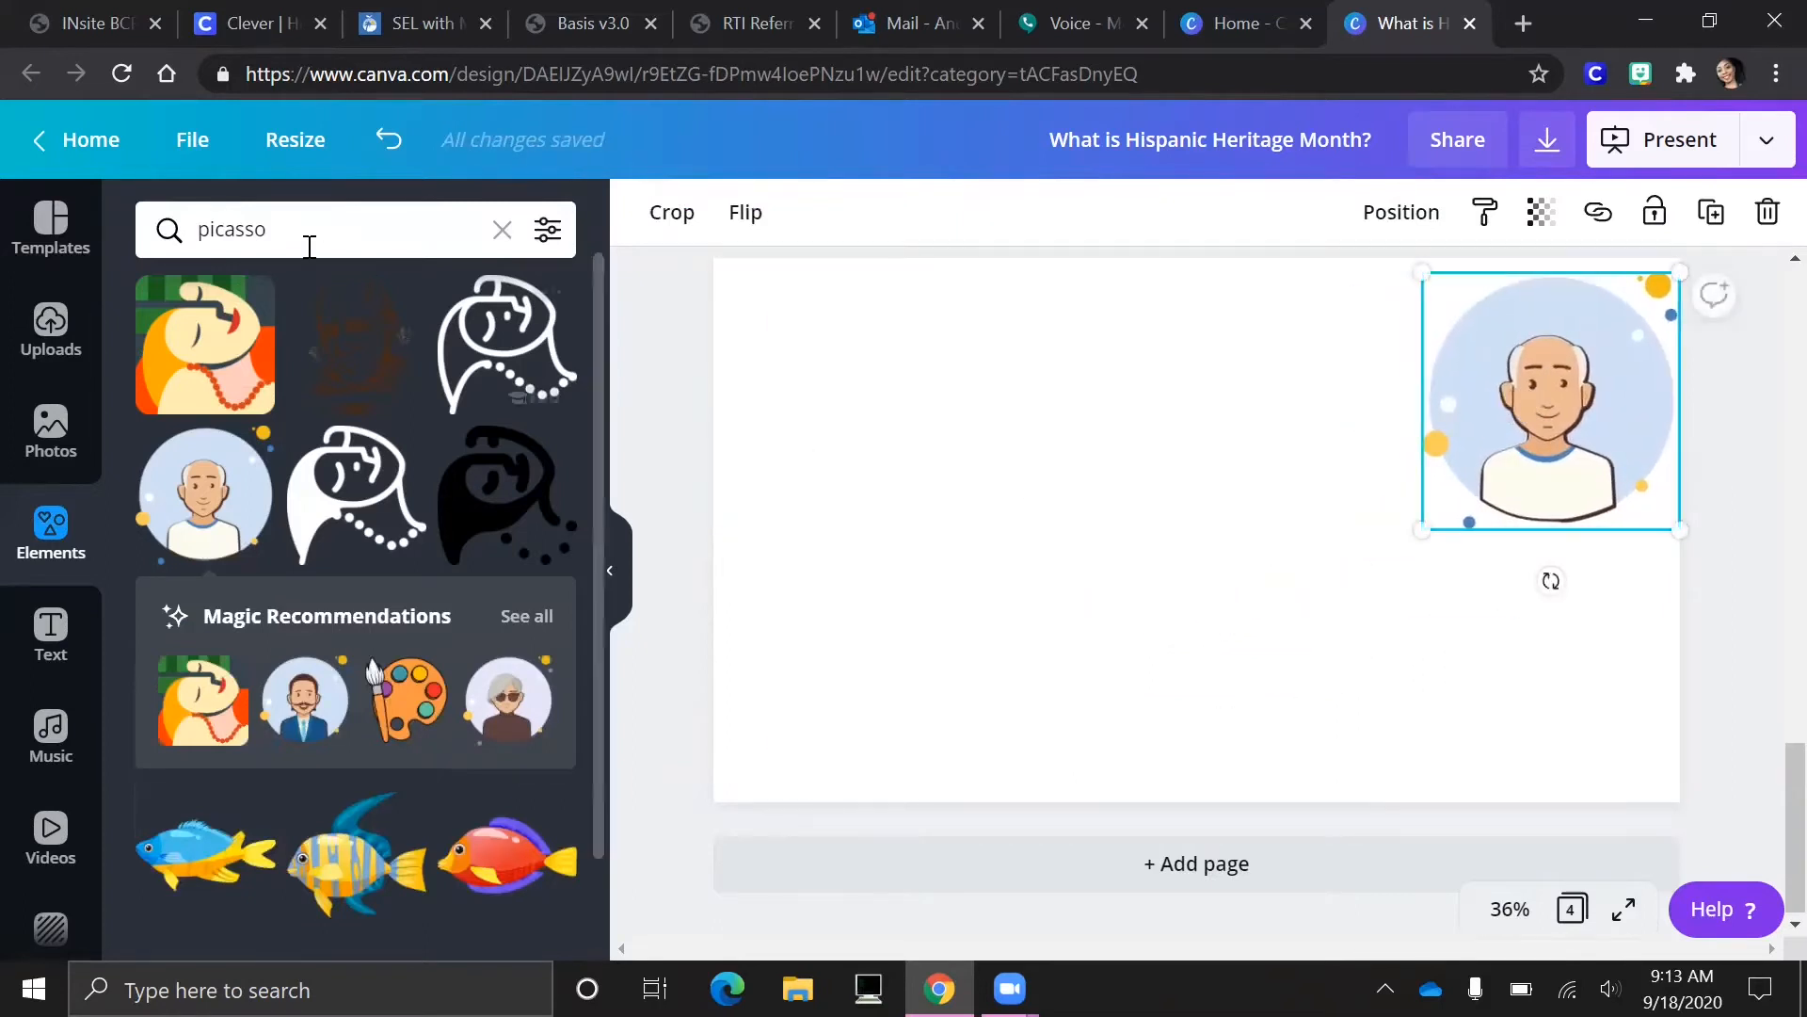
Search the photos for "spain flag" and insert the rippled Spanish flag on page 4.
{"action": "left_click", "coordinate": [266, 236]}
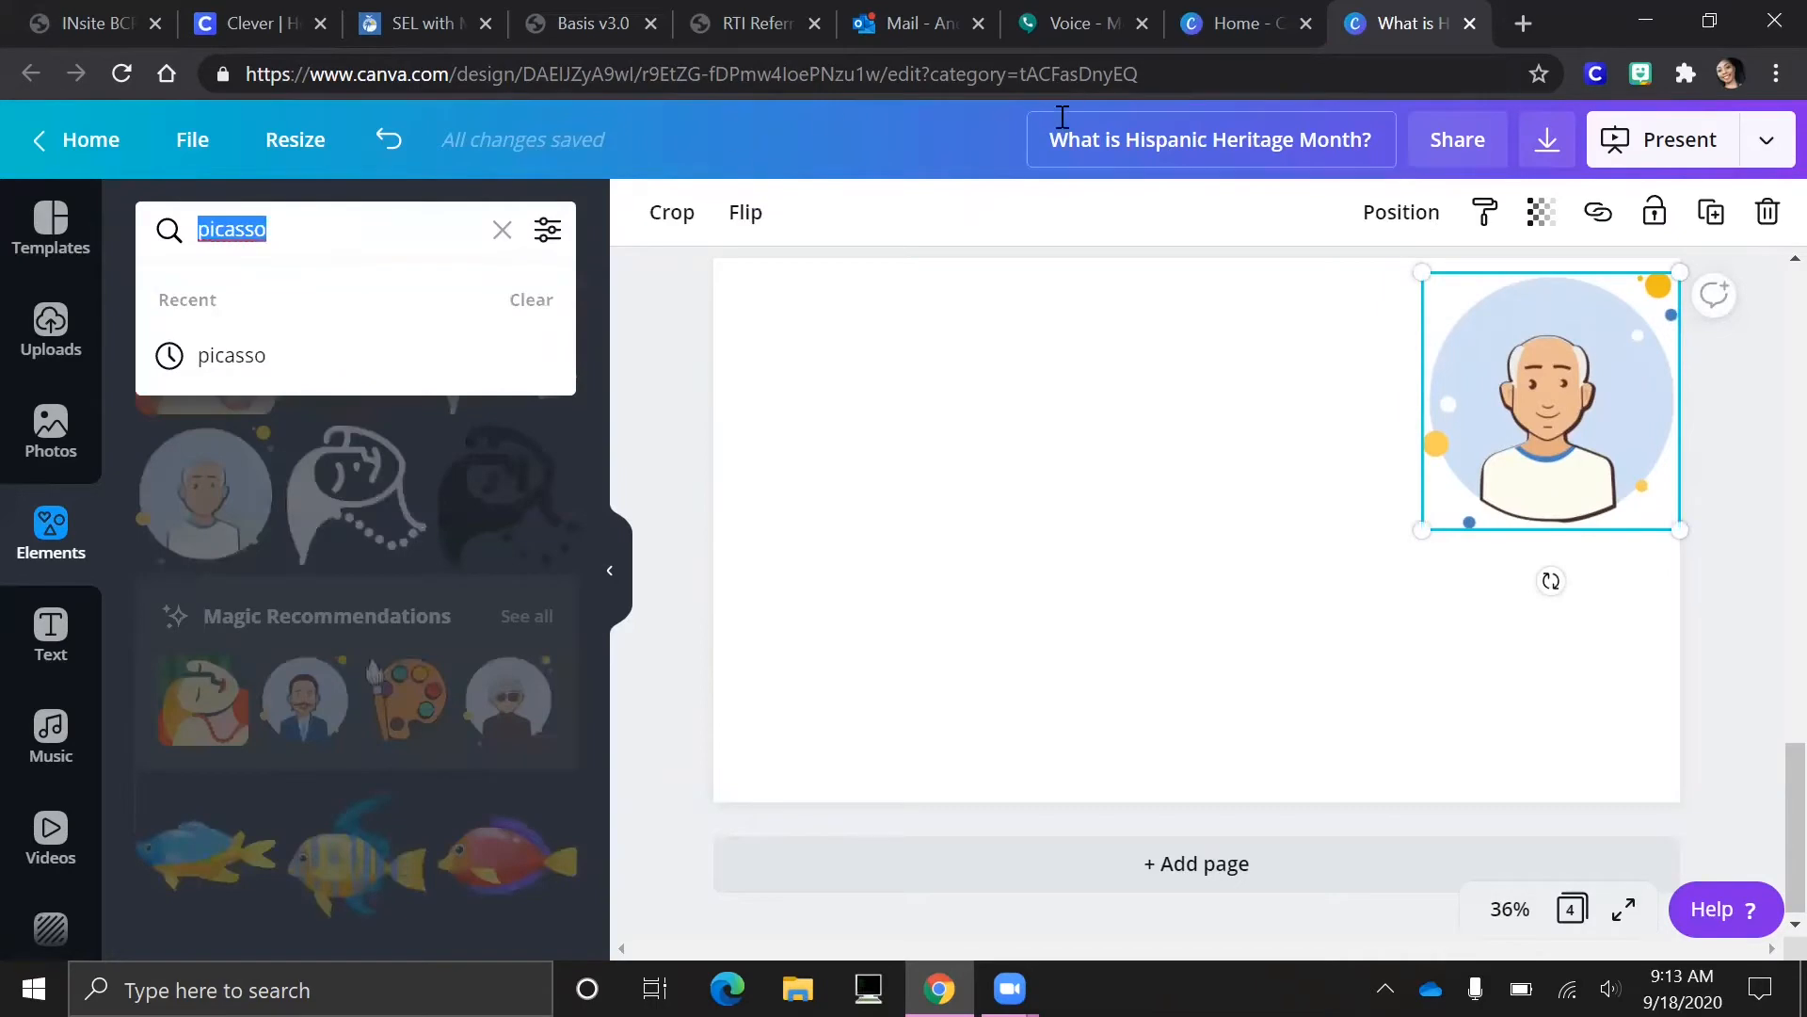
{"action": "type", "text": "spain fl"}
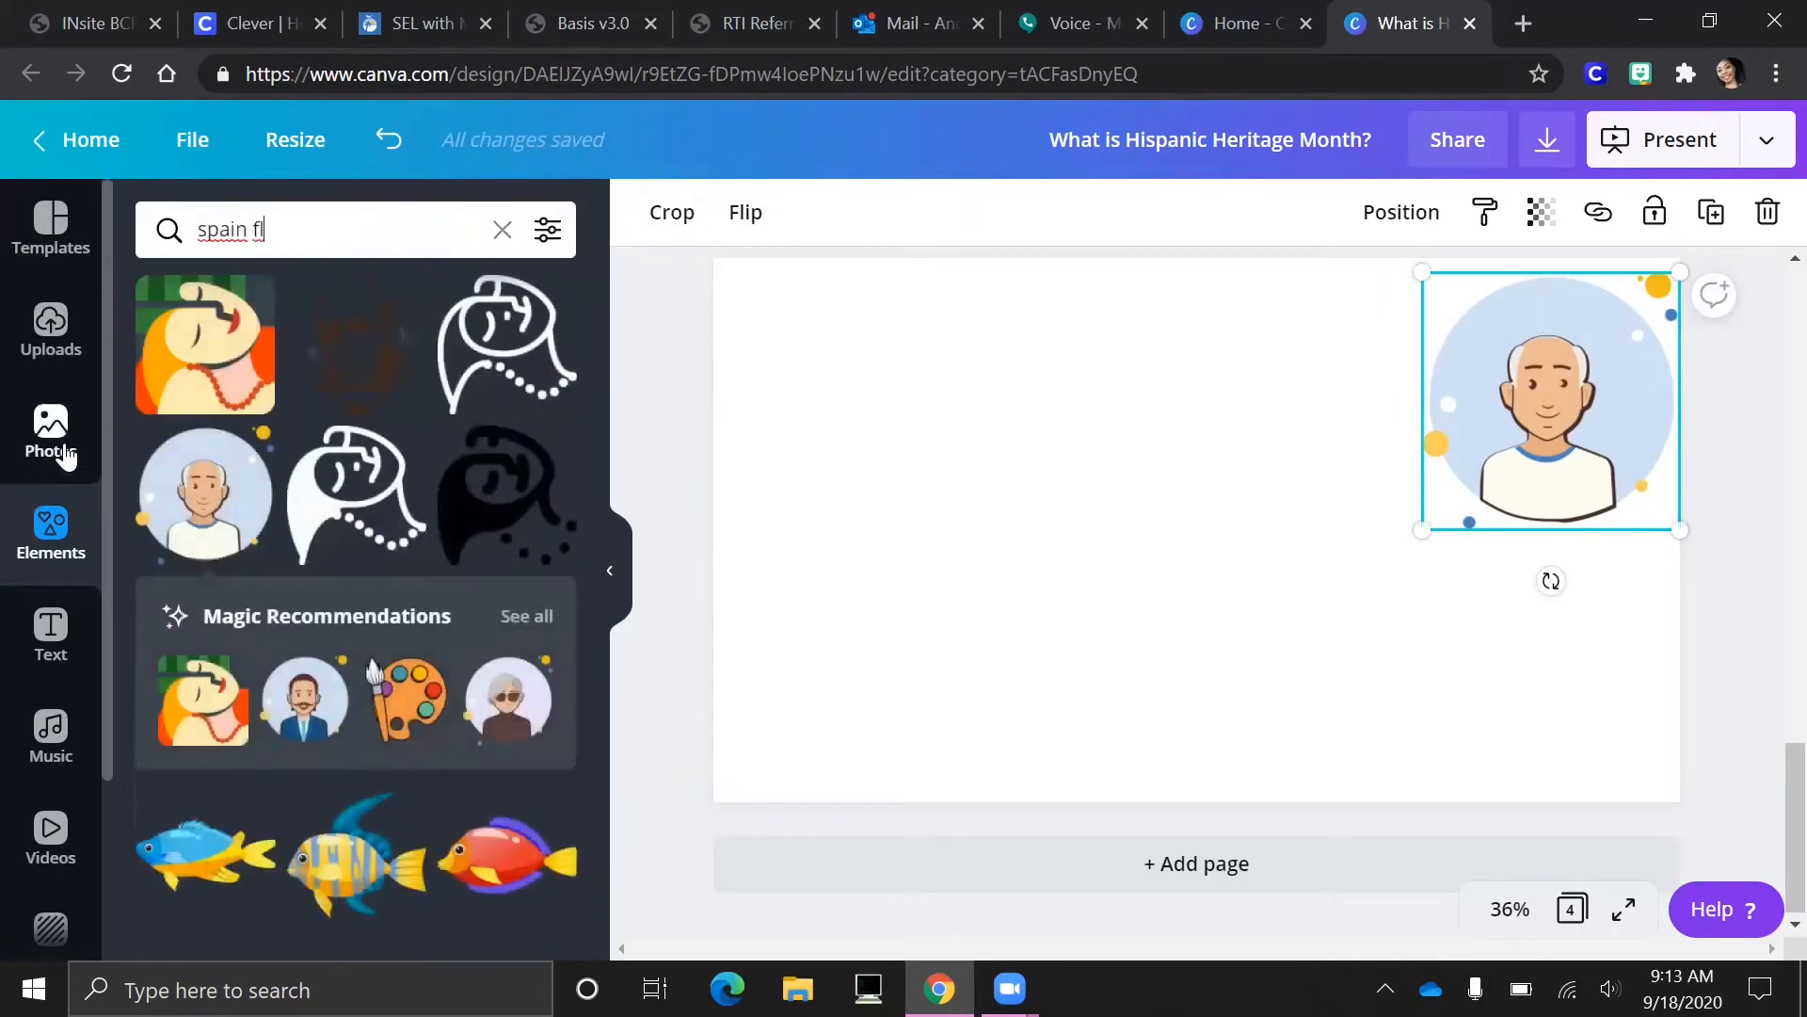
{"action": "left_click", "coordinate": [51, 435]}
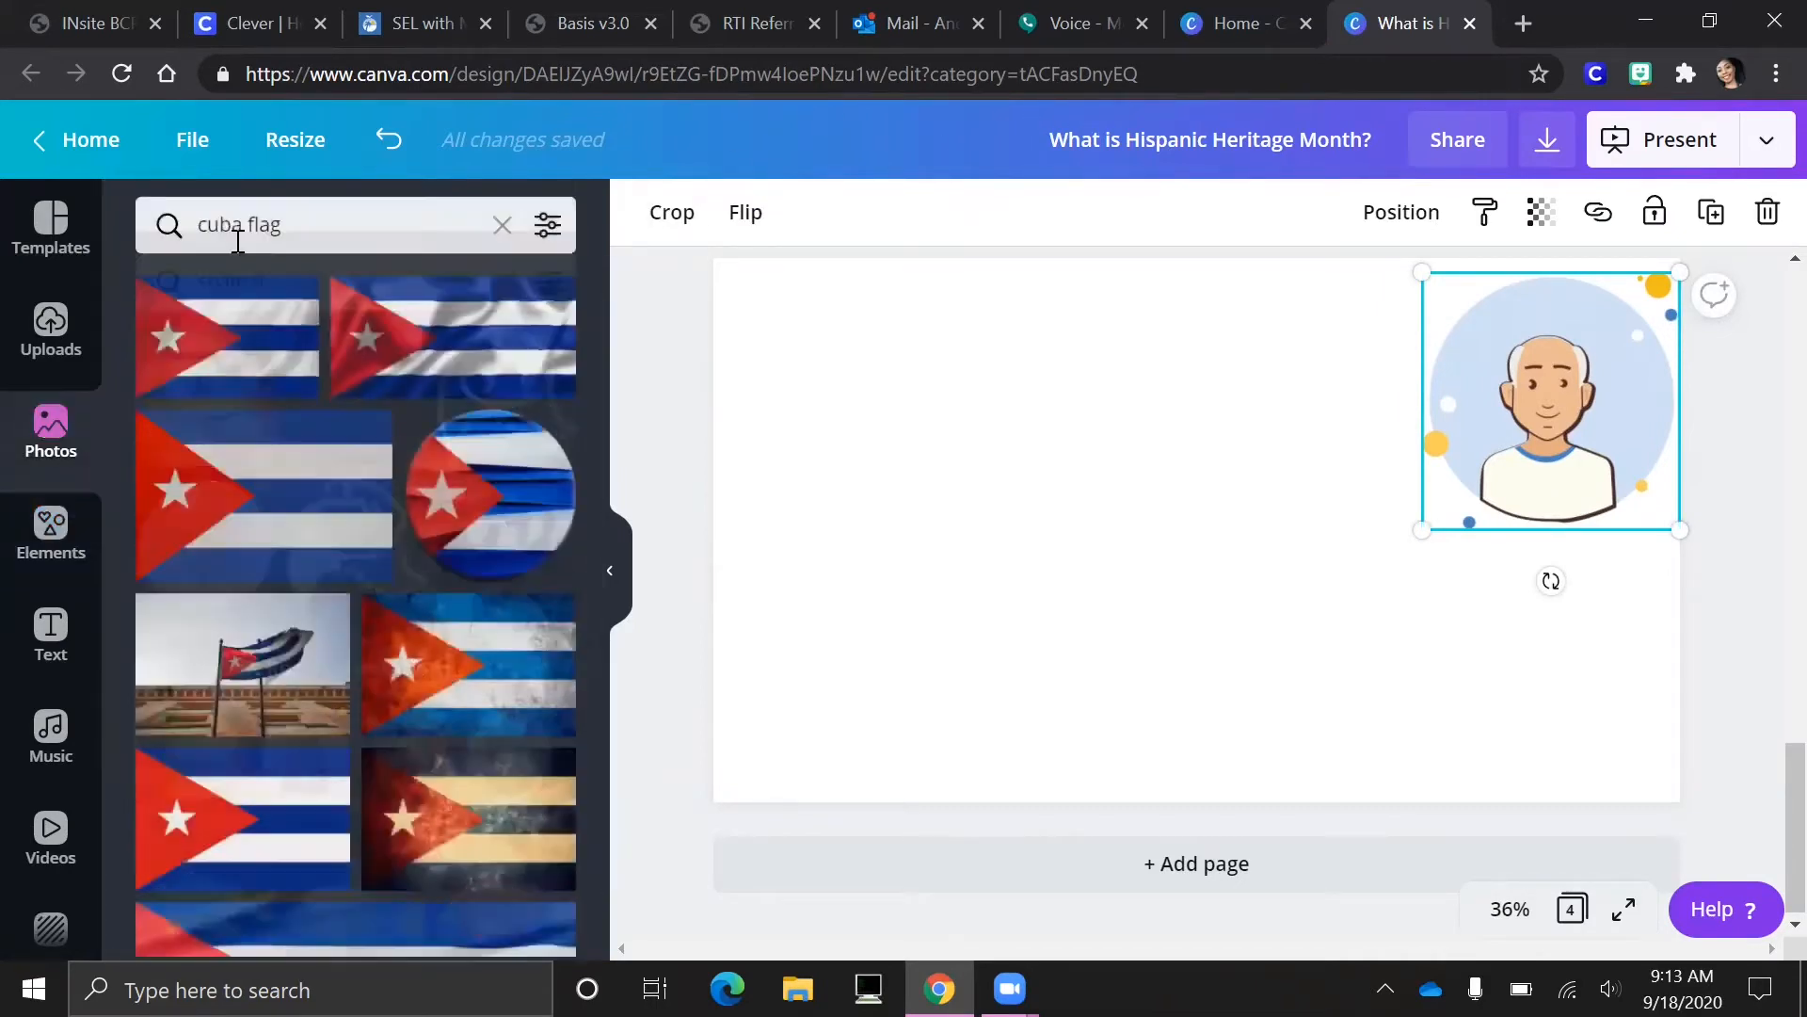
{"action": "left_click", "coordinate": [301, 240]}
{"action": "double_click", "coordinate": [235, 235]}
{"action": "type", "text": "spain"}
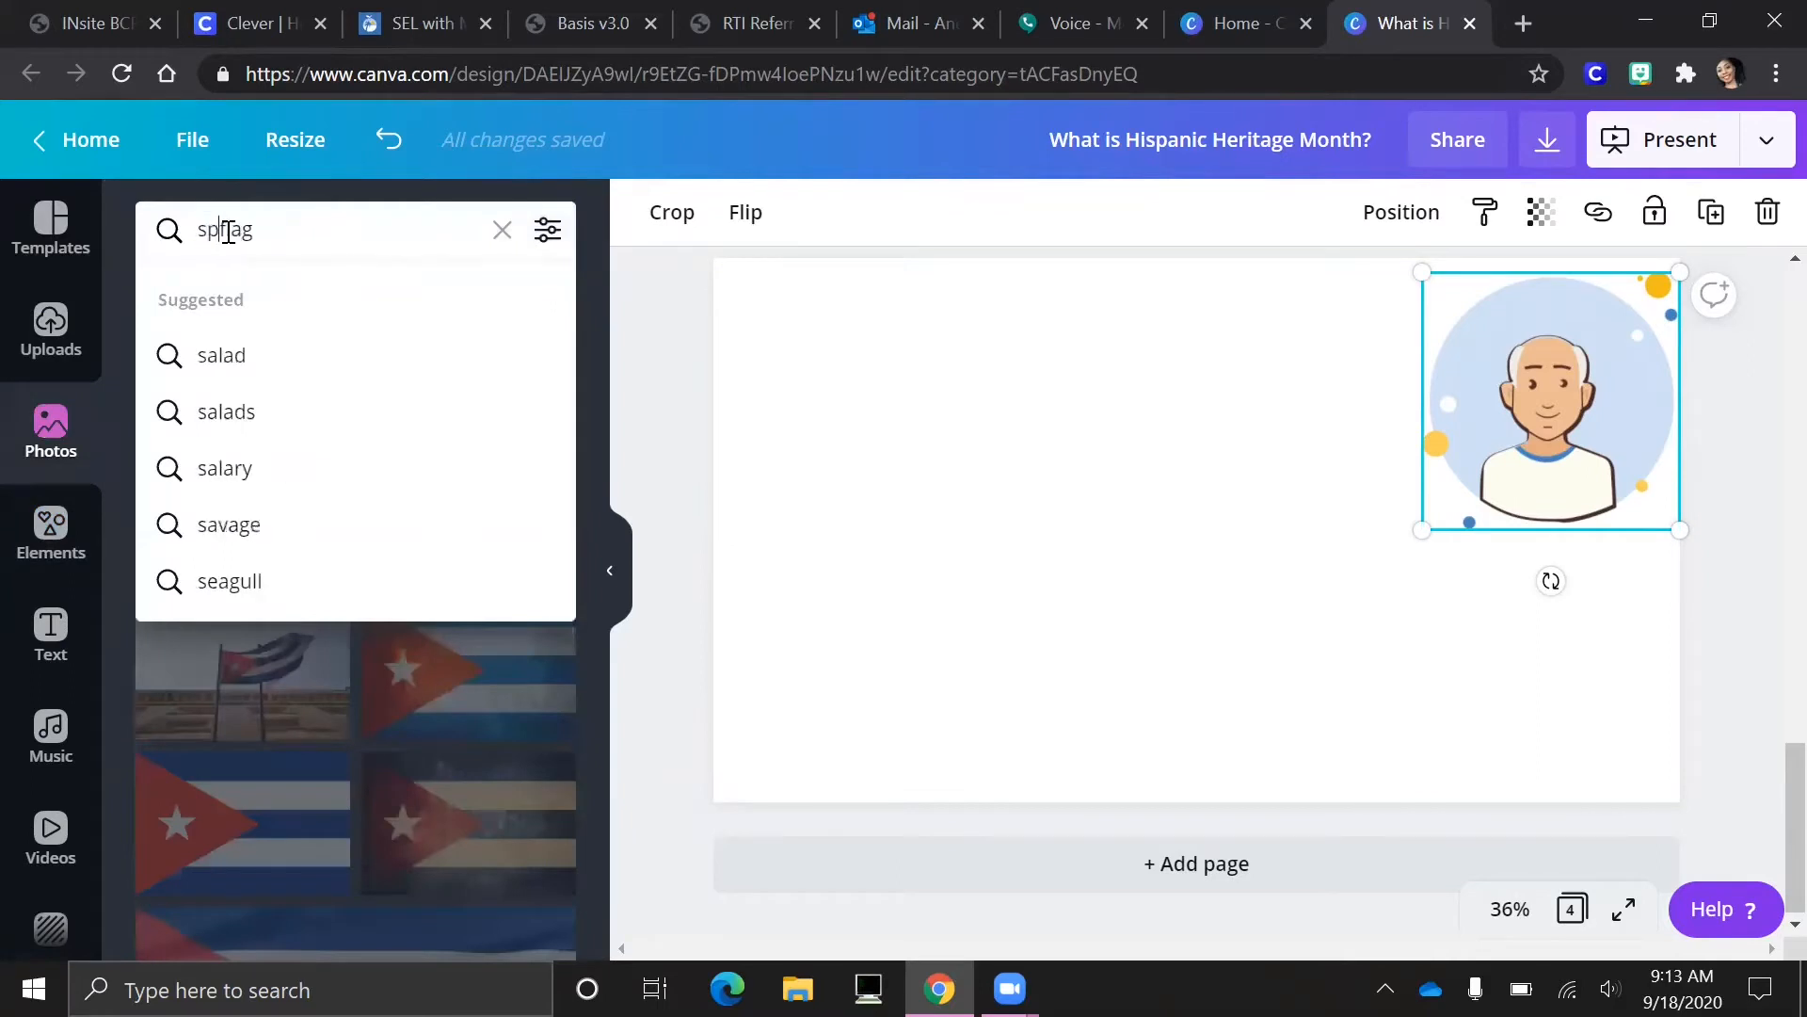
{"action": "key", "text": "Return"}
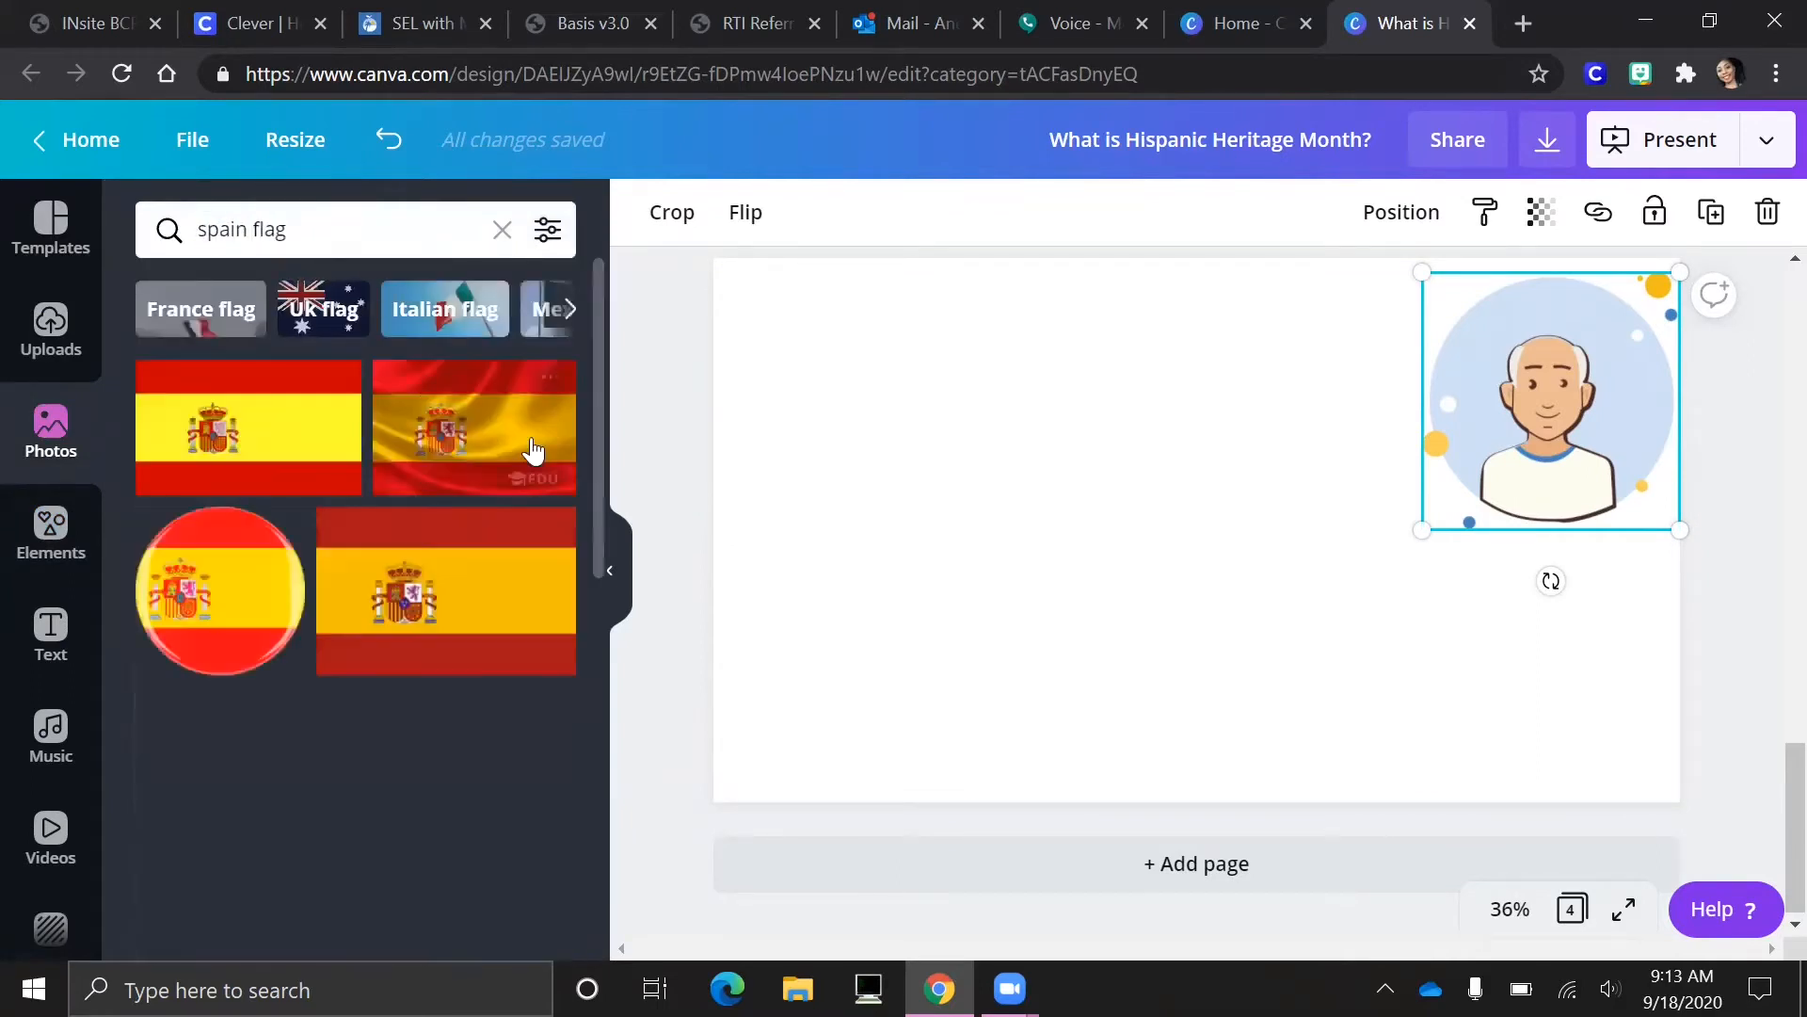
{"action": "left_click", "coordinate": [424, 447]}
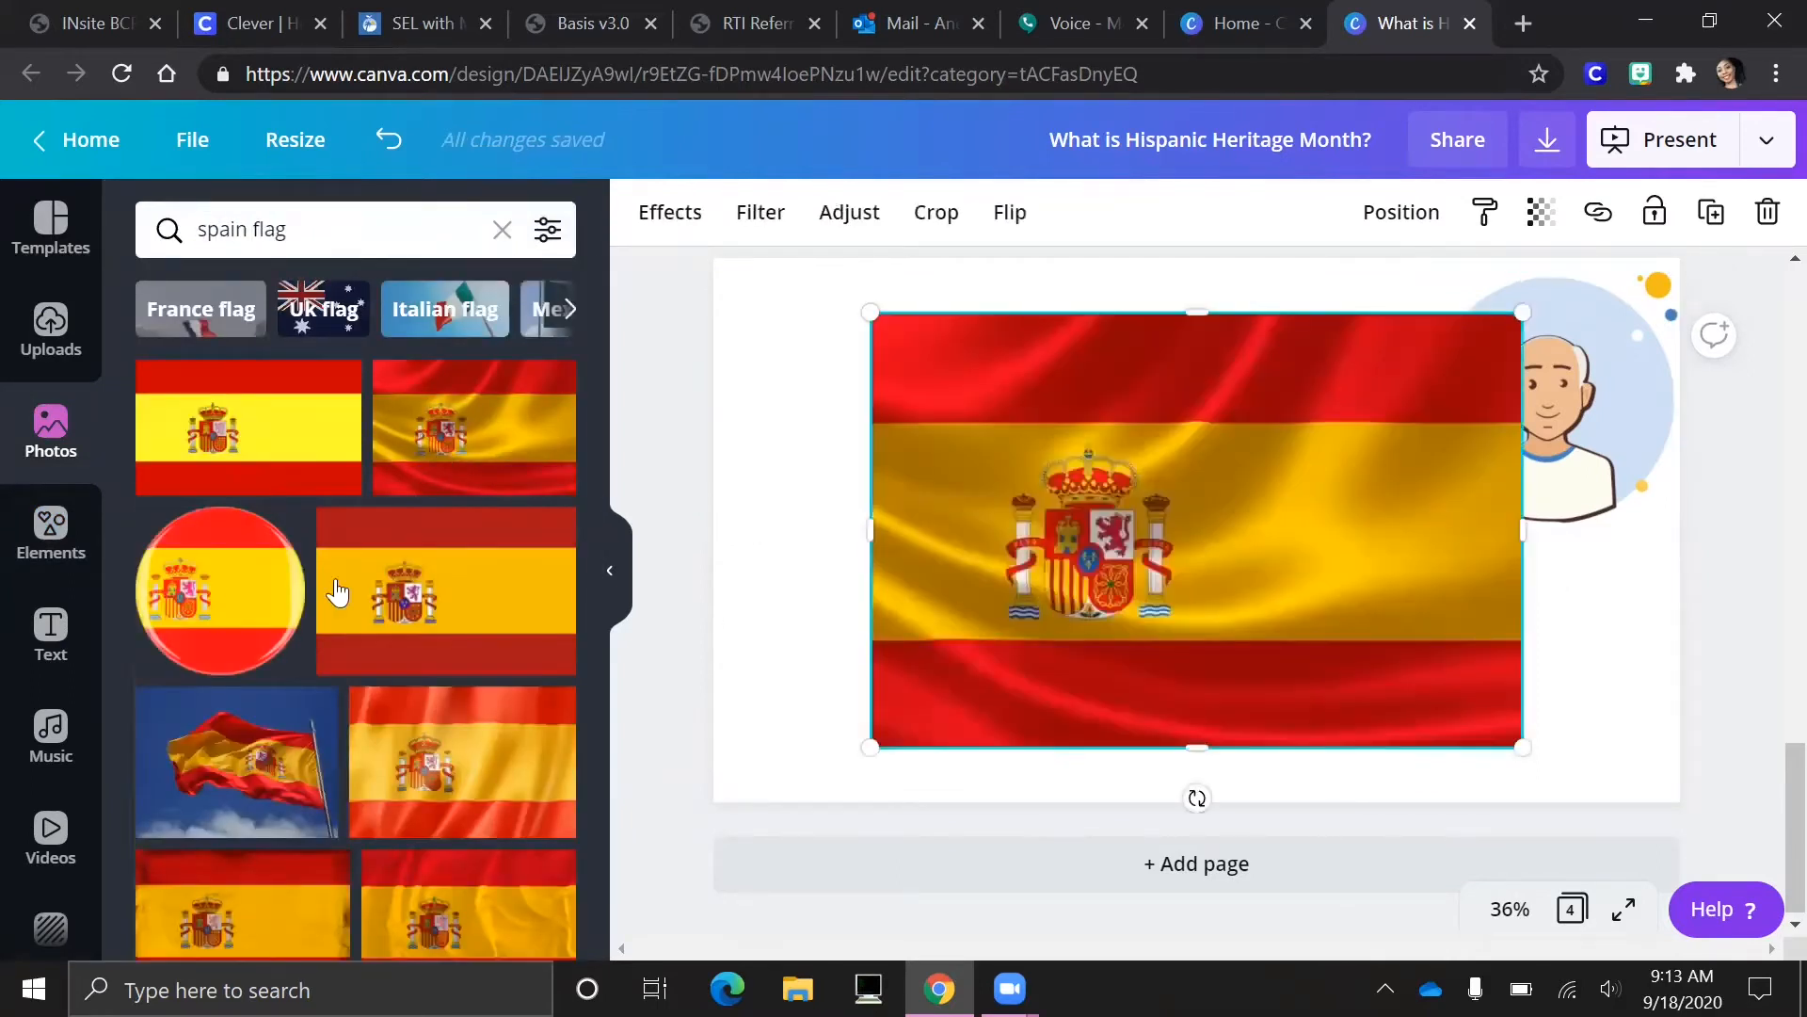
Search the graphic elements for "spain flag" for comparison and return to the flag photos.
{"action": "left_click", "coordinate": [51, 527]}
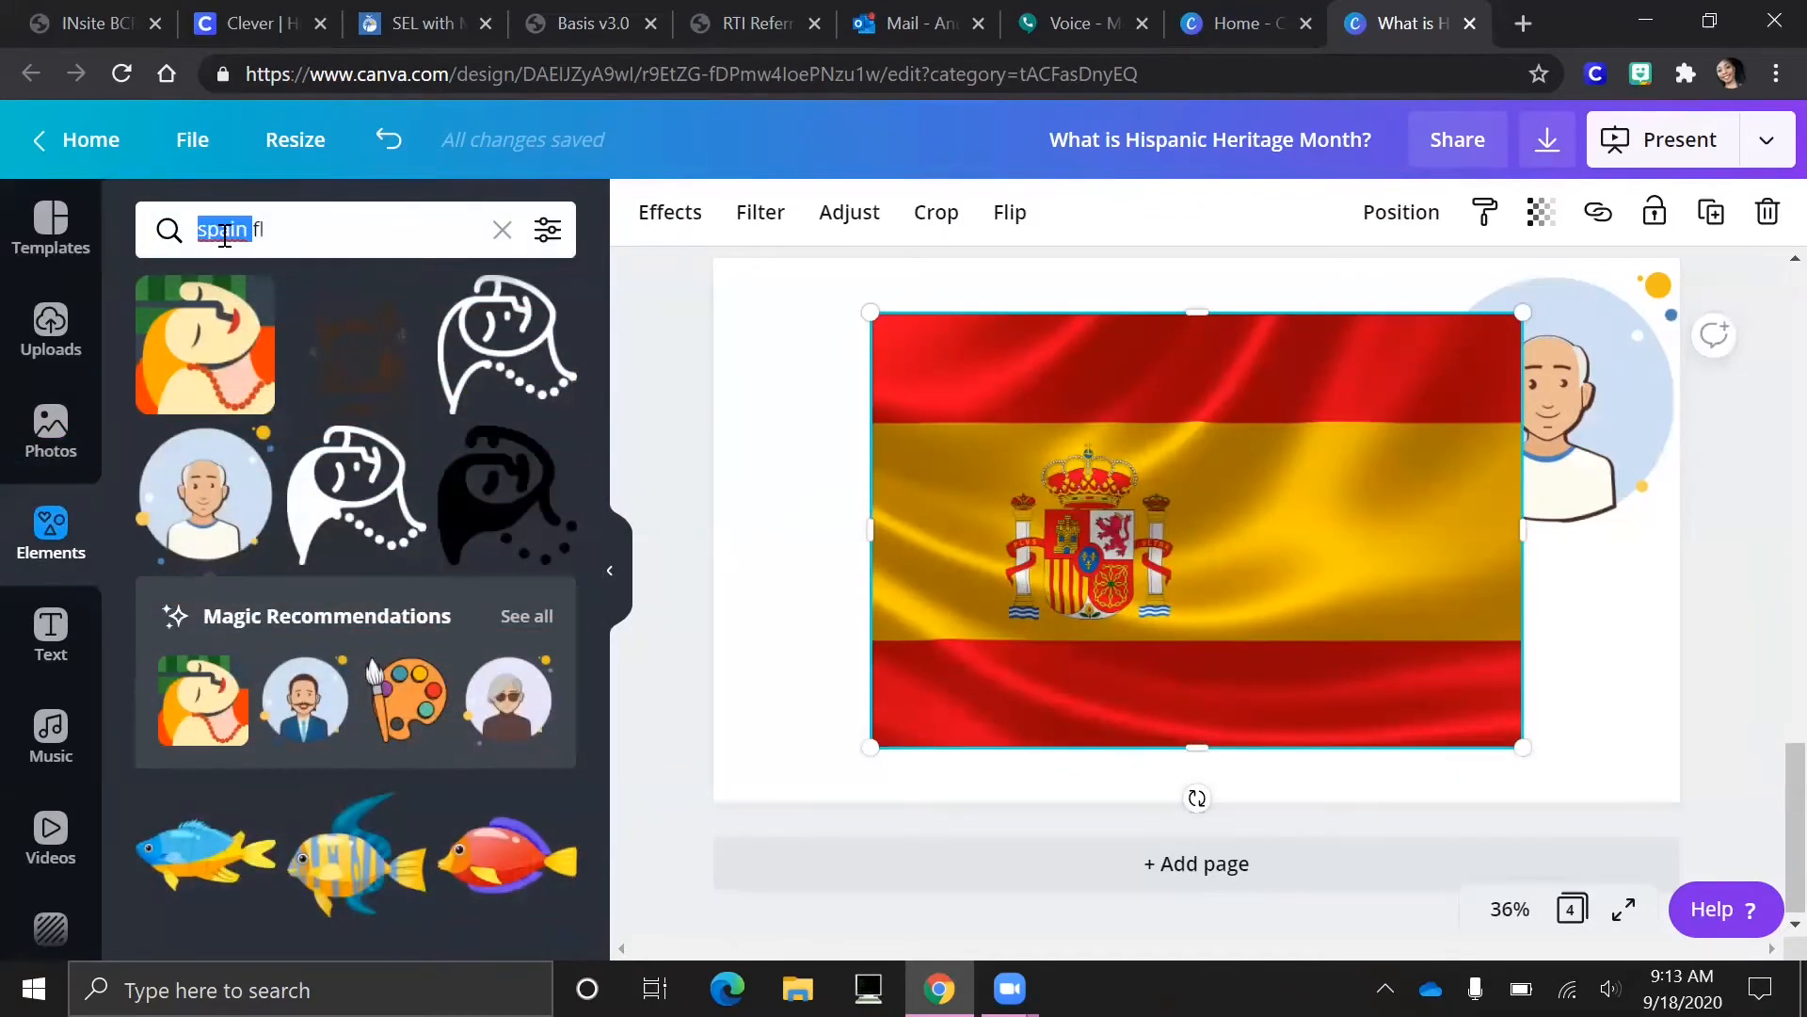
{"action": "type", "text": "g"}
{"action": "key", "text": "Return"}
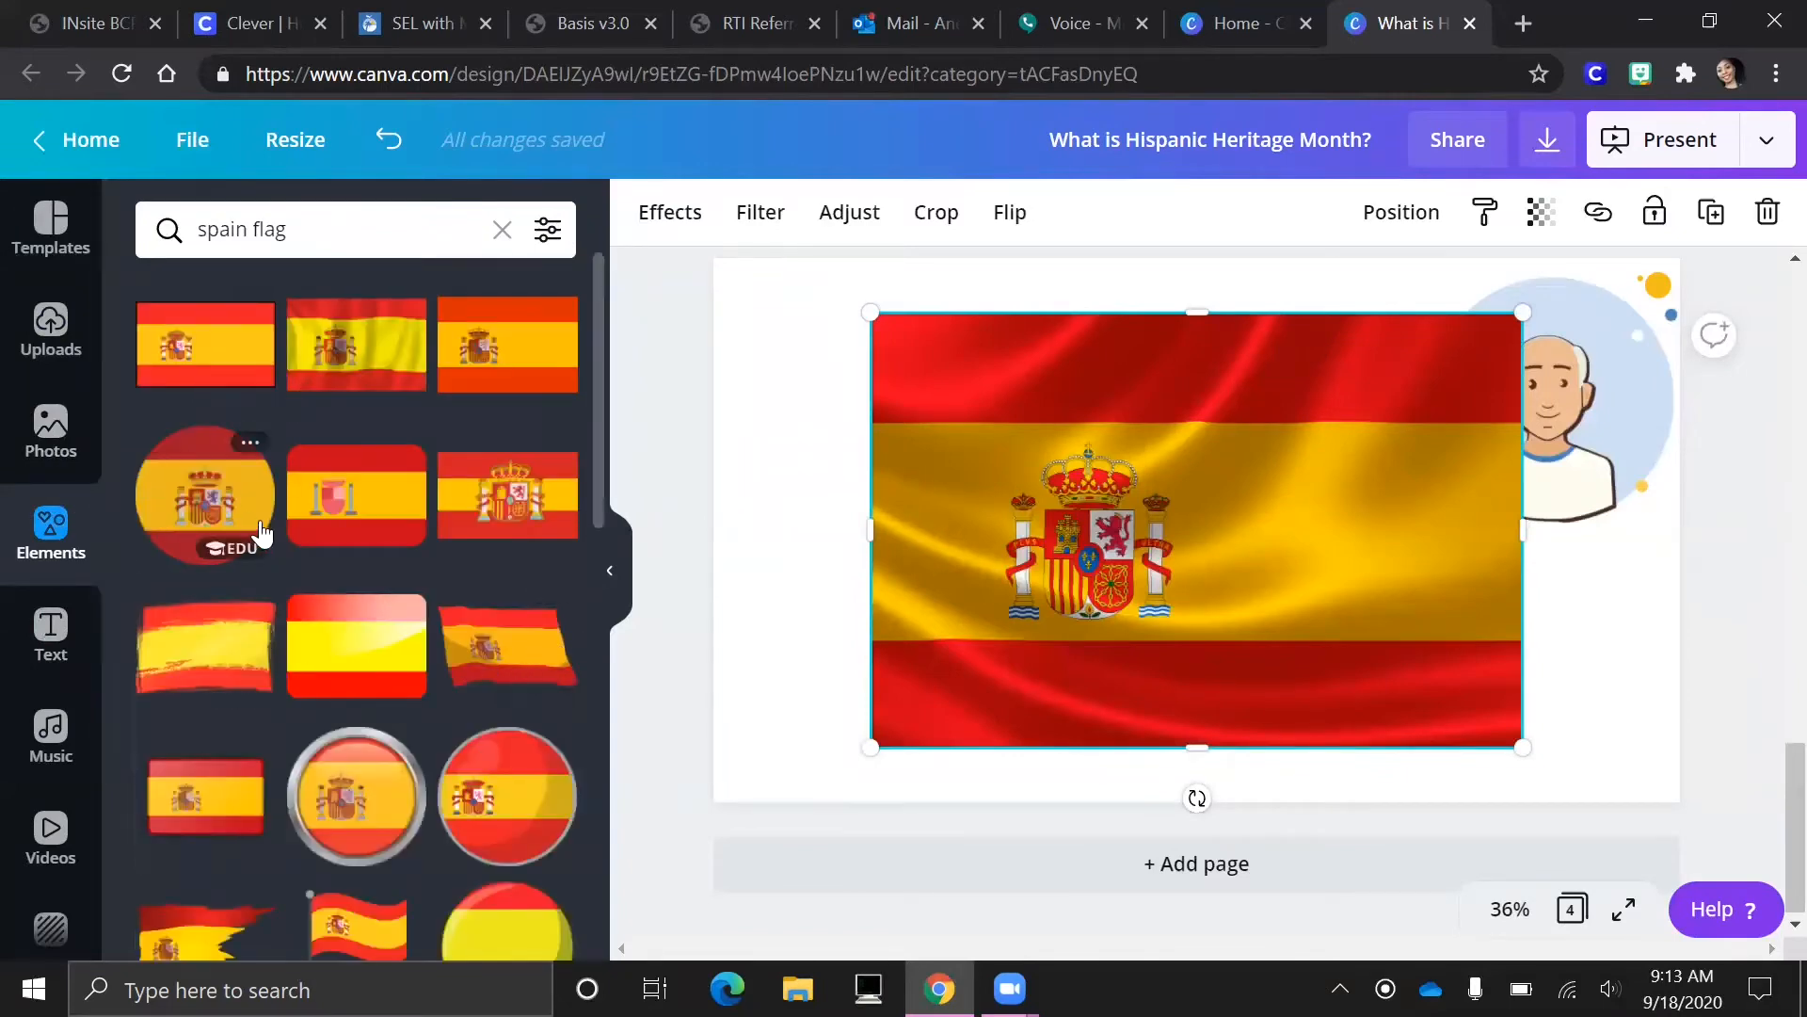
{"action": "left_click", "coordinate": [53, 433]}
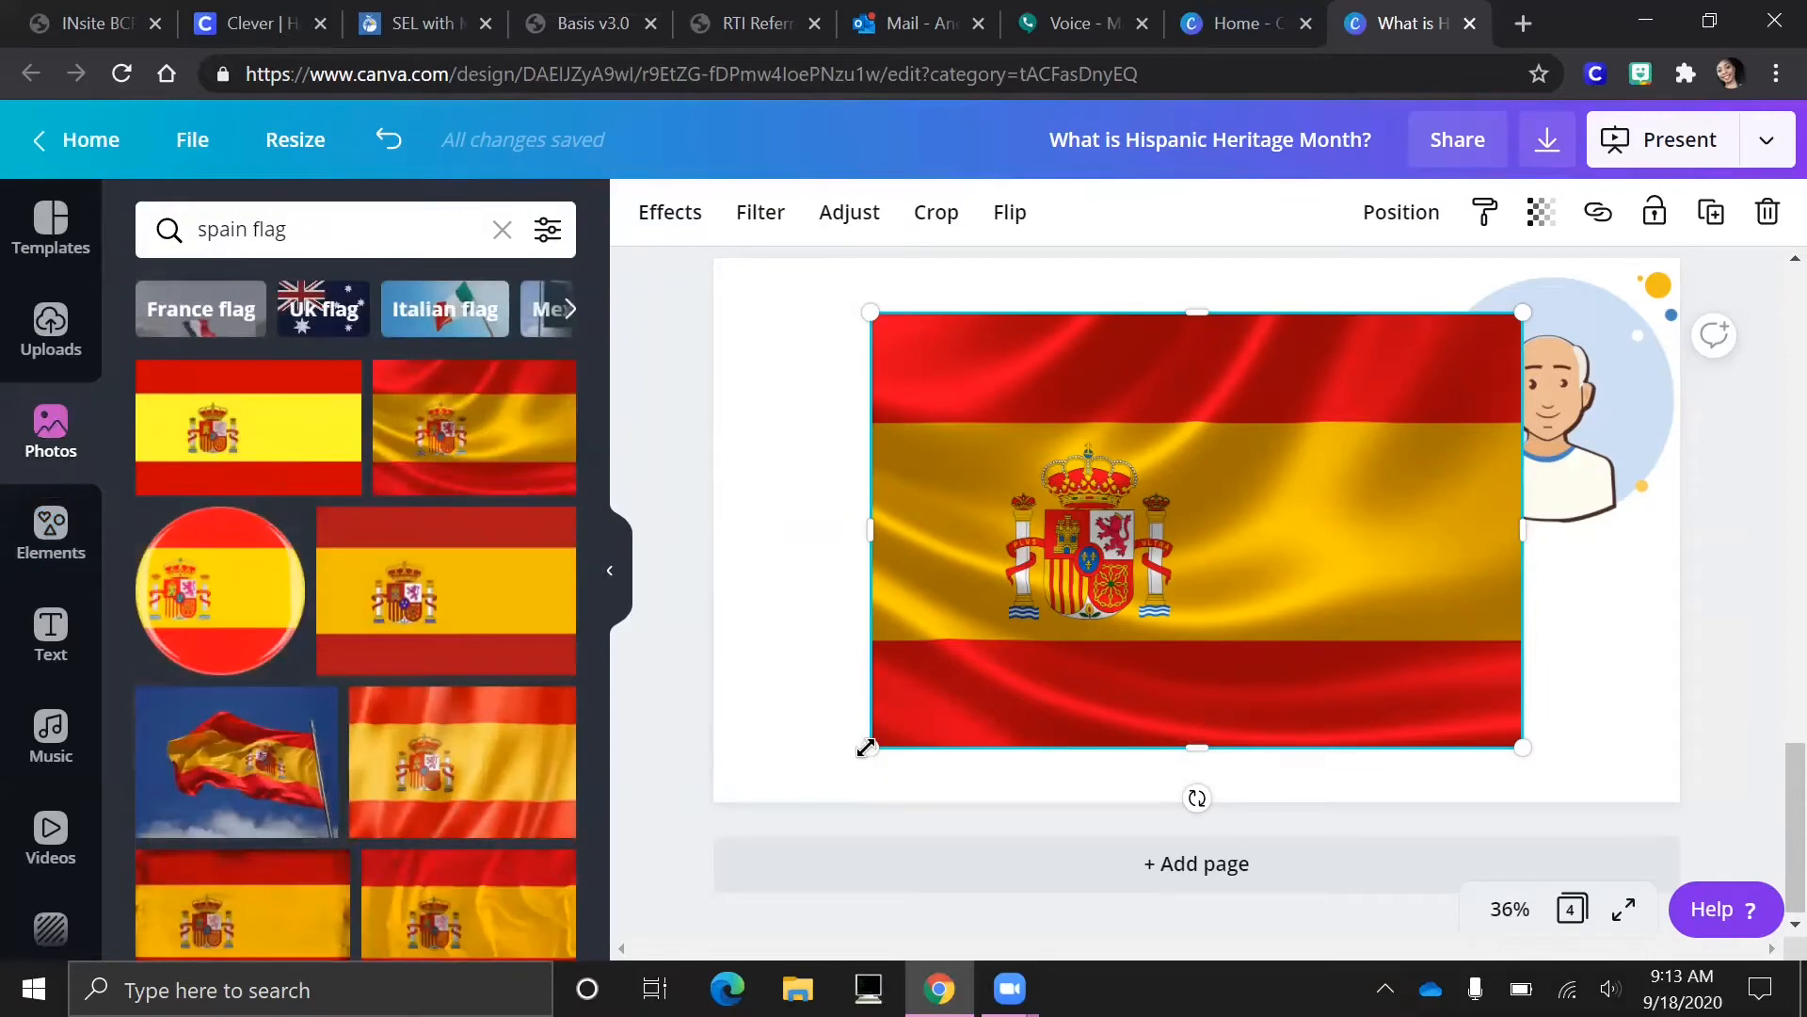
Enlarge the Spanish flag to about 1,983 by 1,322 so it covers page 4, and set its transparency to 27.
{"action": "left_click_drag", "start_coordinate": [866, 748], "coordinate": [694, 859]}
{"action": "left_click_drag", "start_coordinate": [1522, 312], "coordinate": [1690, 247]}
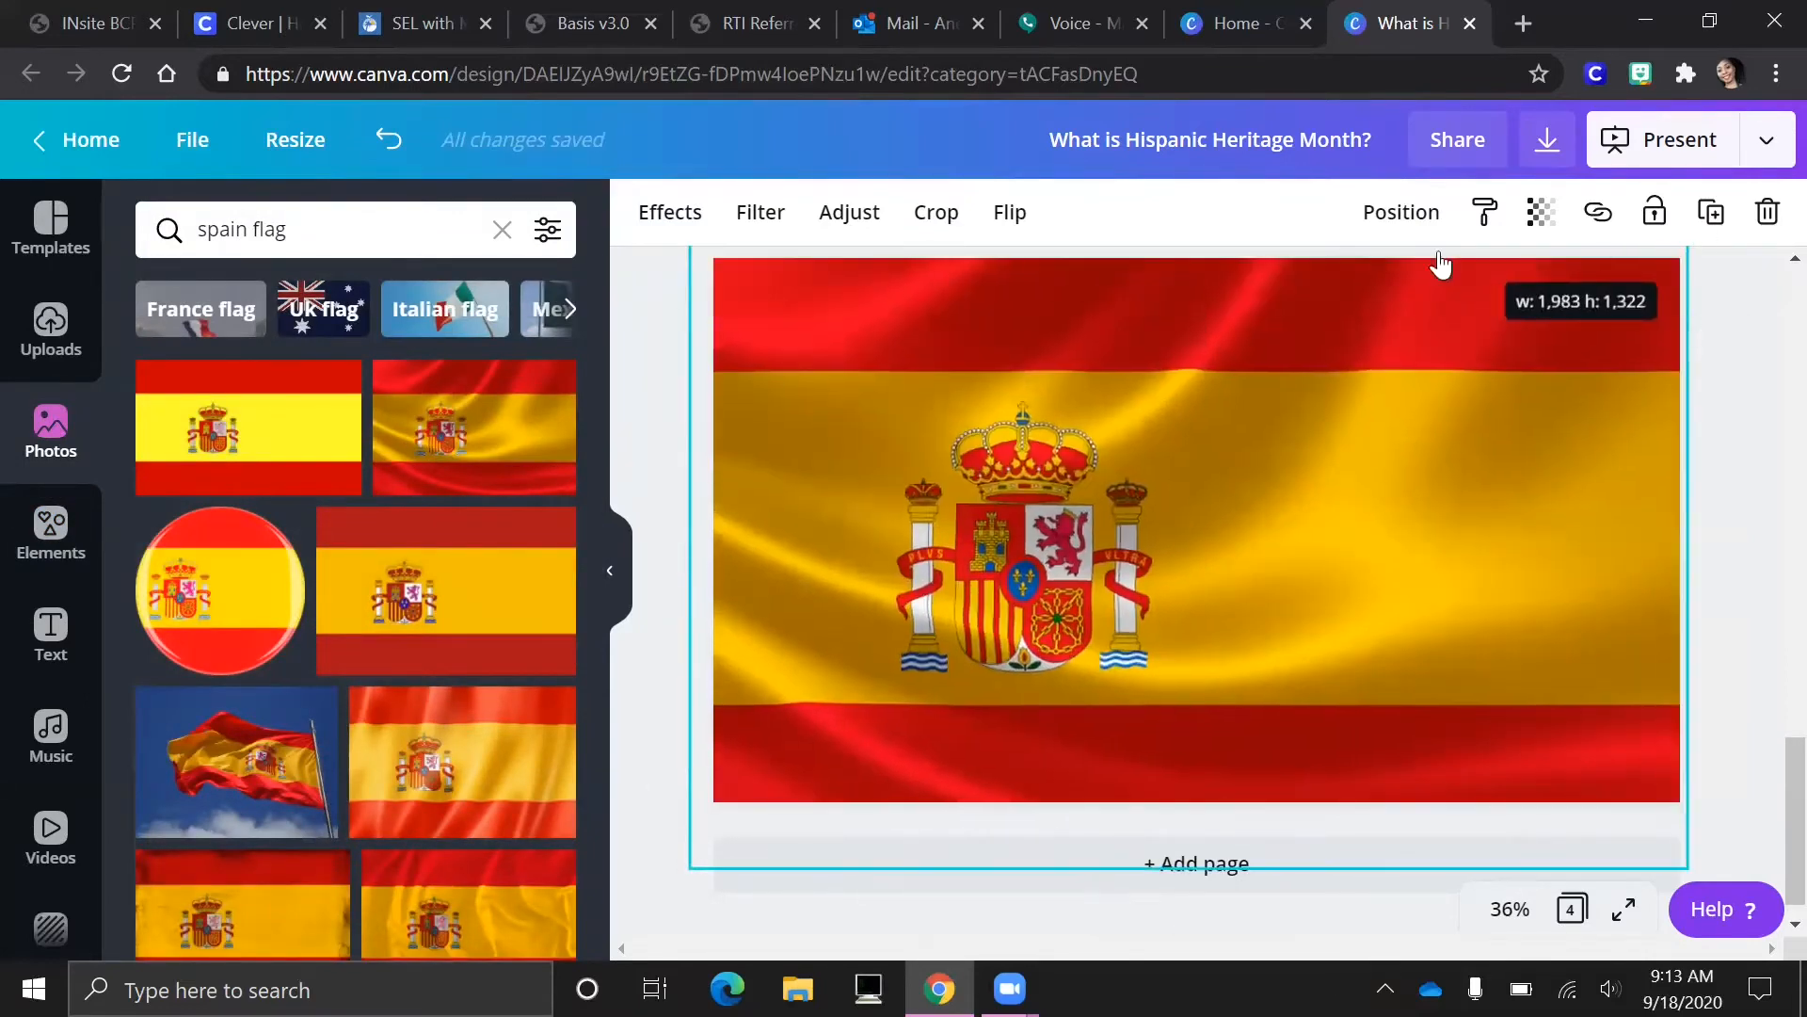
{"action": "left_click", "coordinate": [1537, 214]}
{"action": "left_click_drag", "start_coordinate": [1452, 298], "coordinate": [1327, 286]}
Send the Spanish flag on page 4 backward behind the bald man avatar.
{"action": "left_click", "coordinate": [1399, 211]}
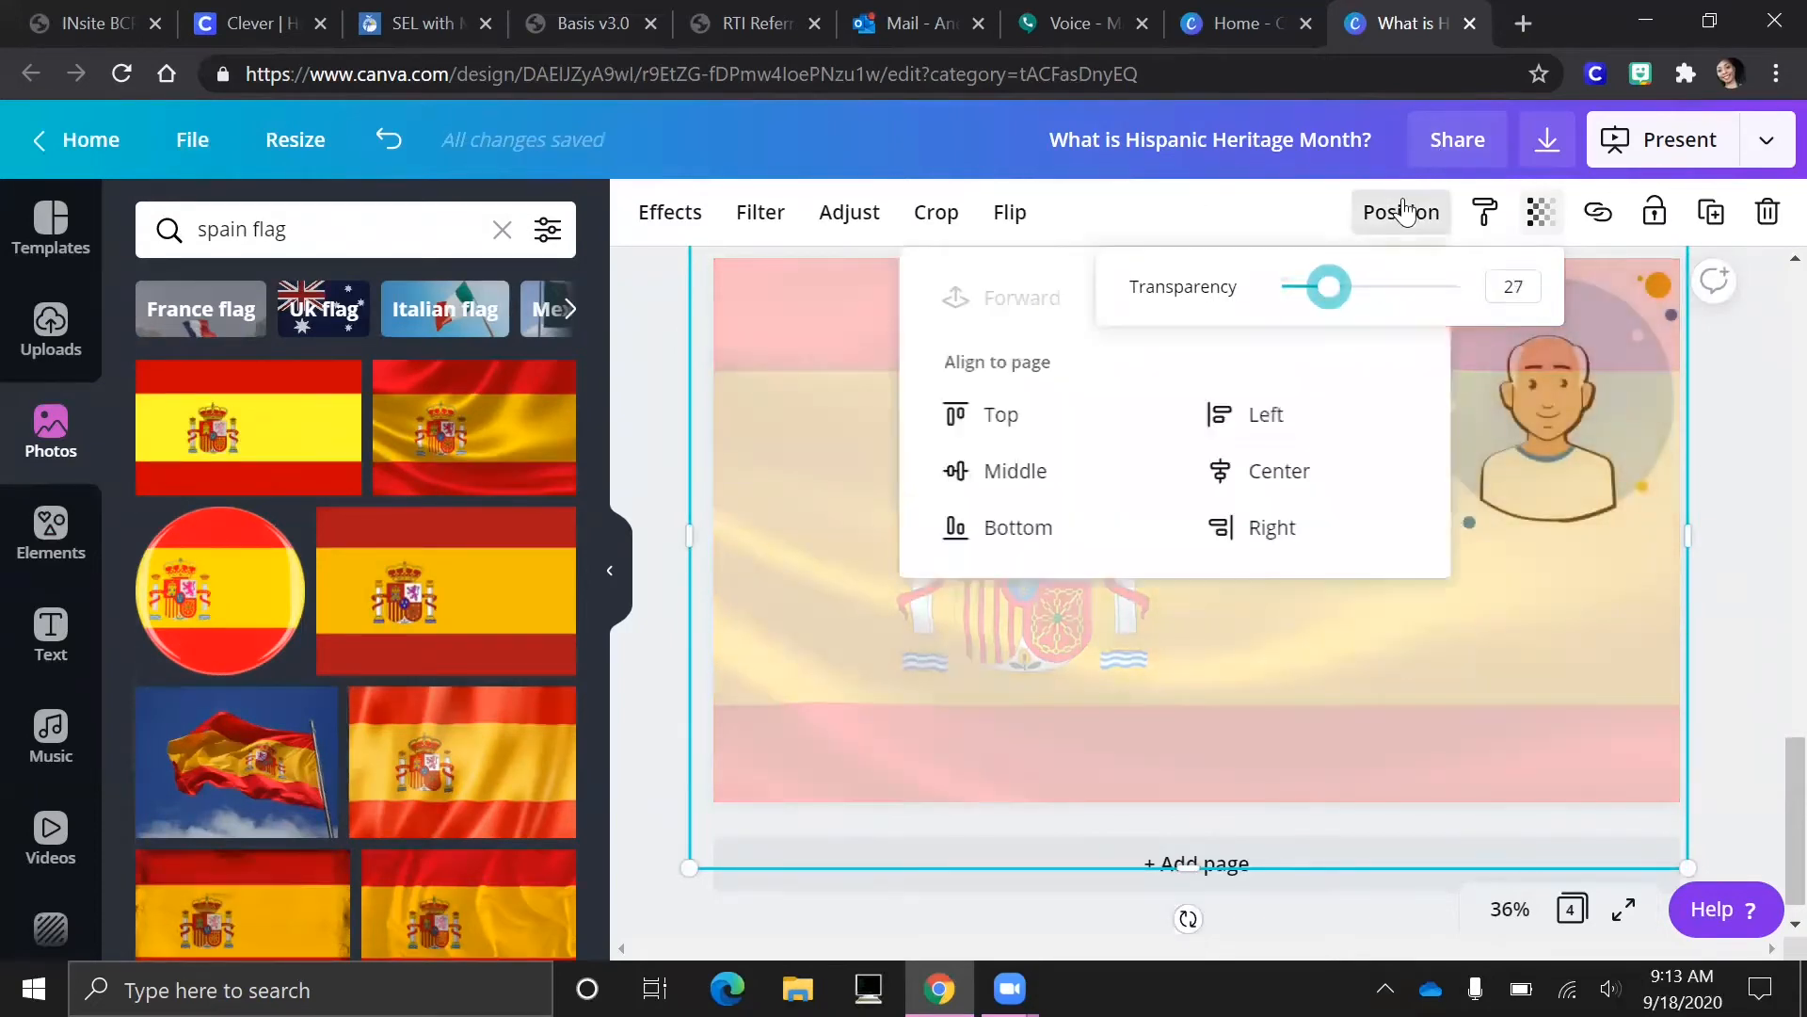
{"action": "left_click", "coordinate": [1297, 298]}
{"action": "left_click", "coordinate": [1597, 643]}
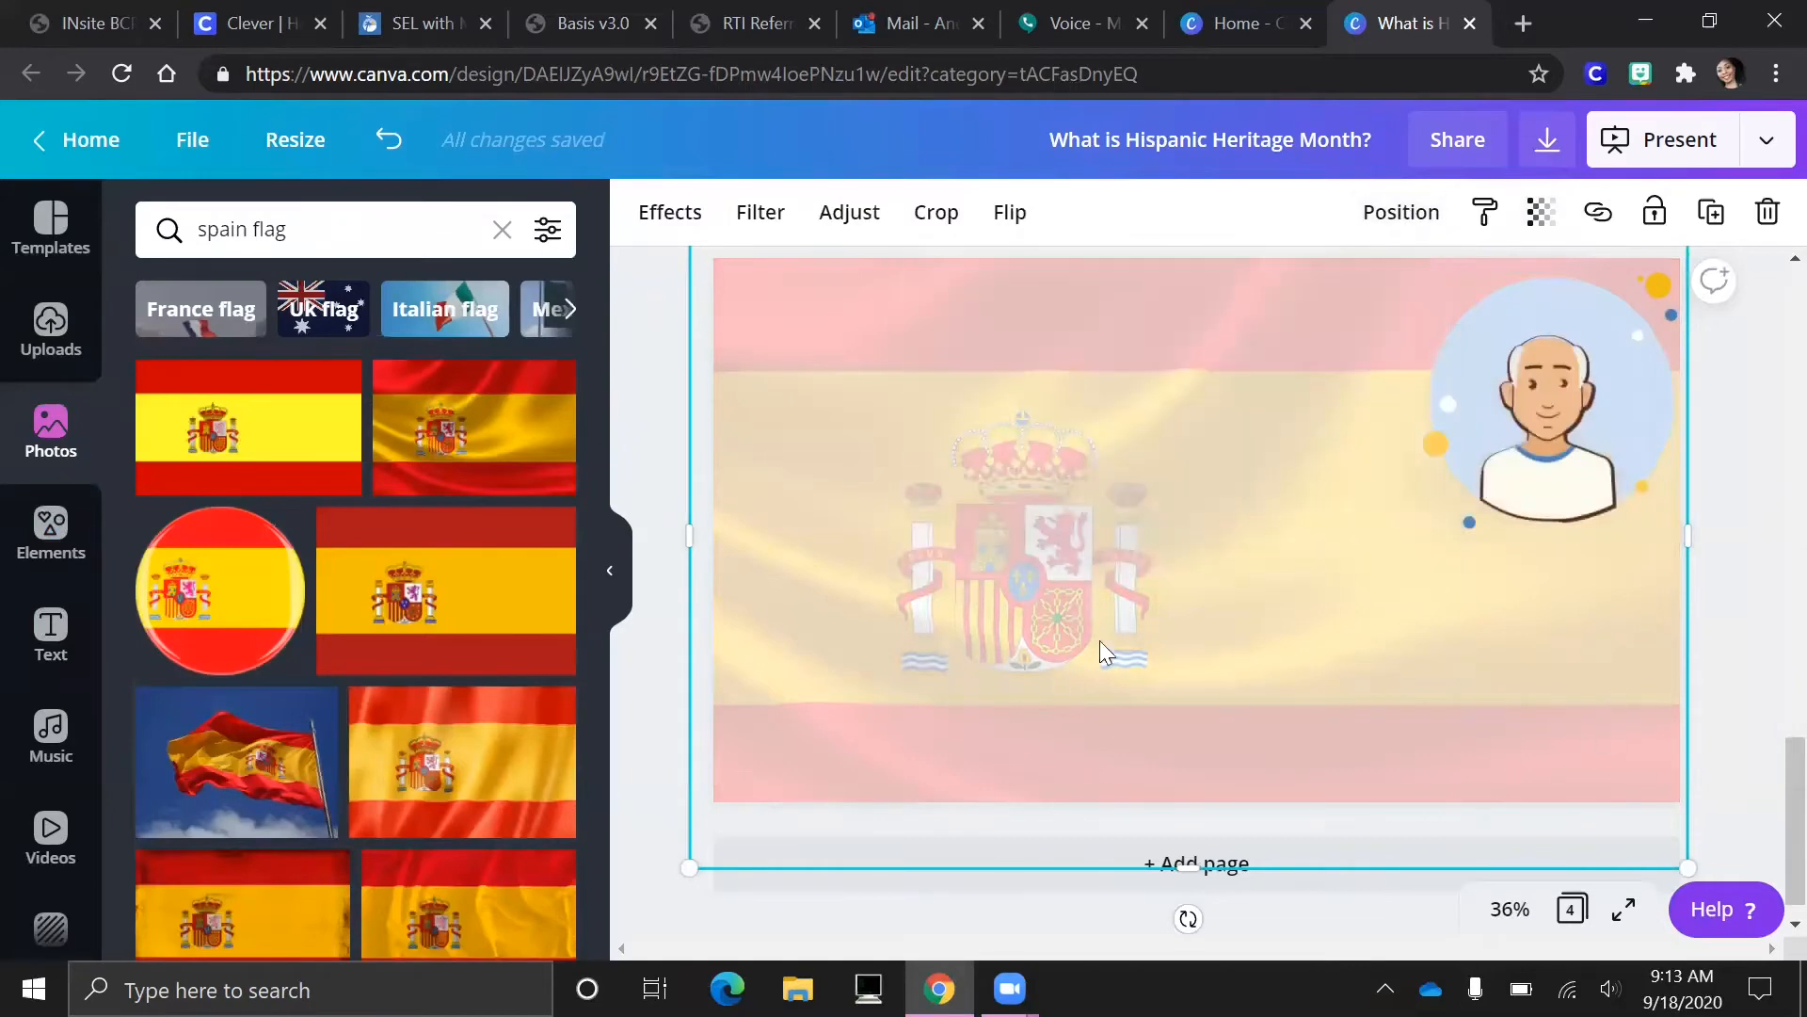
Add the subheading "Pablo Picasso's name is really 23 words long." to page 4 and place it along the page's upper edge beside the avatar.
{"action": "left_click", "coordinate": [52, 626]}
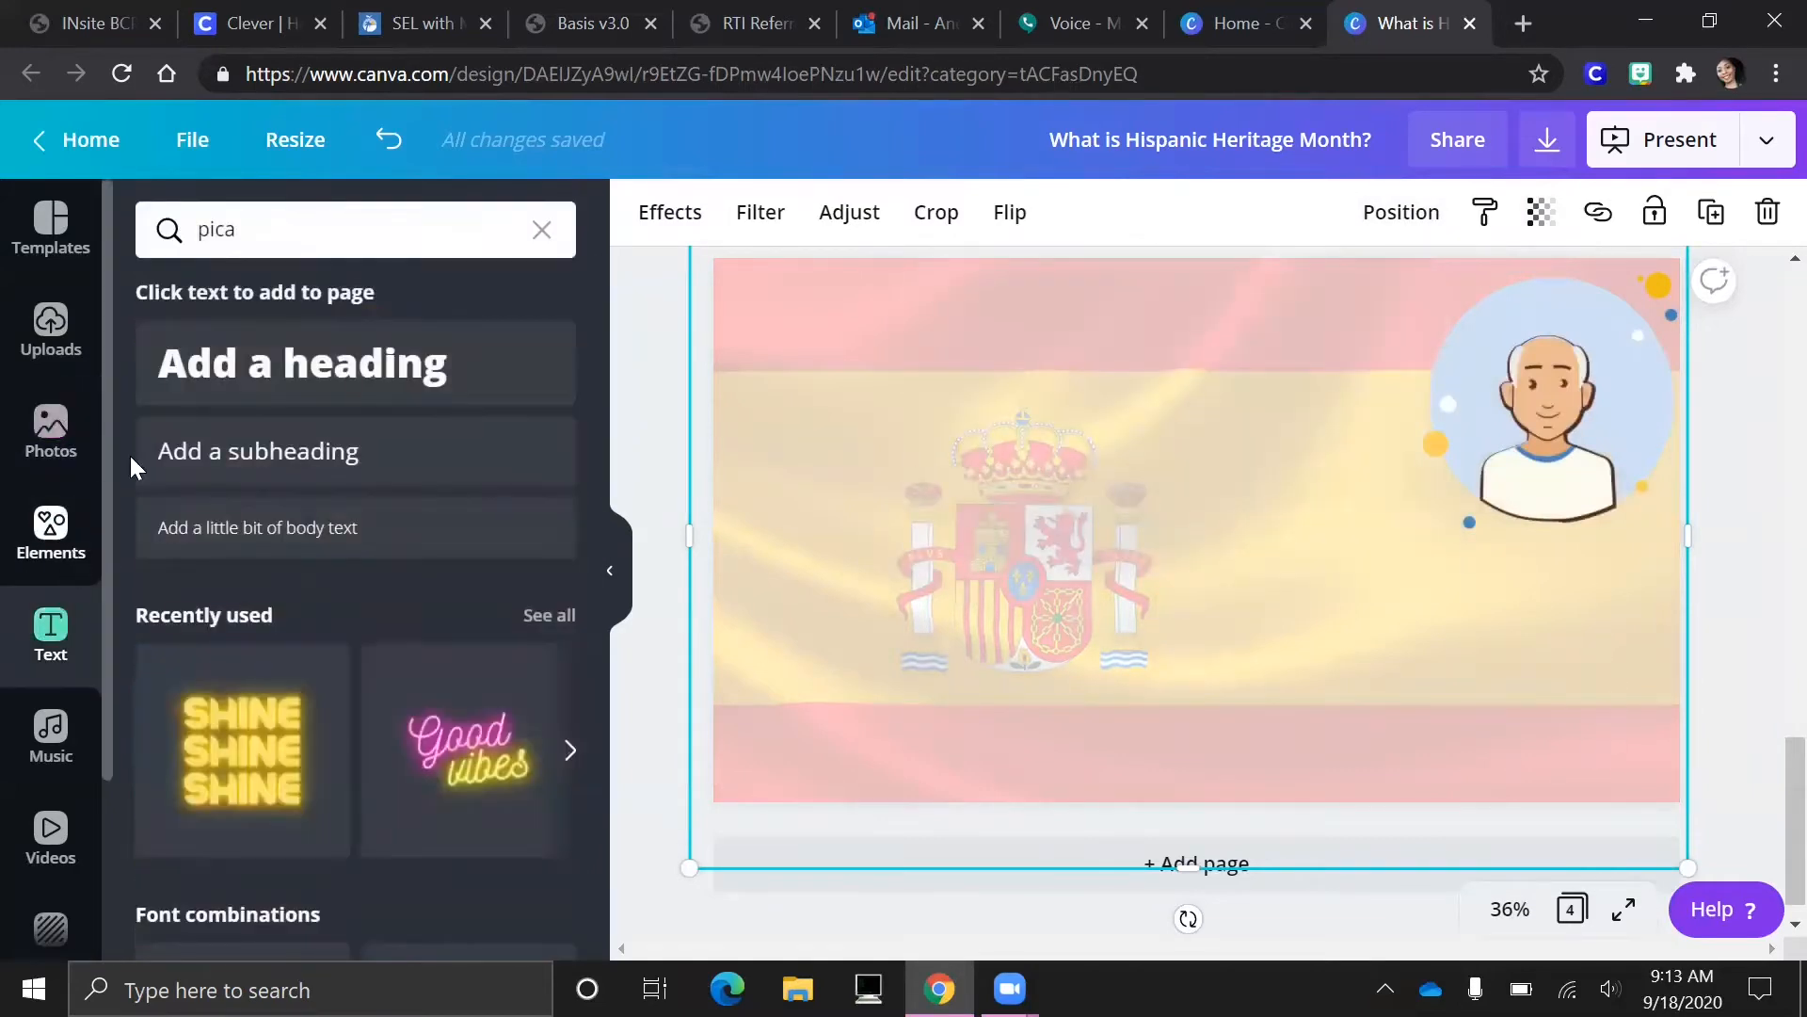
{"action": "left_click", "coordinate": [273, 452]}
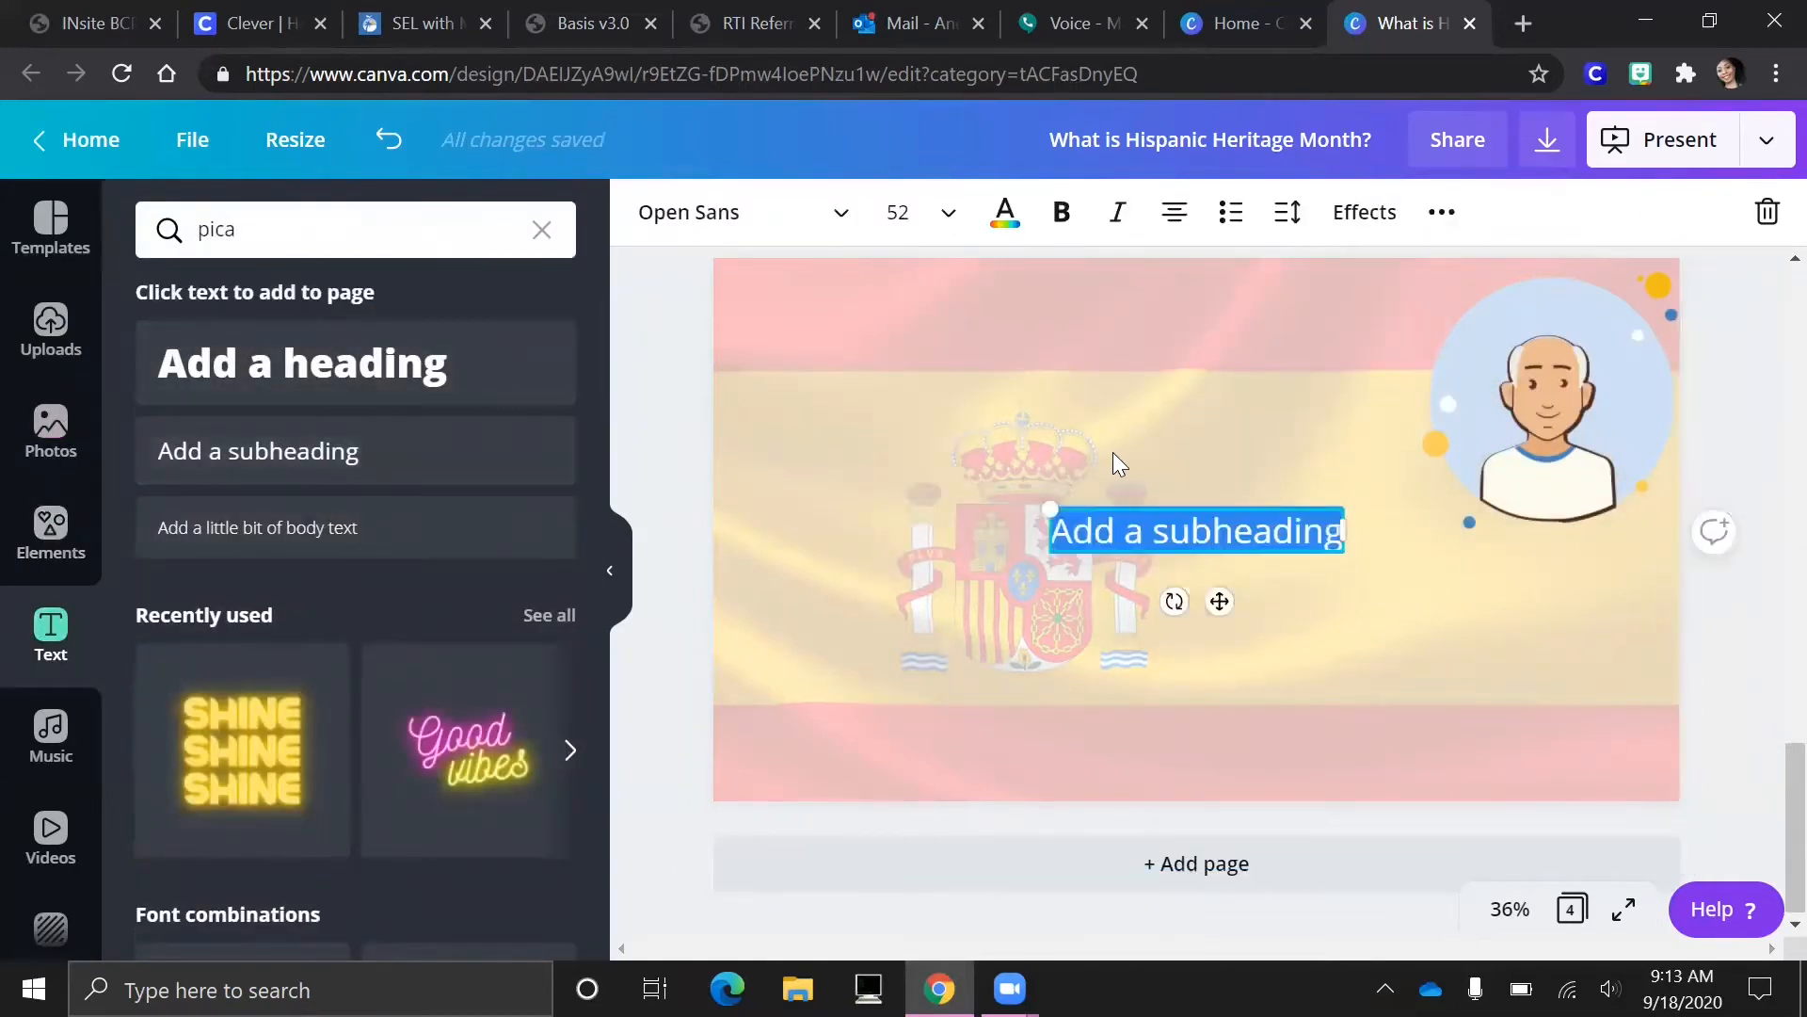
{"action": "type", "text": "Pabo"}
{"action": "key", "text": "BackSpace"}
{"action": "type", "text": "l"}
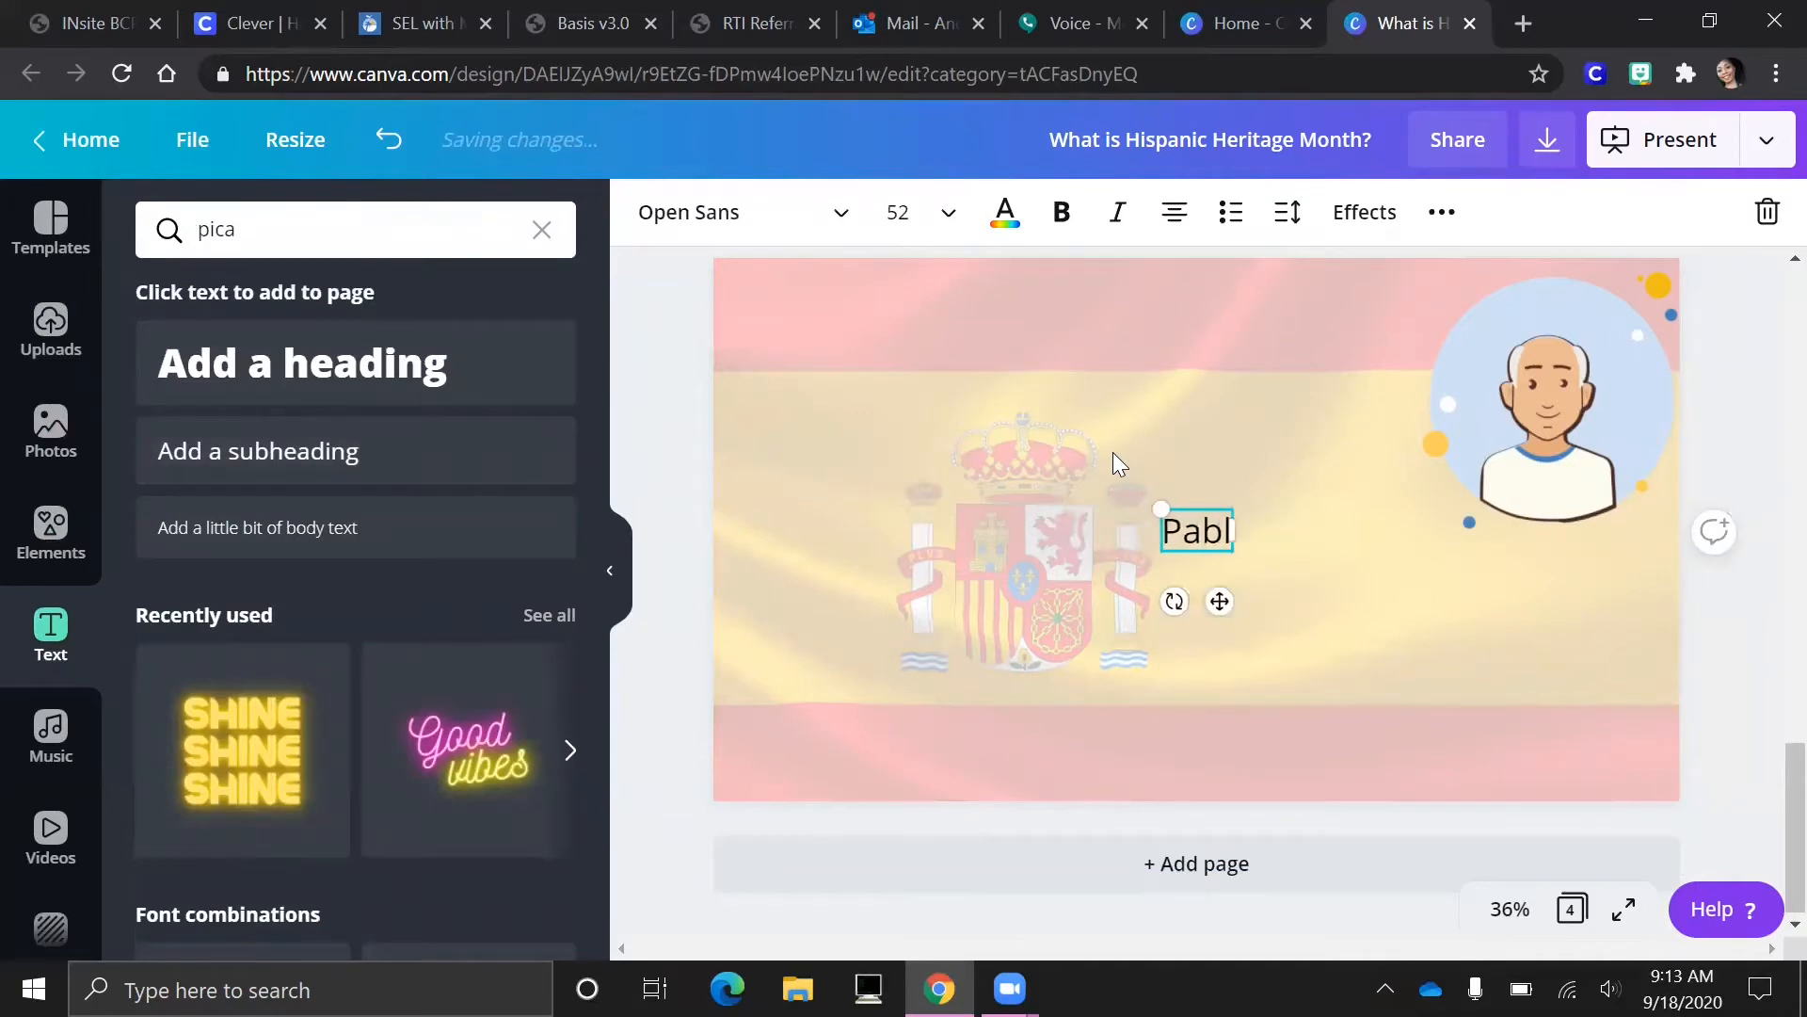
{"action": "type", "text": "o Picasso's"}
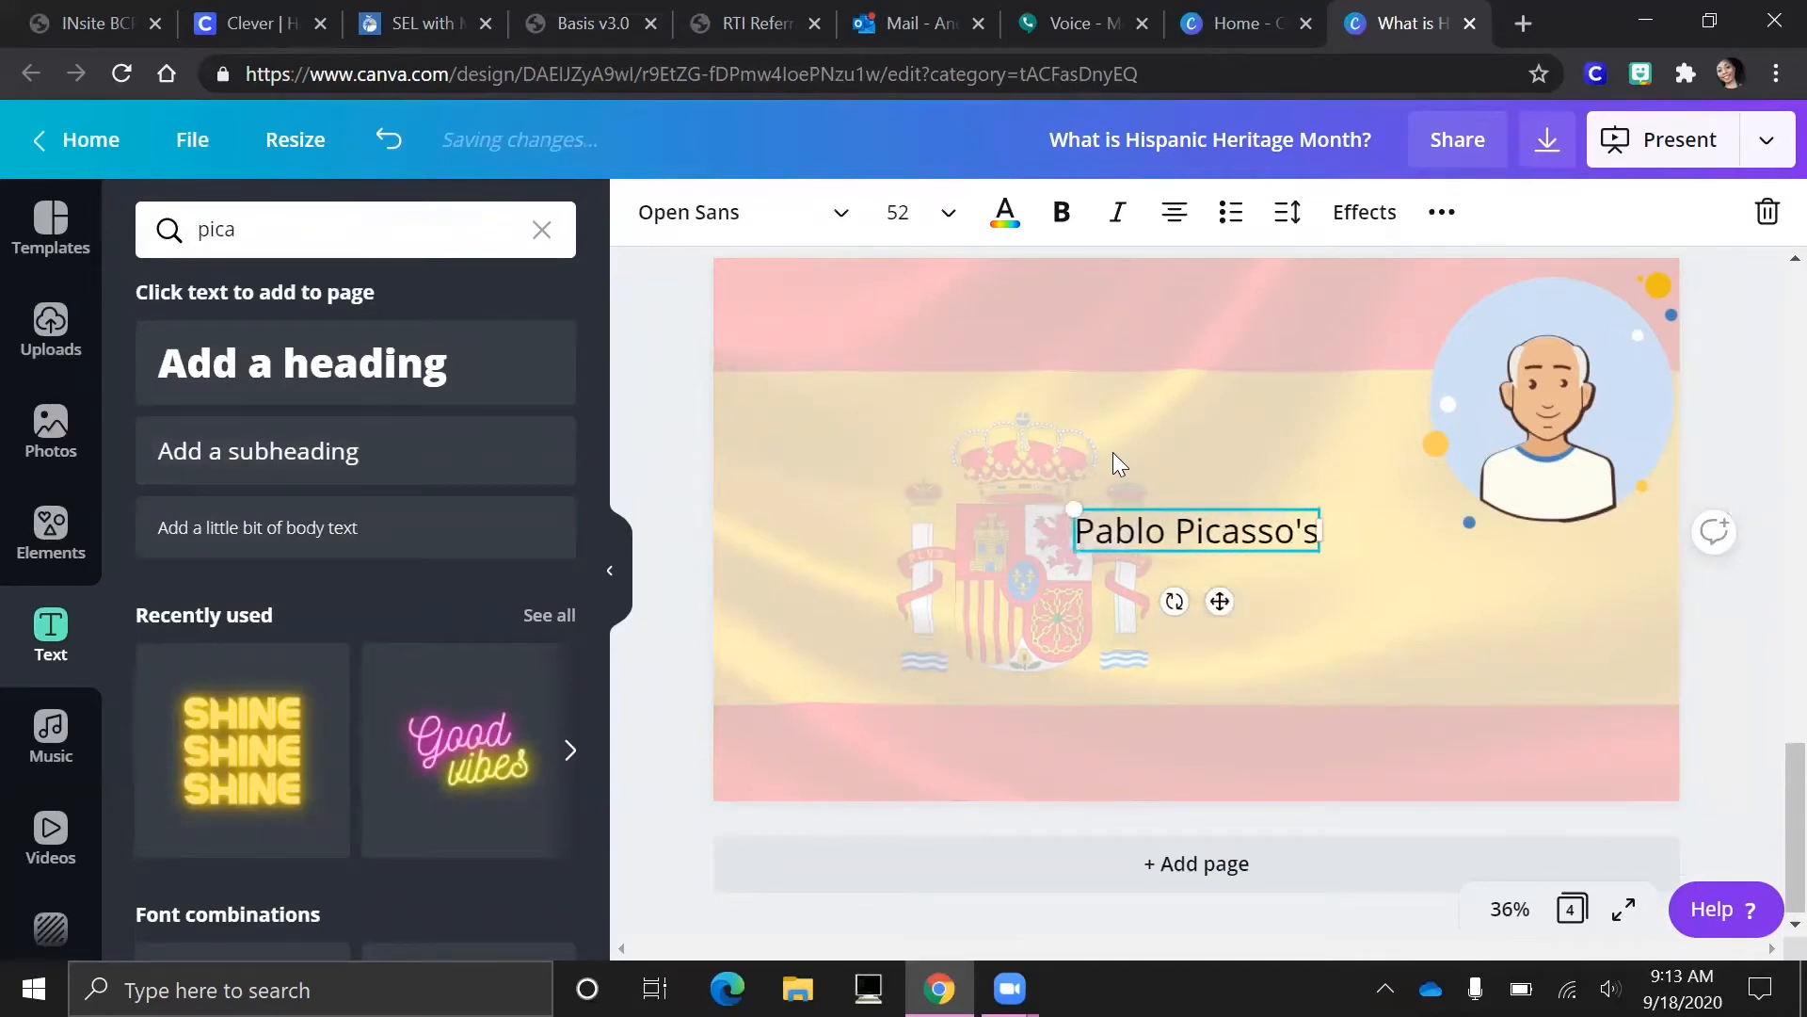
{"action": "type", "text": " name is really"}
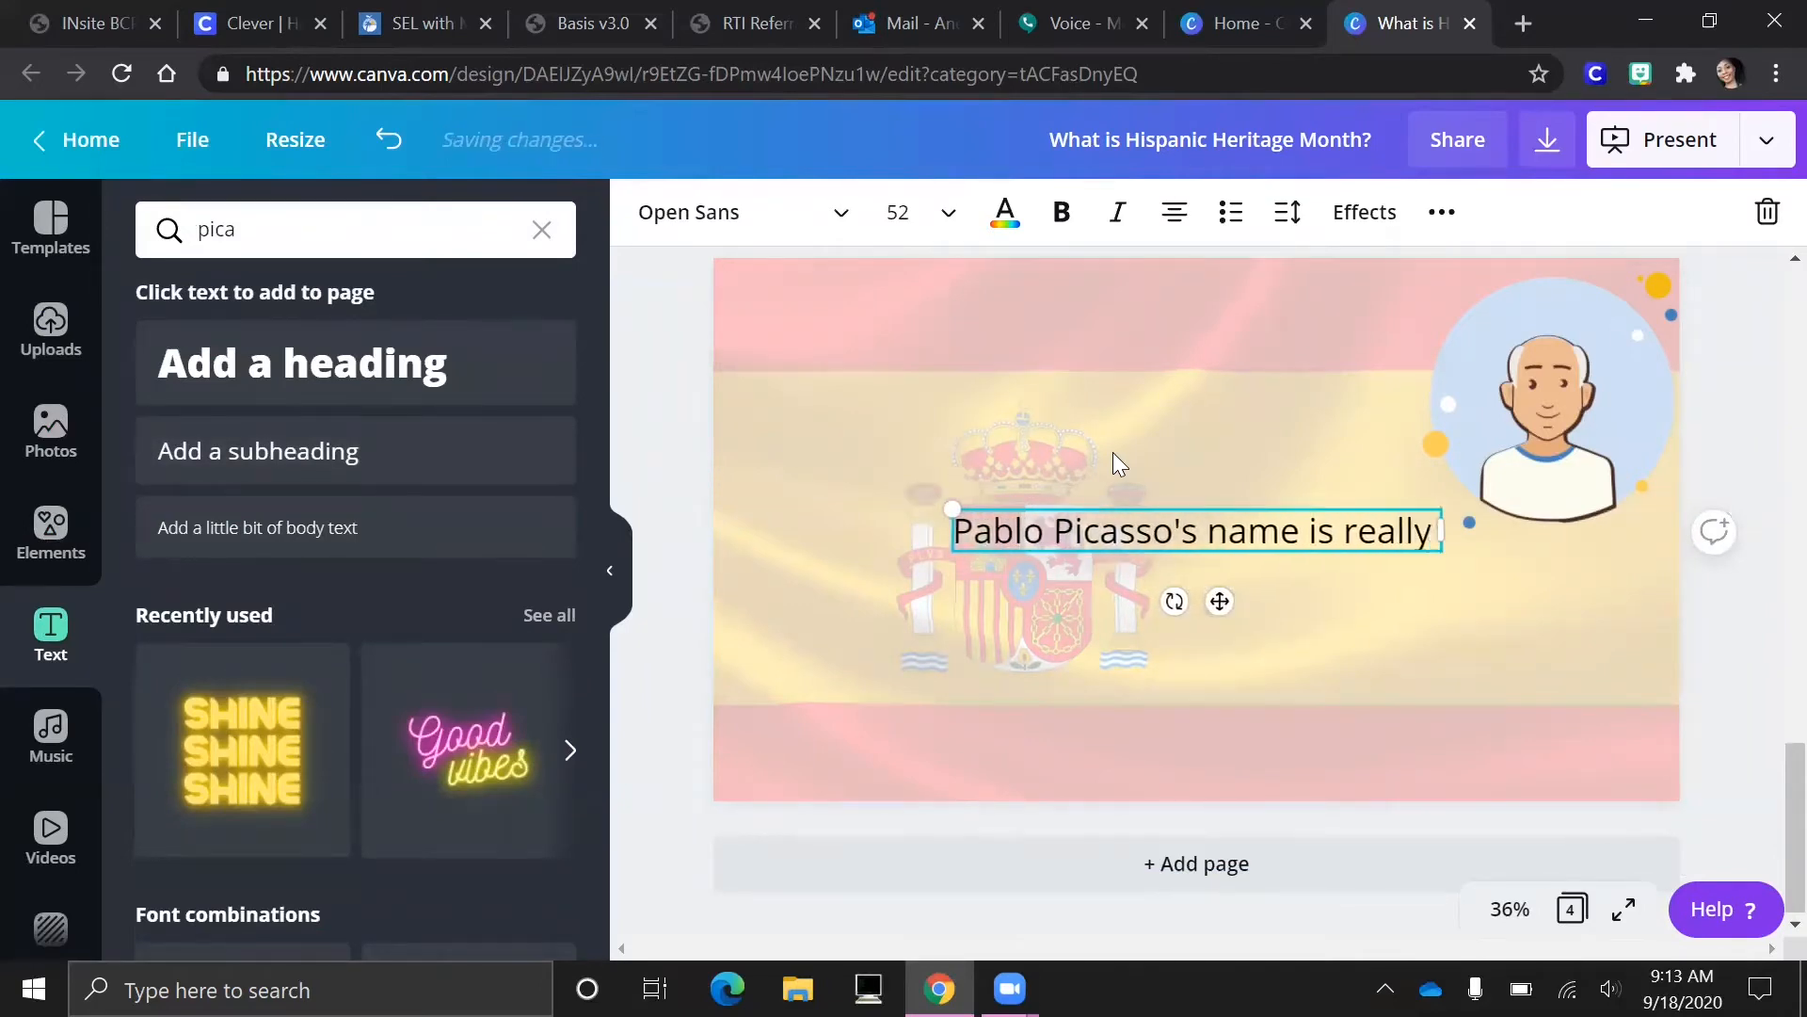
{"action": "type", "text": " 23 words"}
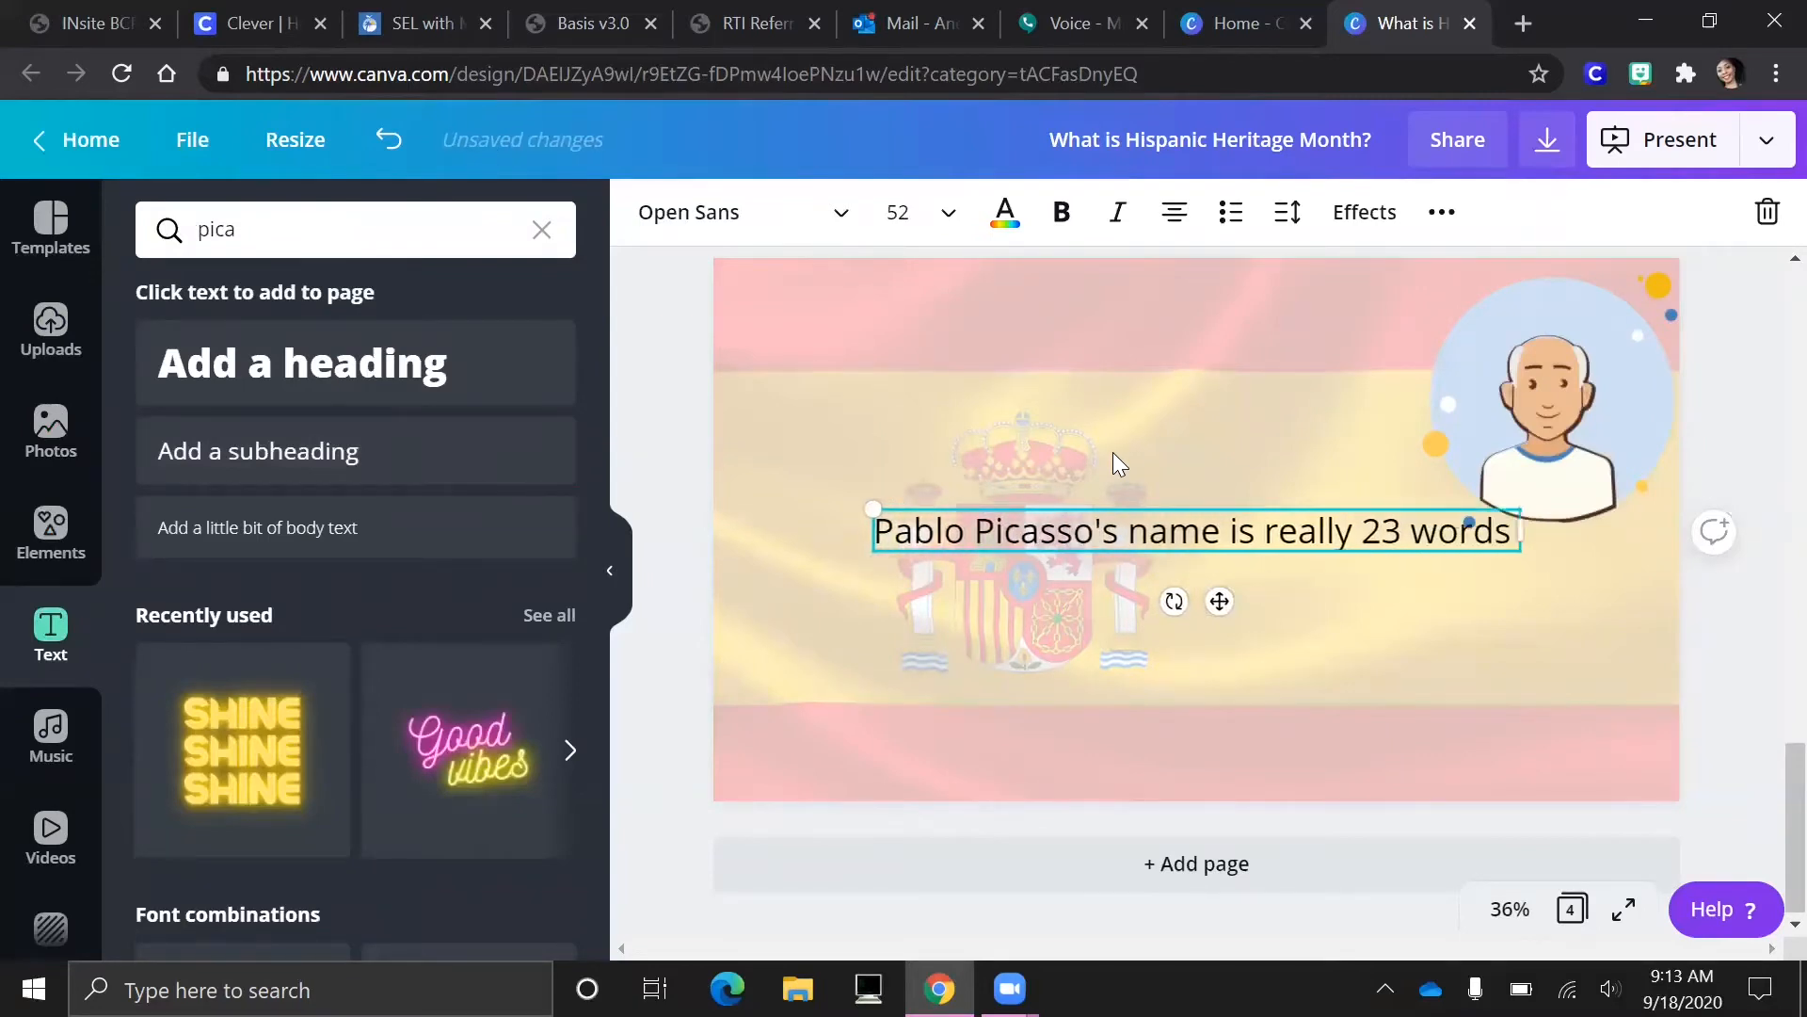
{"action": "type", "text": " long."}
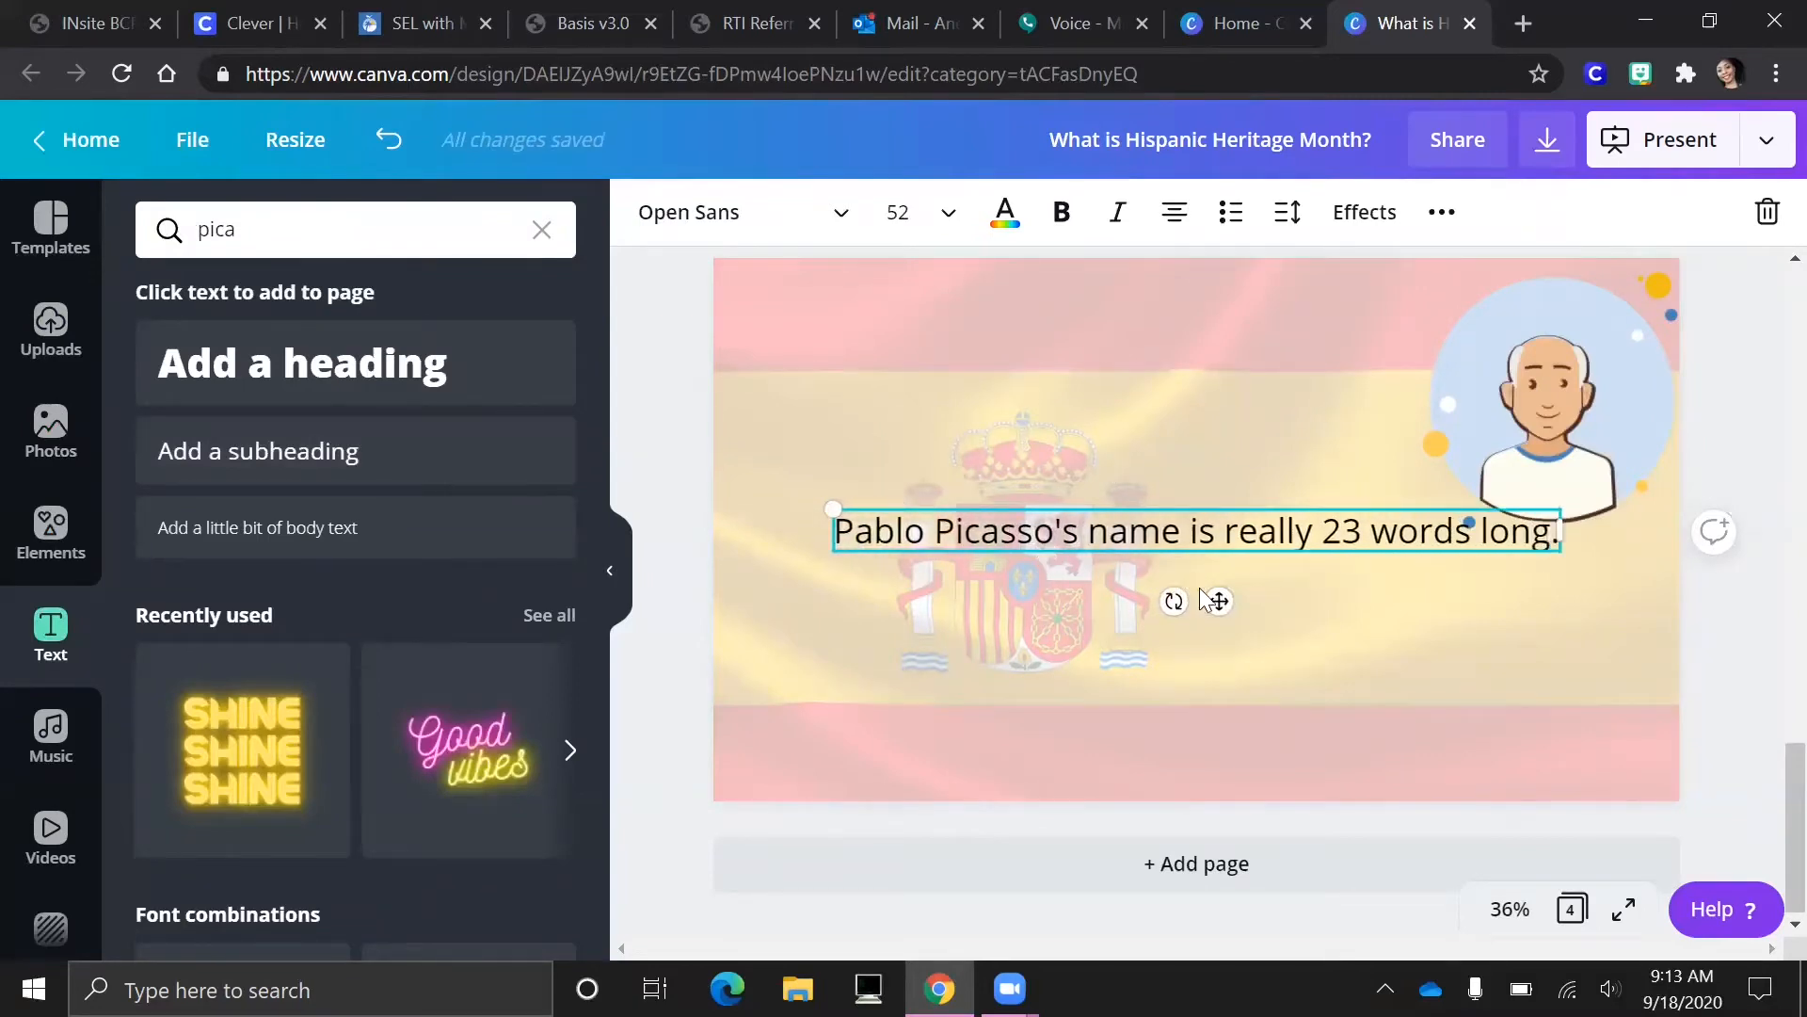
{"action": "left_click_drag", "start_coordinate": [1225, 602], "coordinate": [1117, 392]}
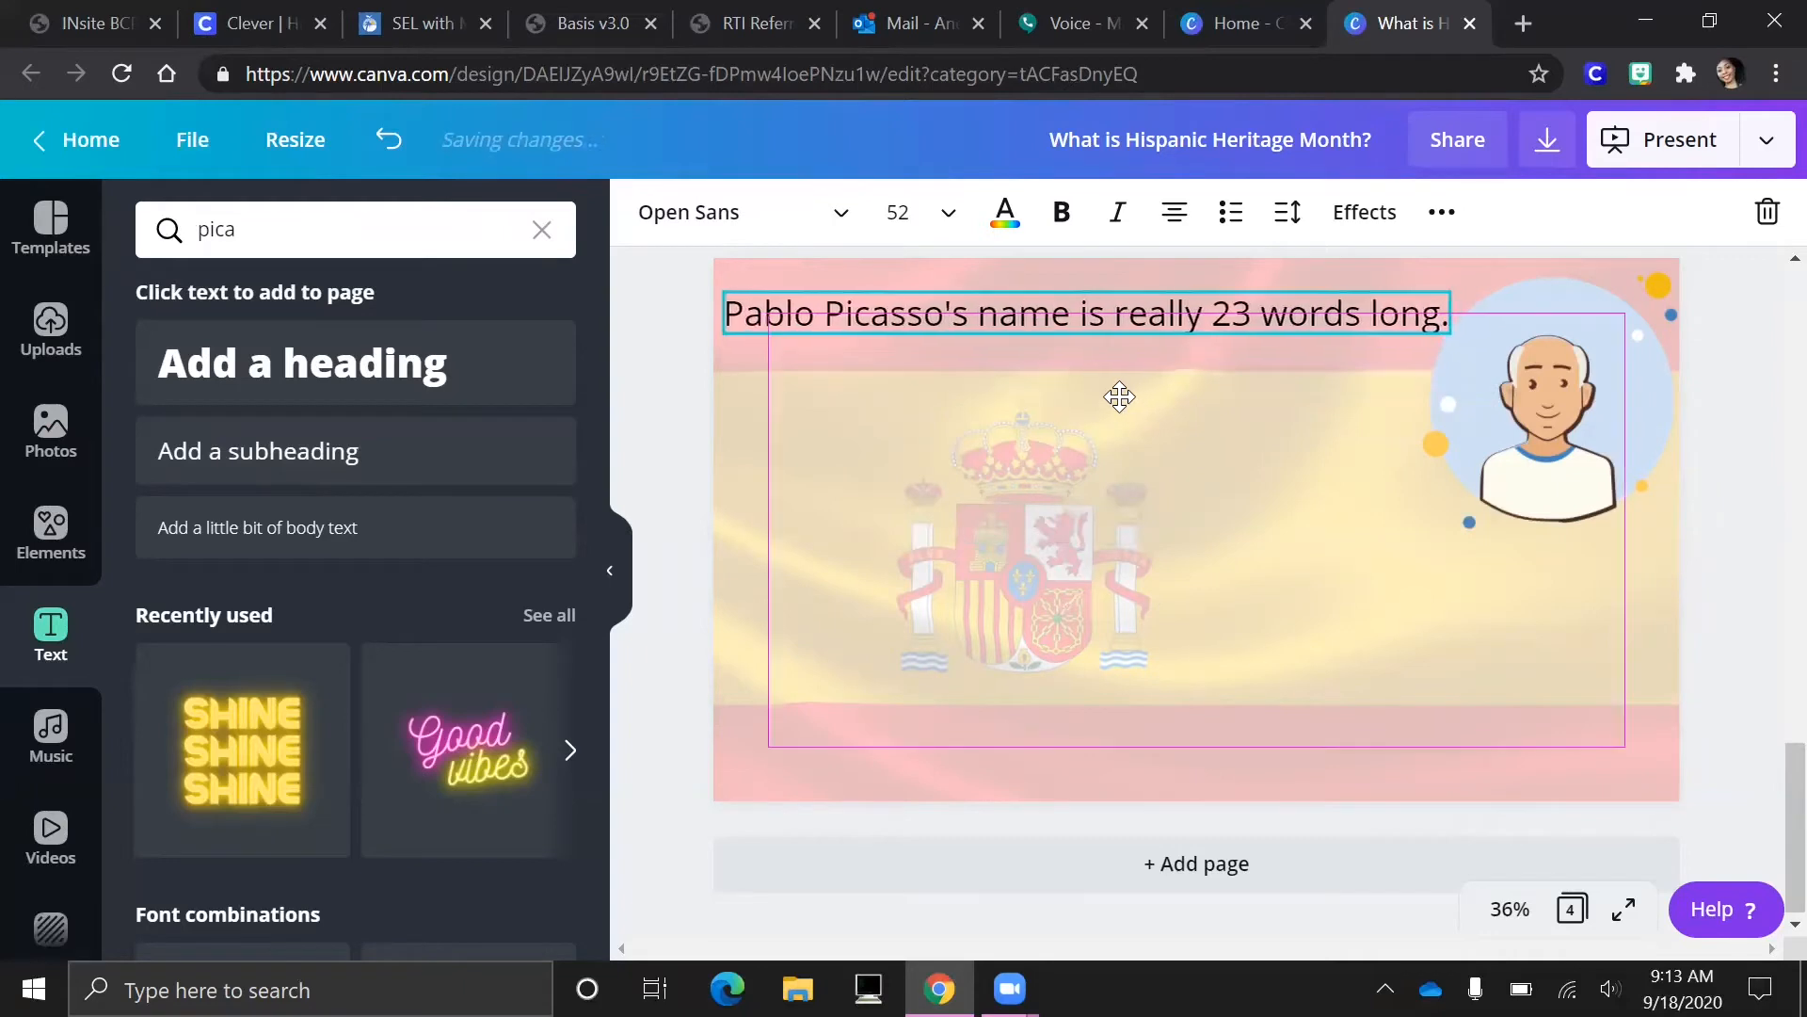
{"action": "left_click", "coordinate": [1335, 464]}
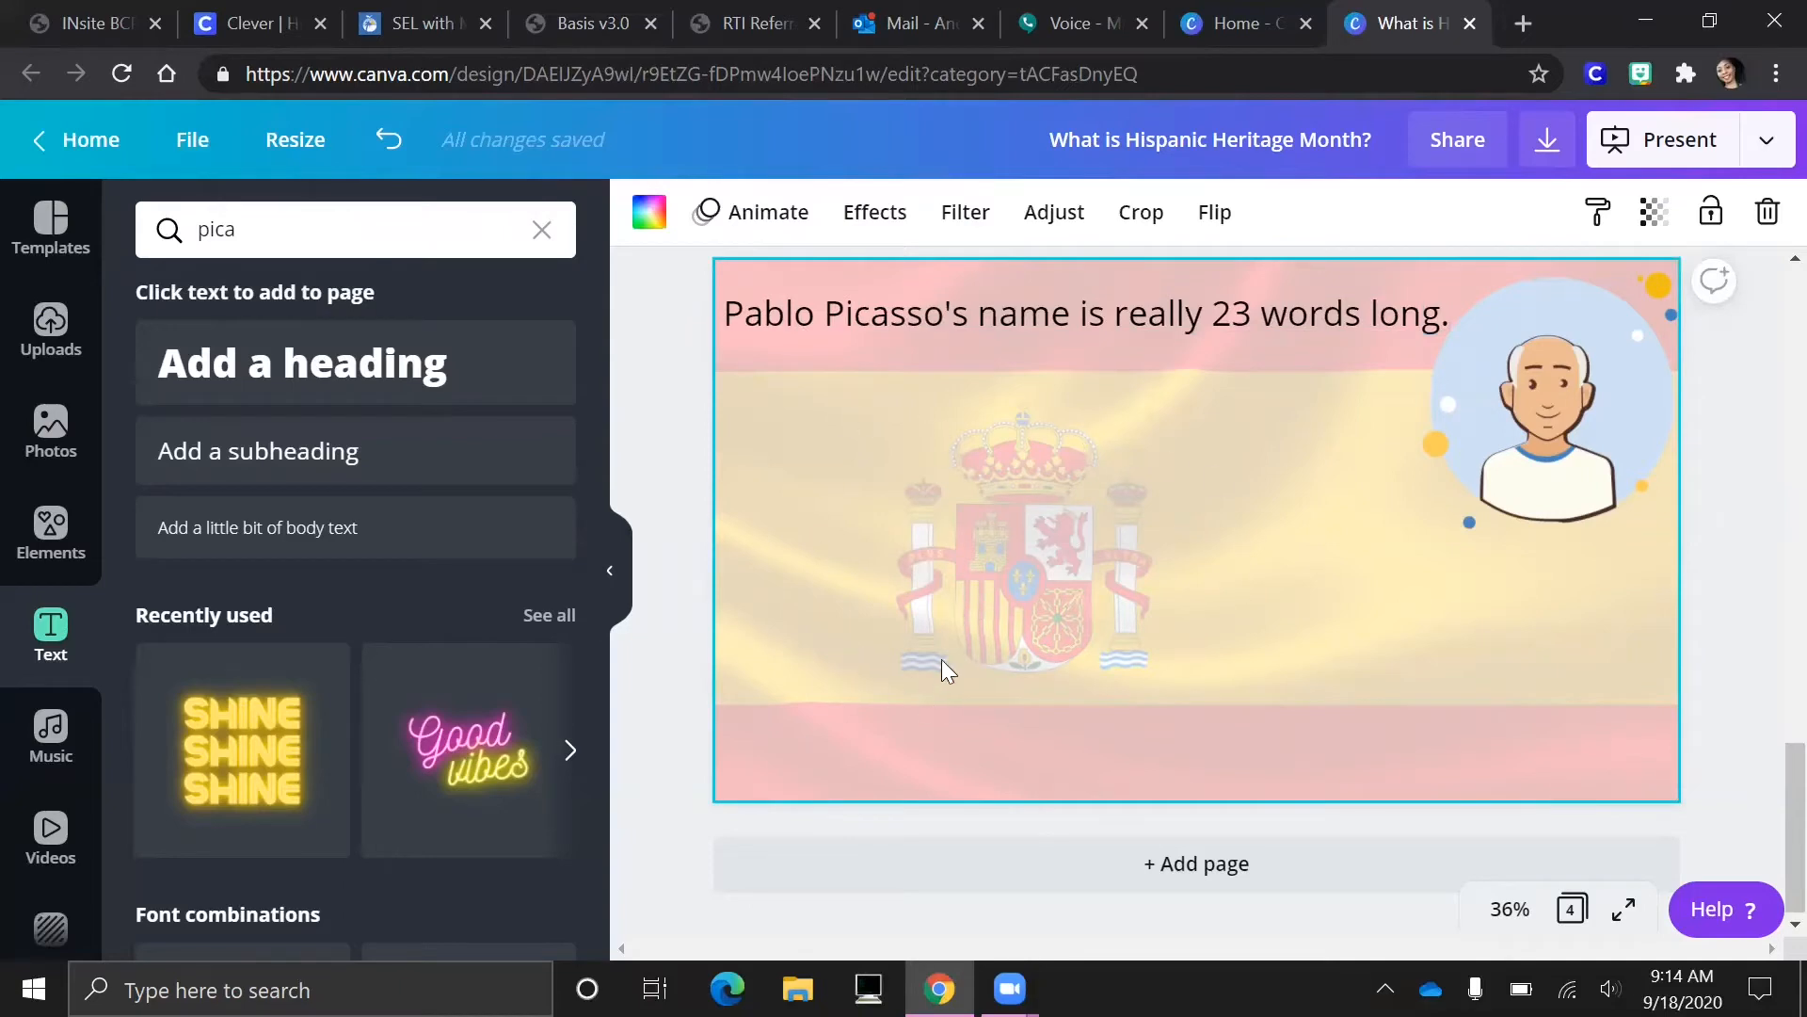
Download all four pages of the presentation as an MP4 video and dismiss the saved-design notice.
{"action": "scroll", "coordinate": [1364, 599], "scroll_direction": "up", "scroll_amount": 15}
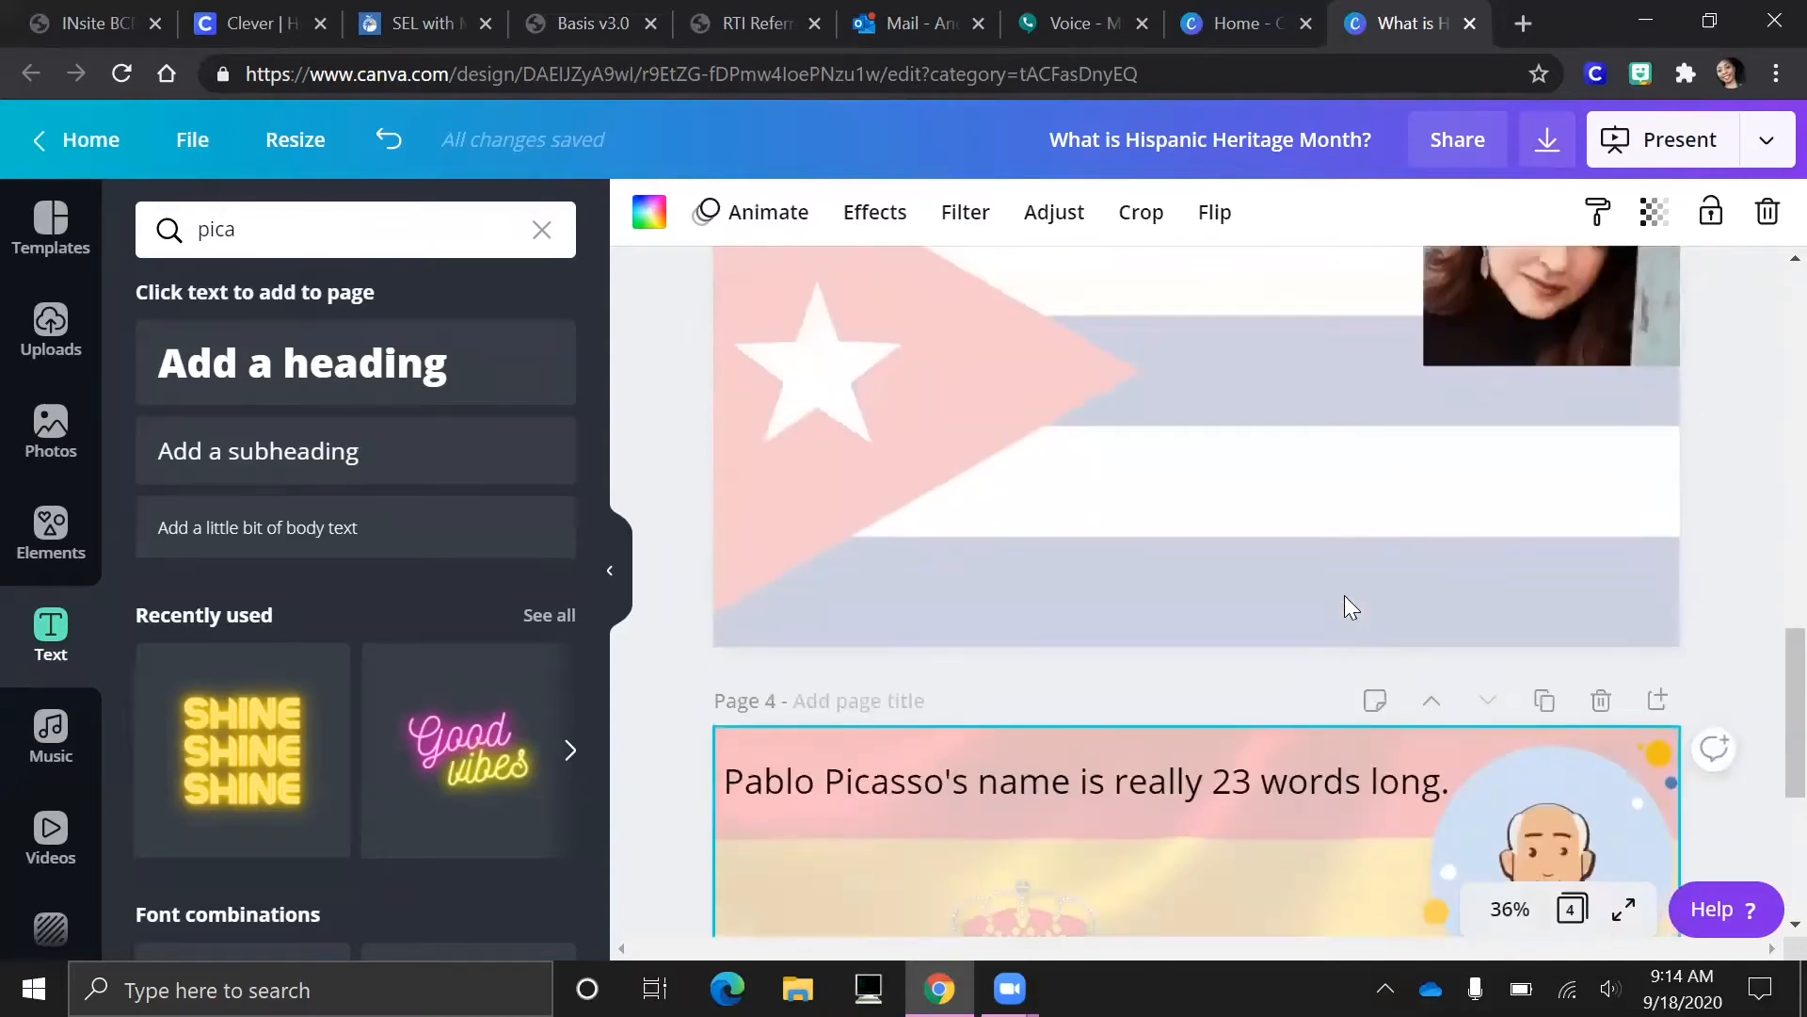
{"action": "scroll", "coordinate": [1215, 497], "scroll_direction": "down", "scroll_amount": 15}
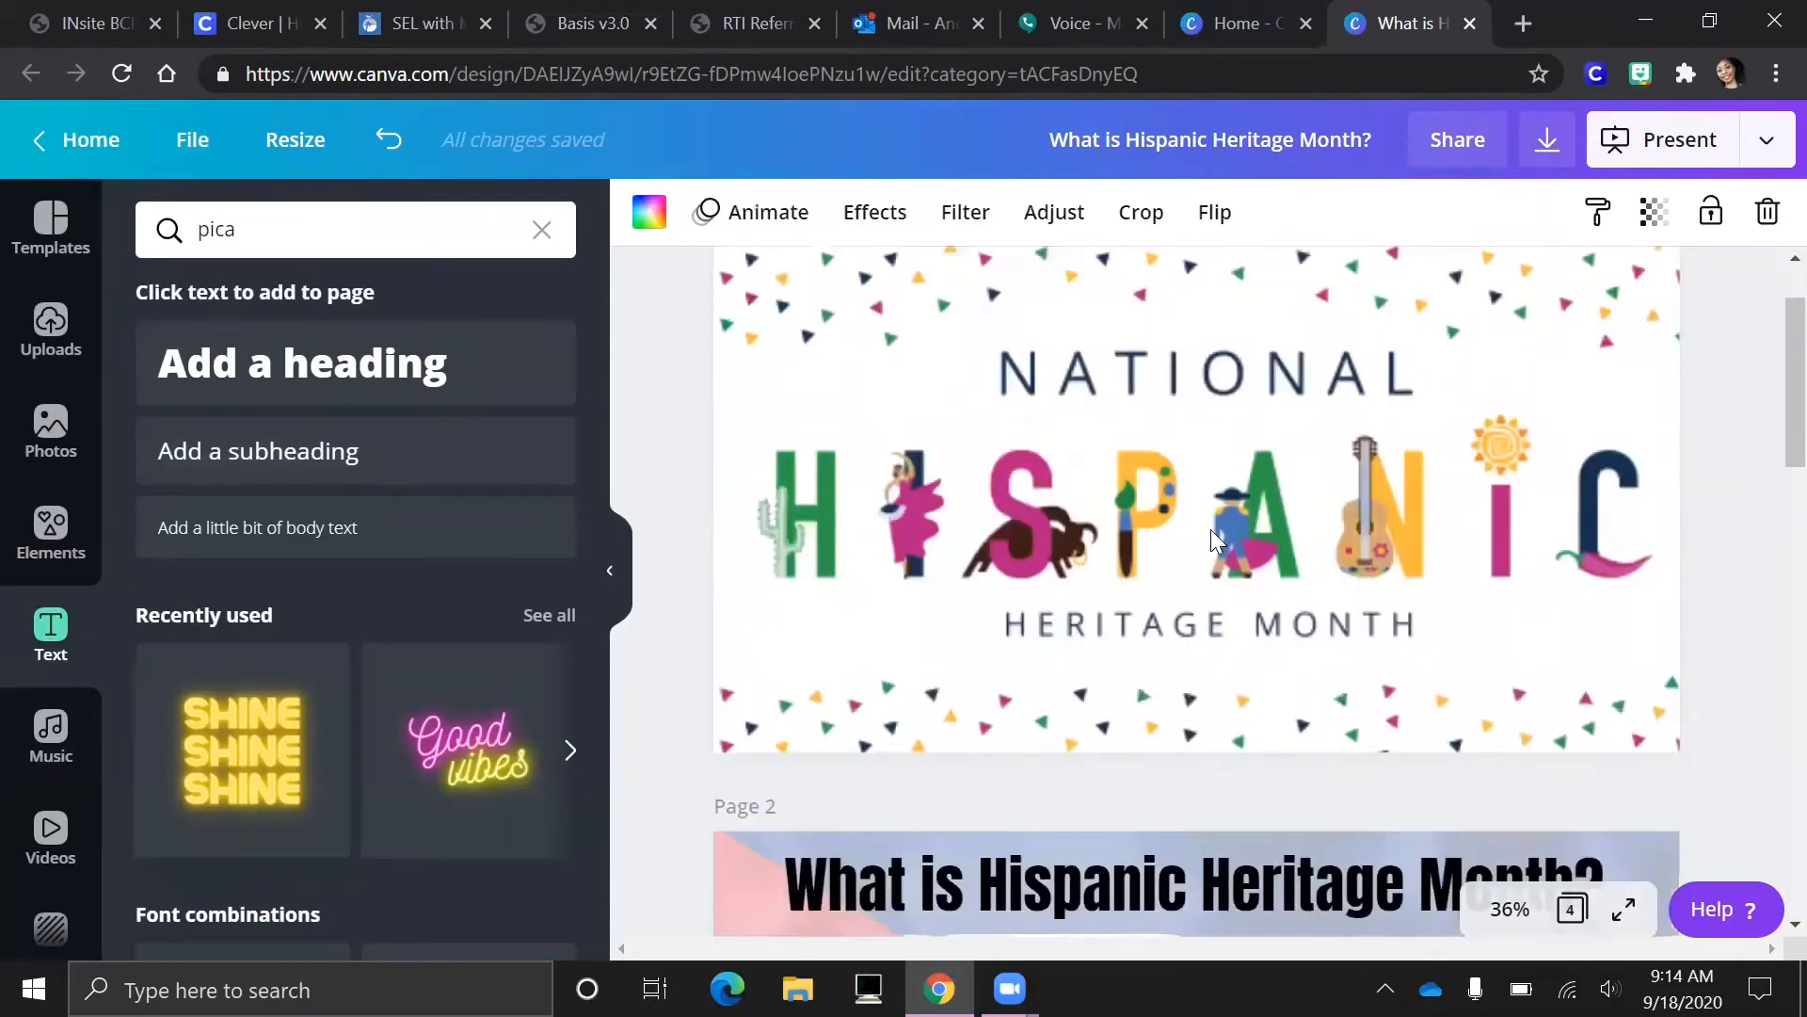
{"action": "scroll", "coordinate": [1205, 734], "scroll_direction": "down", "scroll_amount": 1}
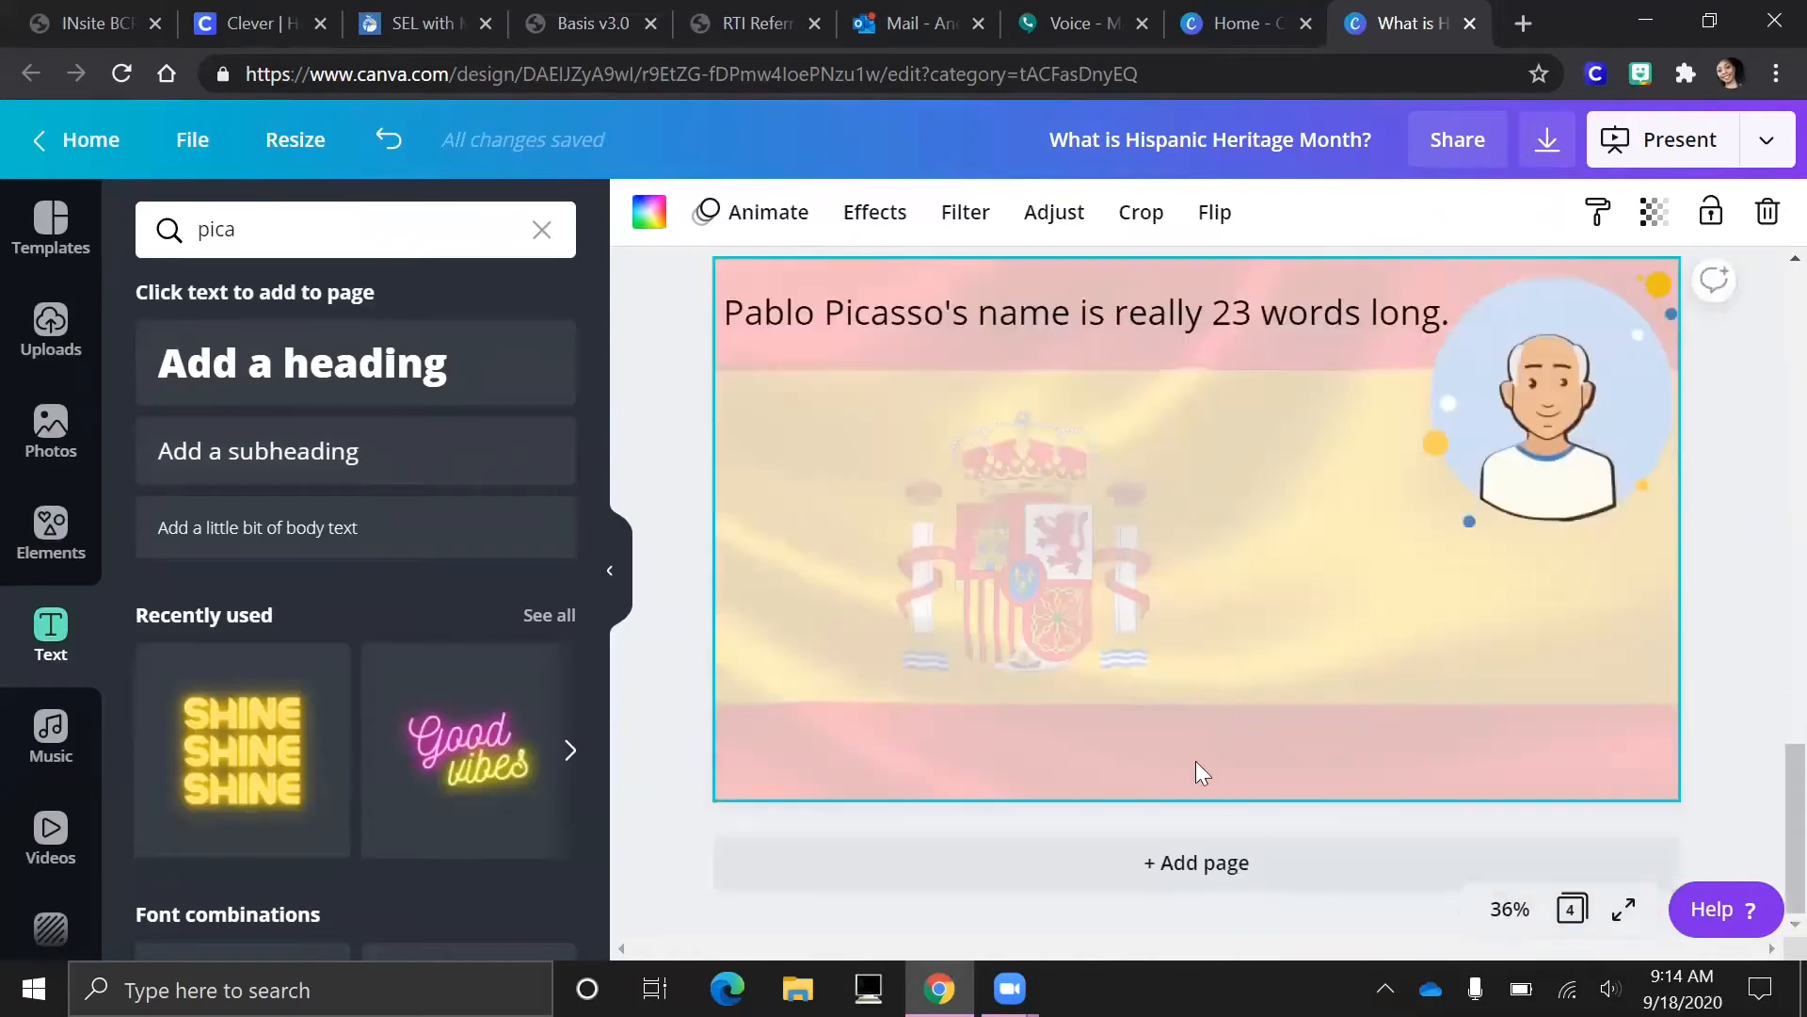
{"action": "scroll", "coordinate": [1283, 584], "scroll_direction": "up", "scroll_amount": 10}
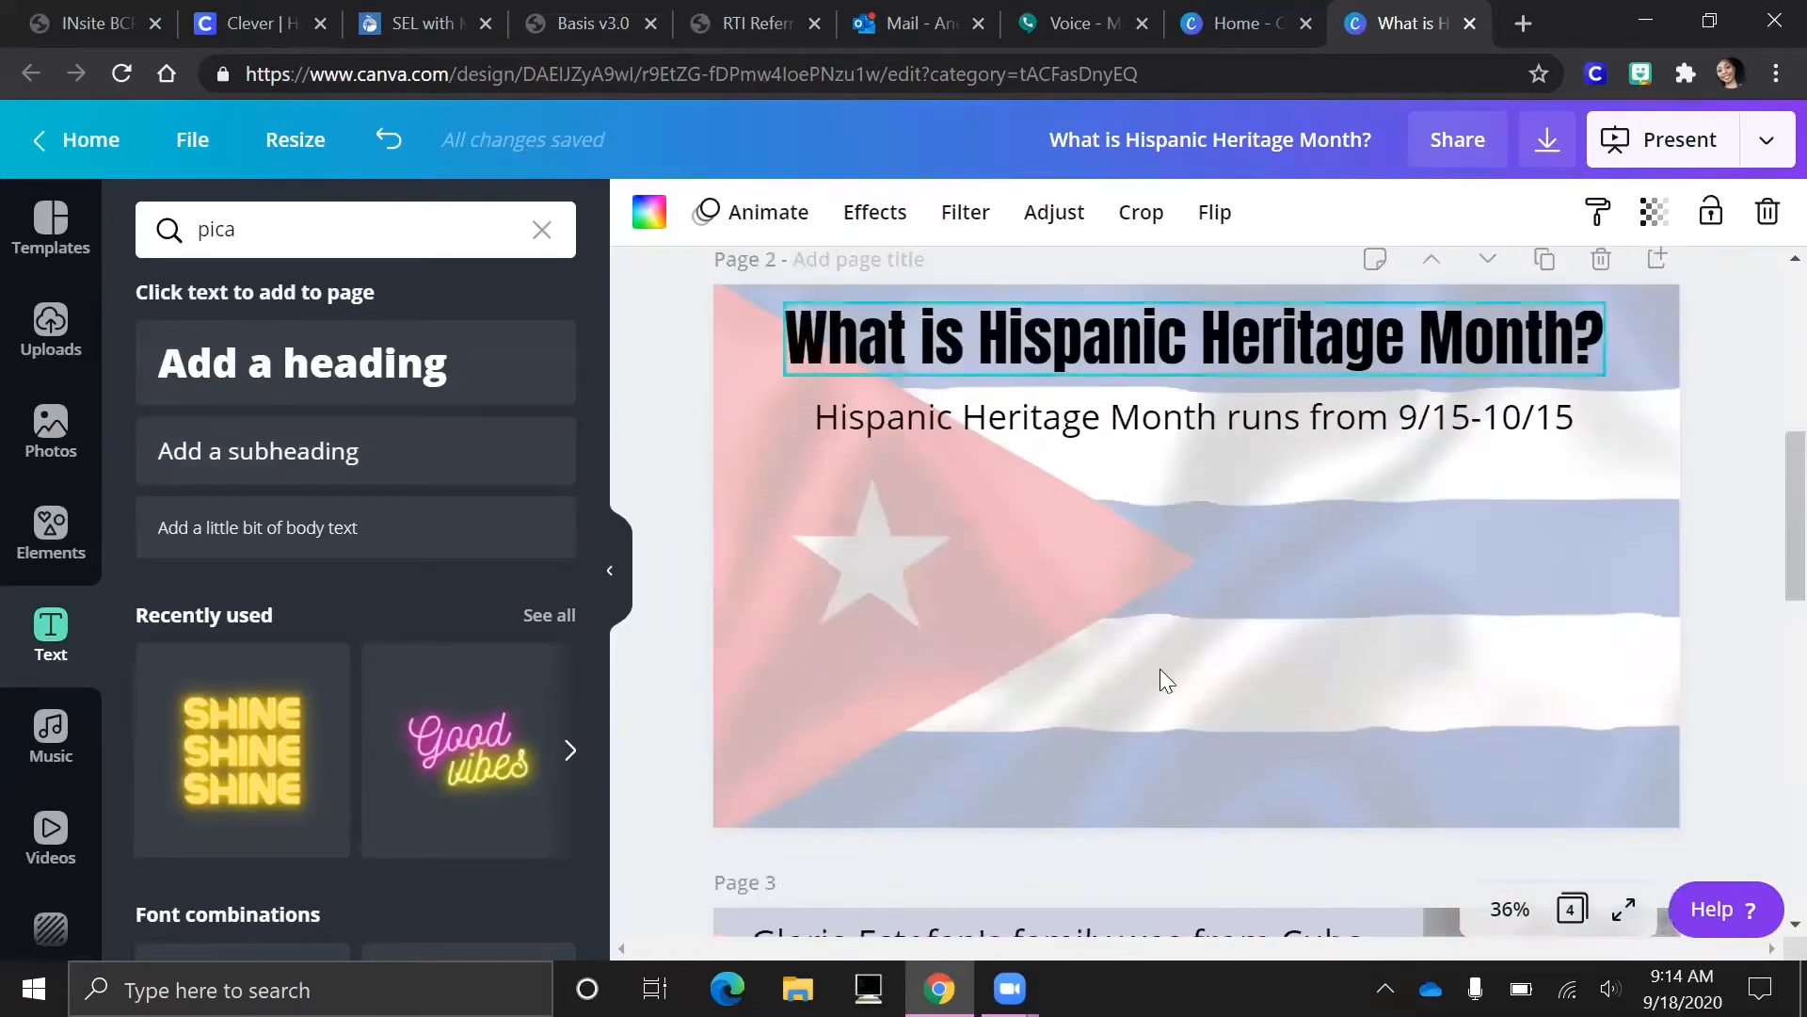
{"action": "scroll", "coordinate": [1161, 673], "scroll_direction": "up", "scroll_amount": 5}
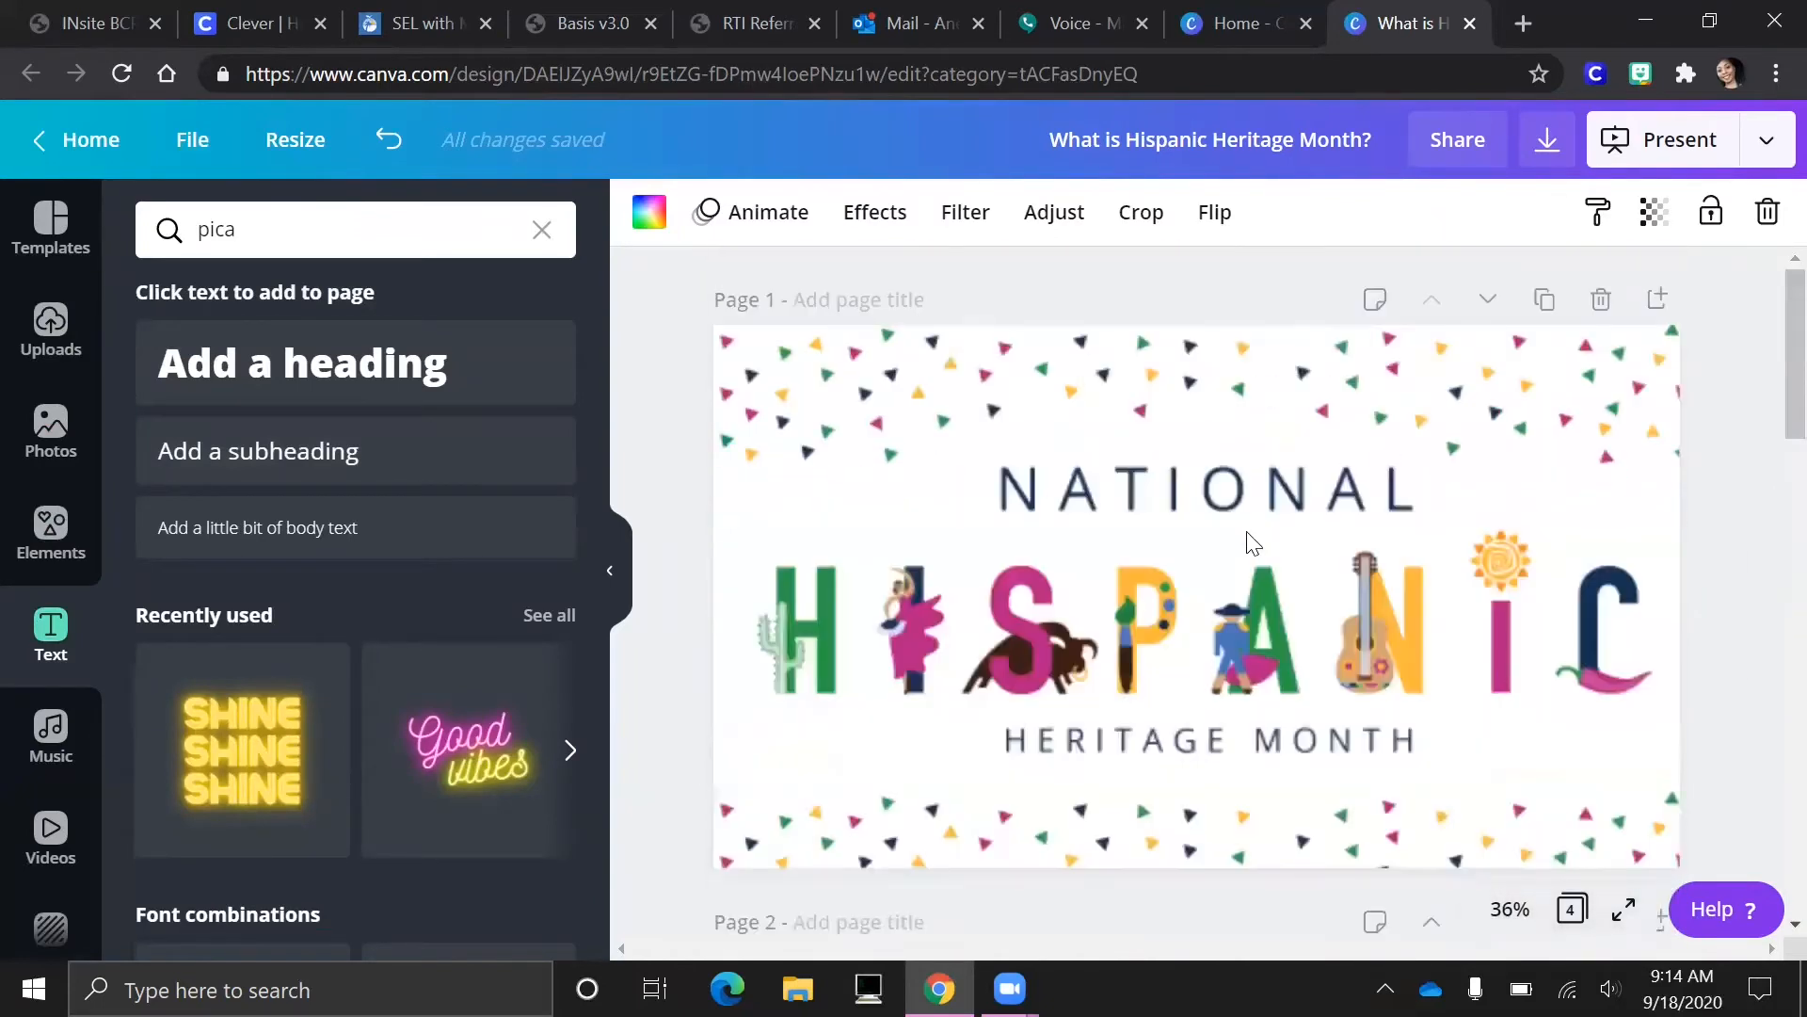
{"action": "left_click", "coordinate": [1547, 150]}
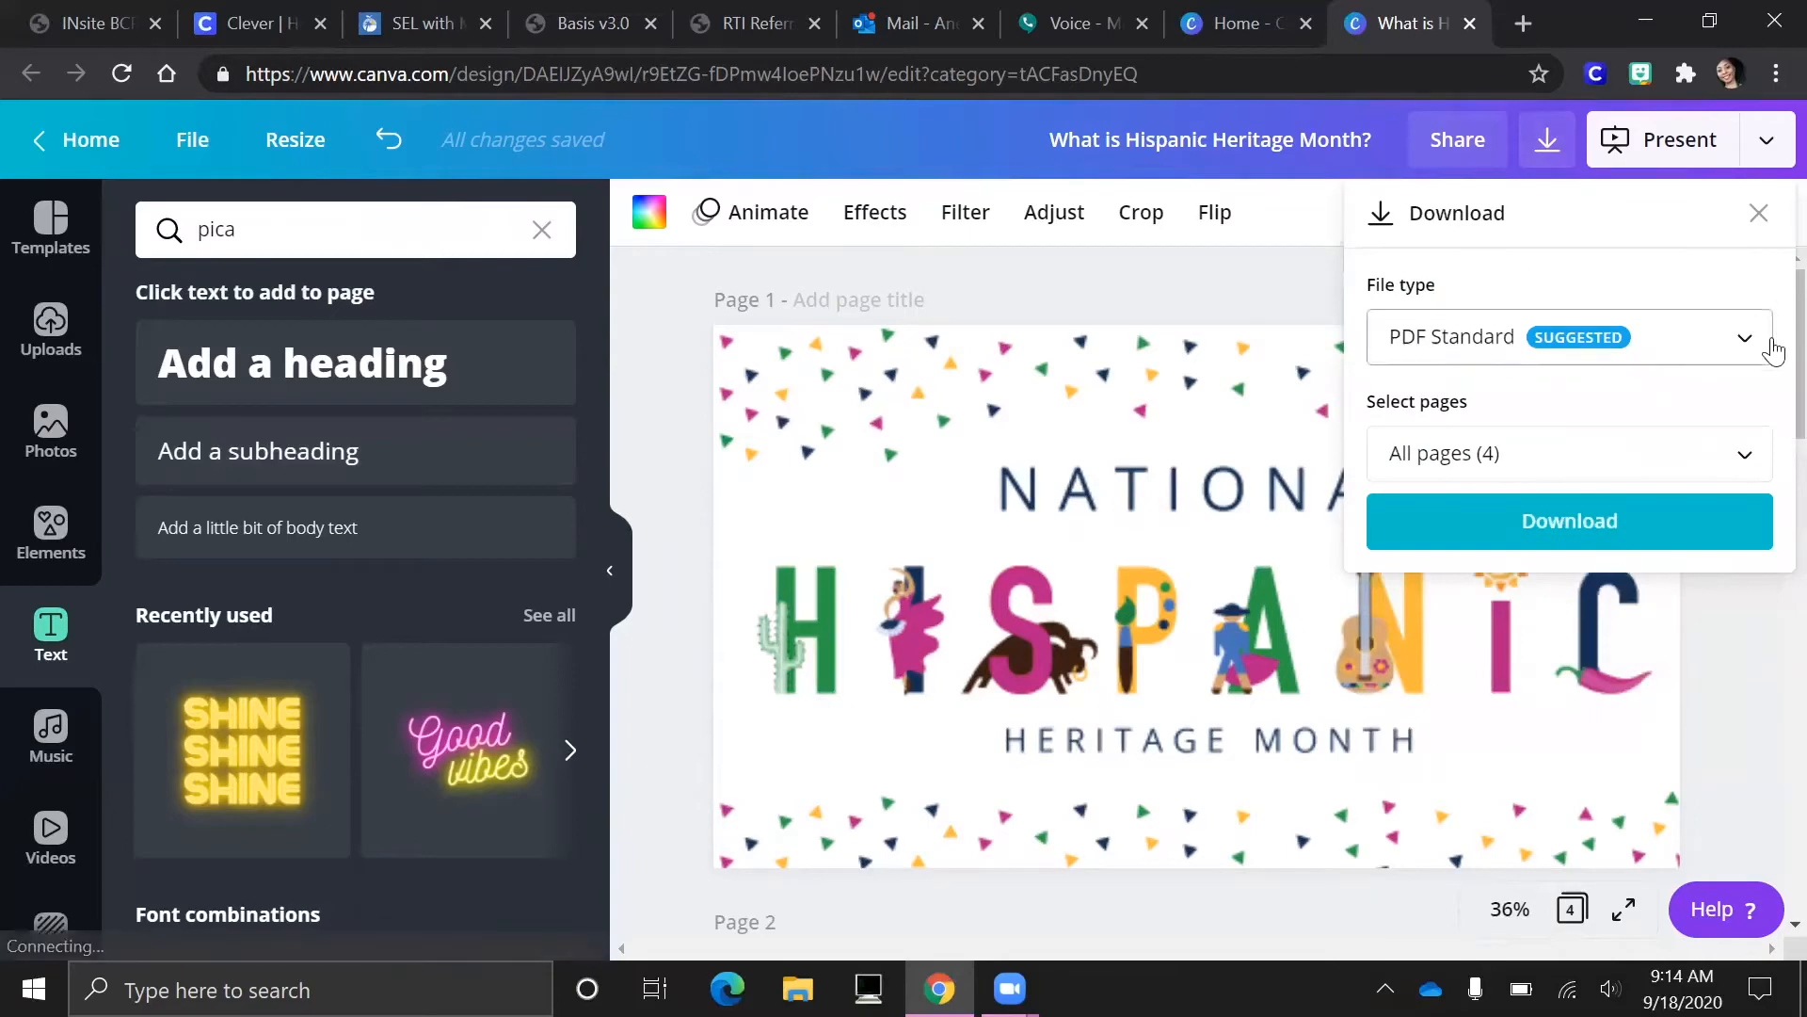
{"action": "left_click", "coordinate": [1491, 346]}
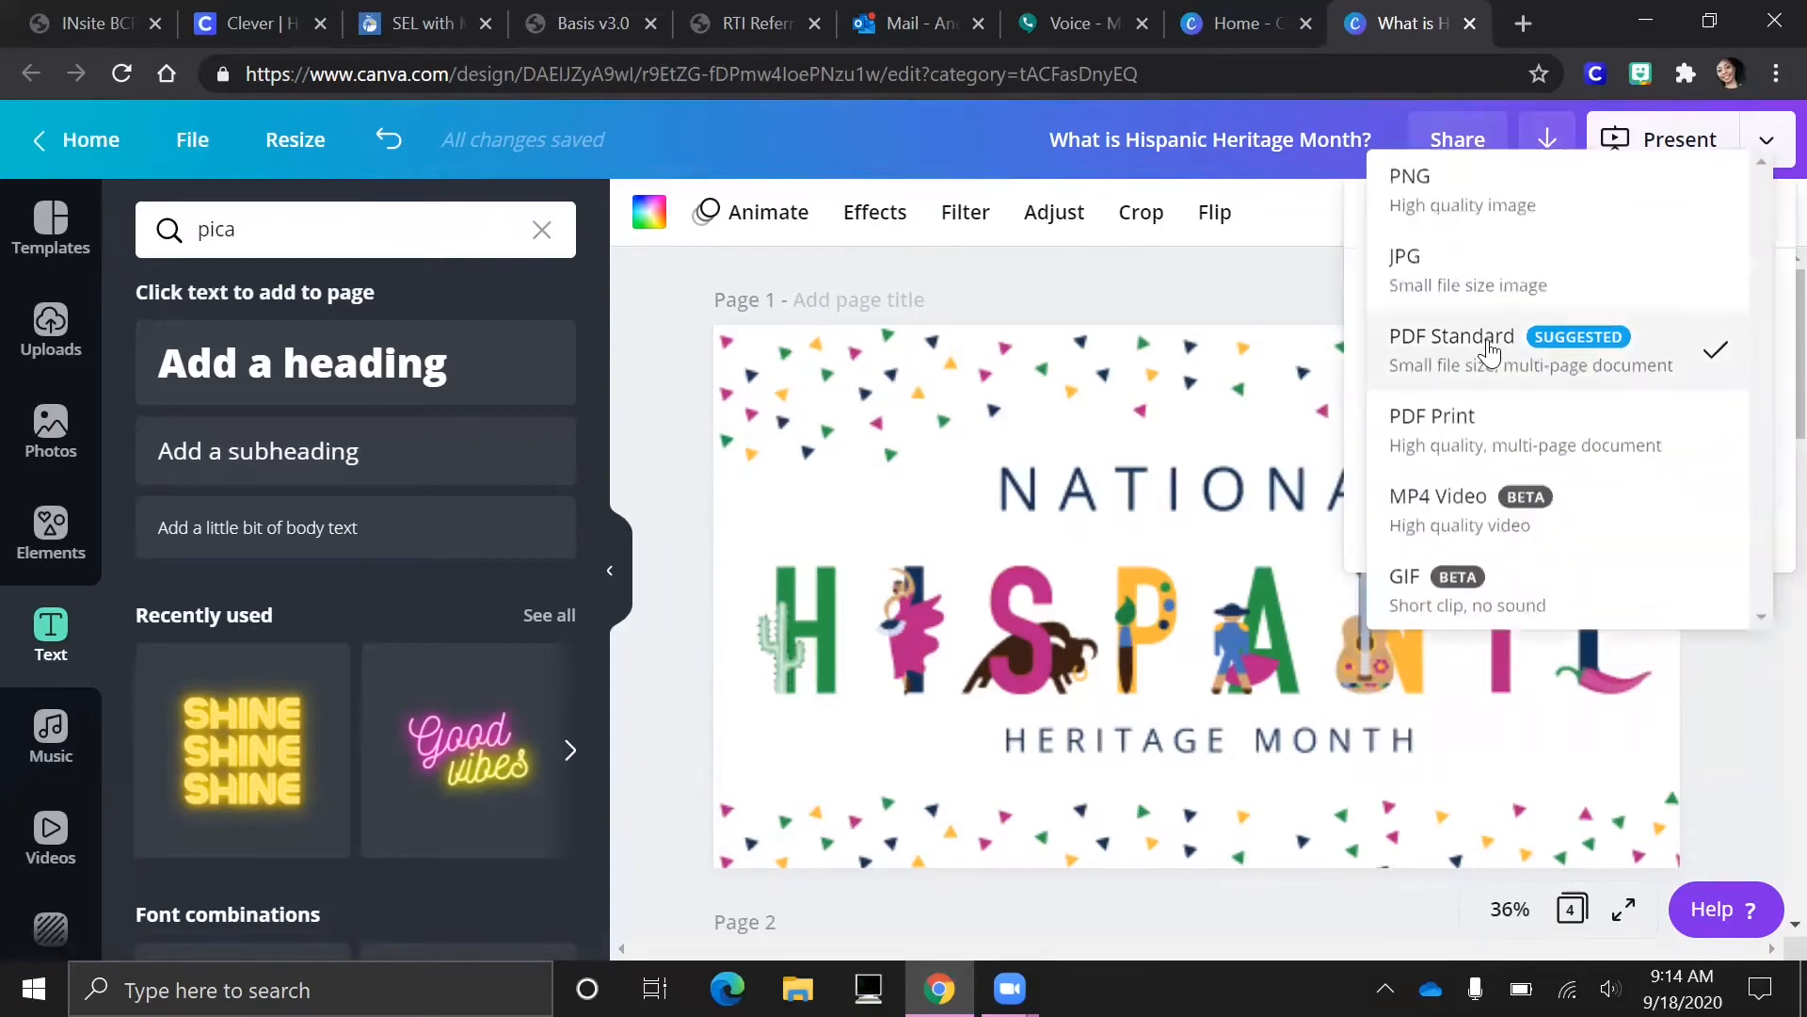
{"action": "left_click", "coordinate": [1446, 522]}
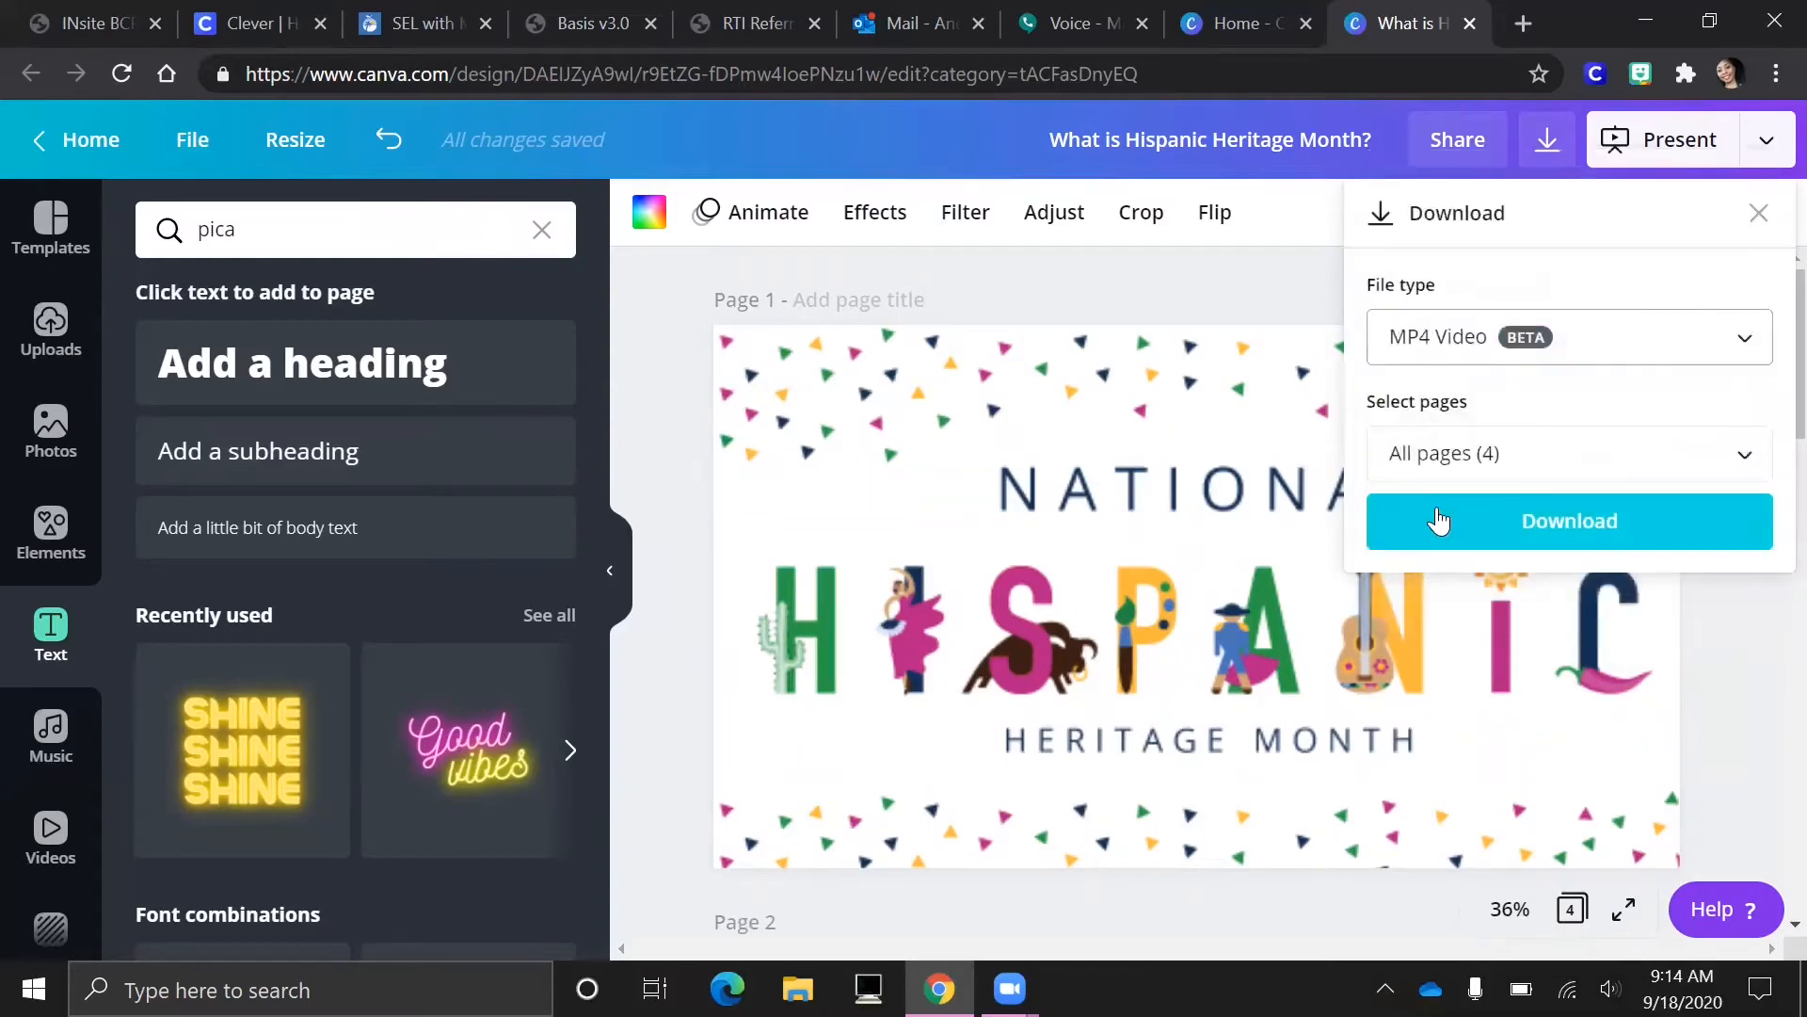
{"action": "left_click", "coordinate": [1473, 533]}
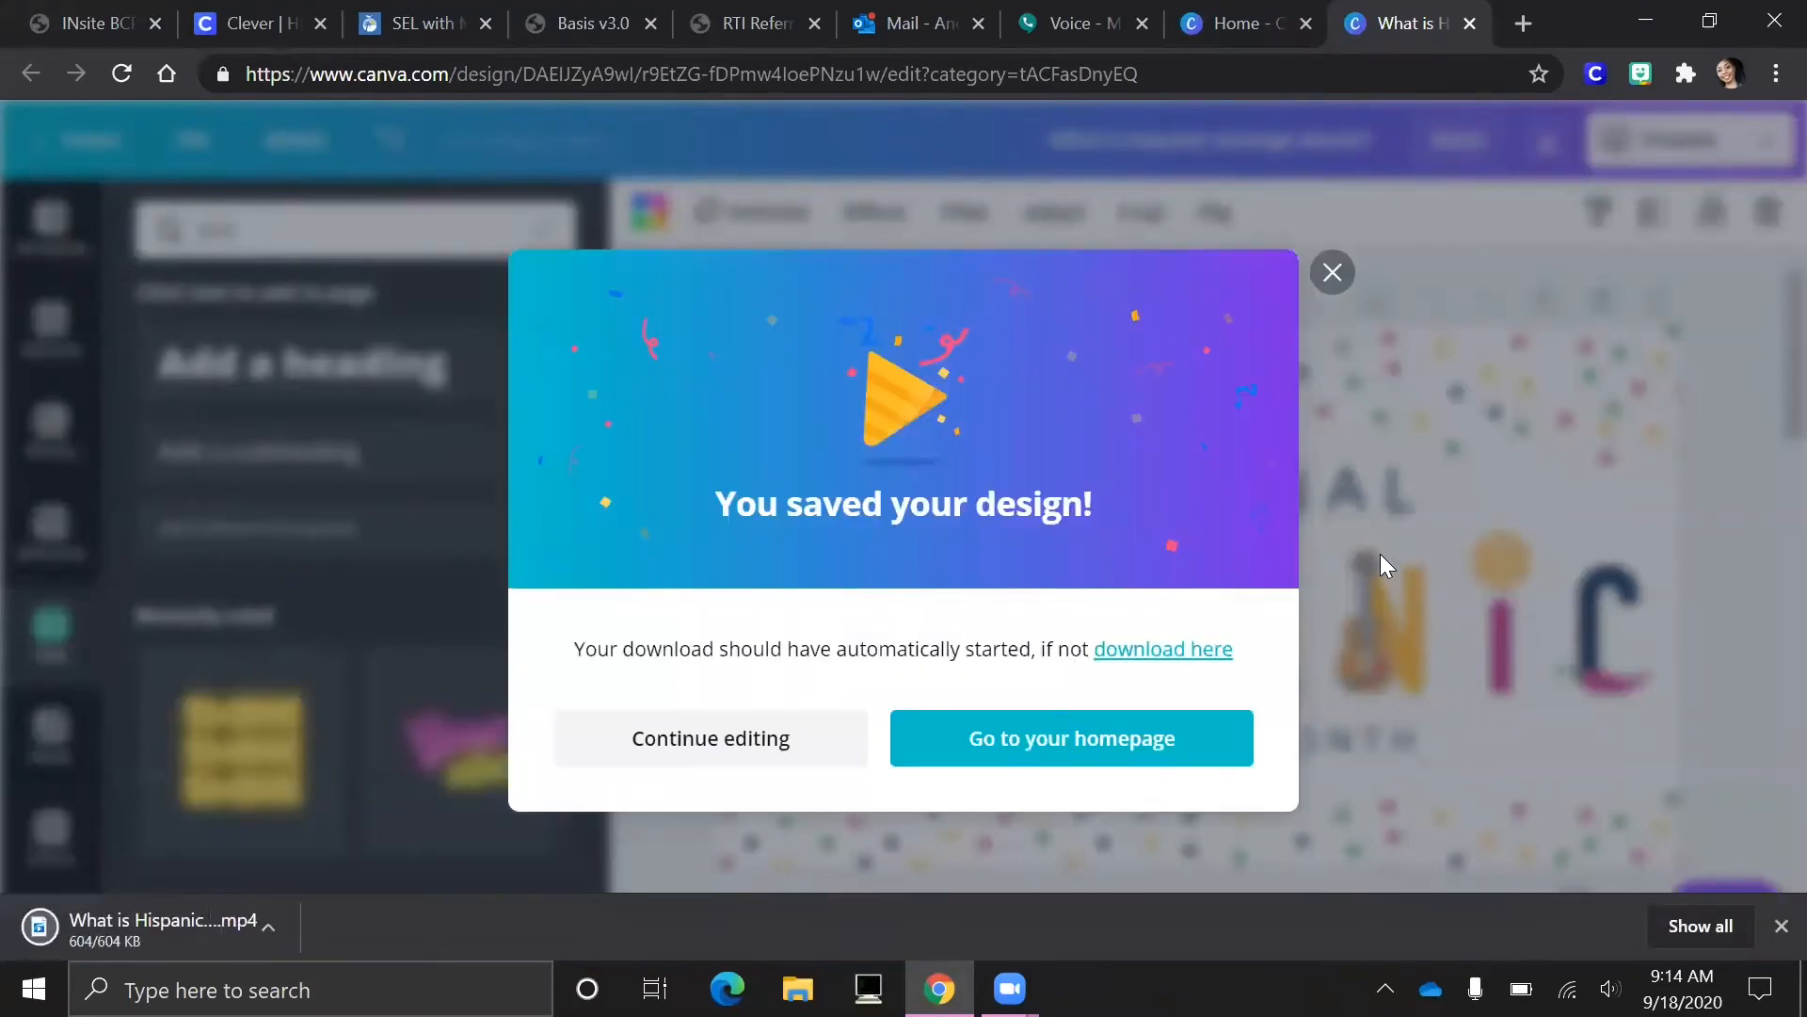
{"action": "left_click", "coordinate": [1329, 240]}
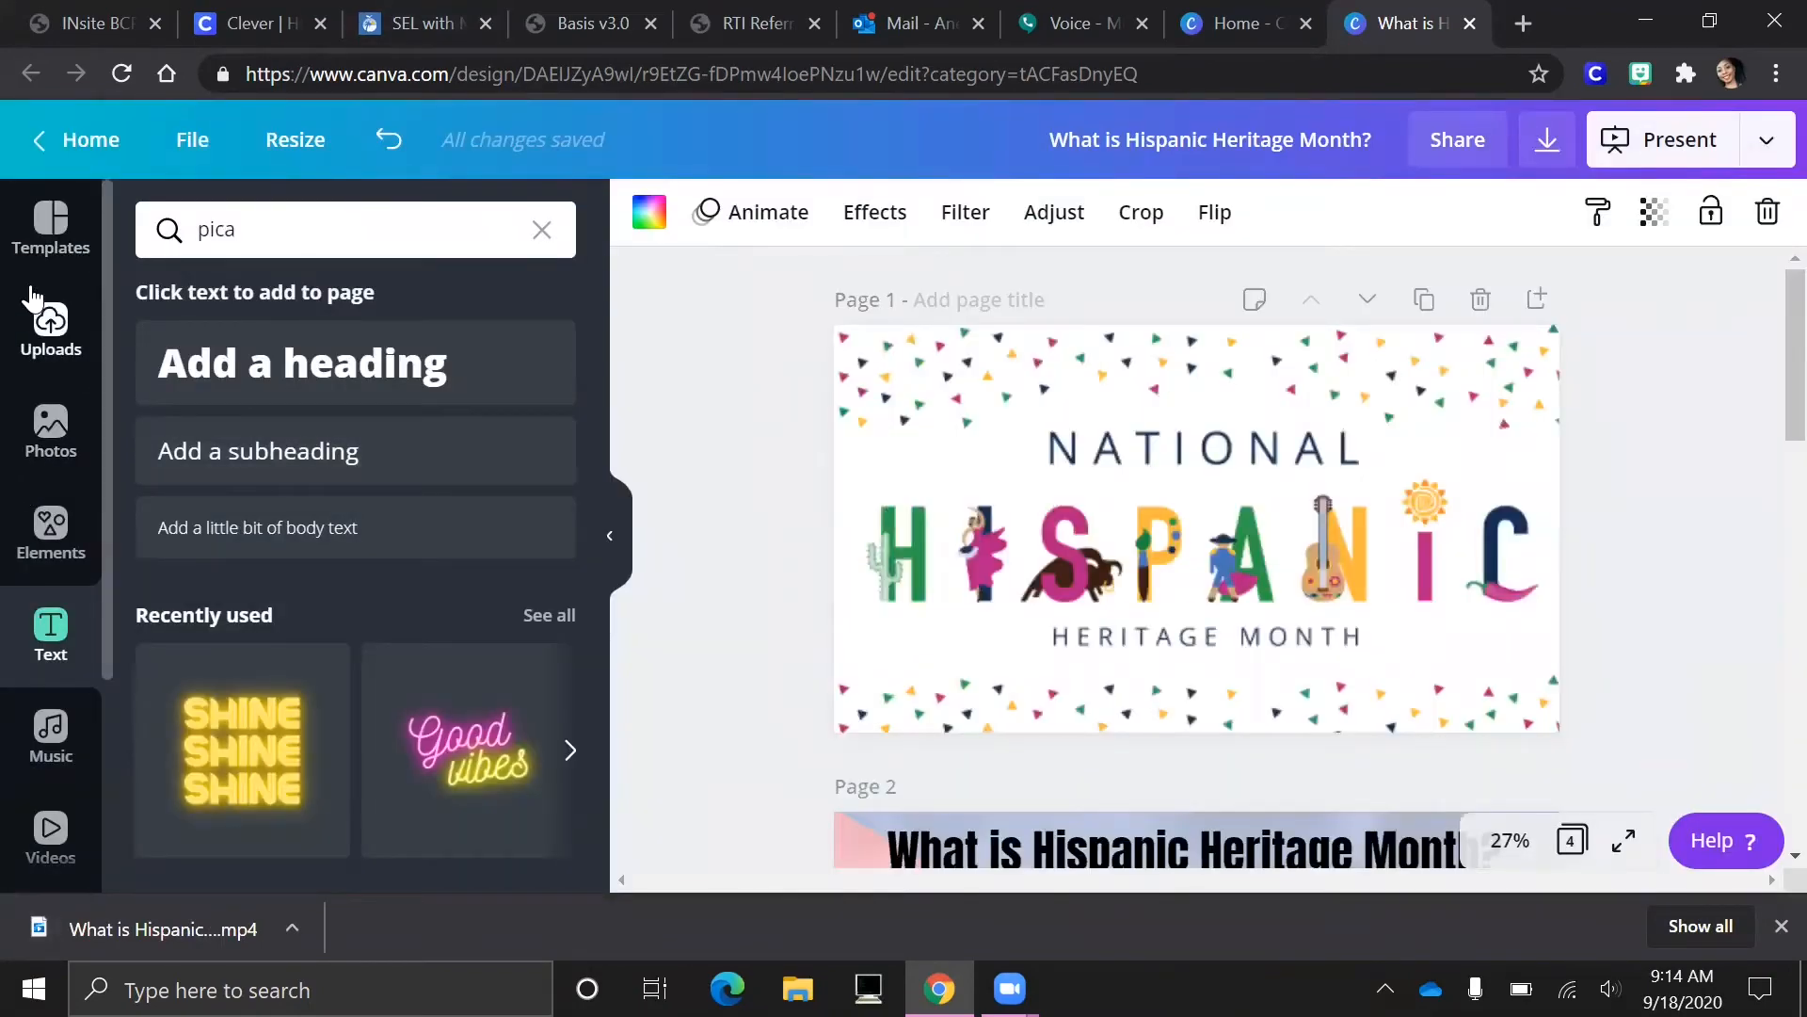
Return to the Canva home page and open the existing 12-page "What is Hispanic Heritage Month?" design from the saved designs.
{"action": "left_click", "coordinate": [52, 150]}
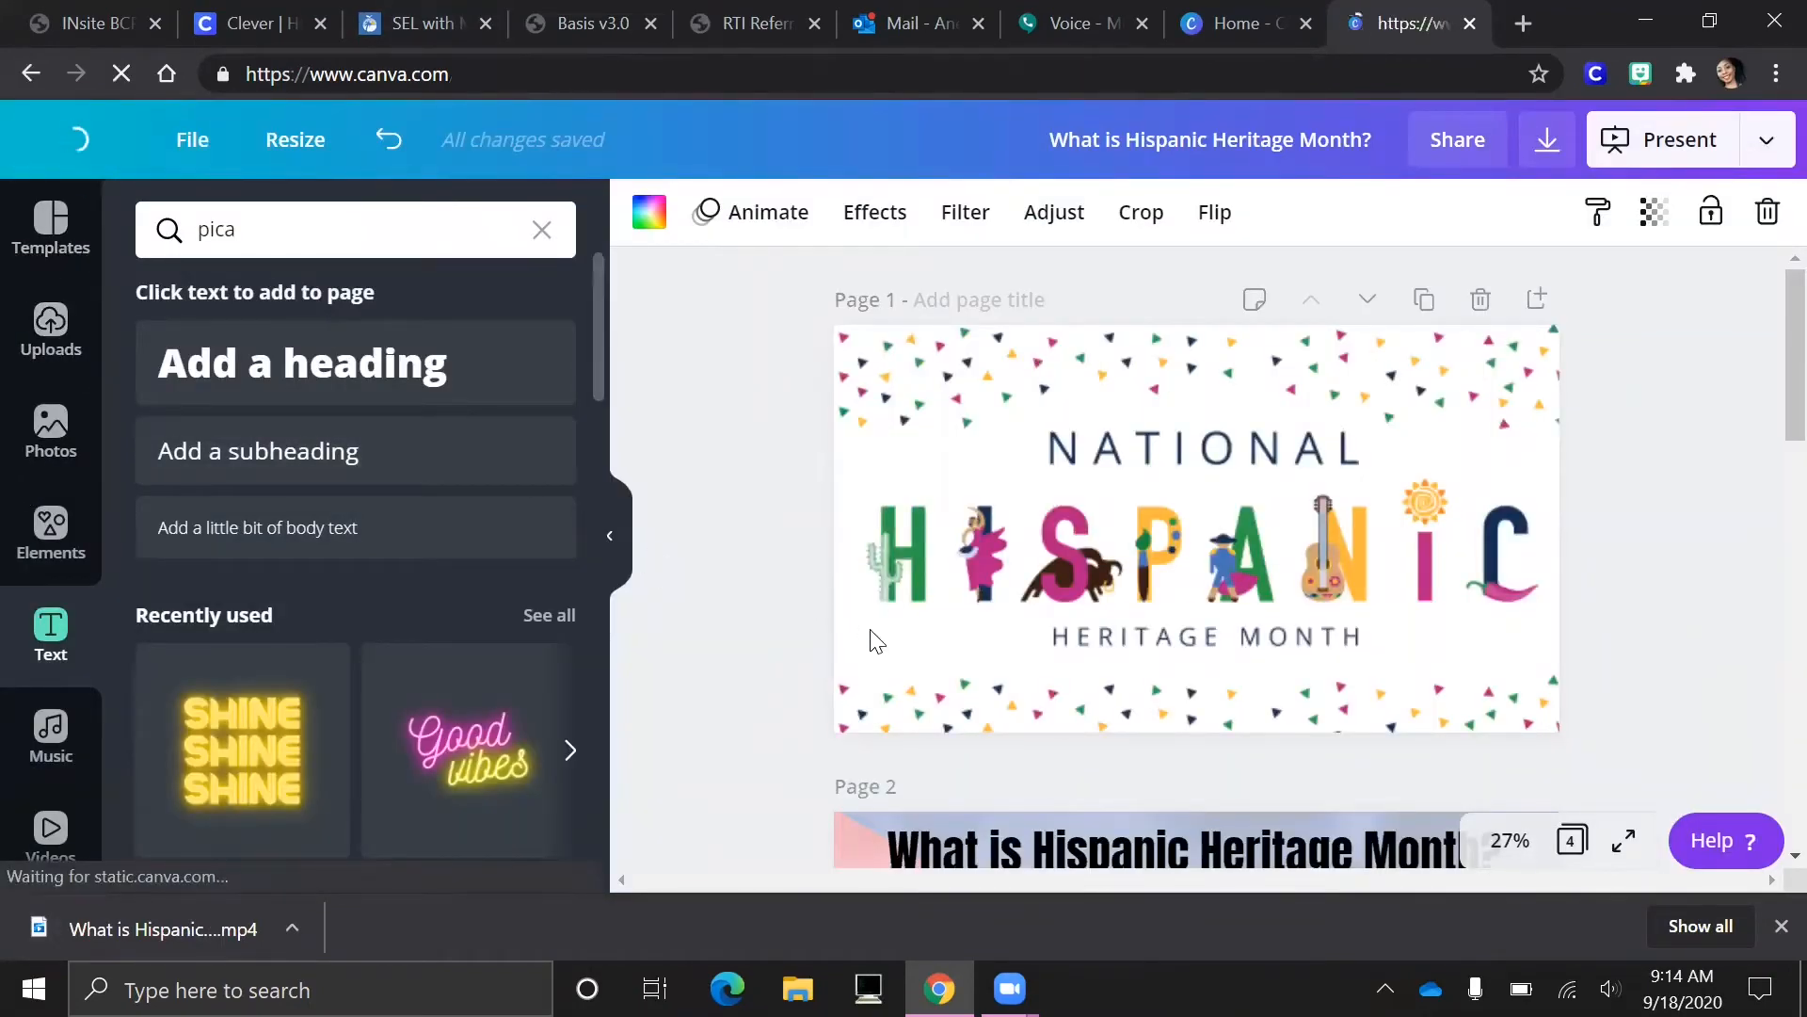
{"action": "scroll", "coordinate": [885, 649], "scroll_direction": "down", "scroll_amount": 3}
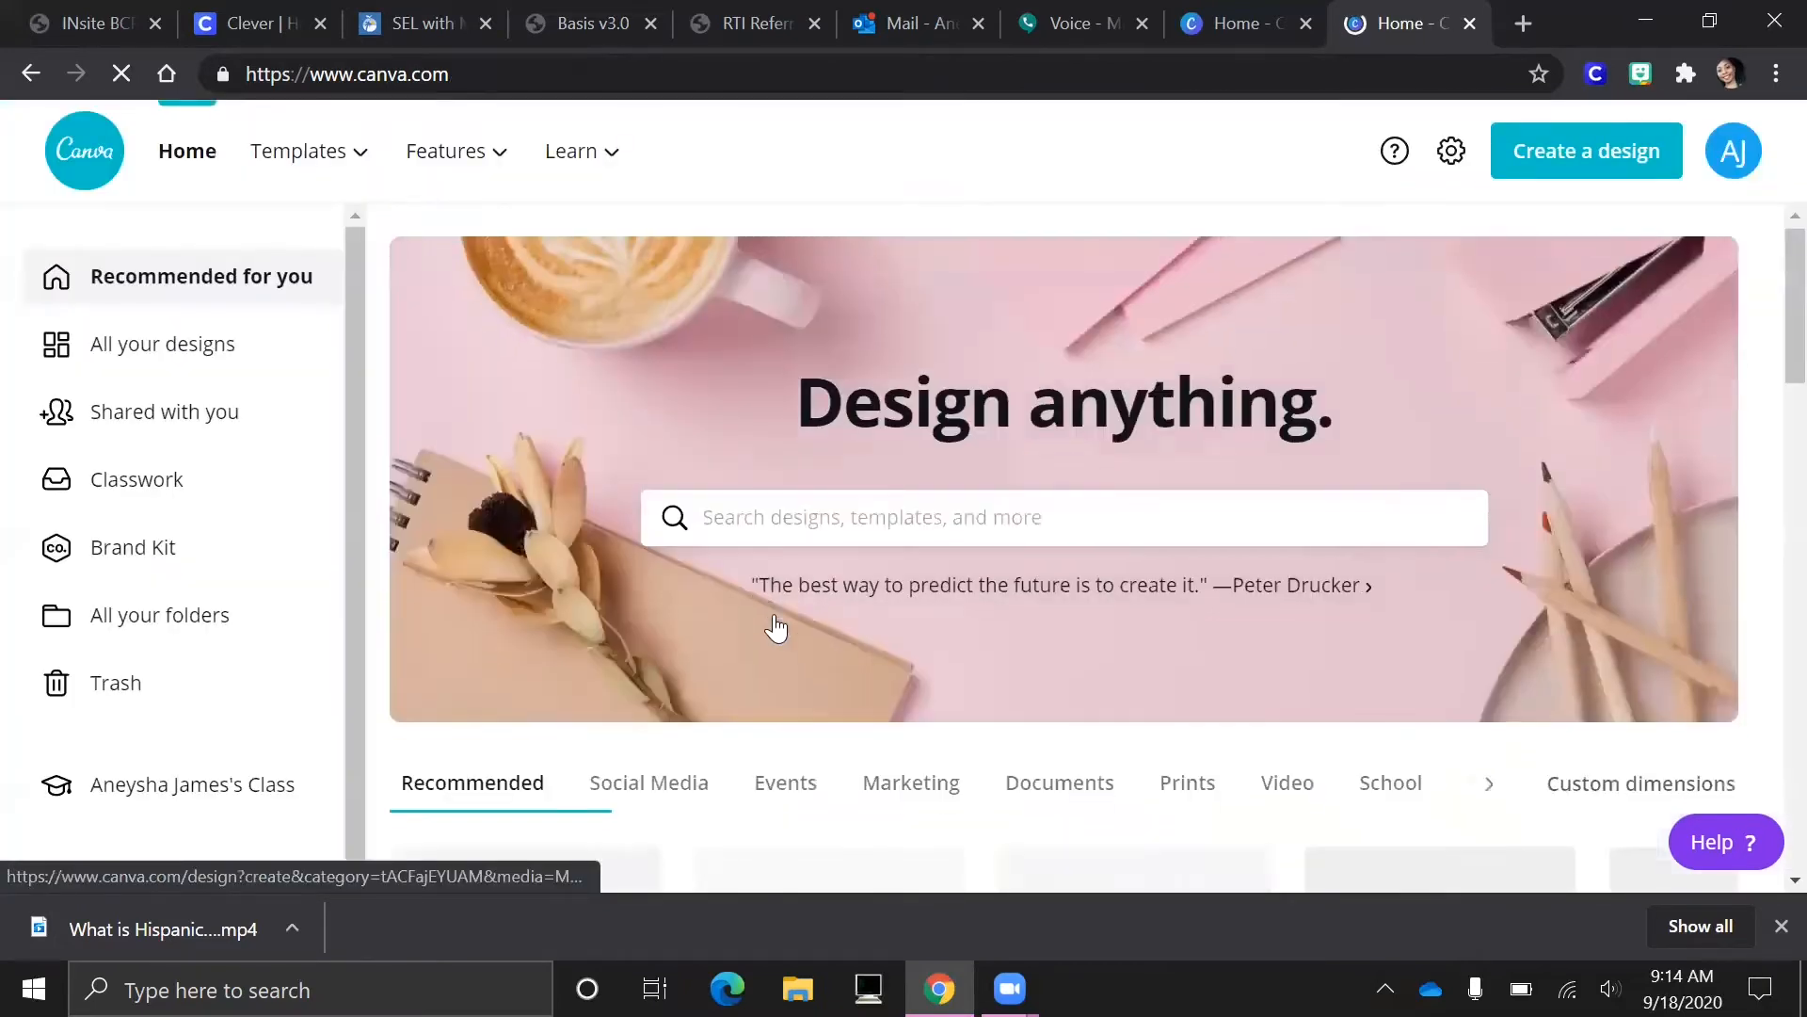
{"action": "scroll", "coordinate": [889, 677], "scroll_direction": "down", "scroll_amount": 3}
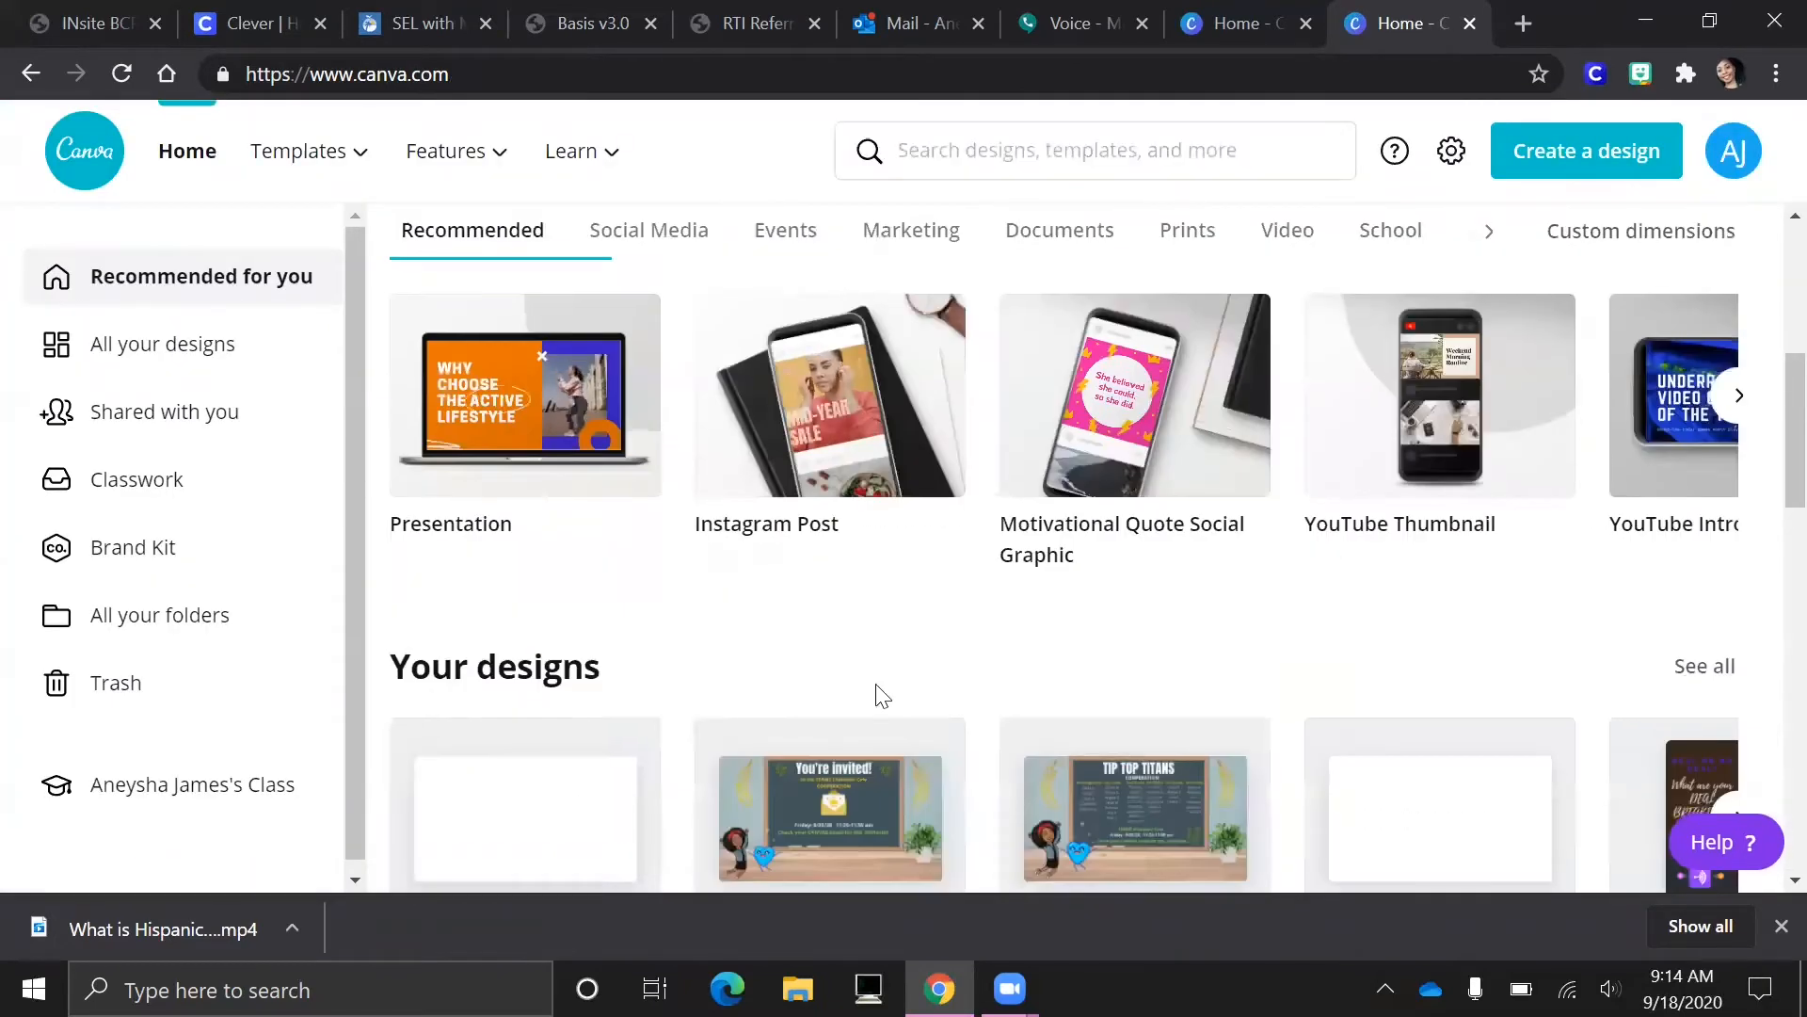
{"action": "scroll", "coordinate": [885, 702], "scroll_direction": "down", "scroll_amount": 2}
{"action": "scroll", "coordinate": [1036, 659], "scroll_direction": "down", "scroll_amount": 2}
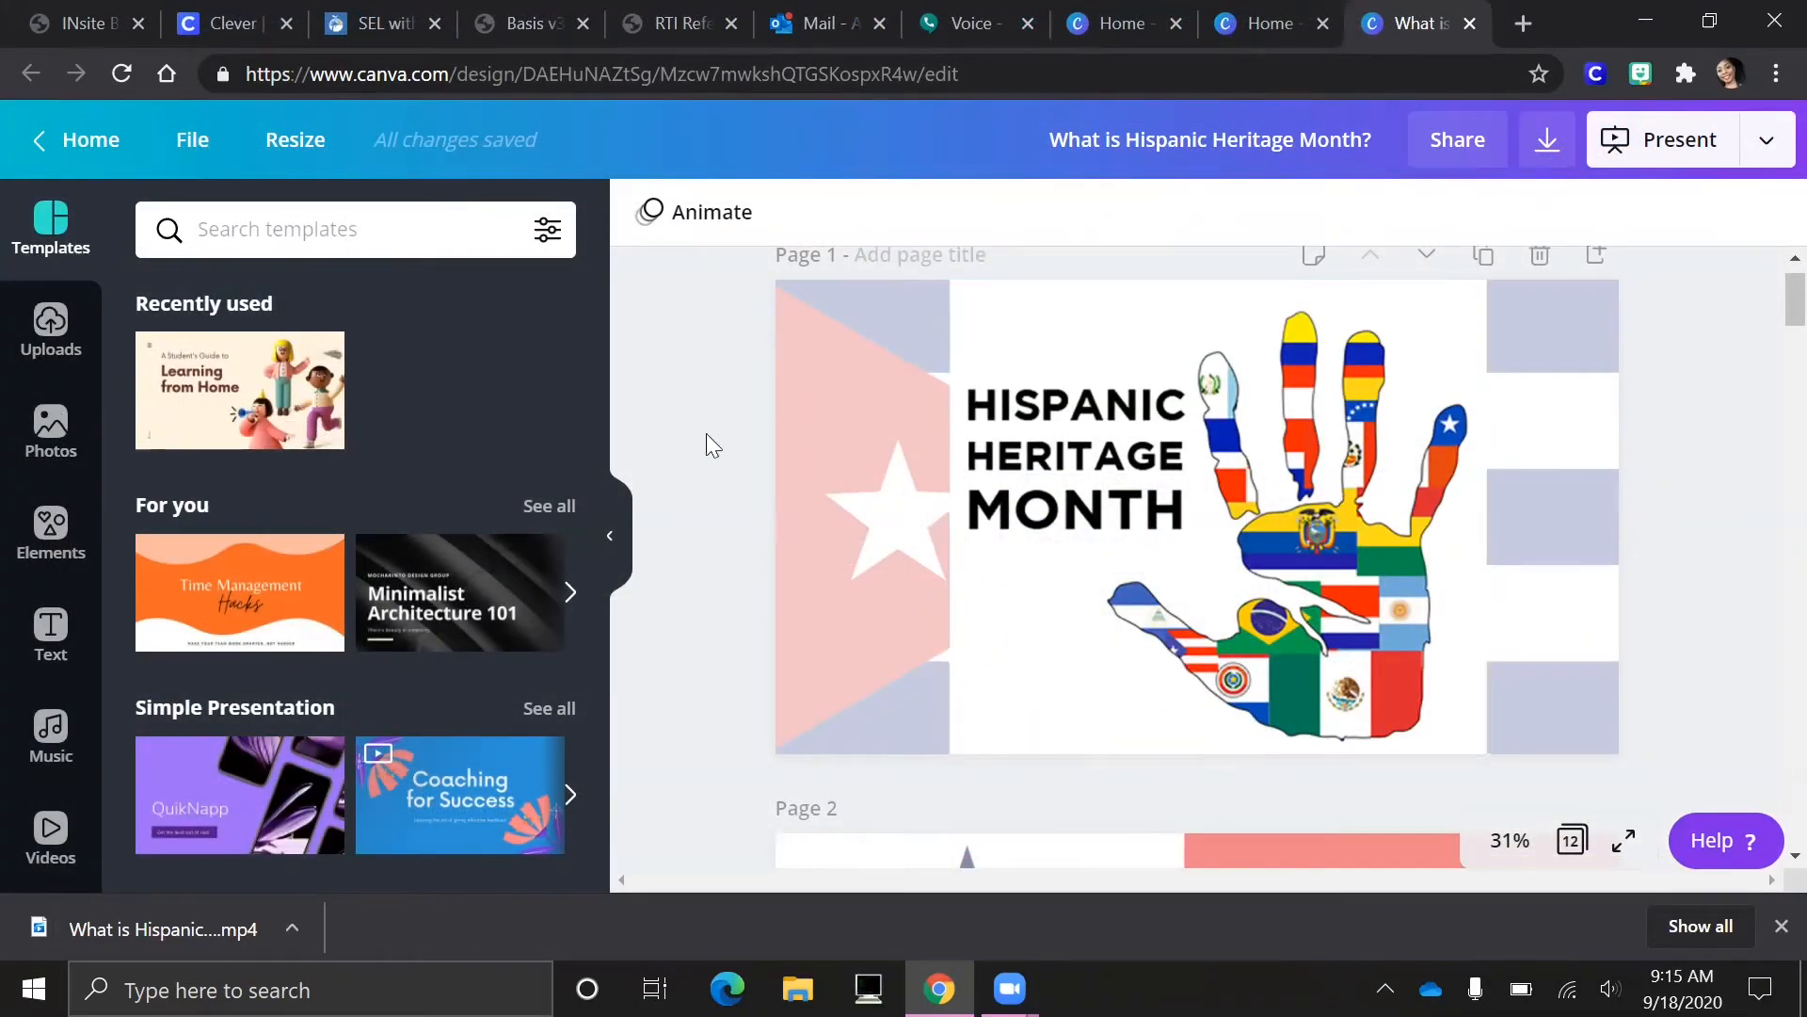
Review the finished example design from the Hispanic Heritage Month cover through the notable Hispanics pages to the closing trivia page.
{"action": "scroll", "coordinate": [1130, 450], "scroll_direction": "down", "scroll_amount": 6}
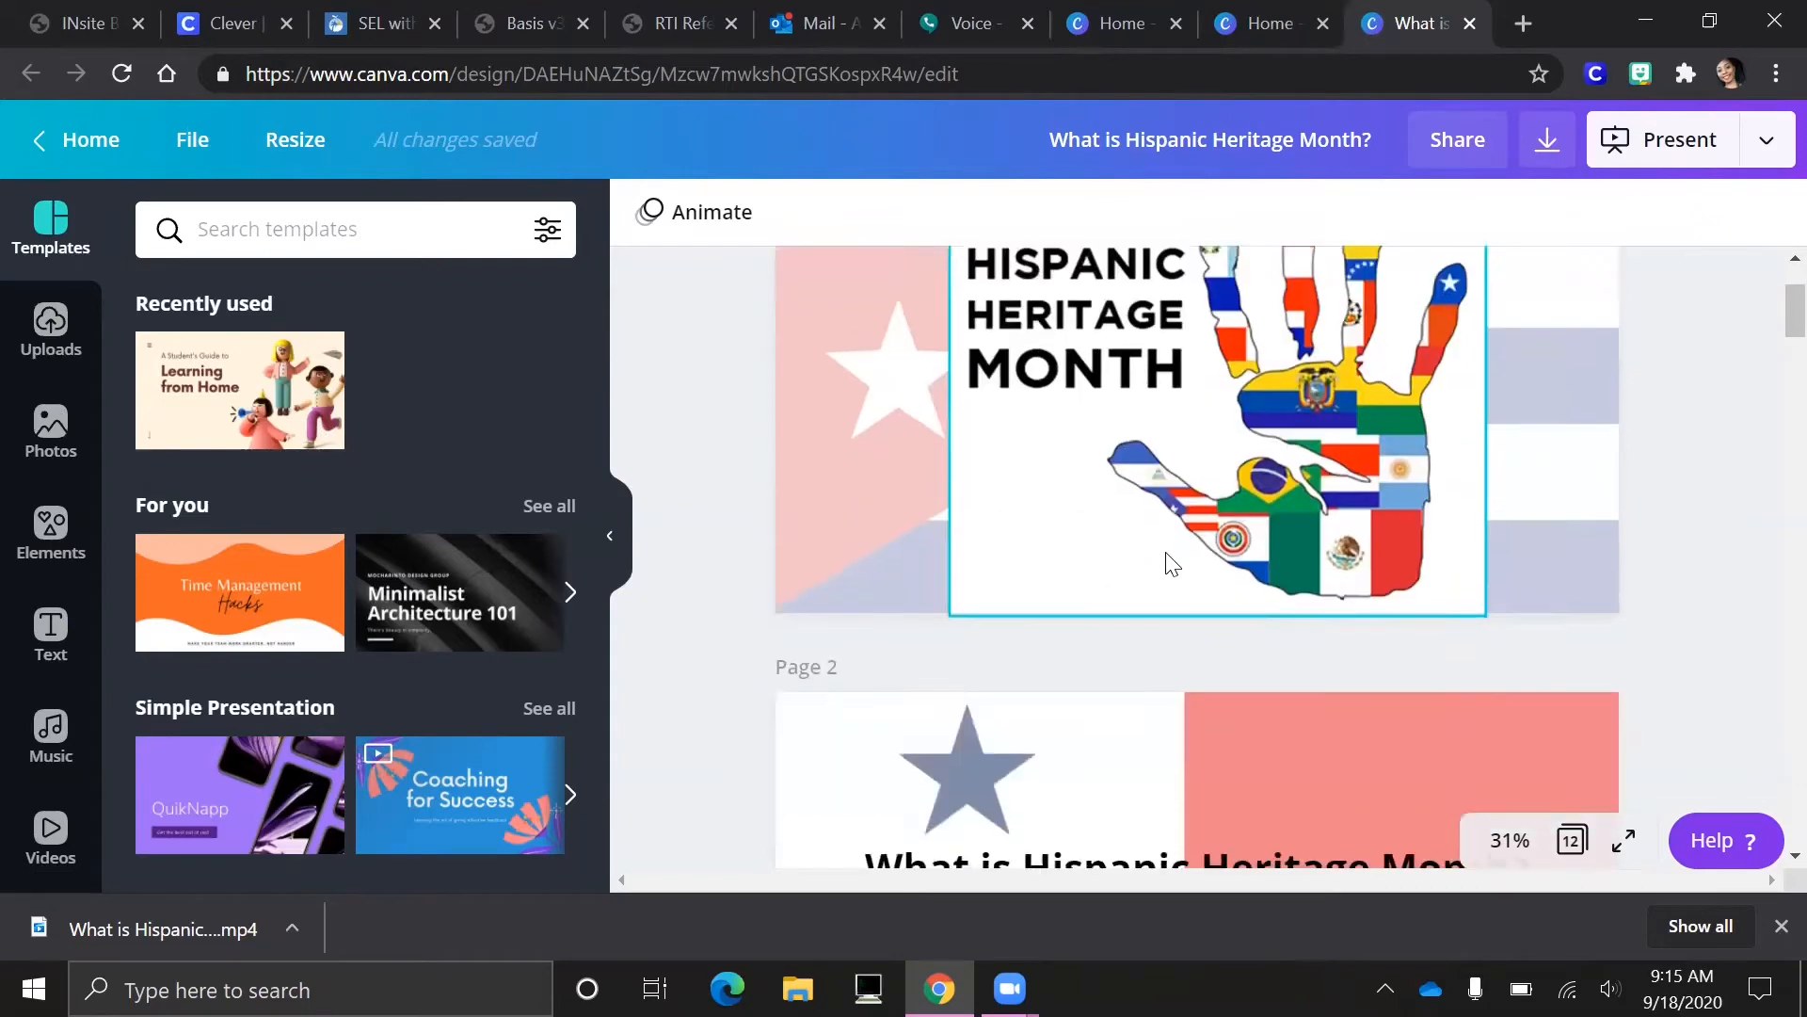
{"action": "scroll", "coordinate": [991, 608], "scroll_direction": "down", "scroll_amount": 6}
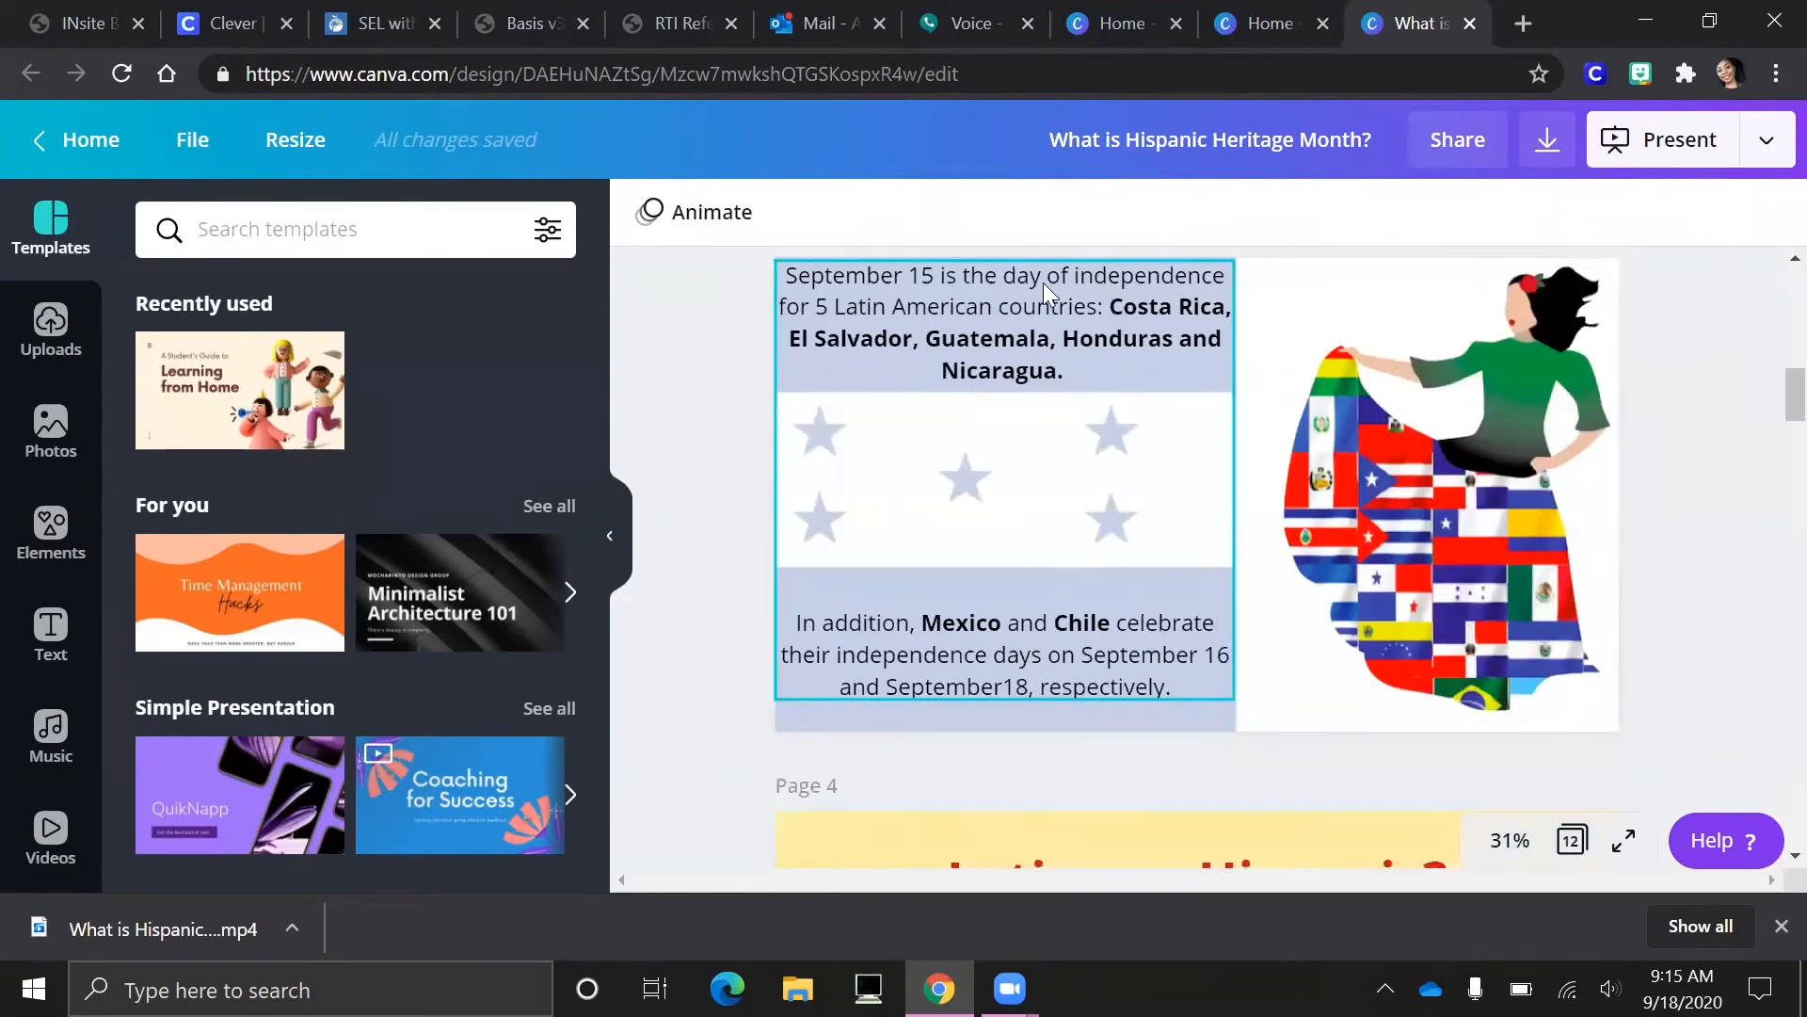
{"action": "scroll", "coordinate": [1060, 378], "scroll_direction": "down", "scroll_amount": 5}
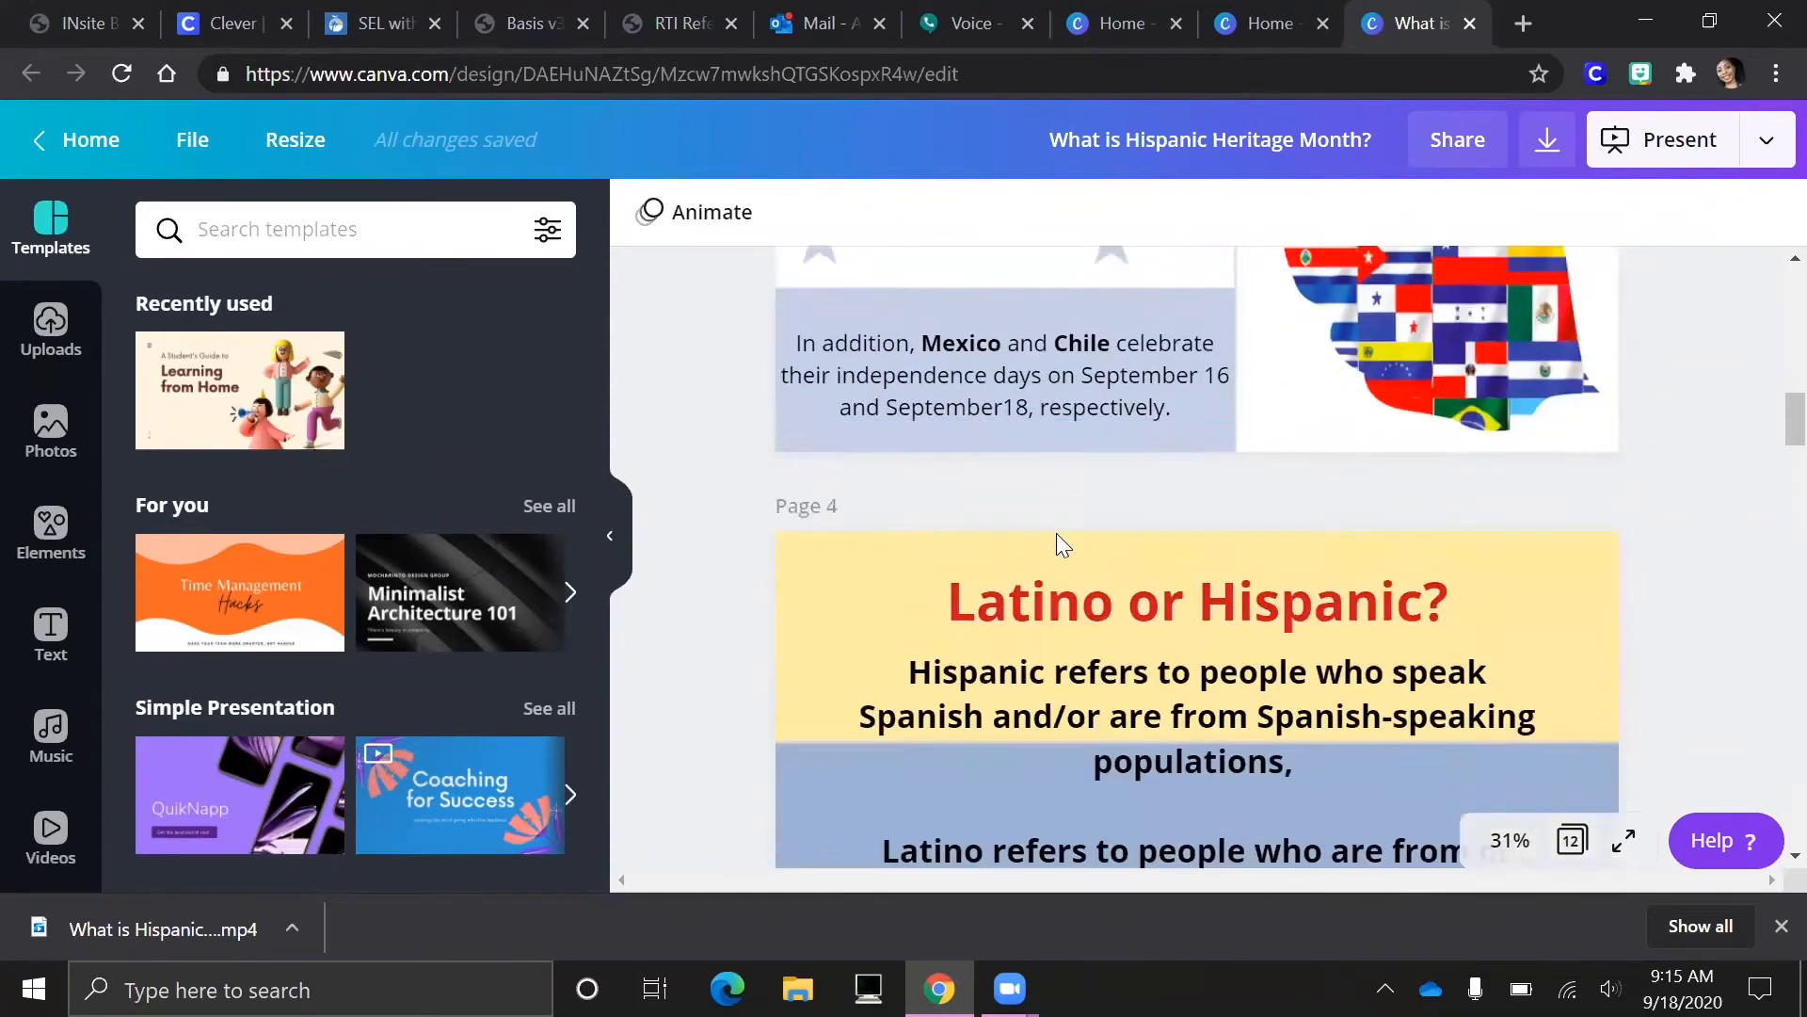
{"action": "scroll", "coordinate": [1152, 635], "scroll_direction": "down", "scroll_amount": 5}
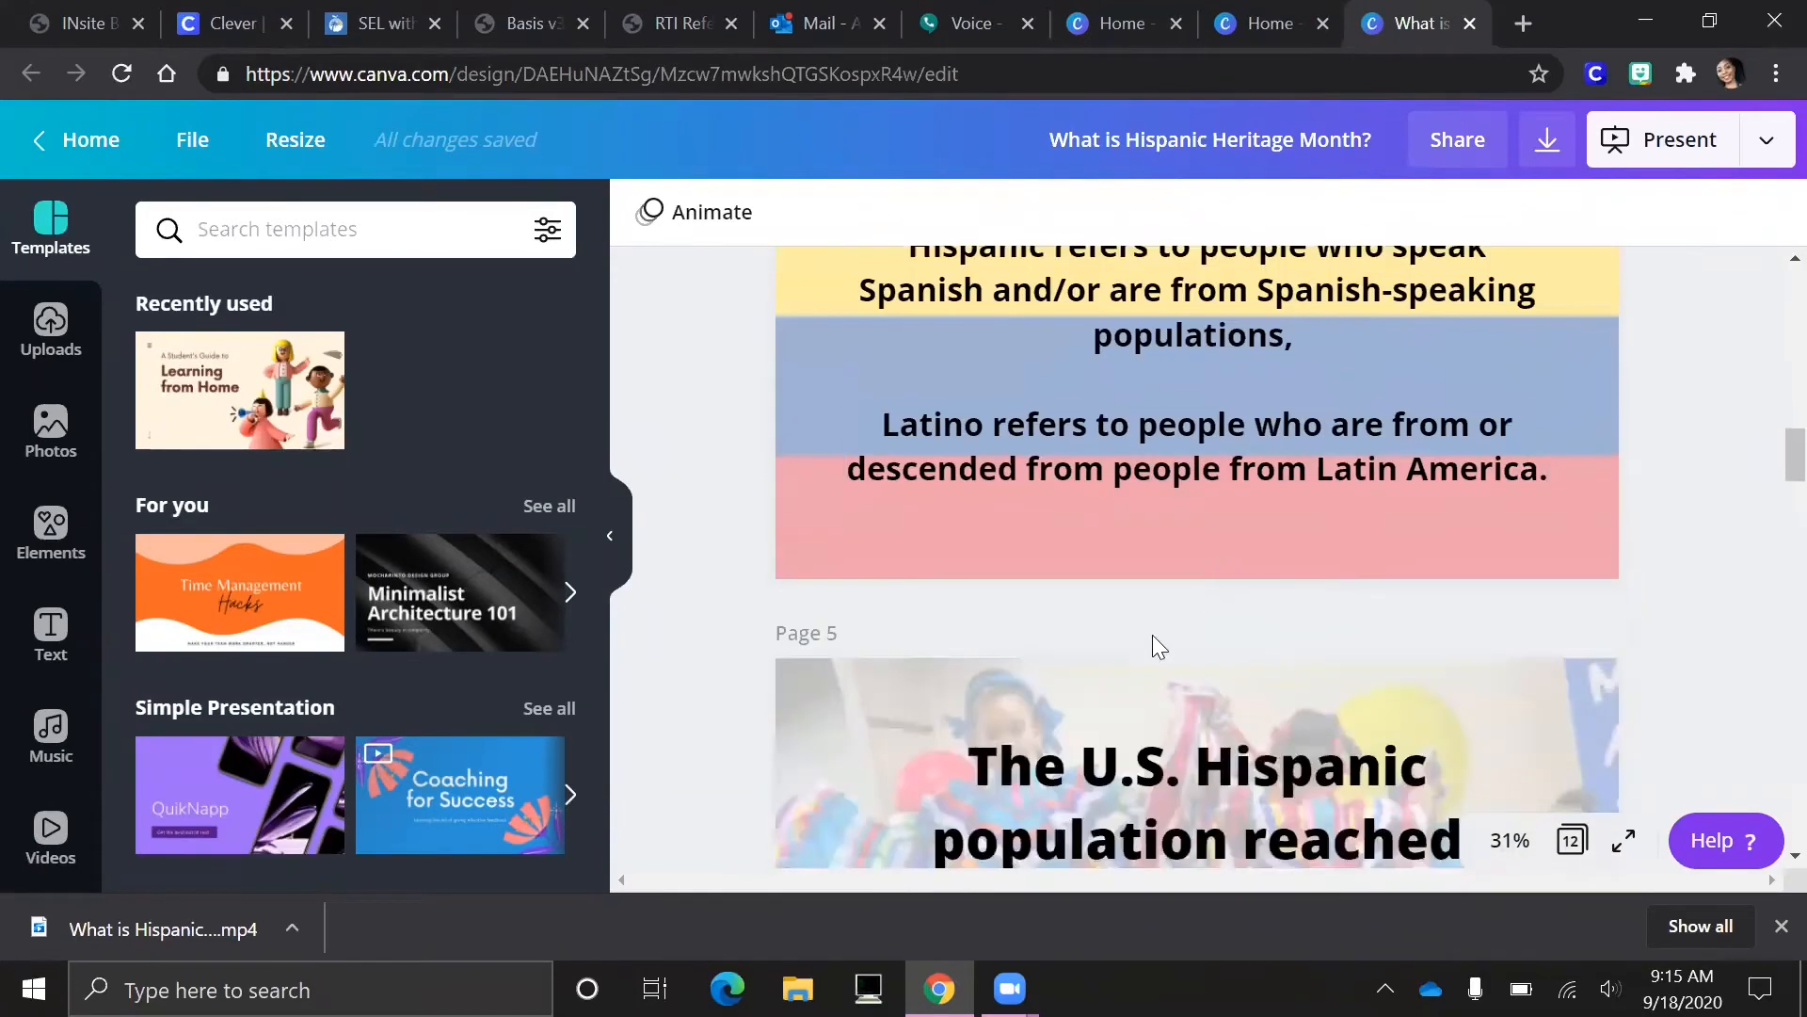
{"action": "scroll", "coordinate": [1160, 588], "scroll_direction": "down", "scroll_amount": 5}
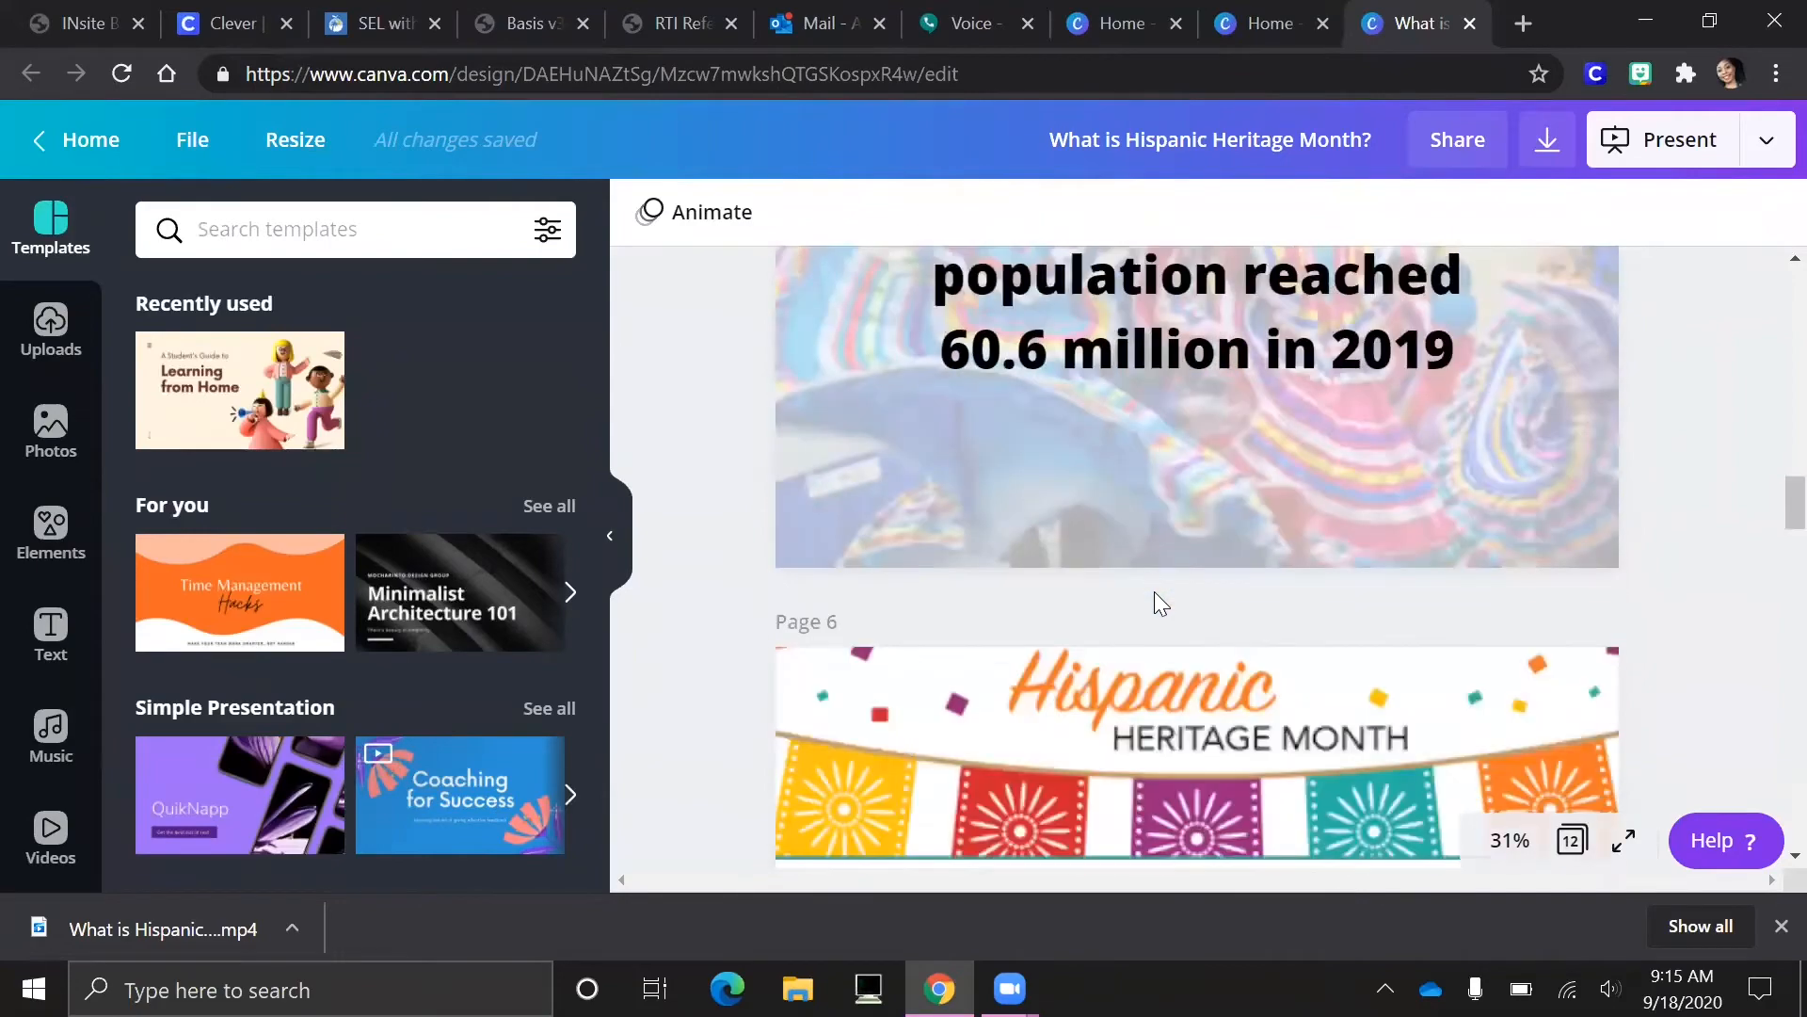
{"action": "scroll", "coordinate": [1148, 621], "scroll_direction": "down", "scroll_amount": 3}
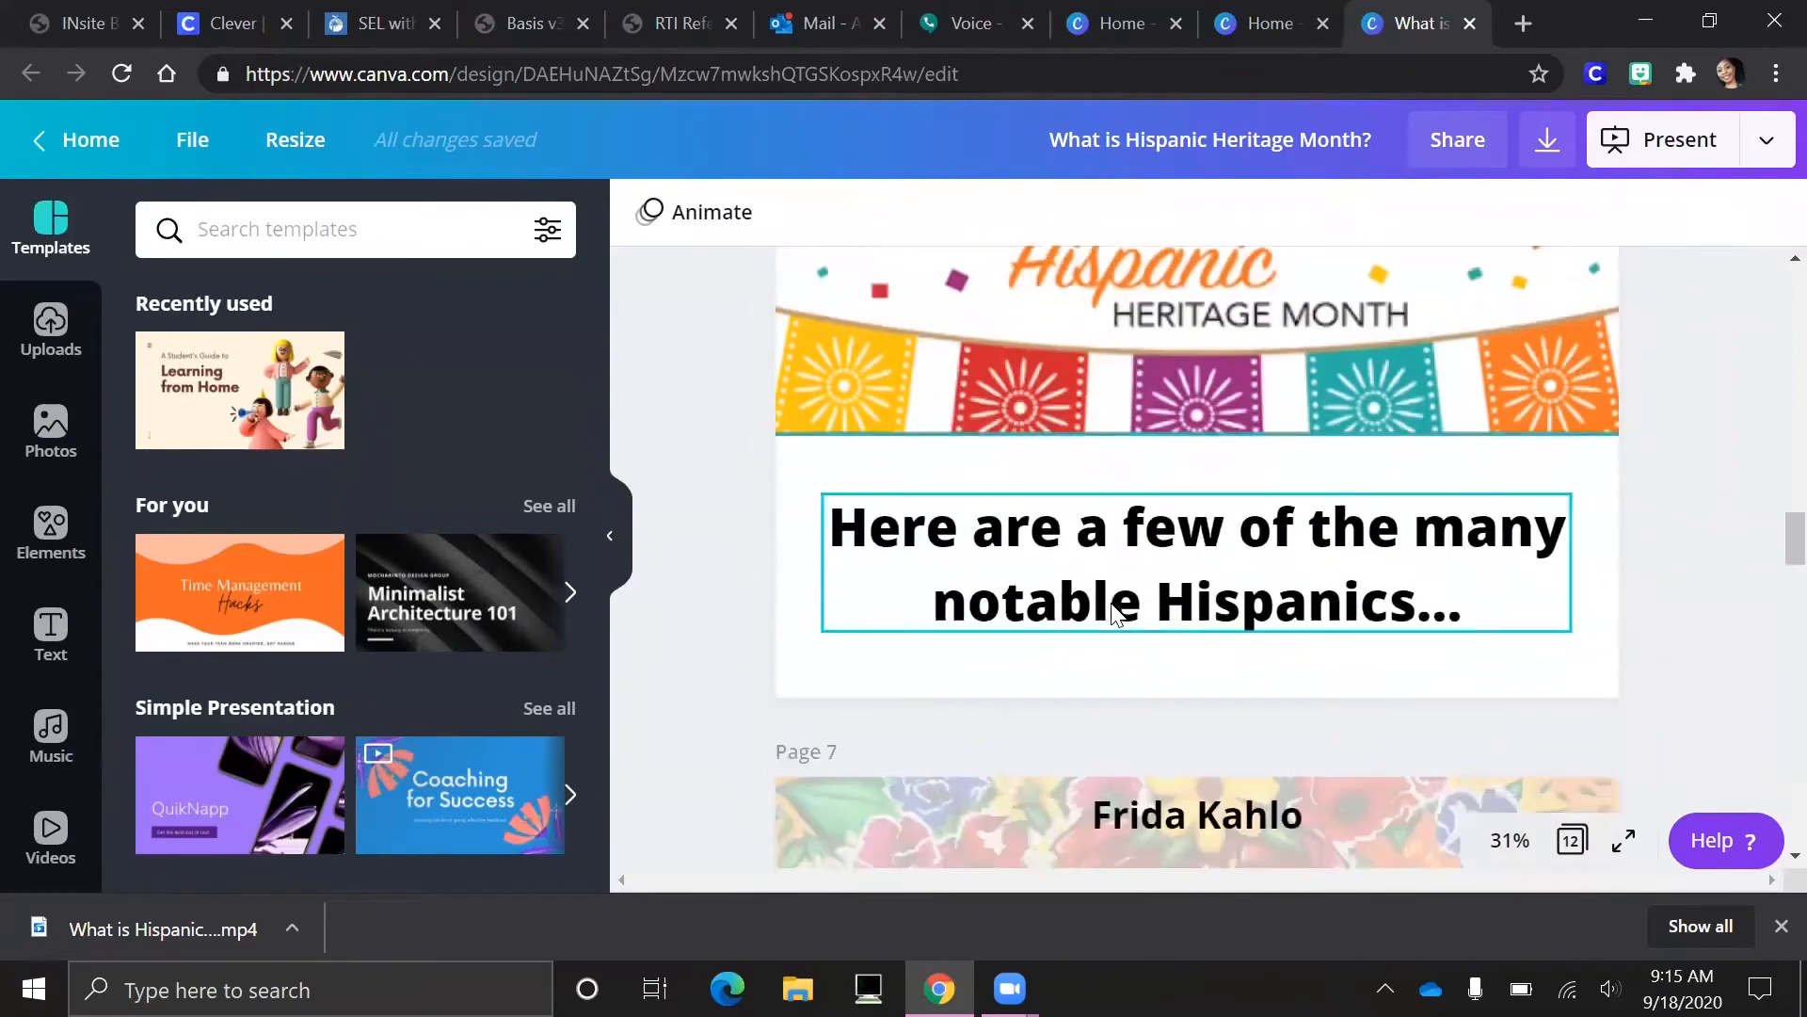
{"action": "scroll", "coordinate": [1261, 584], "scroll_direction": "down", "scroll_amount": 10}
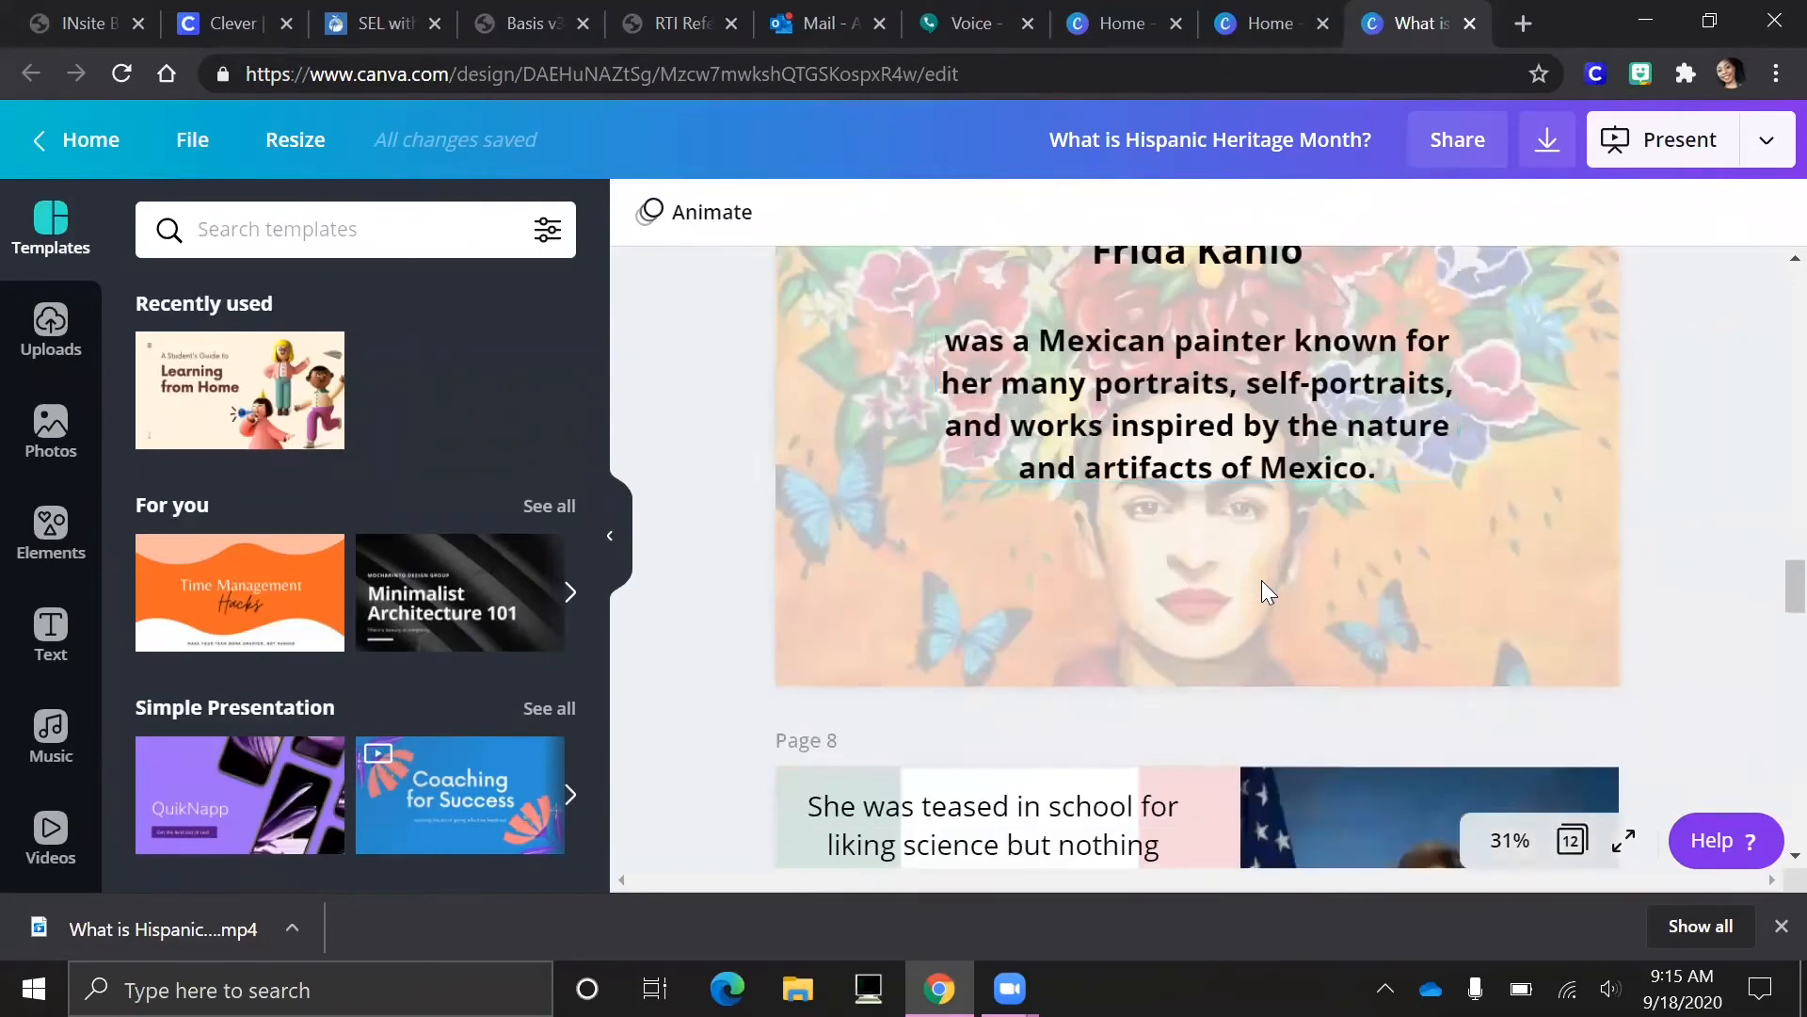
{"action": "scroll", "coordinate": [1262, 582], "scroll_direction": "down", "scroll_amount": 5}
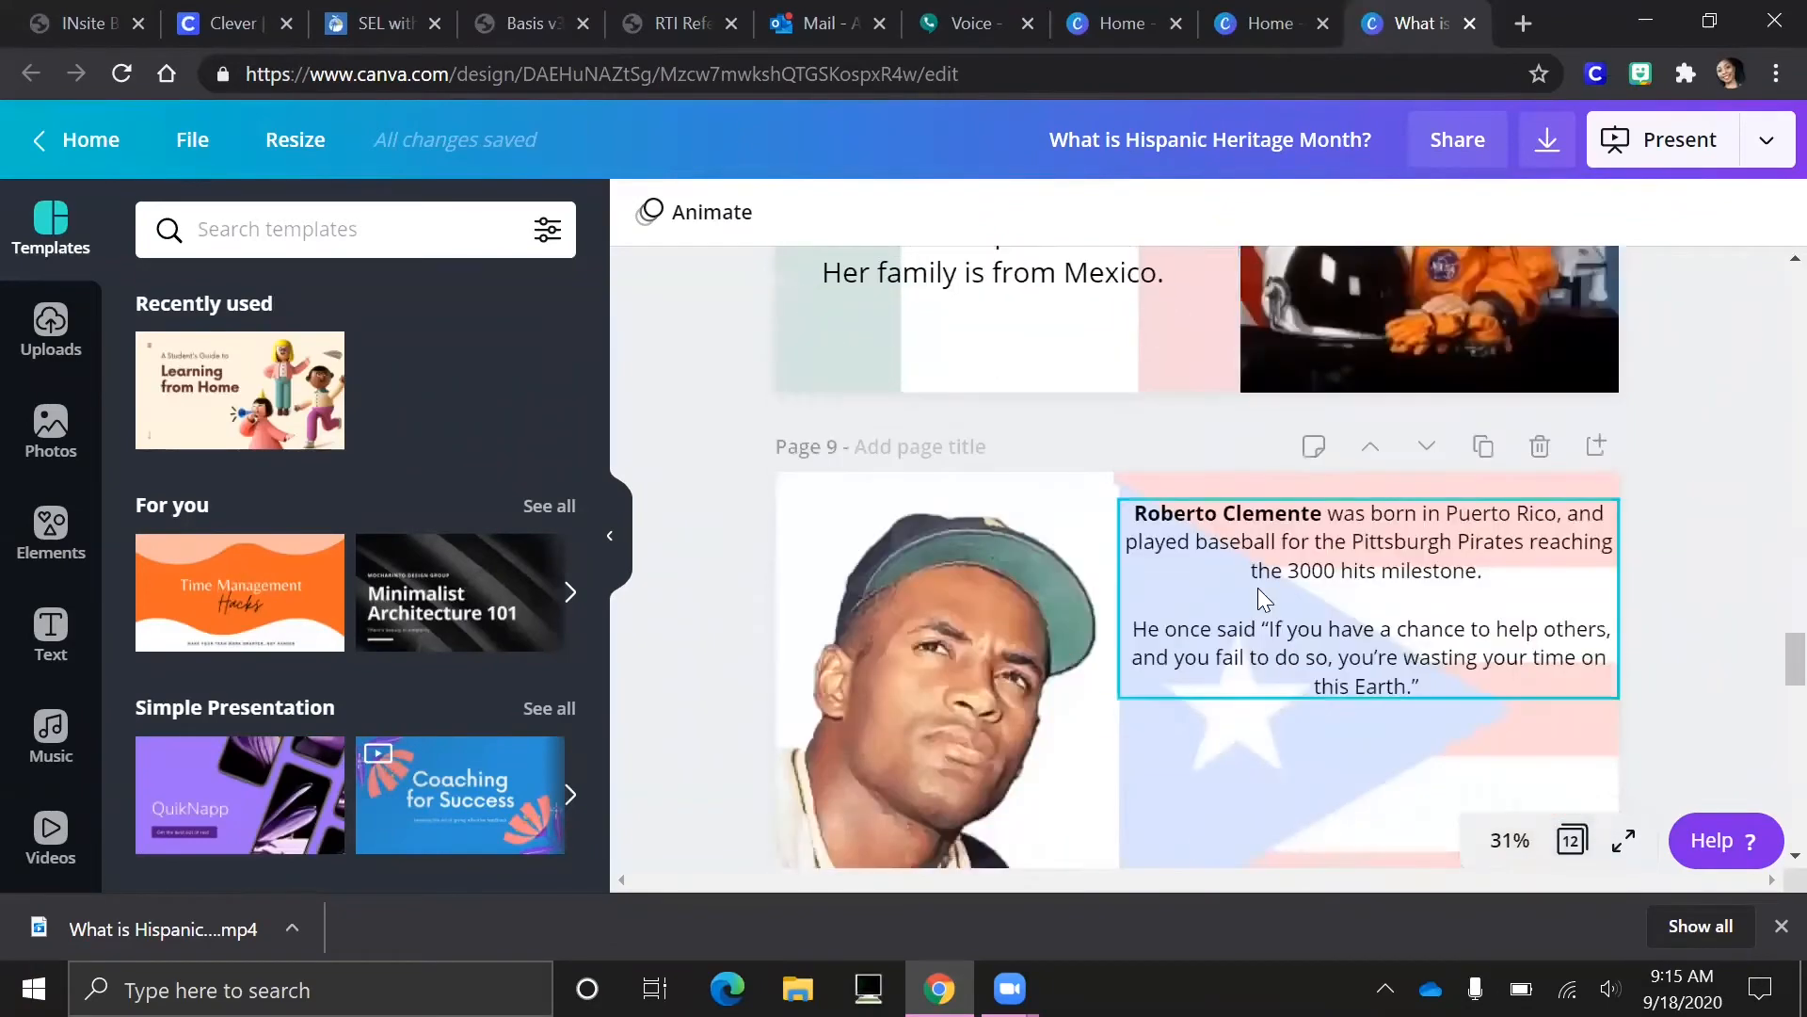
{"action": "scroll", "coordinate": [1252, 593], "scroll_direction": "down", "scroll_amount": 3}
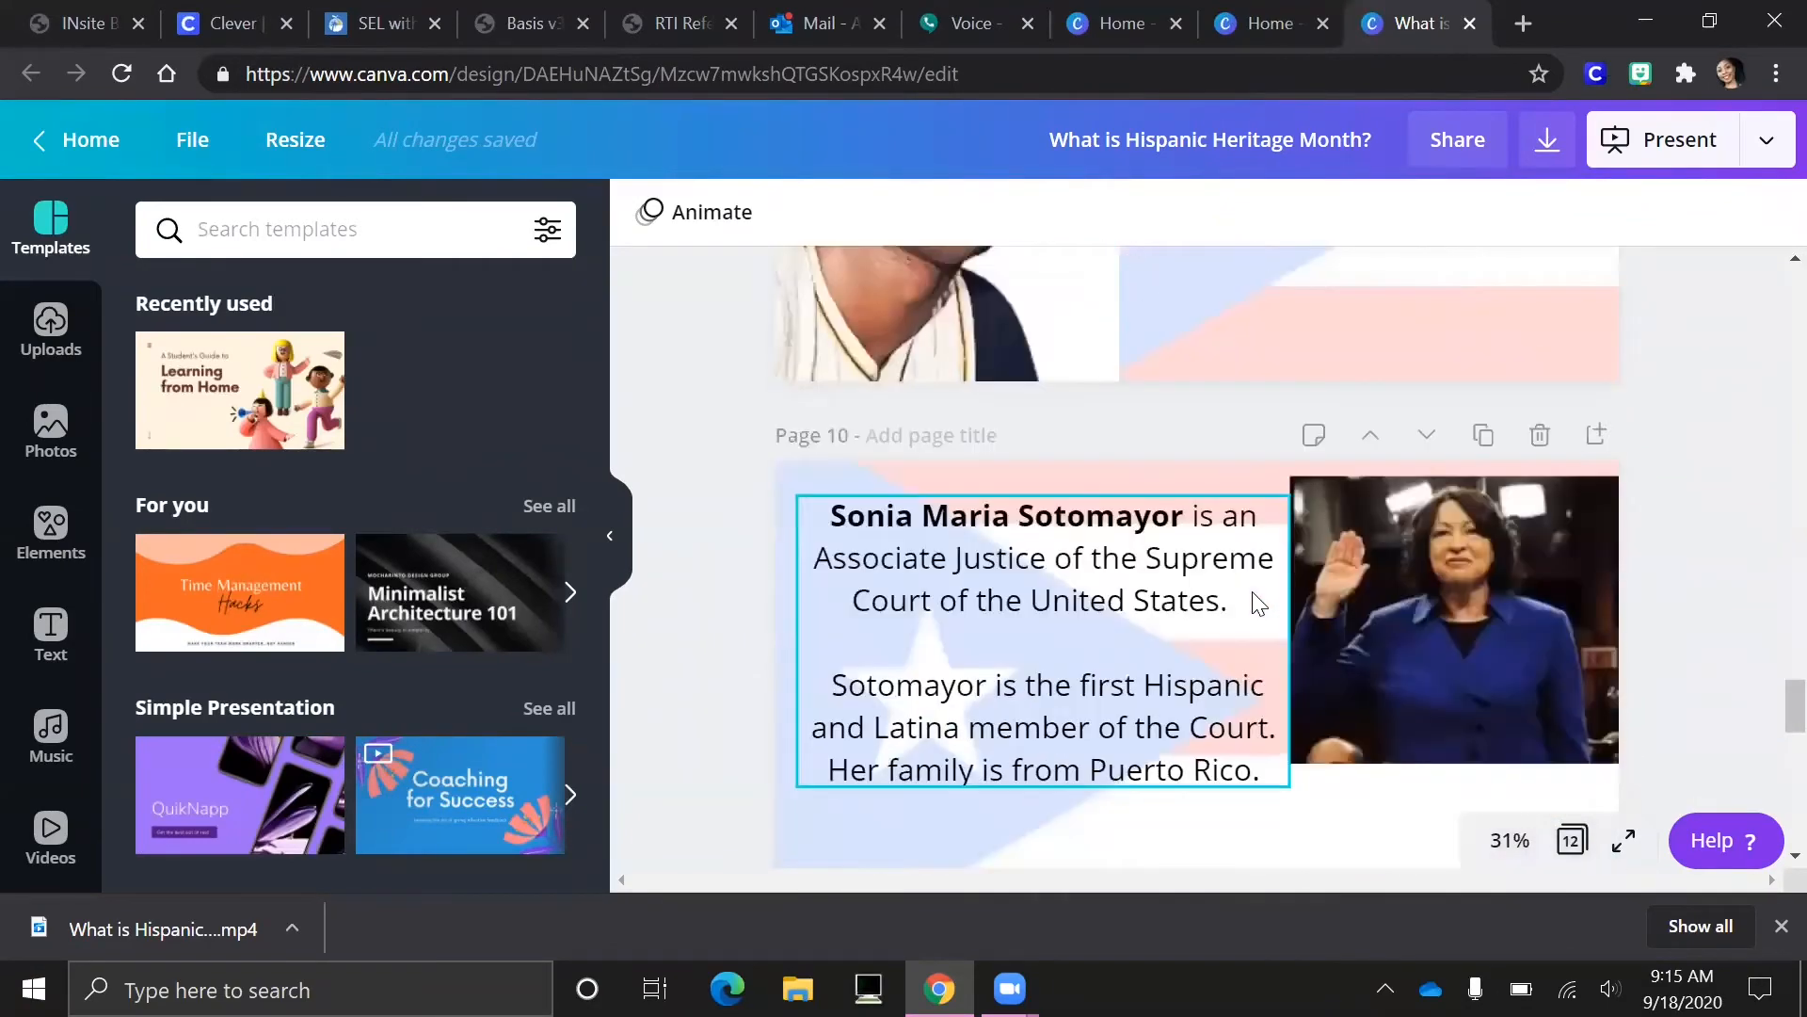
{"action": "scroll", "coordinate": [1258, 603], "scroll_direction": "down", "scroll_amount": 5}
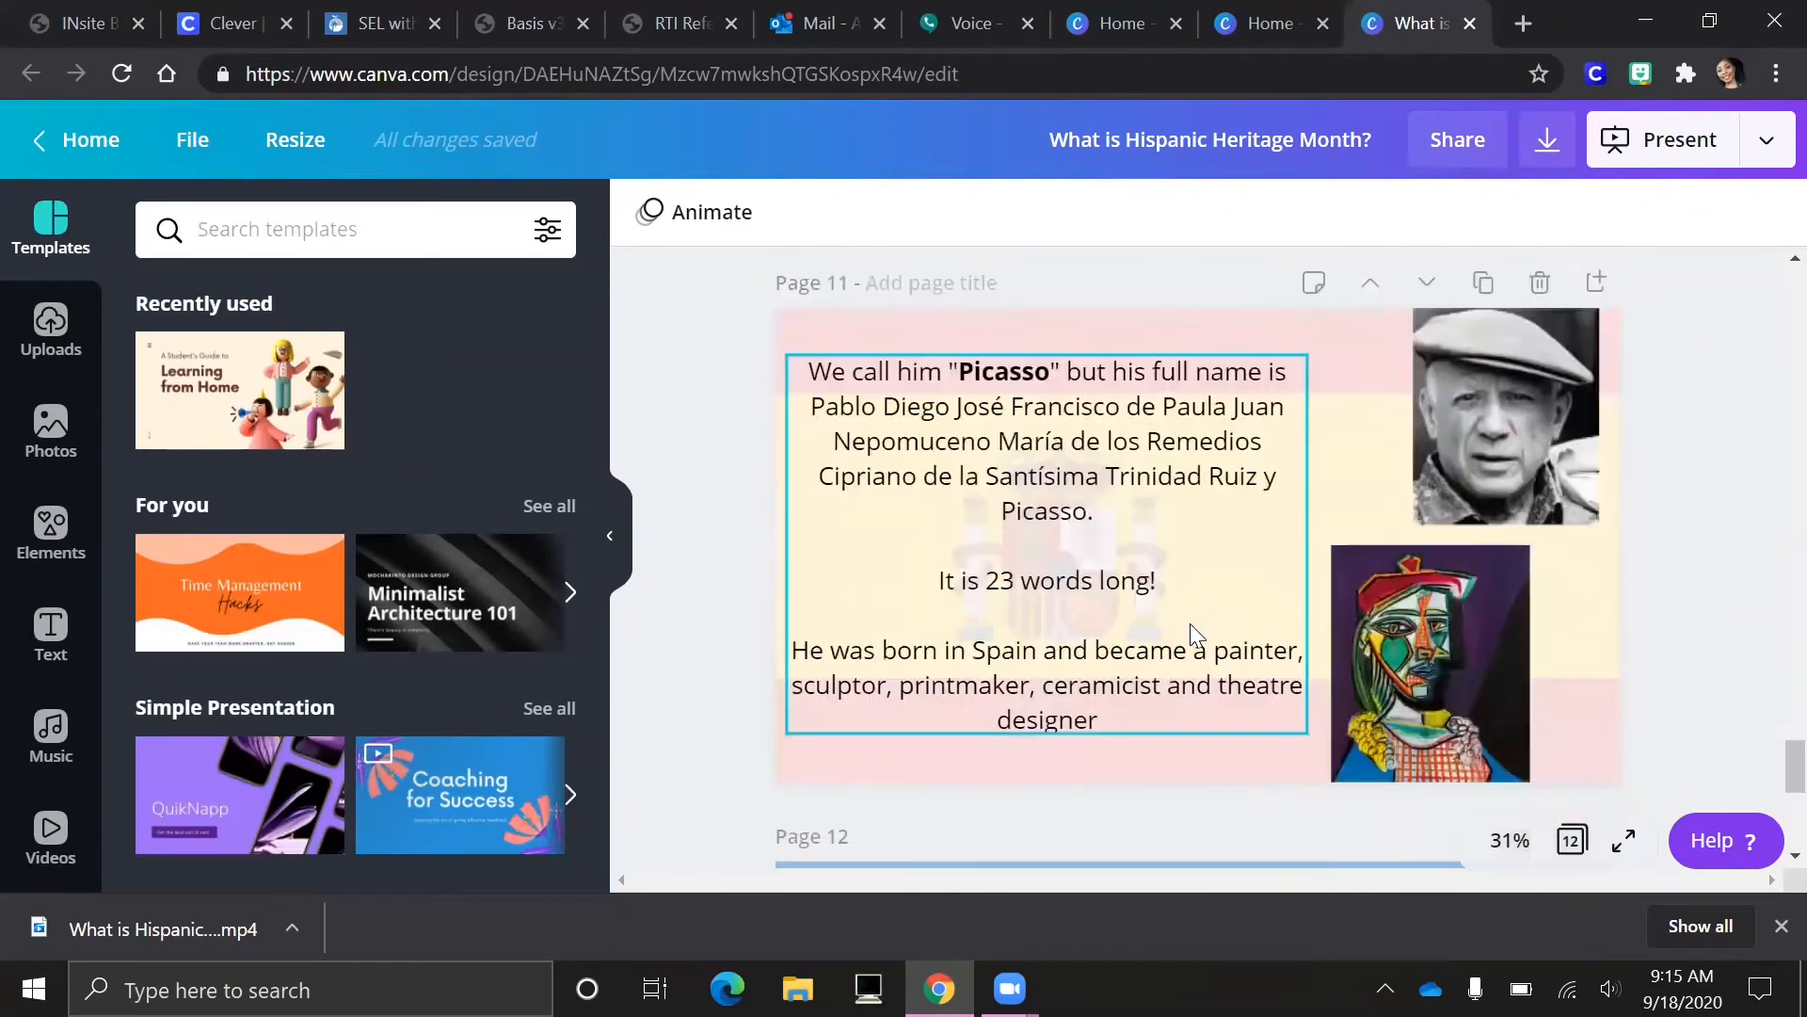
{"action": "scroll", "coordinate": [1190, 624], "scroll_direction": "down", "scroll_amount": 5}
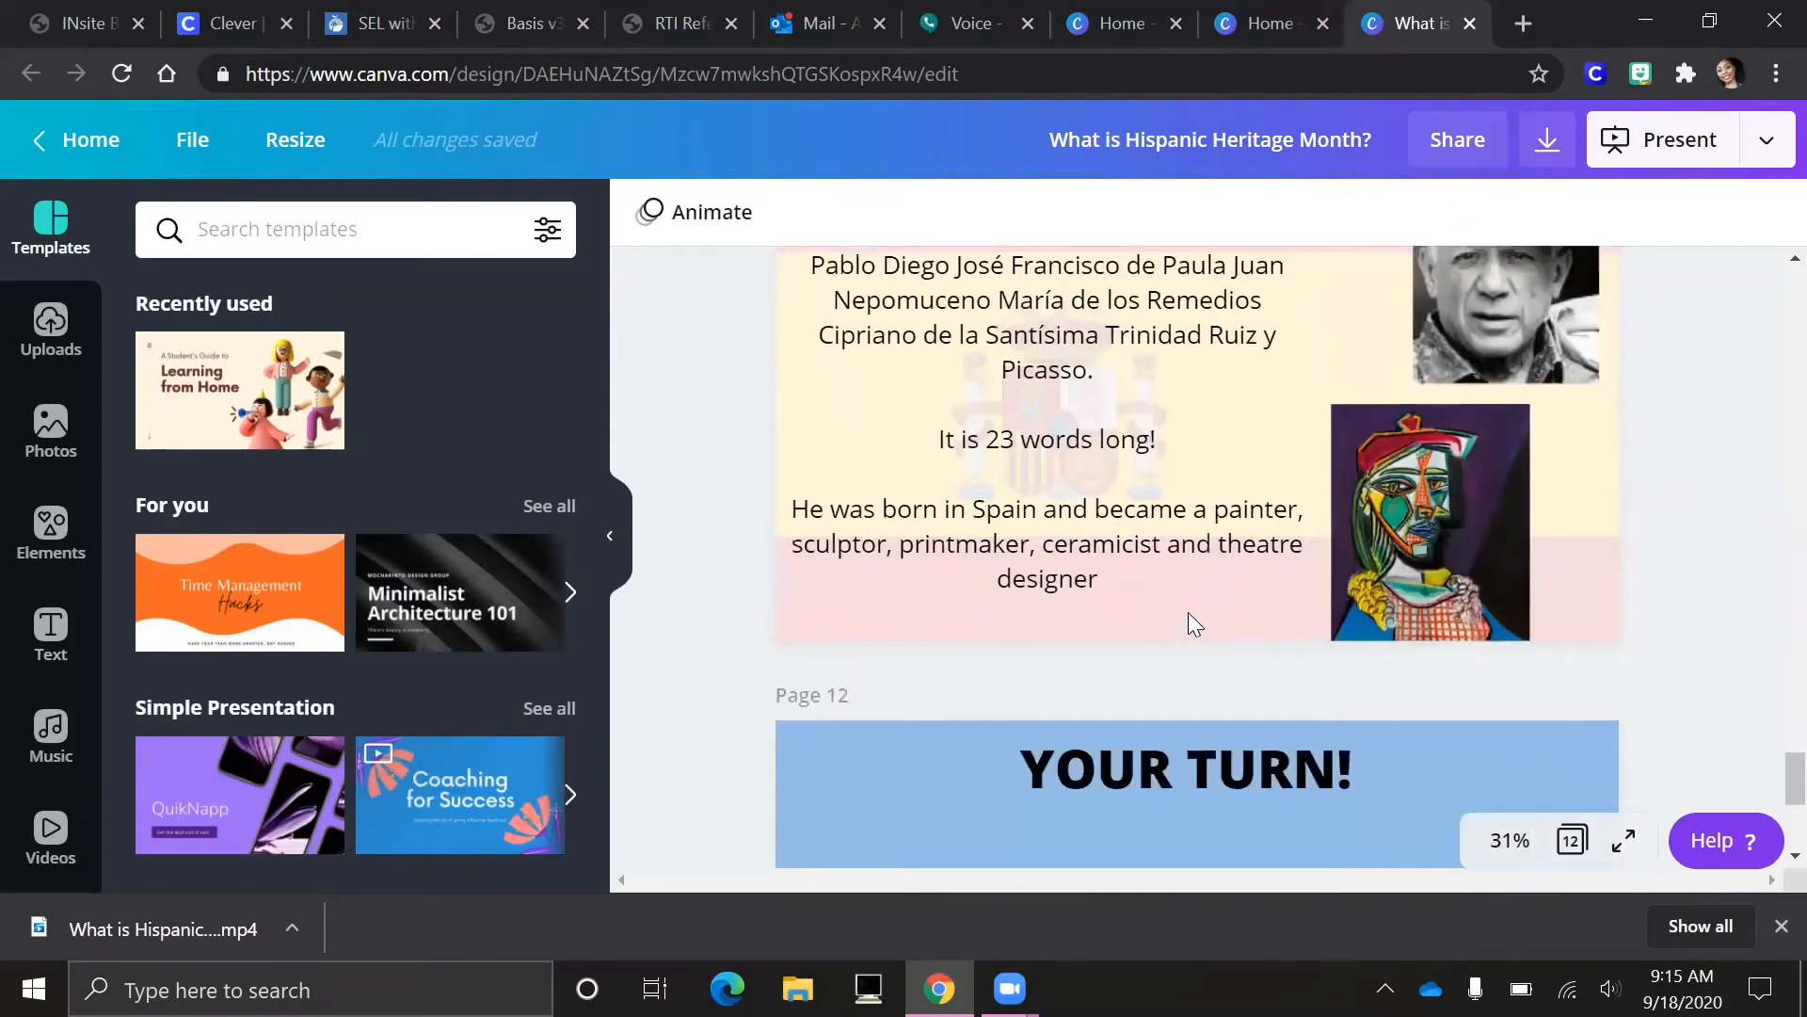
{"action": "scroll", "coordinate": [1186, 607], "scroll_direction": "down", "scroll_amount": 2}
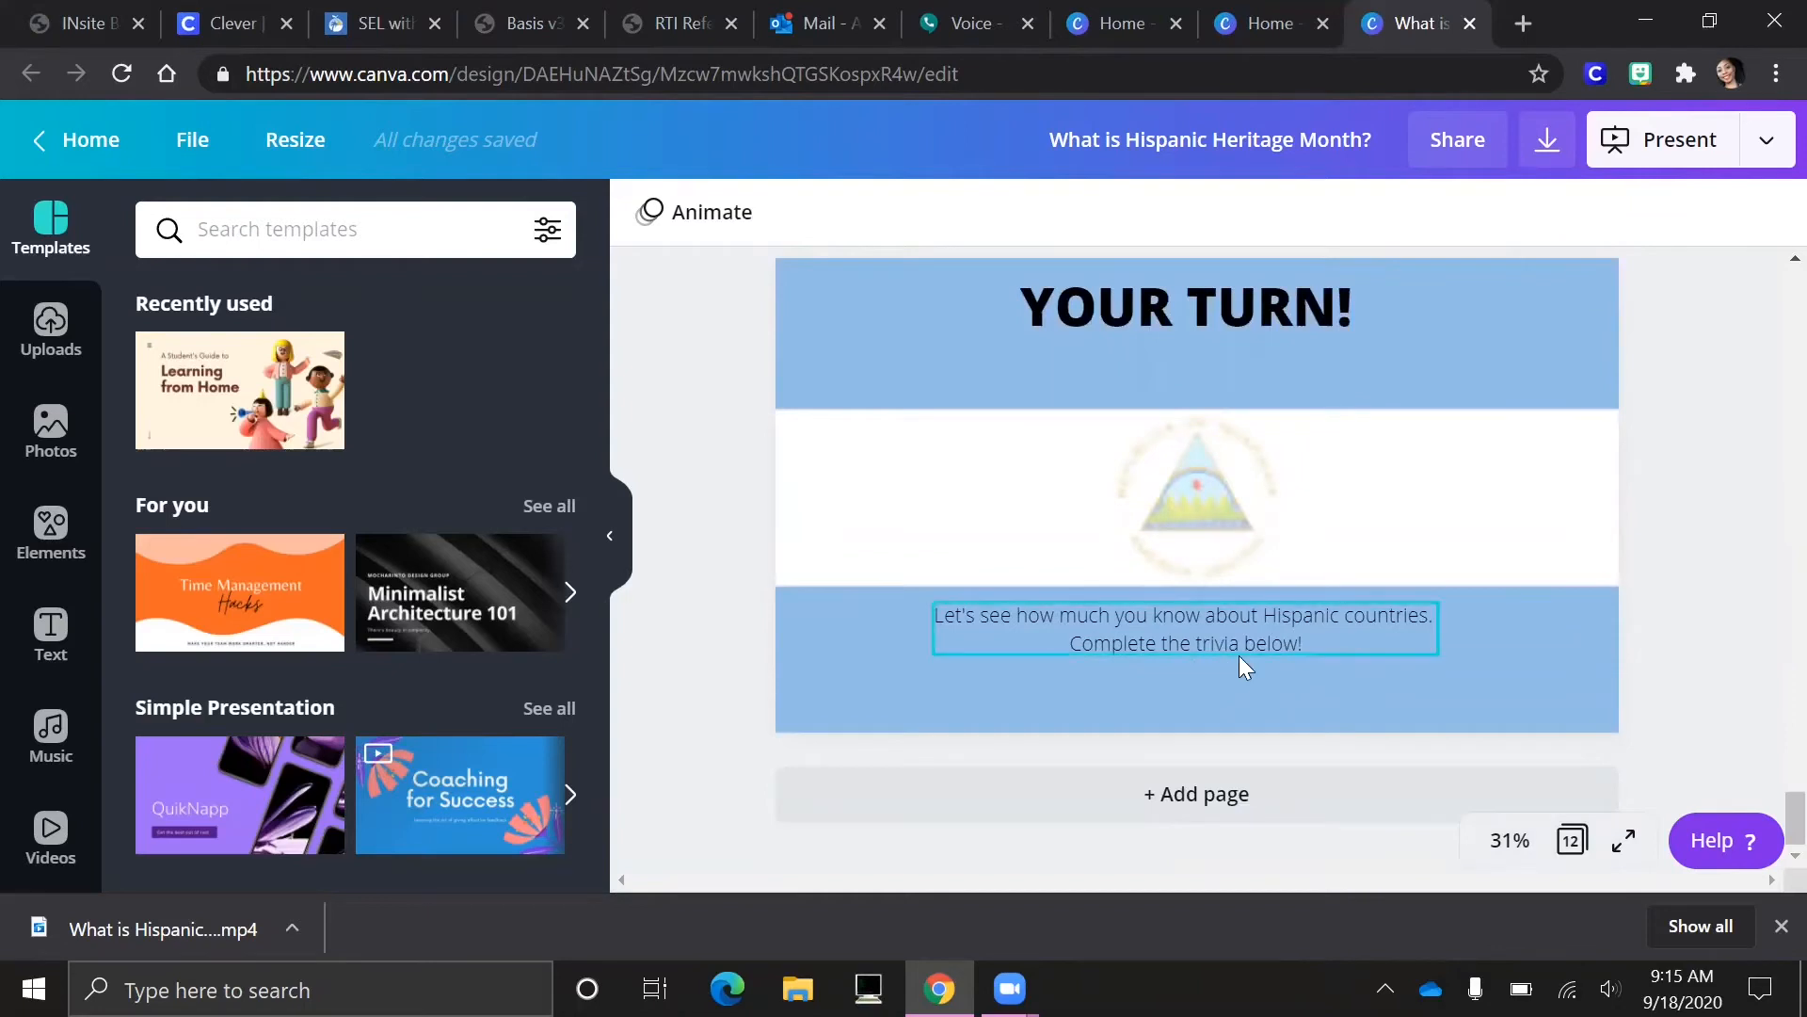
Switch to Microsoft Forms in a new browser tab and open the "Hispanic Heritage Month Trivia- Just for fun!" form.
{"action": "left_click", "coordinate": [1523, 23]}
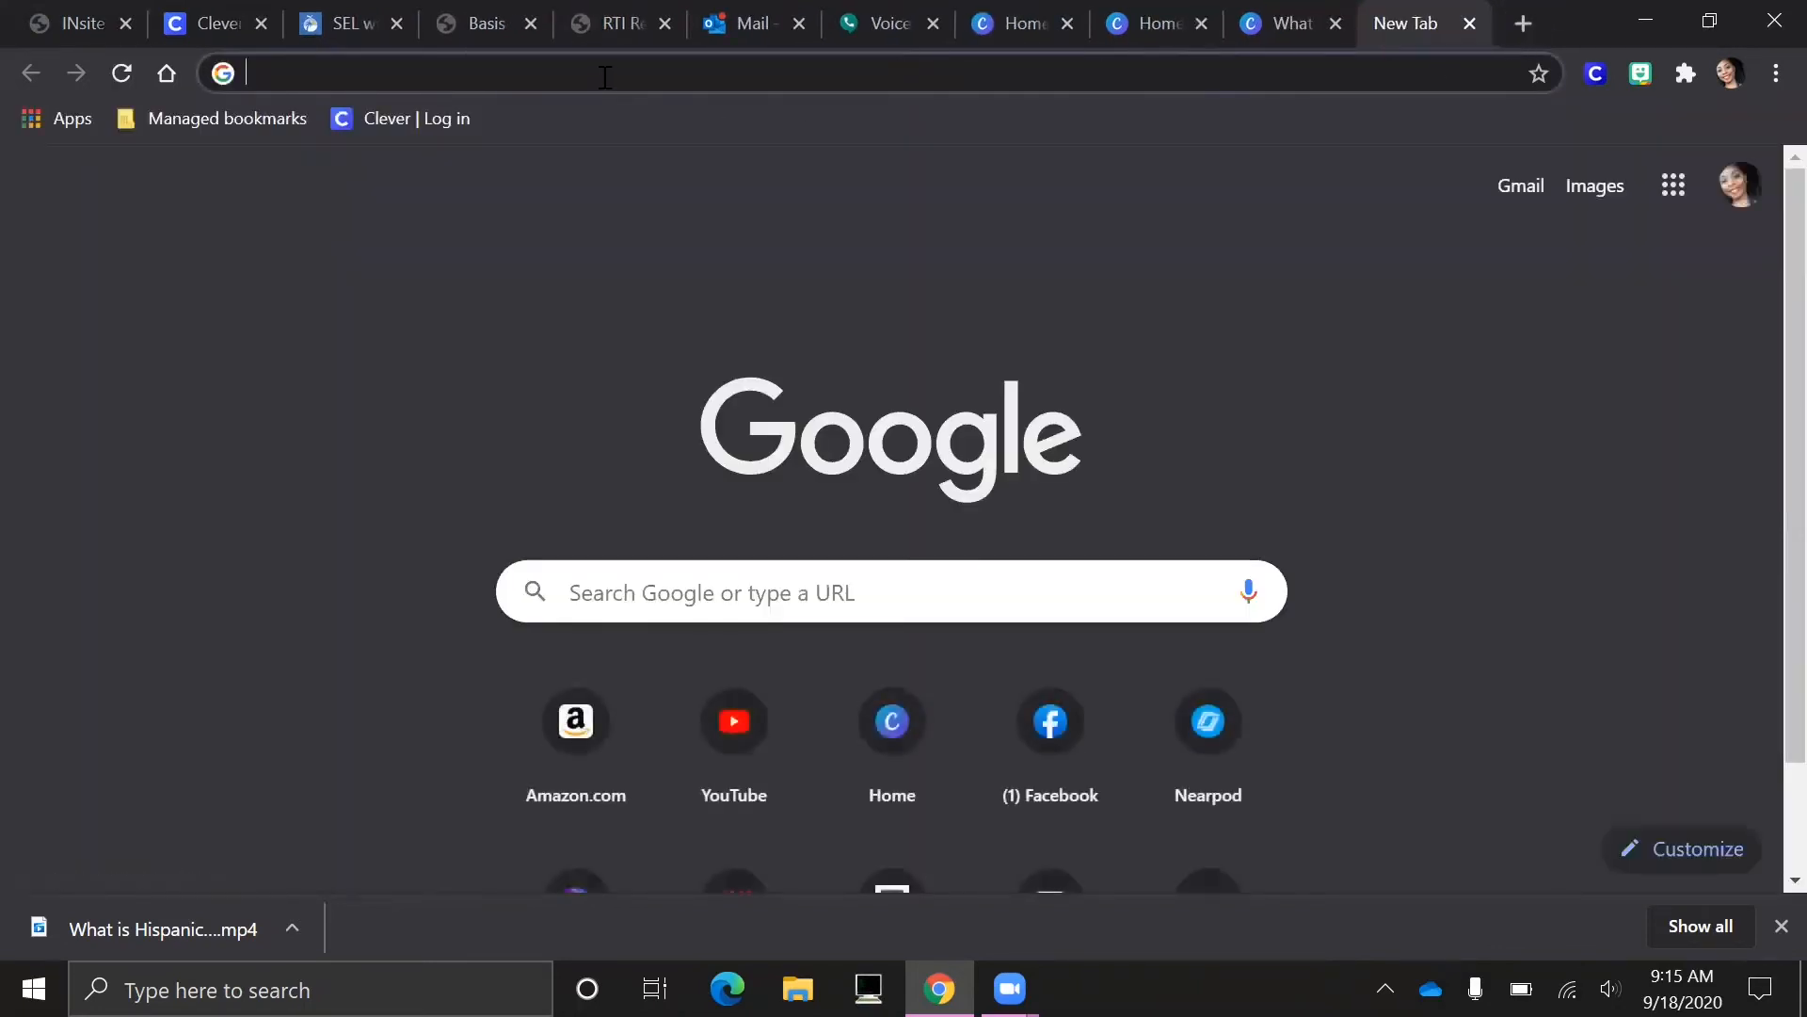
{"action": "type", "text": "for"}
{"action": "key", "text": "Return"}
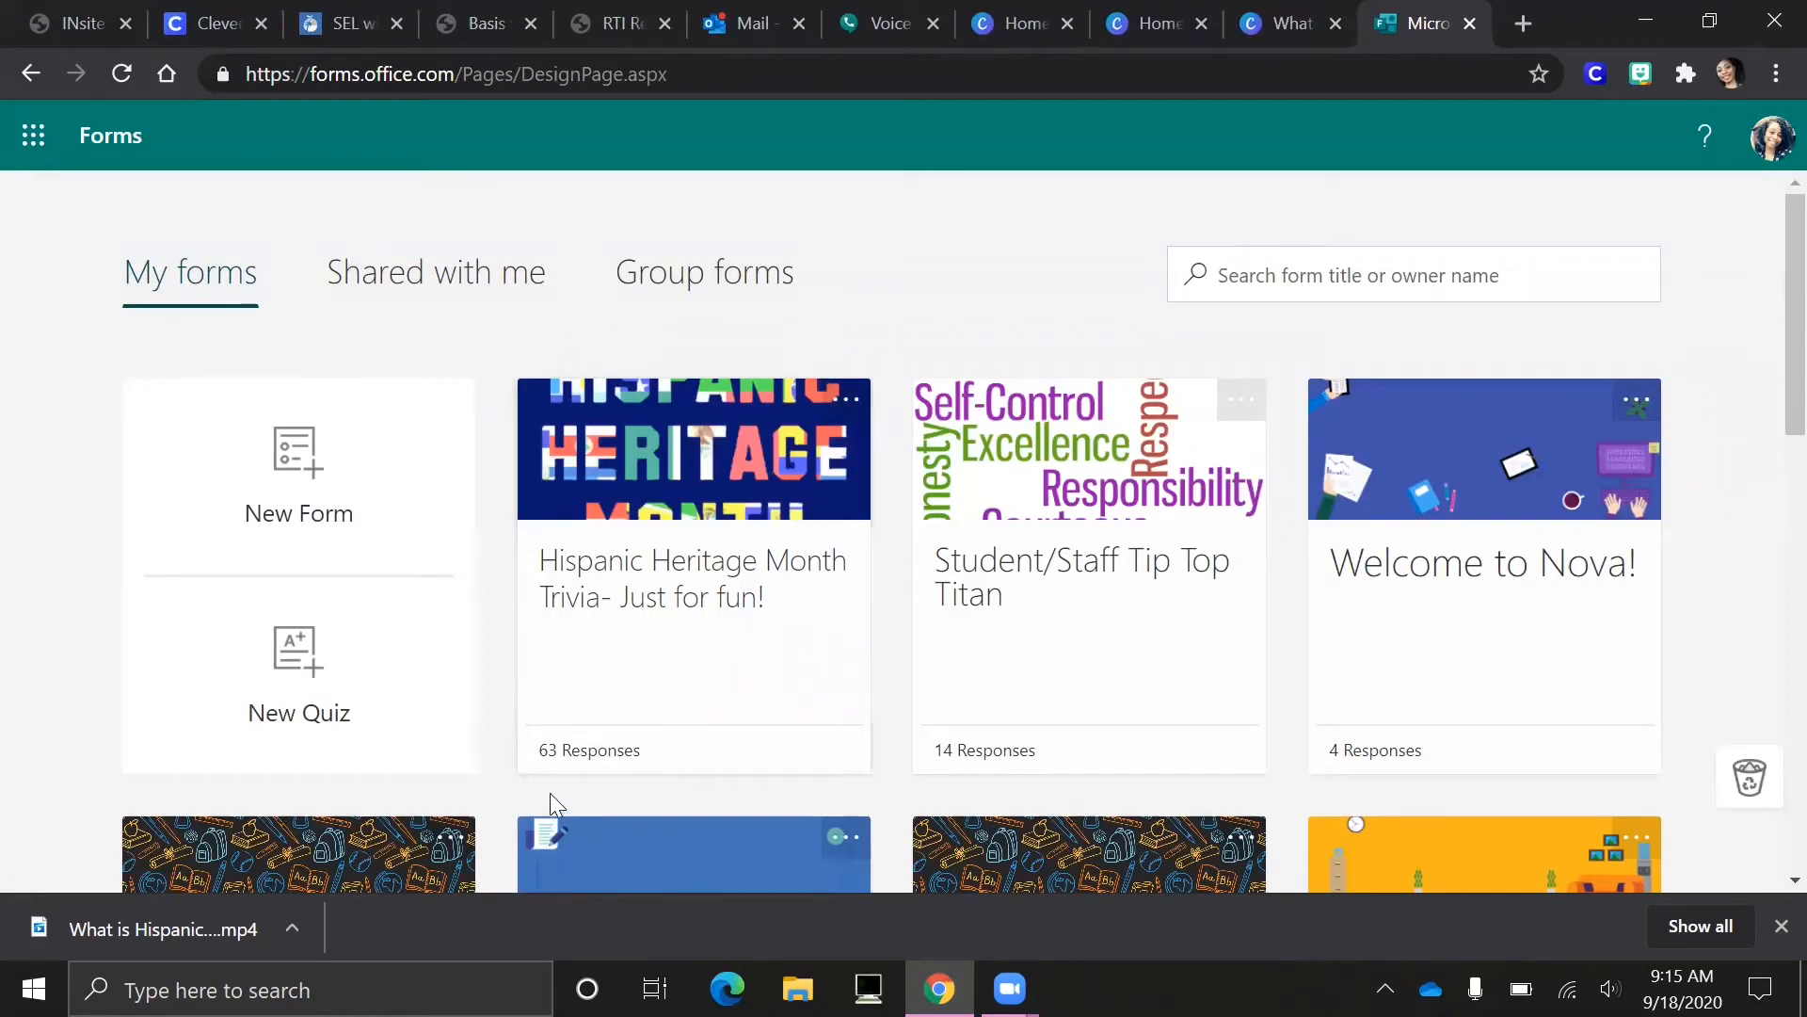
{"action": "left_click", "coordinate": [562, 759]}
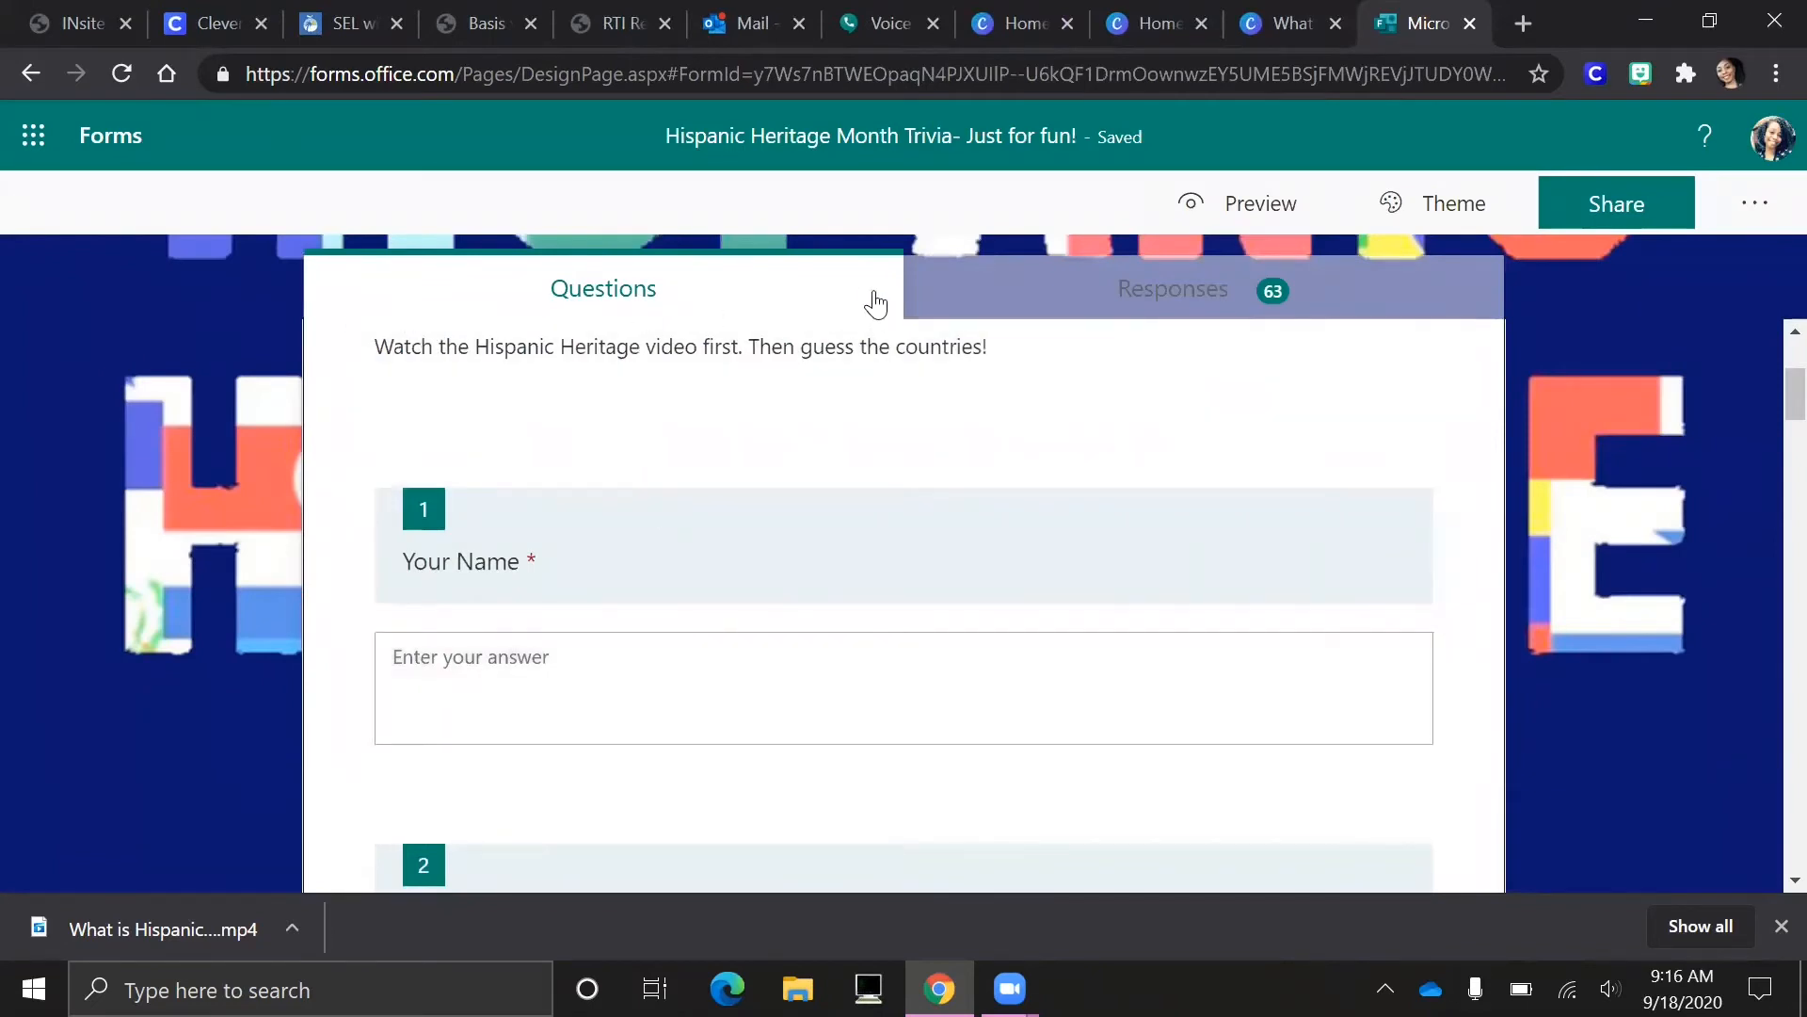
Review the trivia form's title, instructions, name question and the true-or-false question about the celebration dates with its marked answer.
{"action": "scroll", "coordinate": [941, 377], "scroll_direction": "up", "scroll_amount": 3}
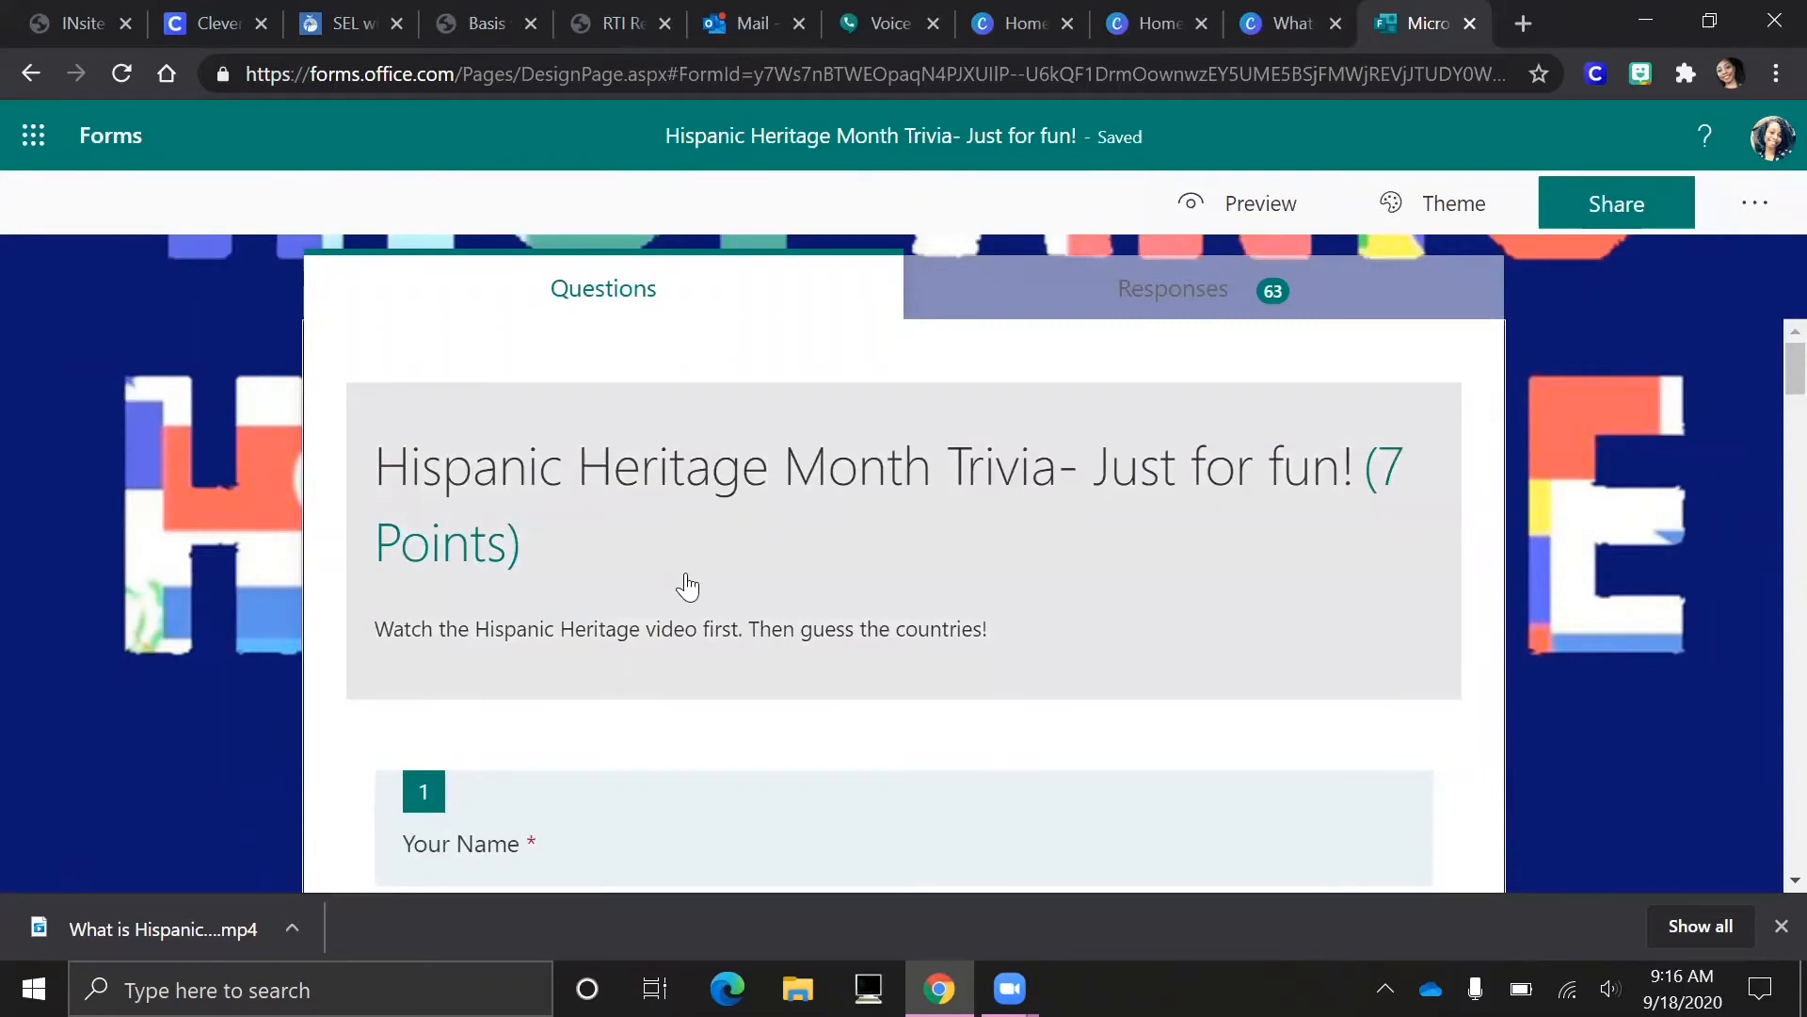
{"action": "scroll", "coordinate": [687, 586], "scroll_direction": "down", "scroll_amount": 8}
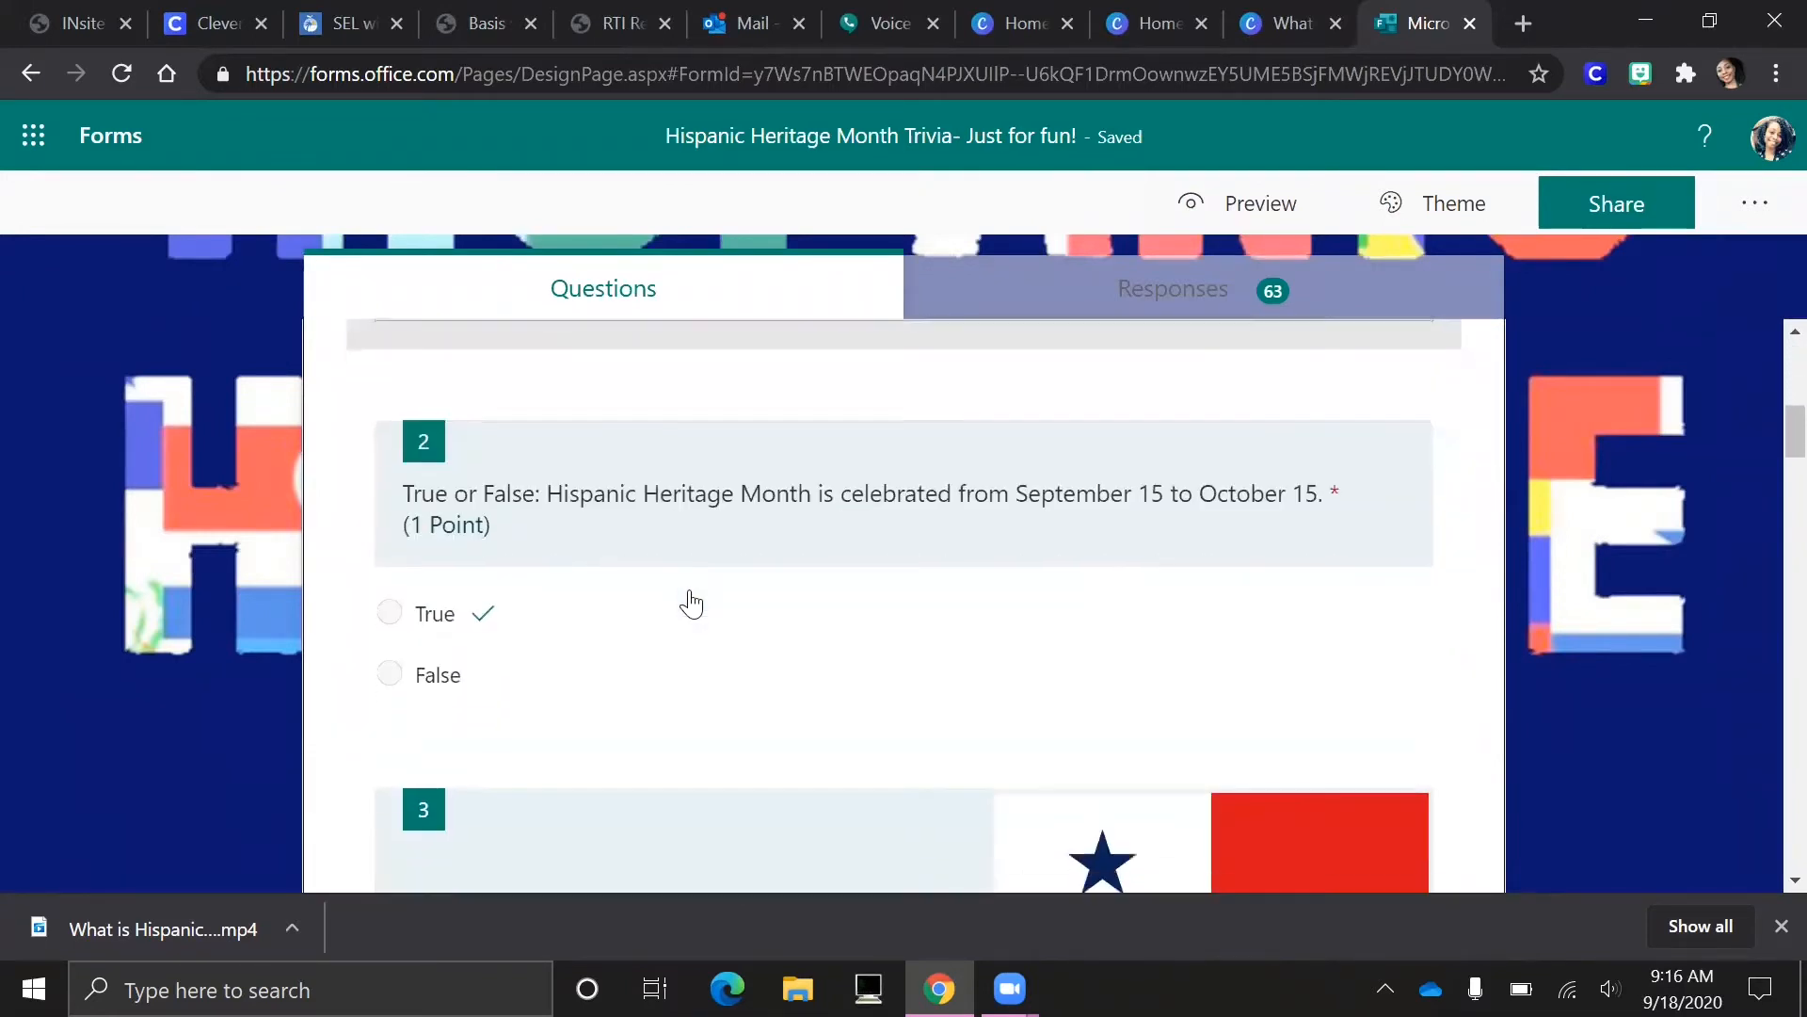
{"action": "left_click", "coordinate": [684, 613]}
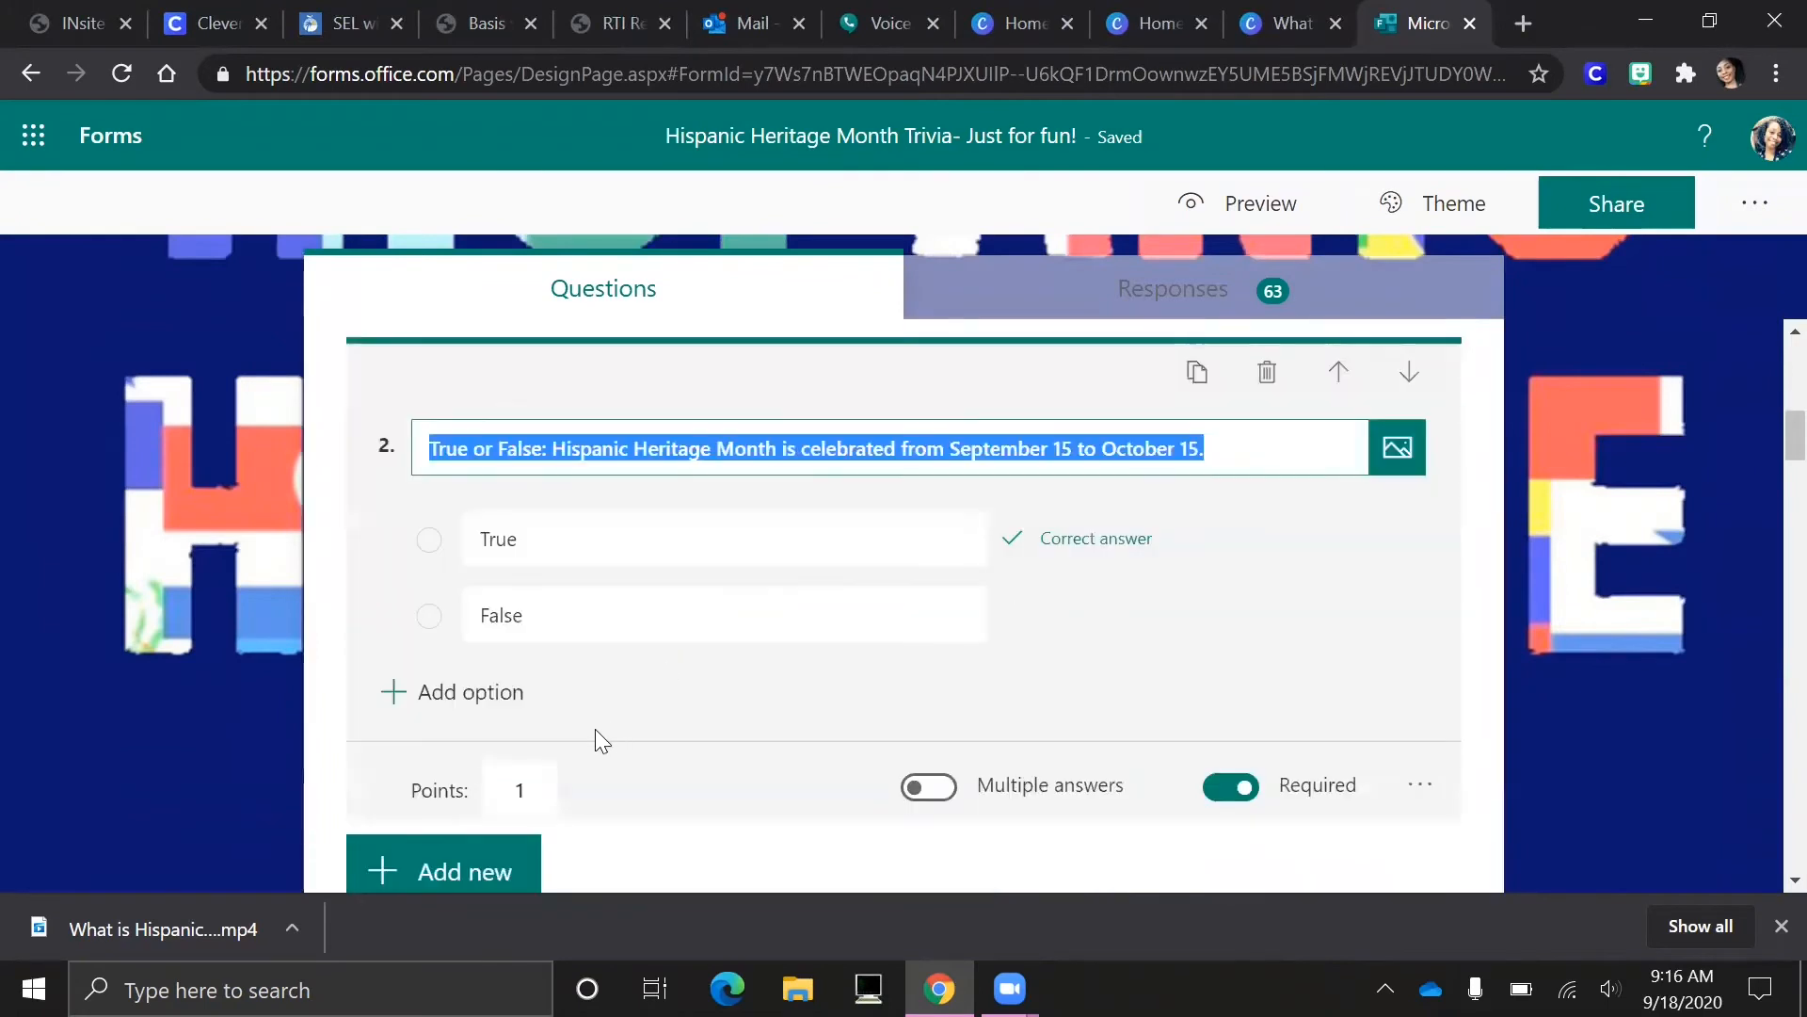
{"action": "scroll", "coordinate": [593, 730], "scroll_direction": "down", "scroll_amount": 1}
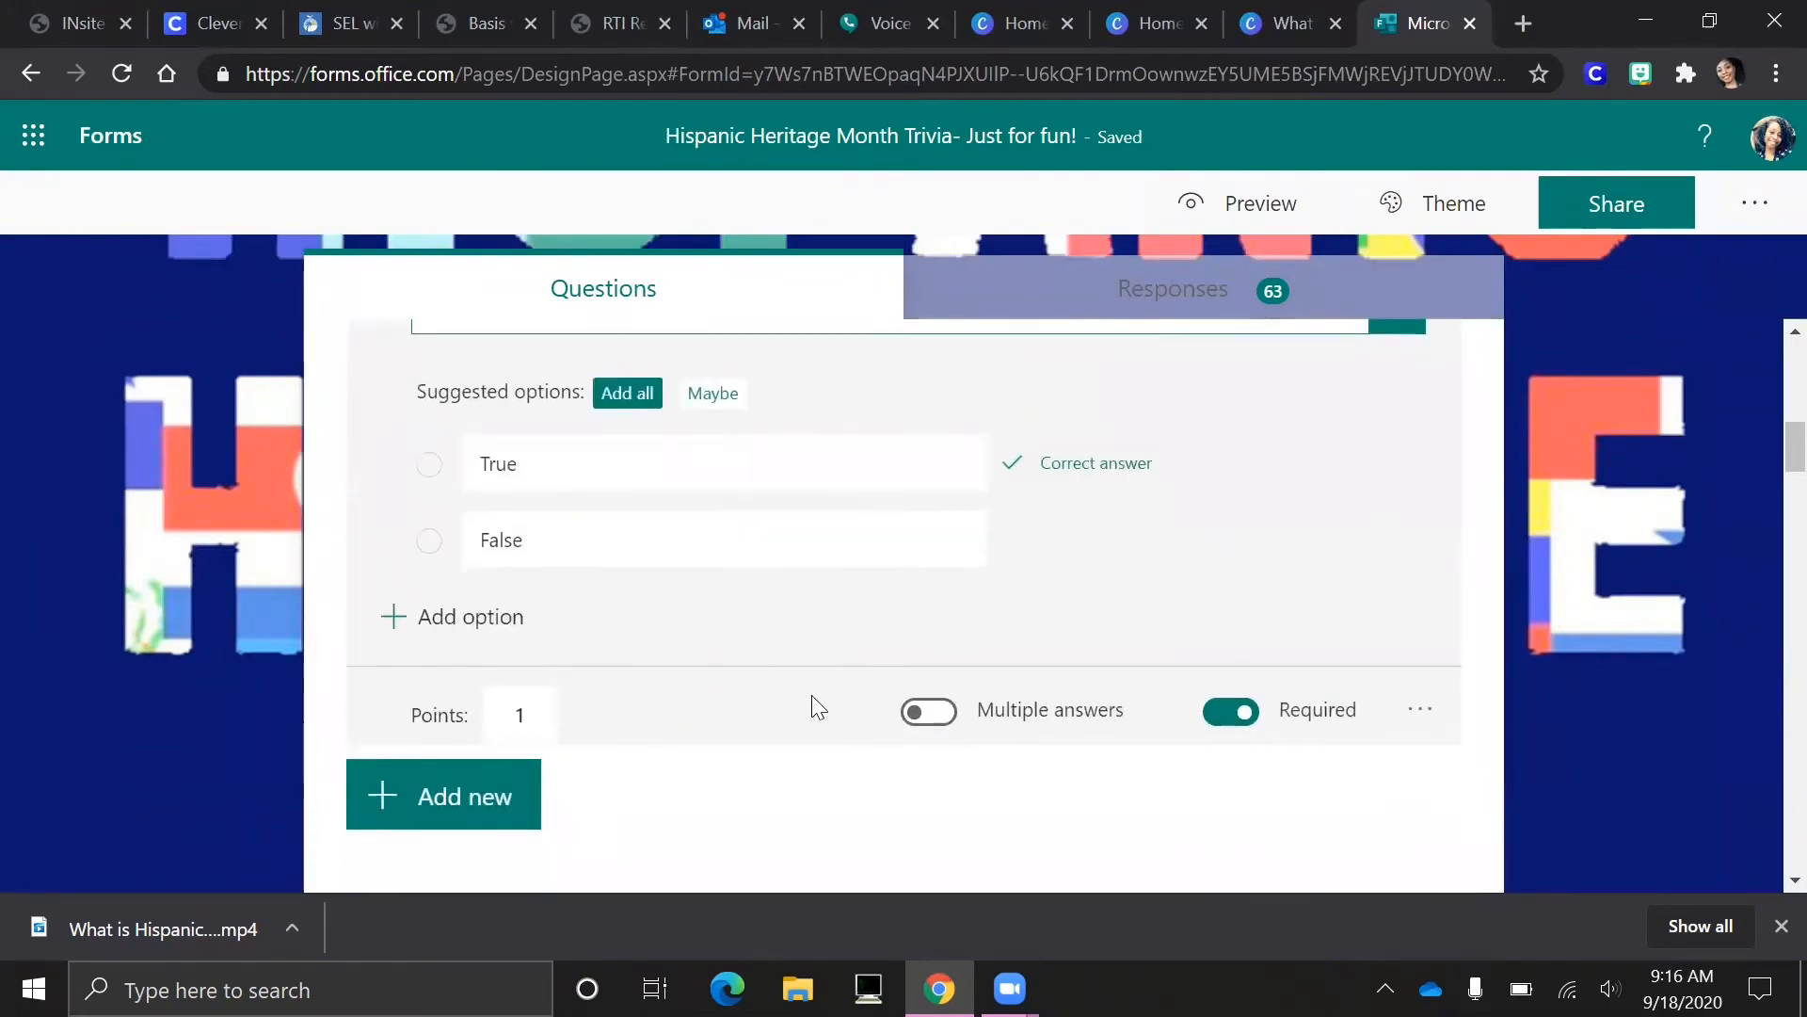
{"action": "scroll", "coordinate": [847, 715], "scroll_direction": "up", "scroll_amount": 10}
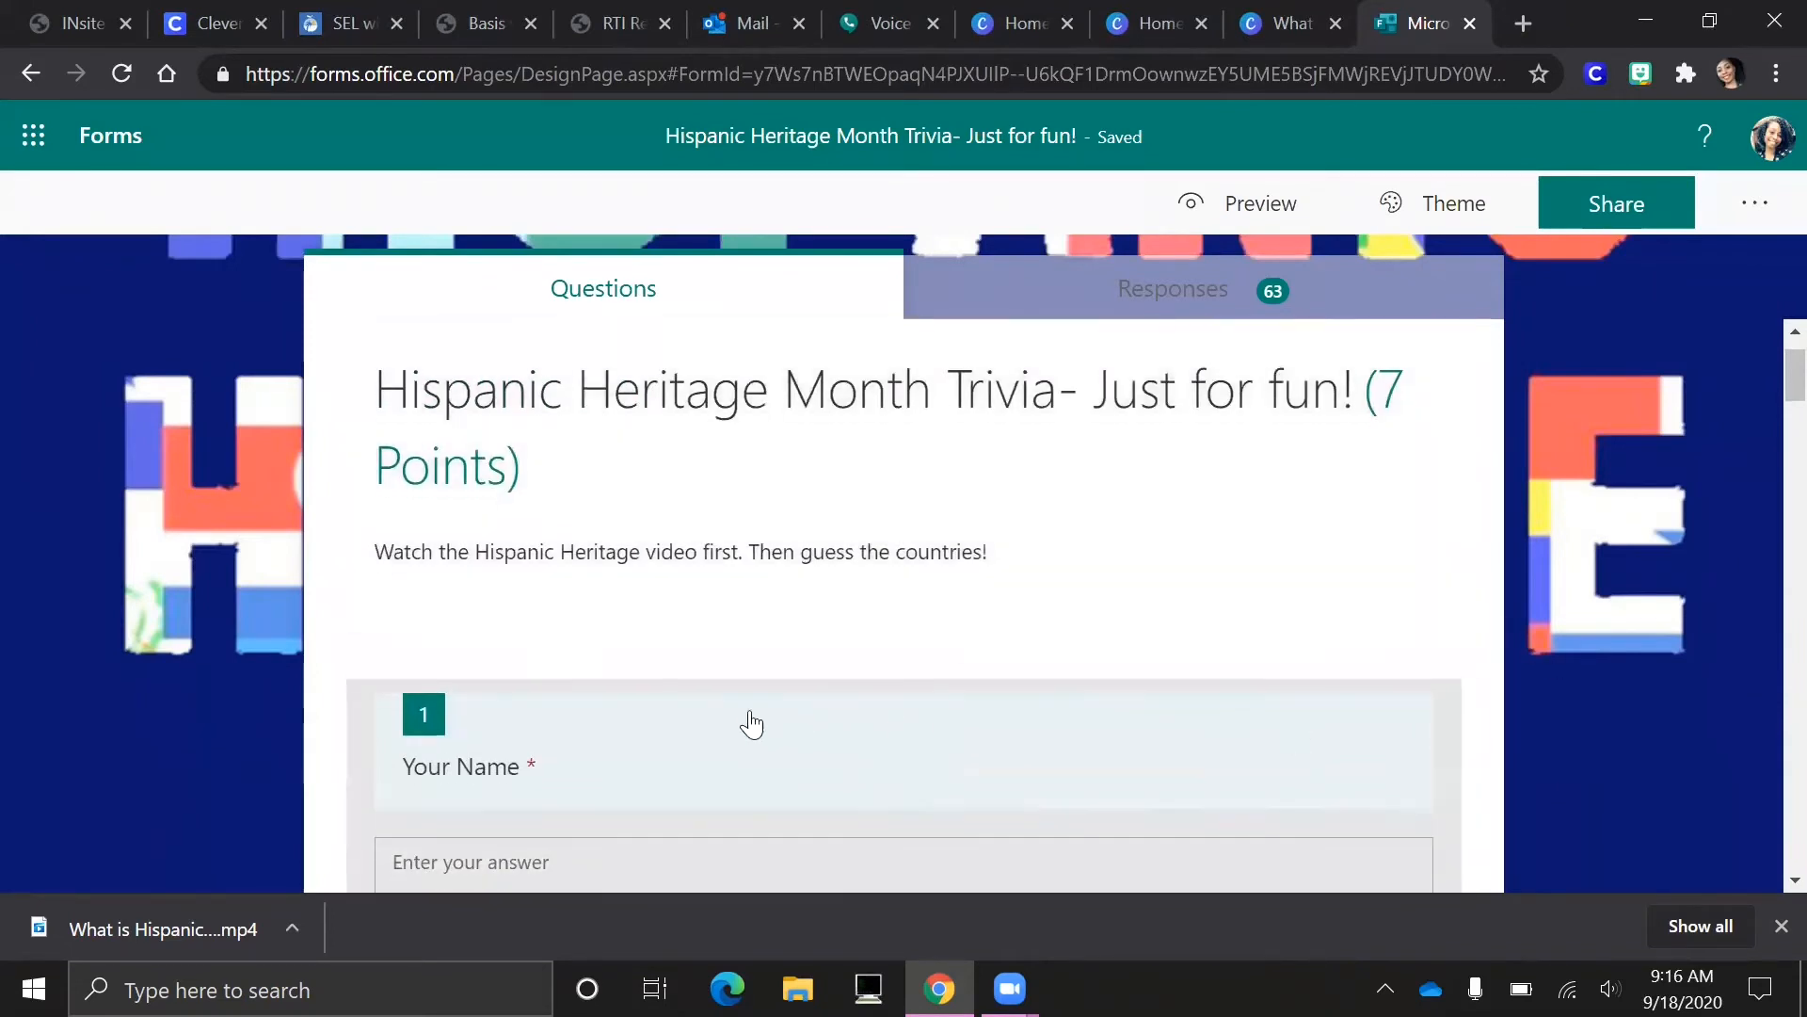
{"action": "scroll", "coordinate": [688, 720], "scroll_direction": "down", "scroll_amount": 5}
{"action": "scroll", "coordinate": [659, 677], "scroll_direction": "down", "scroll_amount": 2}
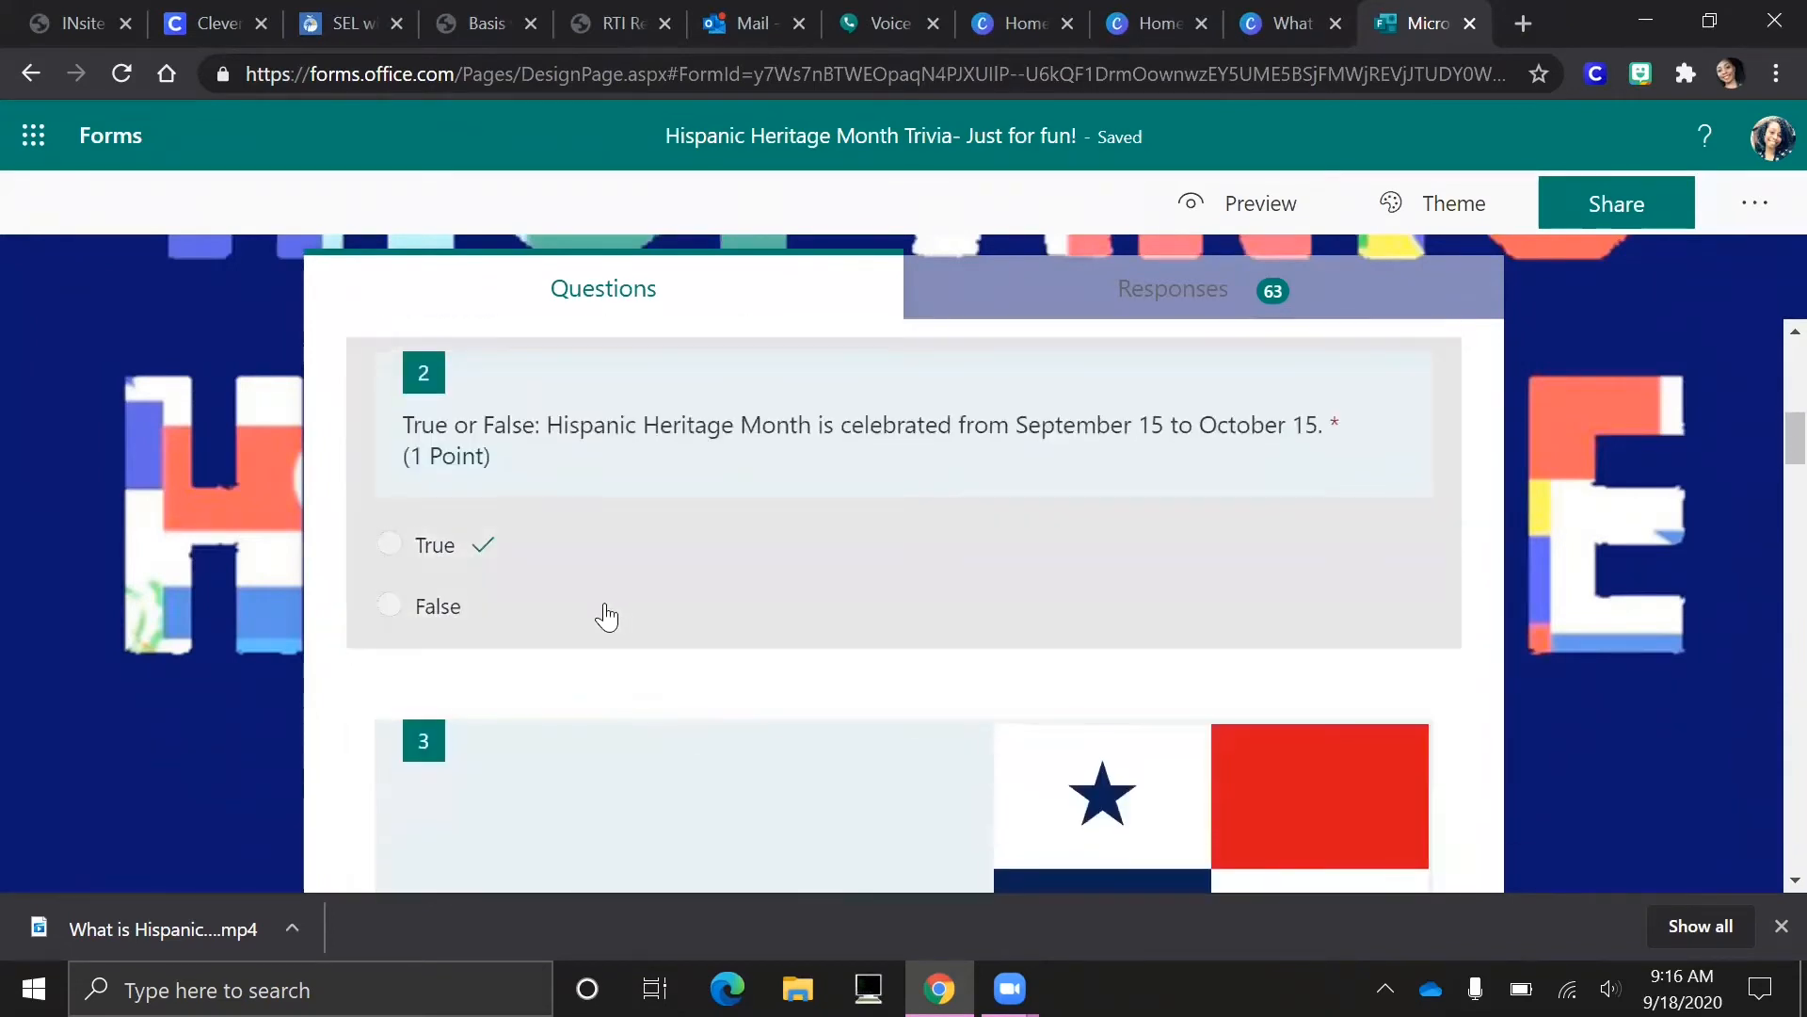
{"action": "scroll", "coordinate": [602, 612], "scroll_direction": "down", "scroll_amount": 3}
{"action": "scroll", "coordinate": [659, 584], "scroll_direction": "up", "scroll_amount": 3}
{"action": "scroll", "coordinate": [969, 637], "scroll_direction": "down", "scroll_amount": 4}
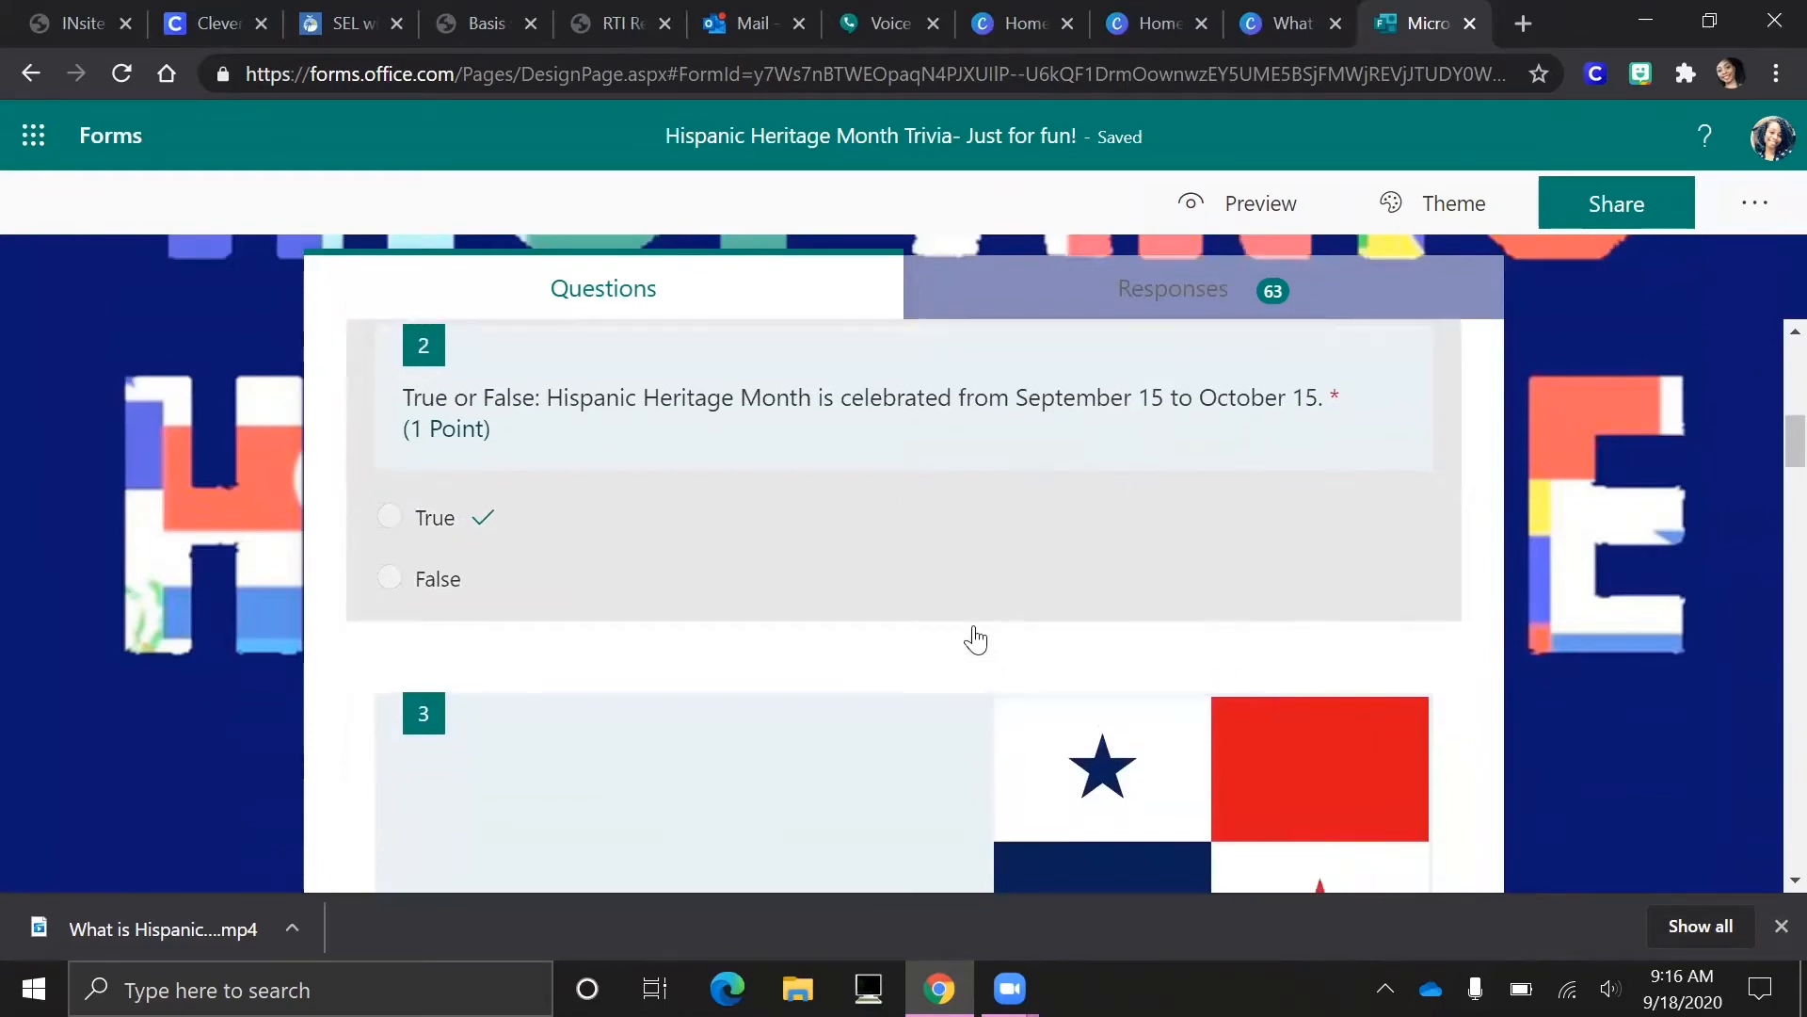
Examine the flag-illustrated "Which country is it?" questions 3 to 7 and the closing true-or-false question 8.
{"action": "scroll", "coordinate": [570, 699], "scroll_direction": "down", "scroll_amount": 2}
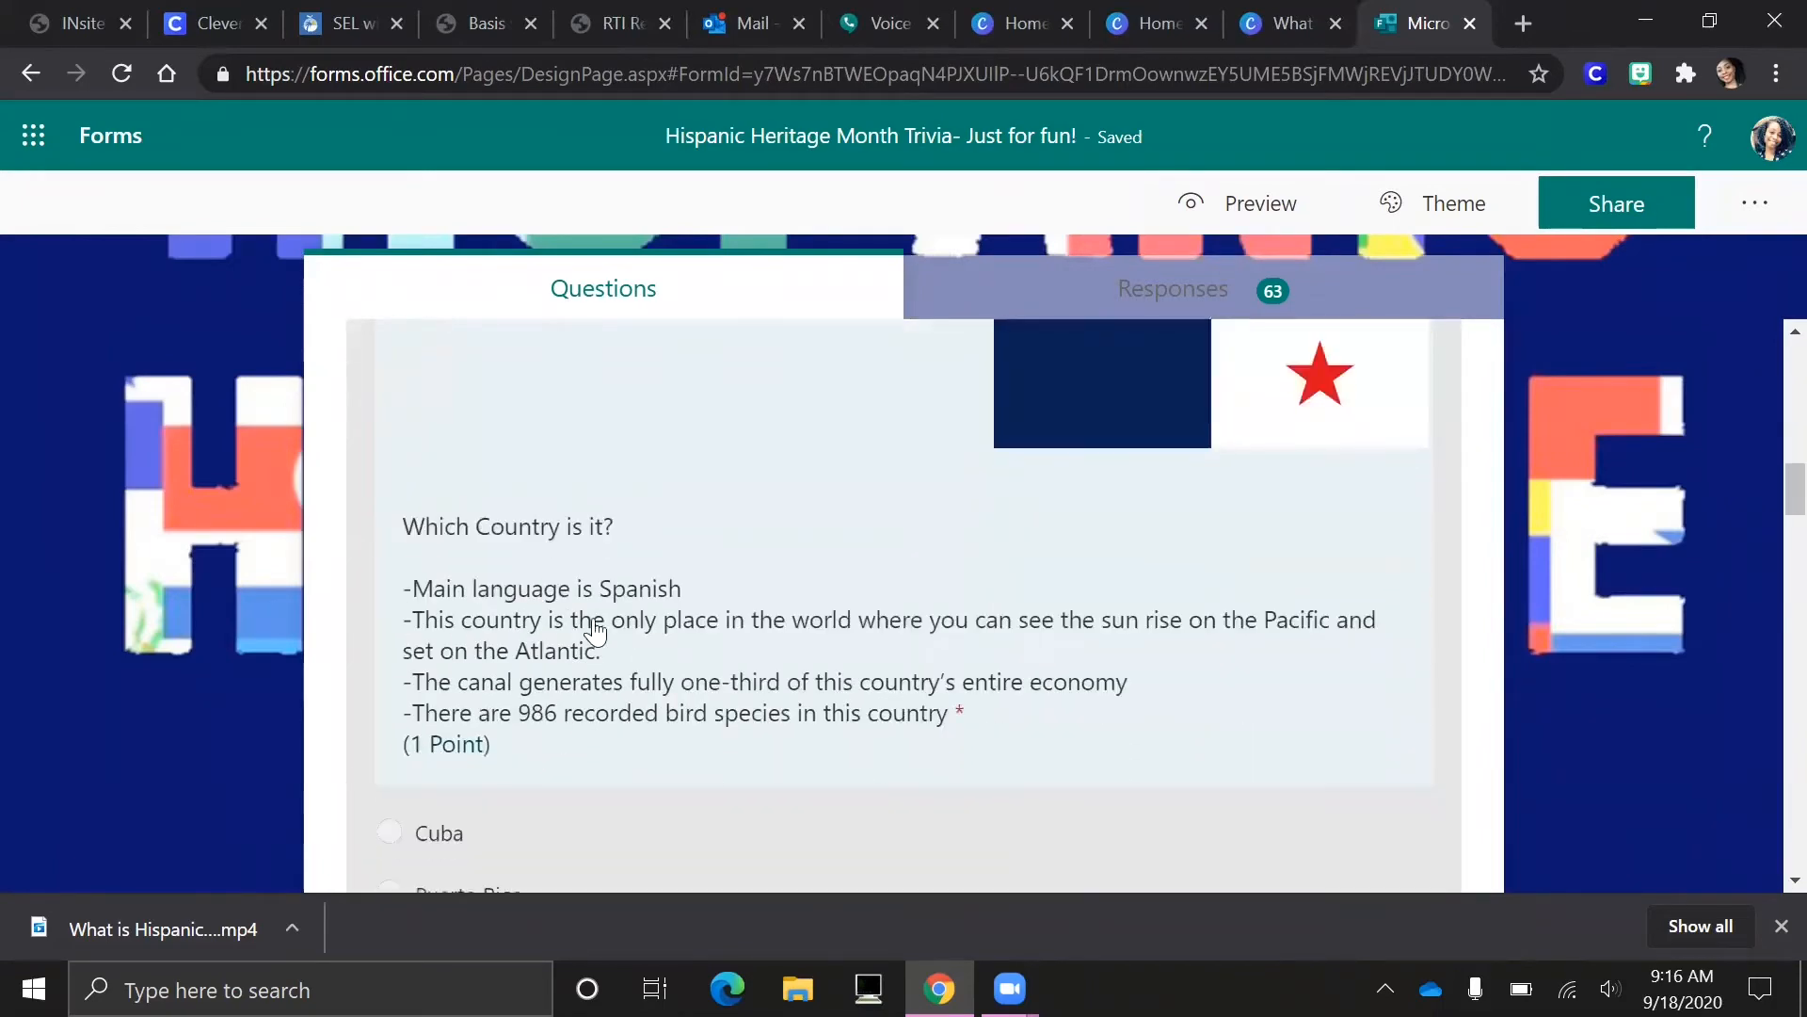
{"action": "scroll", "coordinate": [1008, 641], "scroll_direction": "up", "scroll_amount": 2}
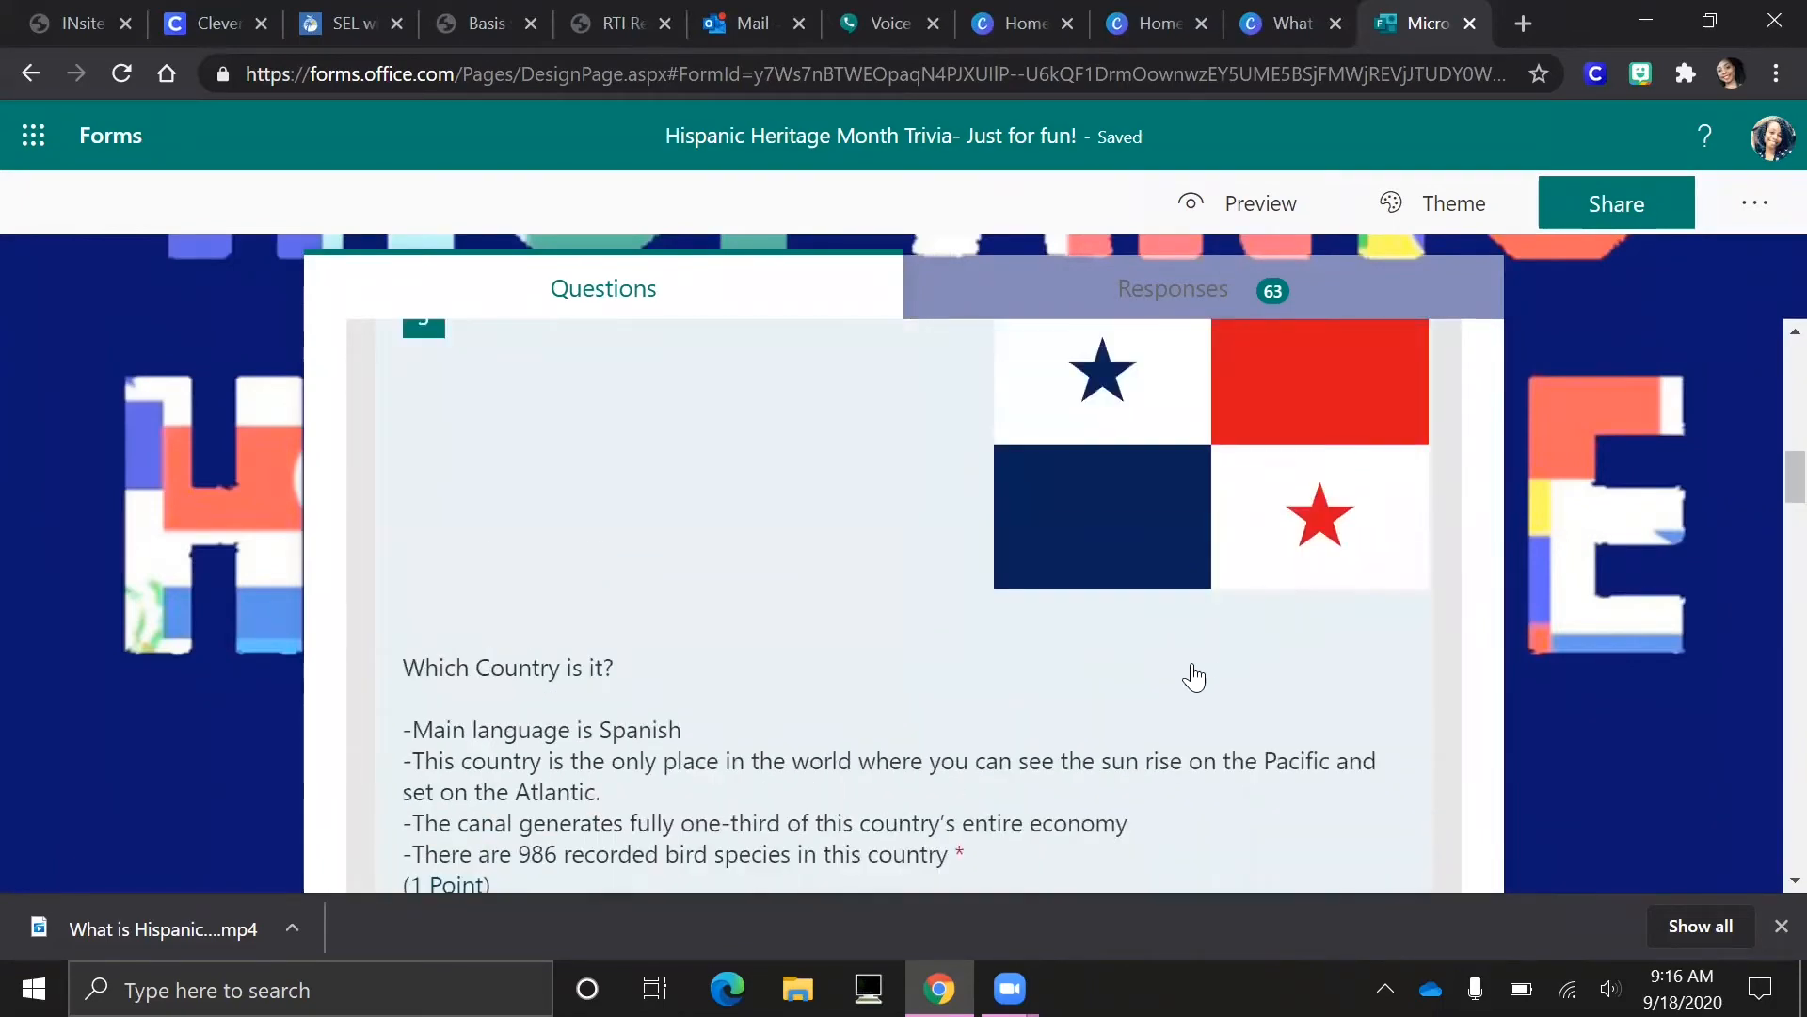
{"action": "scroll", "coordinate": [768, 693], "scroll_direction": "down", "scroll_amount": 9}
{"action": "scroll", "coordinate": [774, 694], "scroll_direction": "up", "scroll_amount": 5}
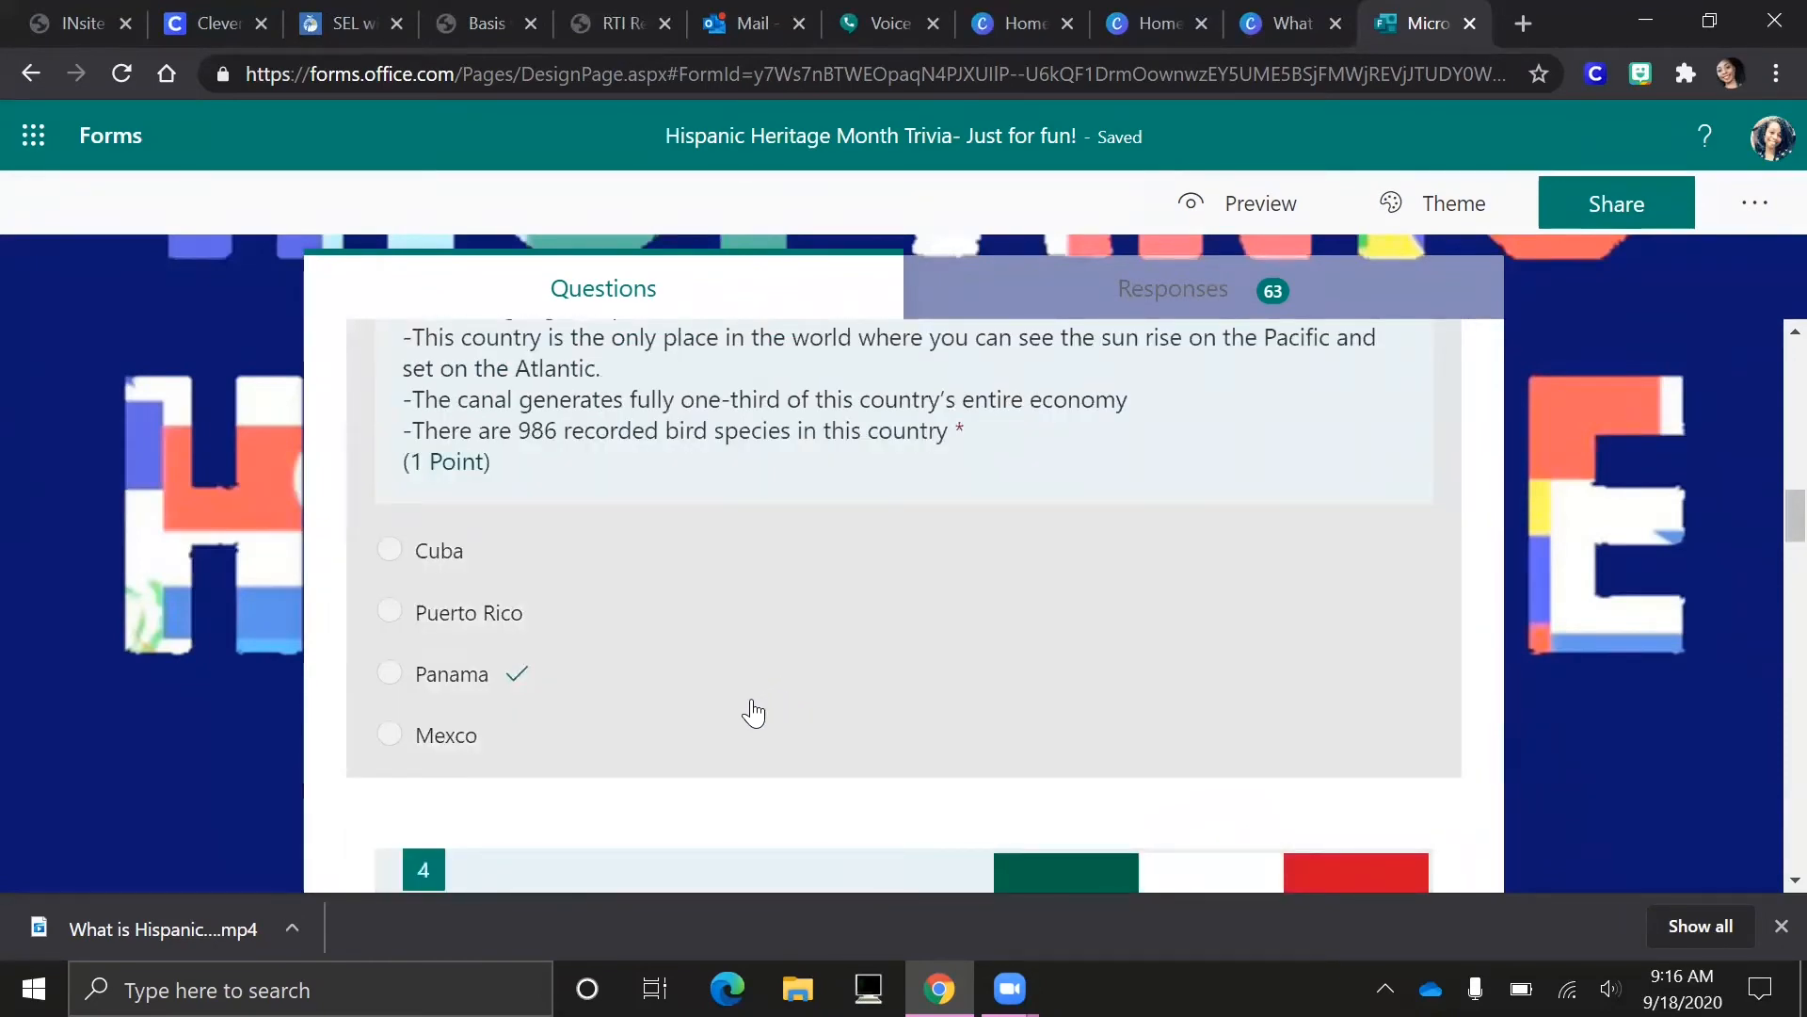
{"action": "scroll", "coordinate": [747, 720], "scroll_direction": "down", "scroll_amount": 7}
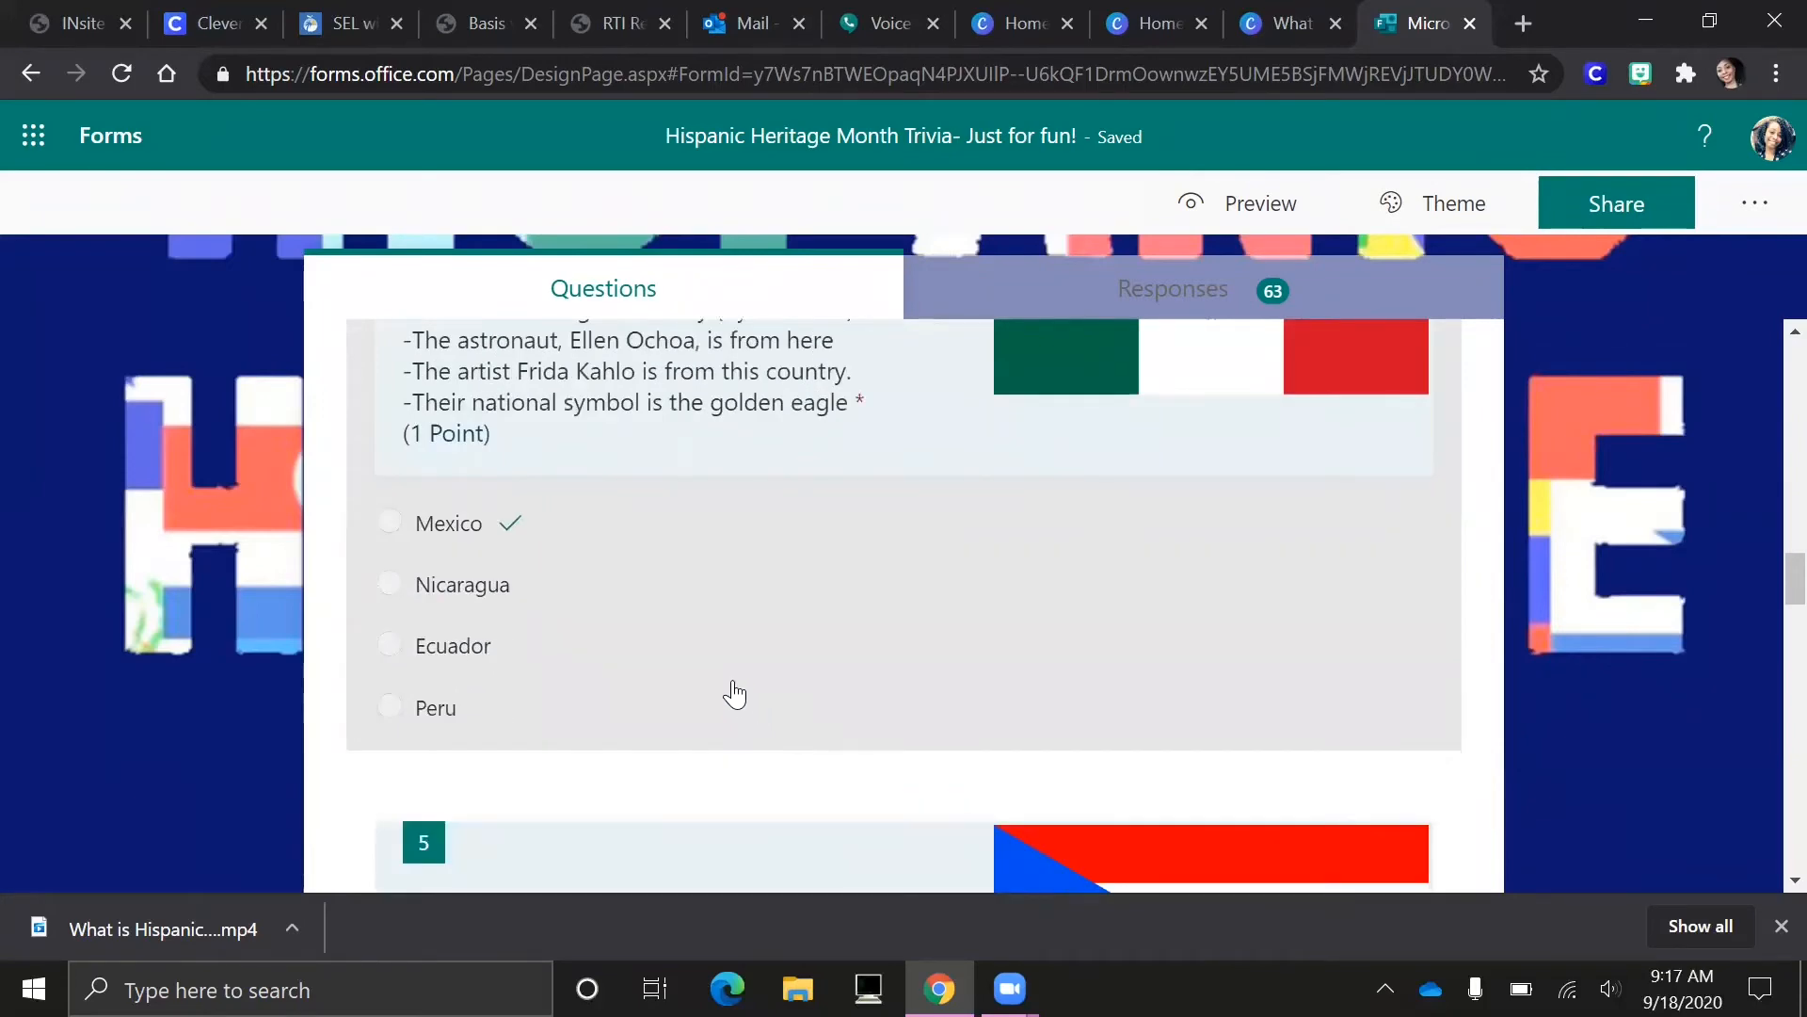
{"action": "scroll", "coordinate": [744, 668], "scroll_direction": "down", "scroll_amount": 8}
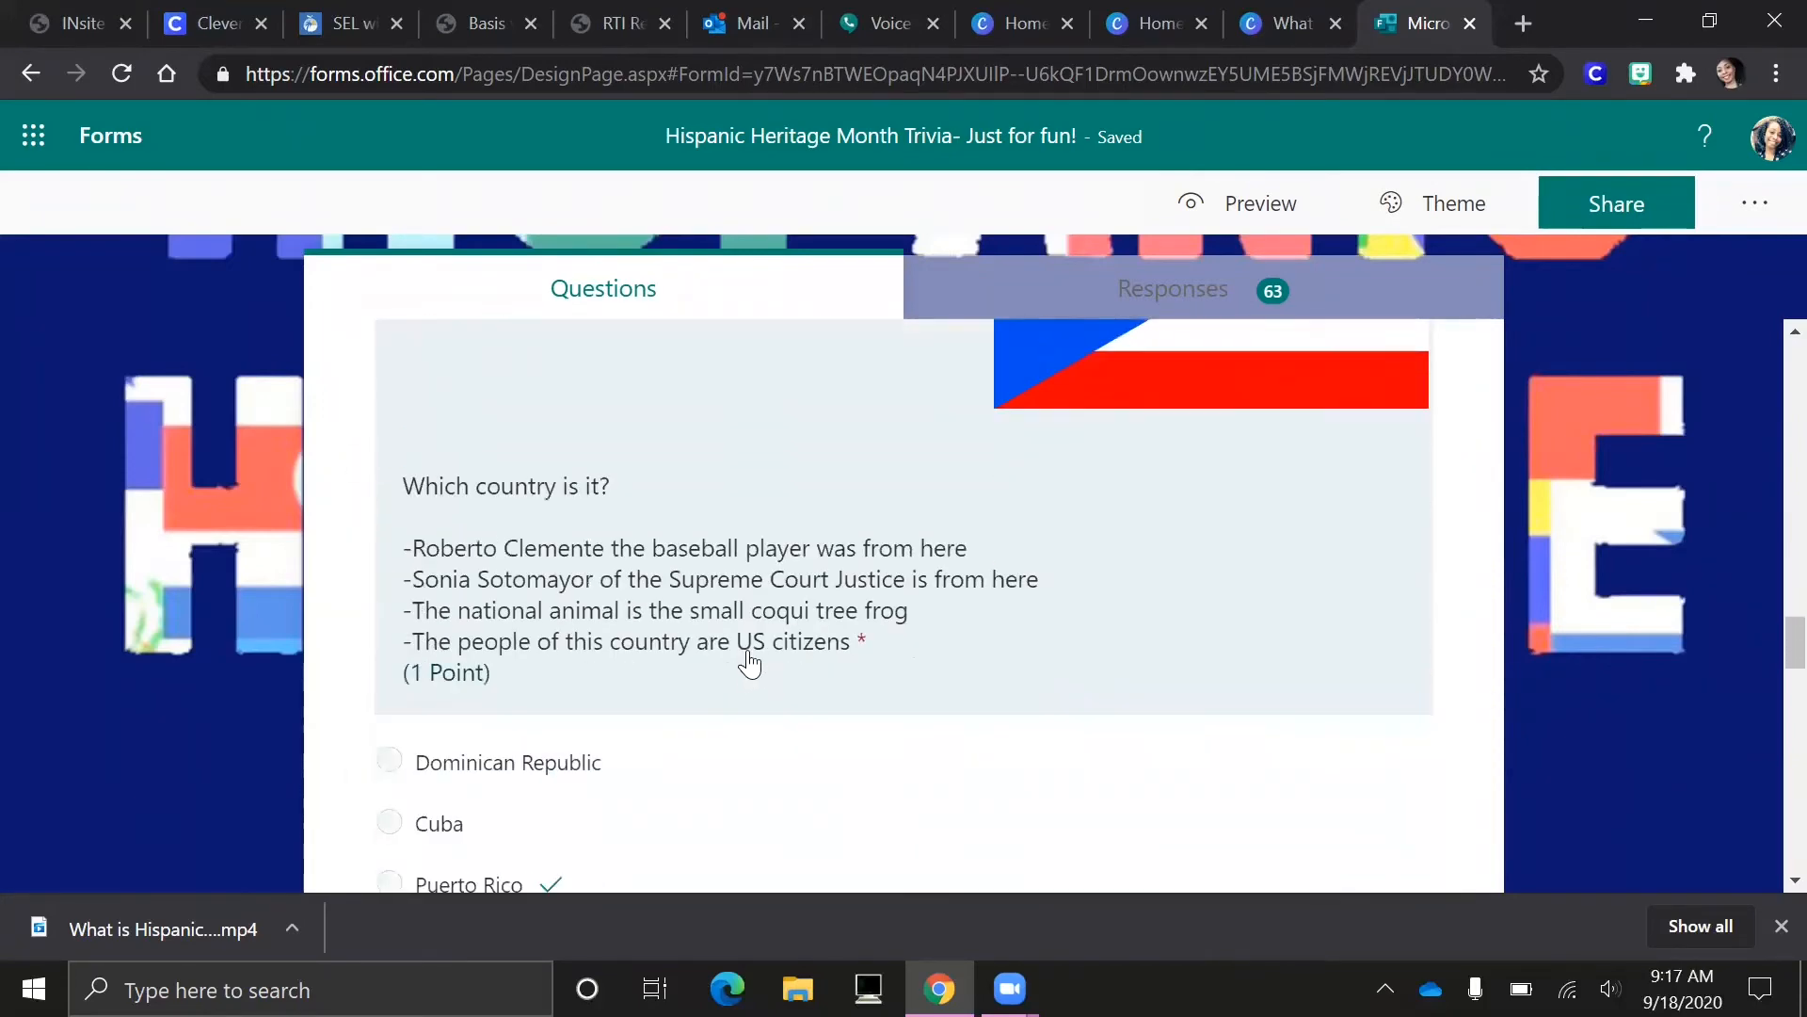
{"action": "scroll", "coordinate": [750, 664], "scroll_direction": "down", "scroll_amount": 1}
{"action": "scroll", "coordinate": [749, 663], "scroll_direction": "up", "scroll_amount": 2}
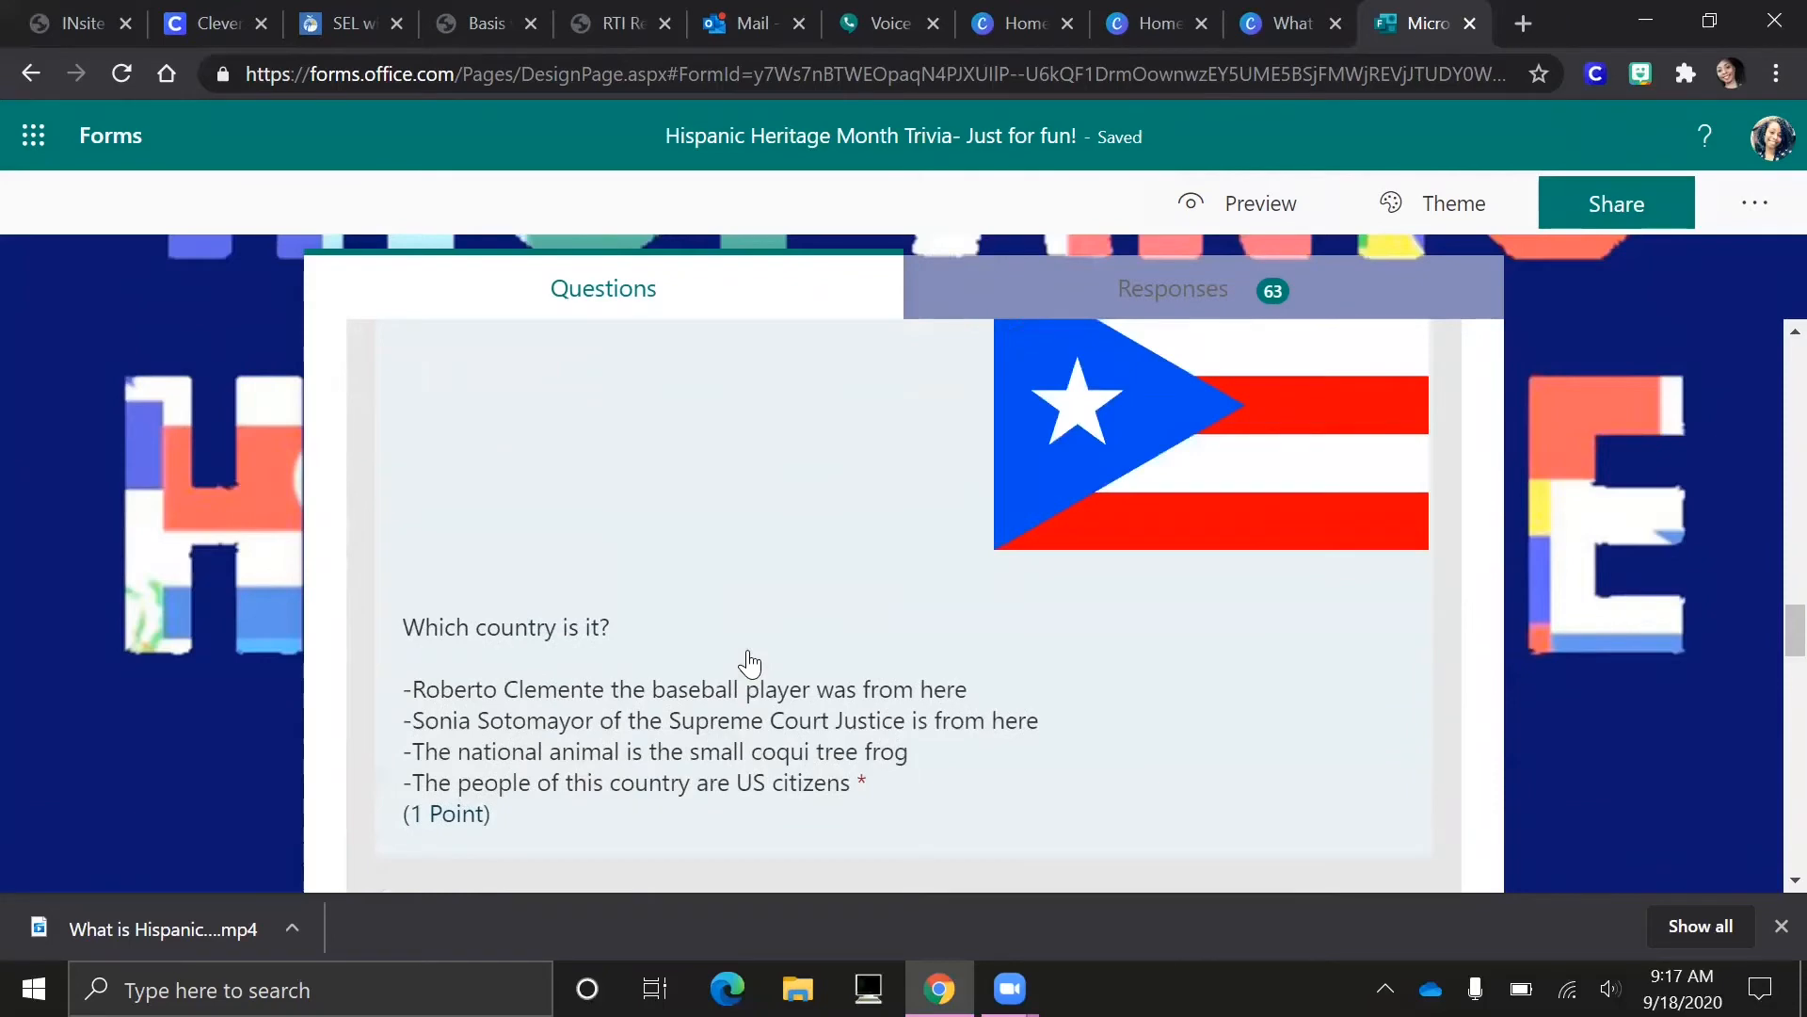
{"action": "scroll", "coordinate": [749, 663], "scroll_direction": "up", "scroll_amount": 1}
{"action": "scroll", "coordinate": [744, 664], "scroll_direction": "down", "scroll_amount": 10}
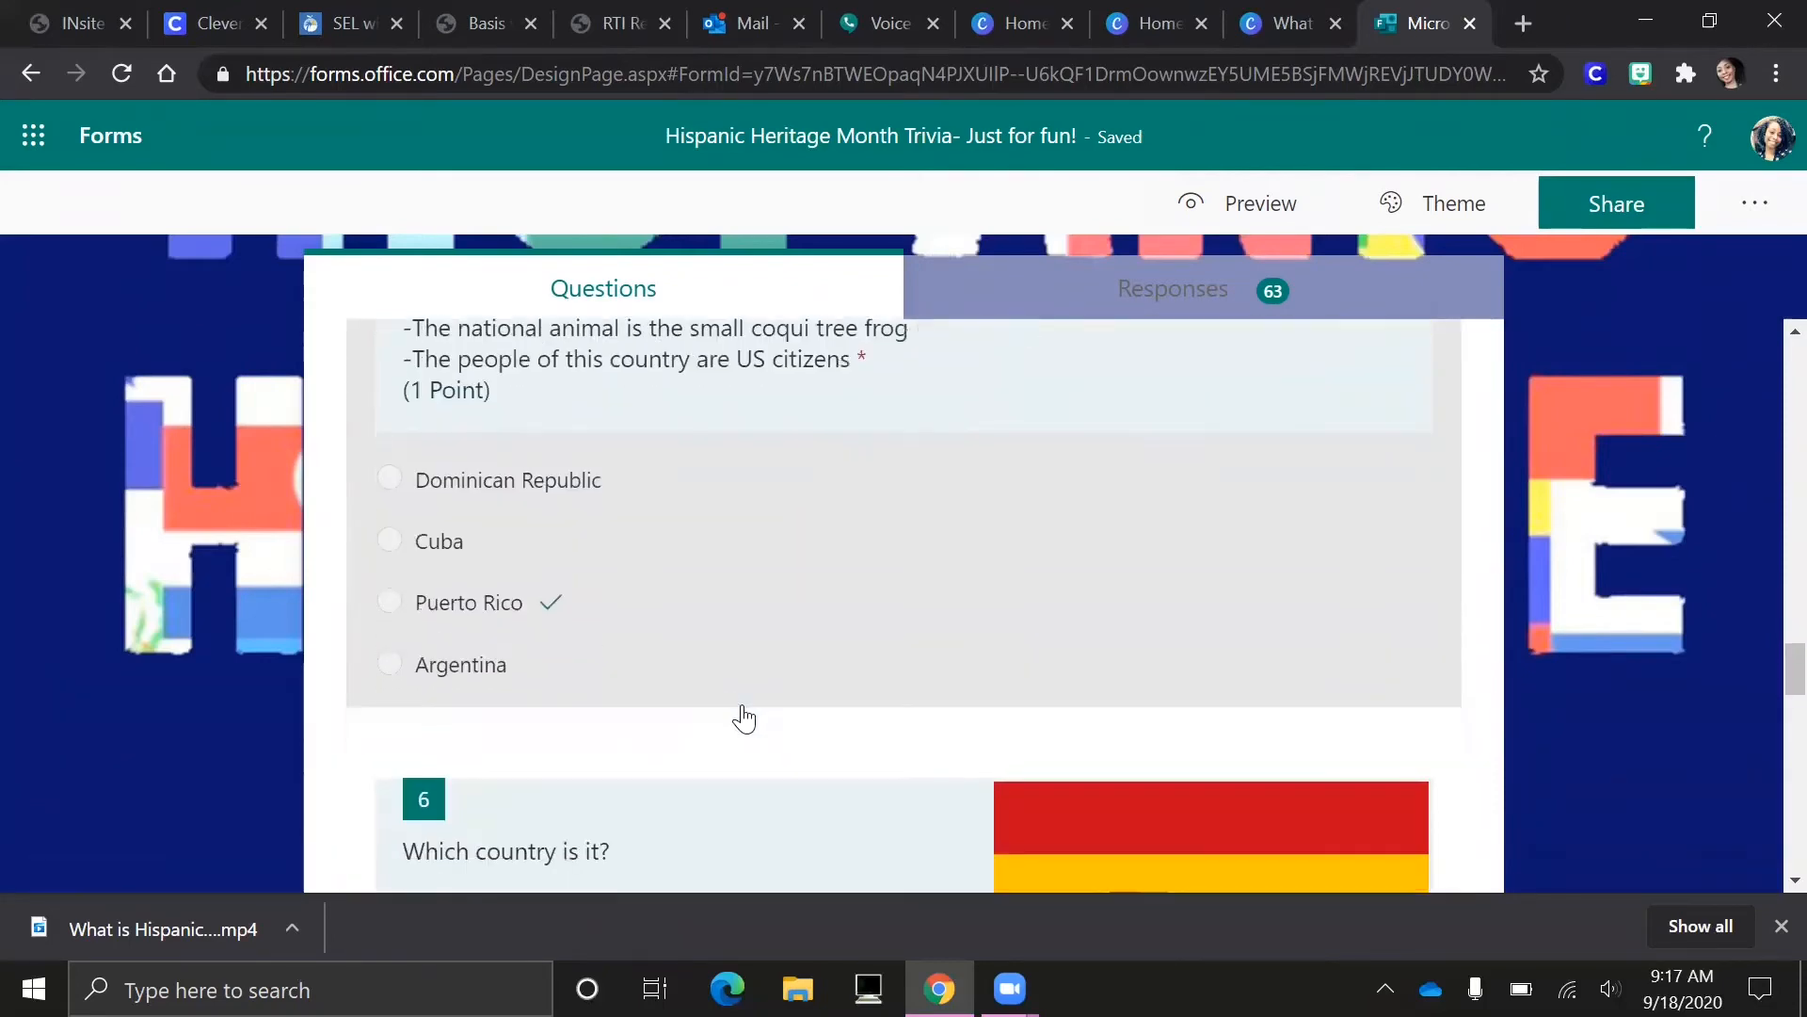
{"action": "scroll", "coordinate": [775, 701], "scroll_direction": "down", "scroll_amount": 11}
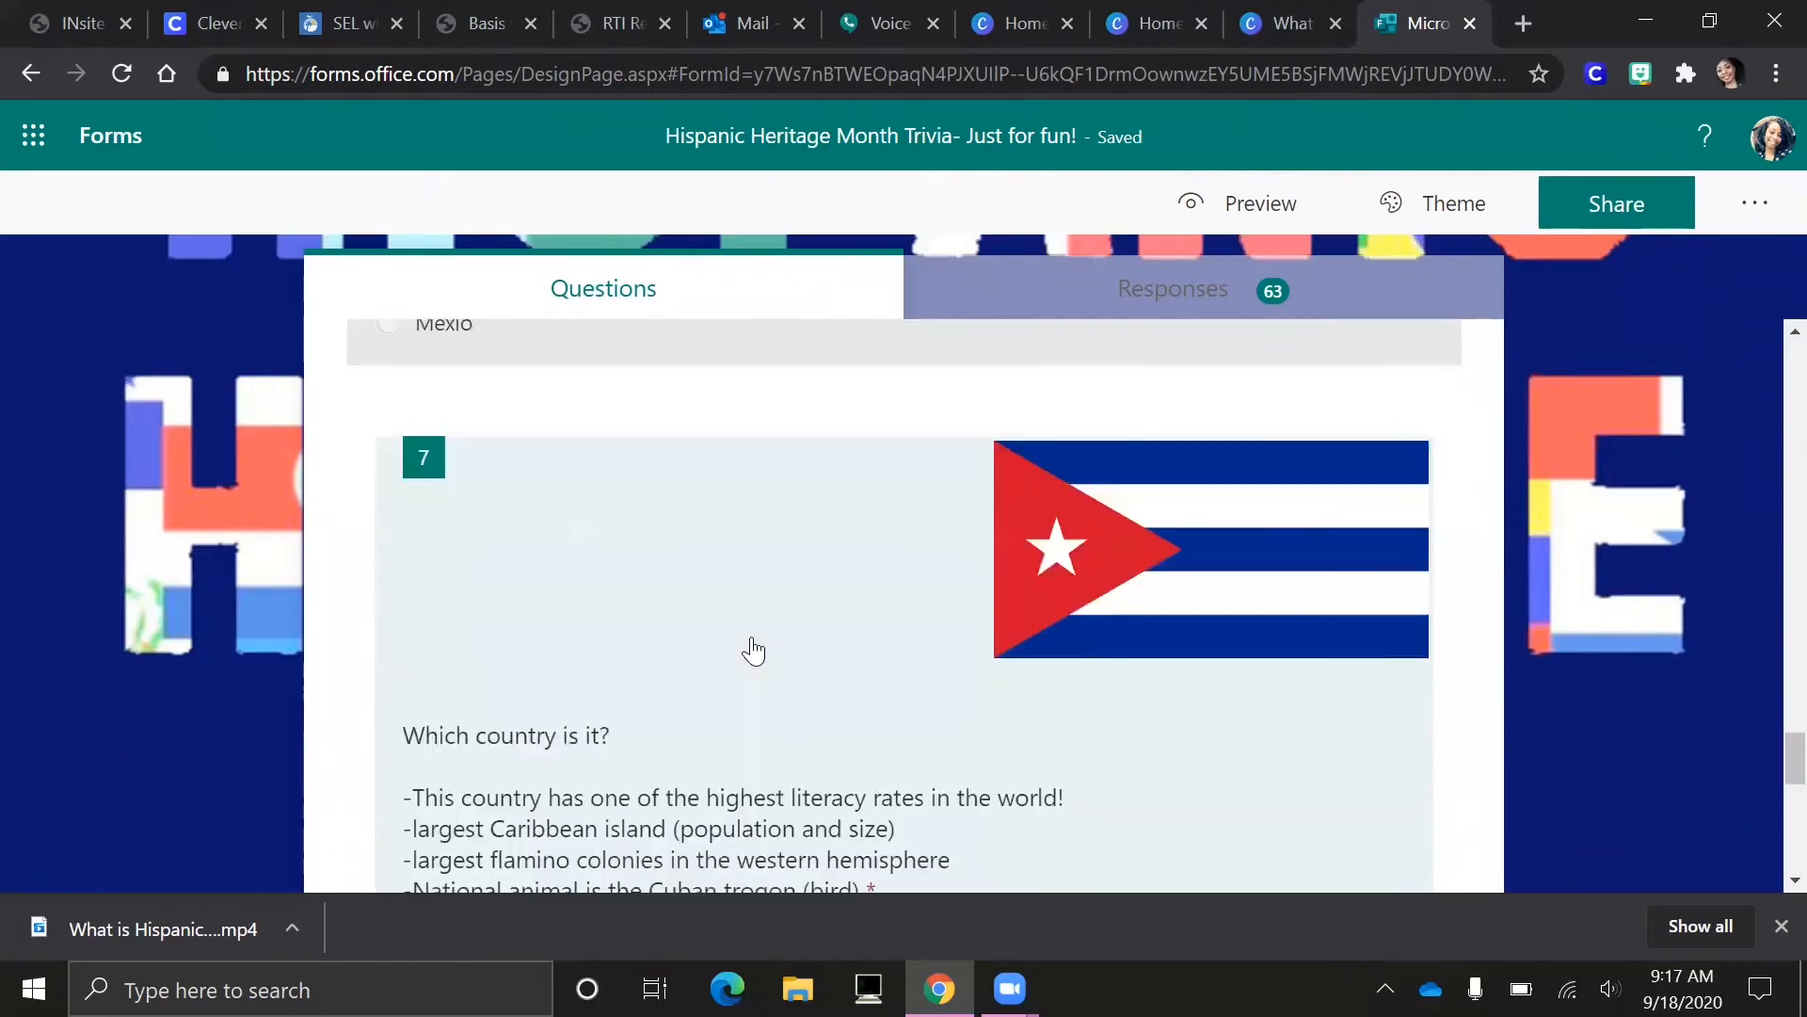
{"action": "scroll", "coordinate": [728, 709], "scroll_direction": "down", "scroll_amount": 5}
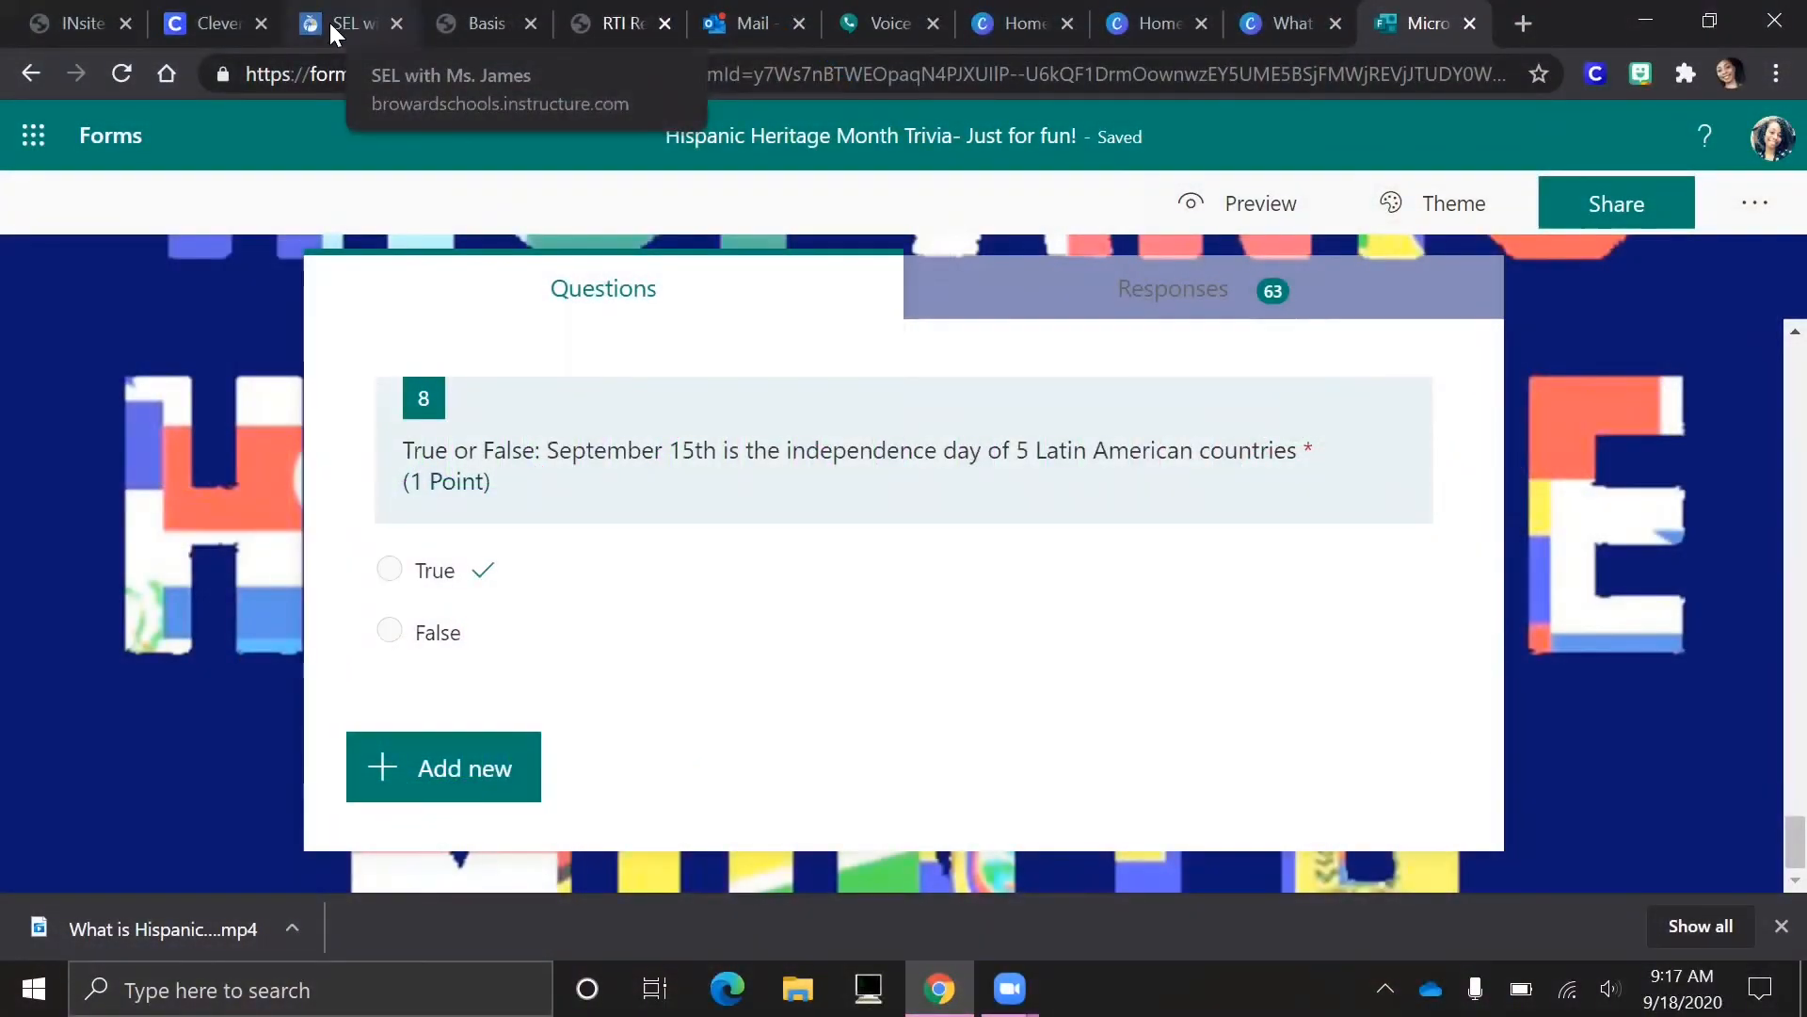
Switch to the SEL 2020-2021 course in Canvas and open its Studio media library.
{"action": "left_click", "coordinate": [329, 20]}
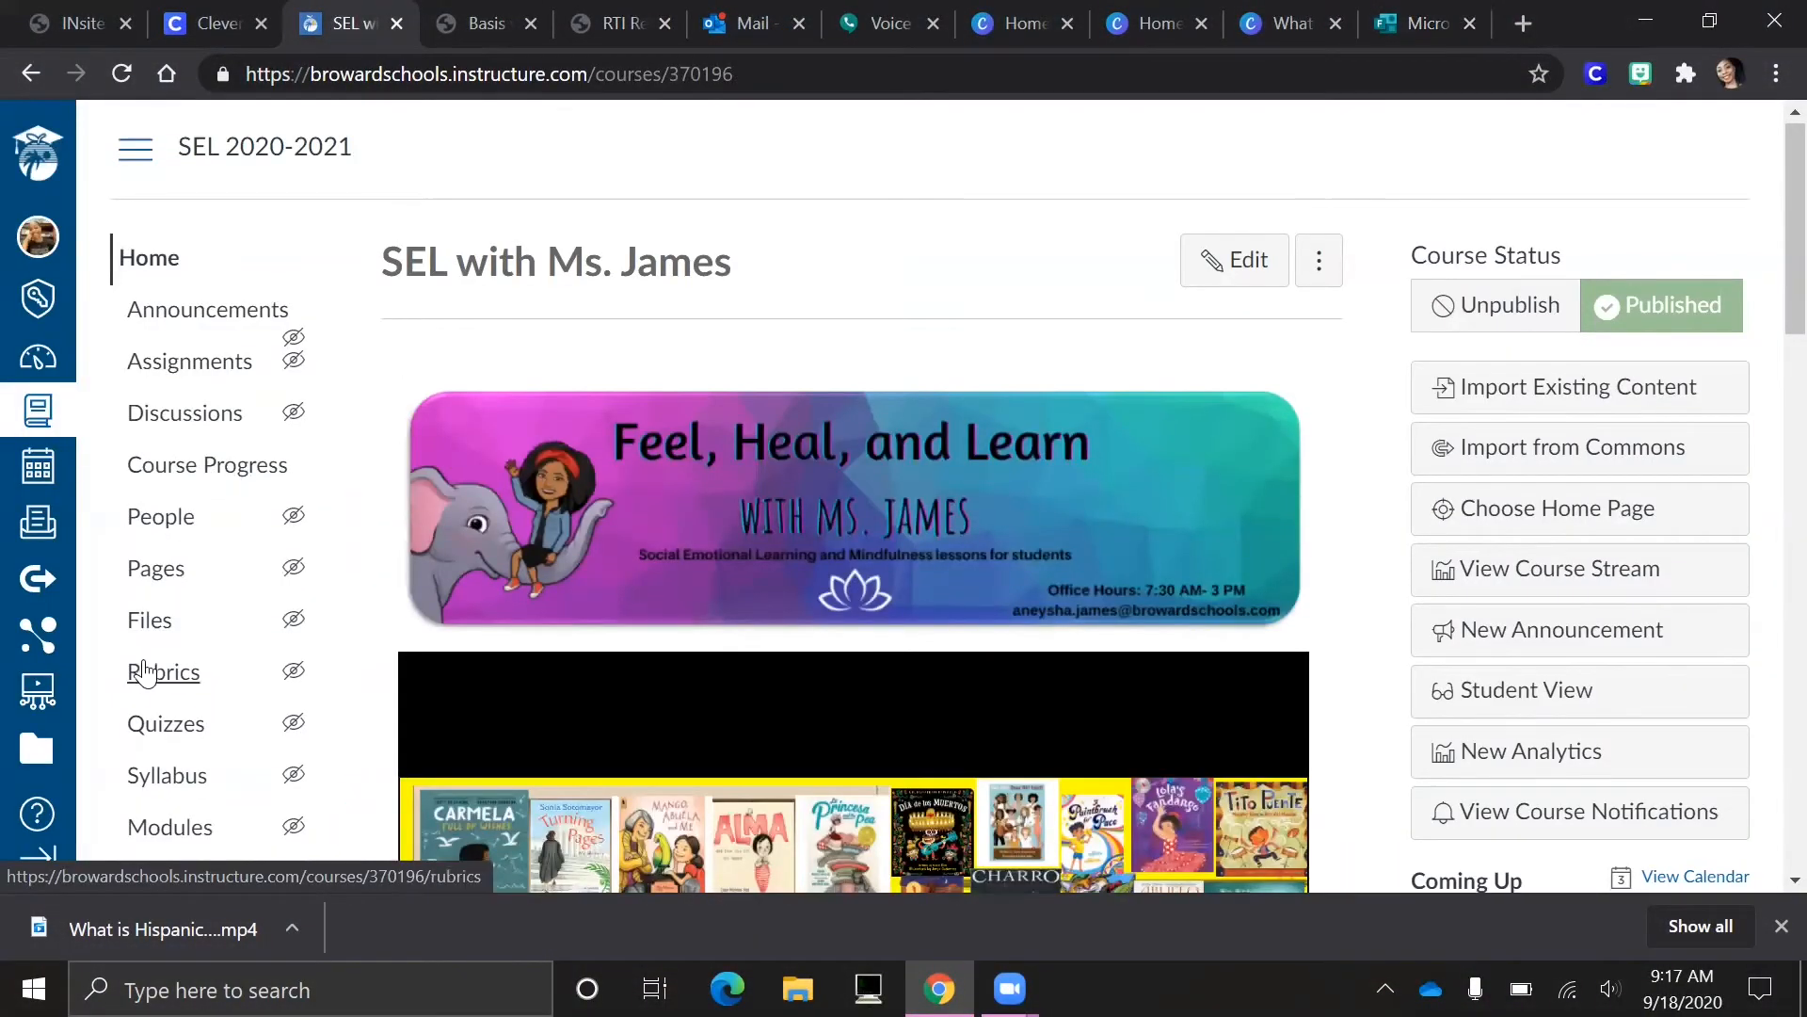
{"action": "scroll", "coordinate": [145, 670], "scroll_direction": "down", "scroll_amount": 1}
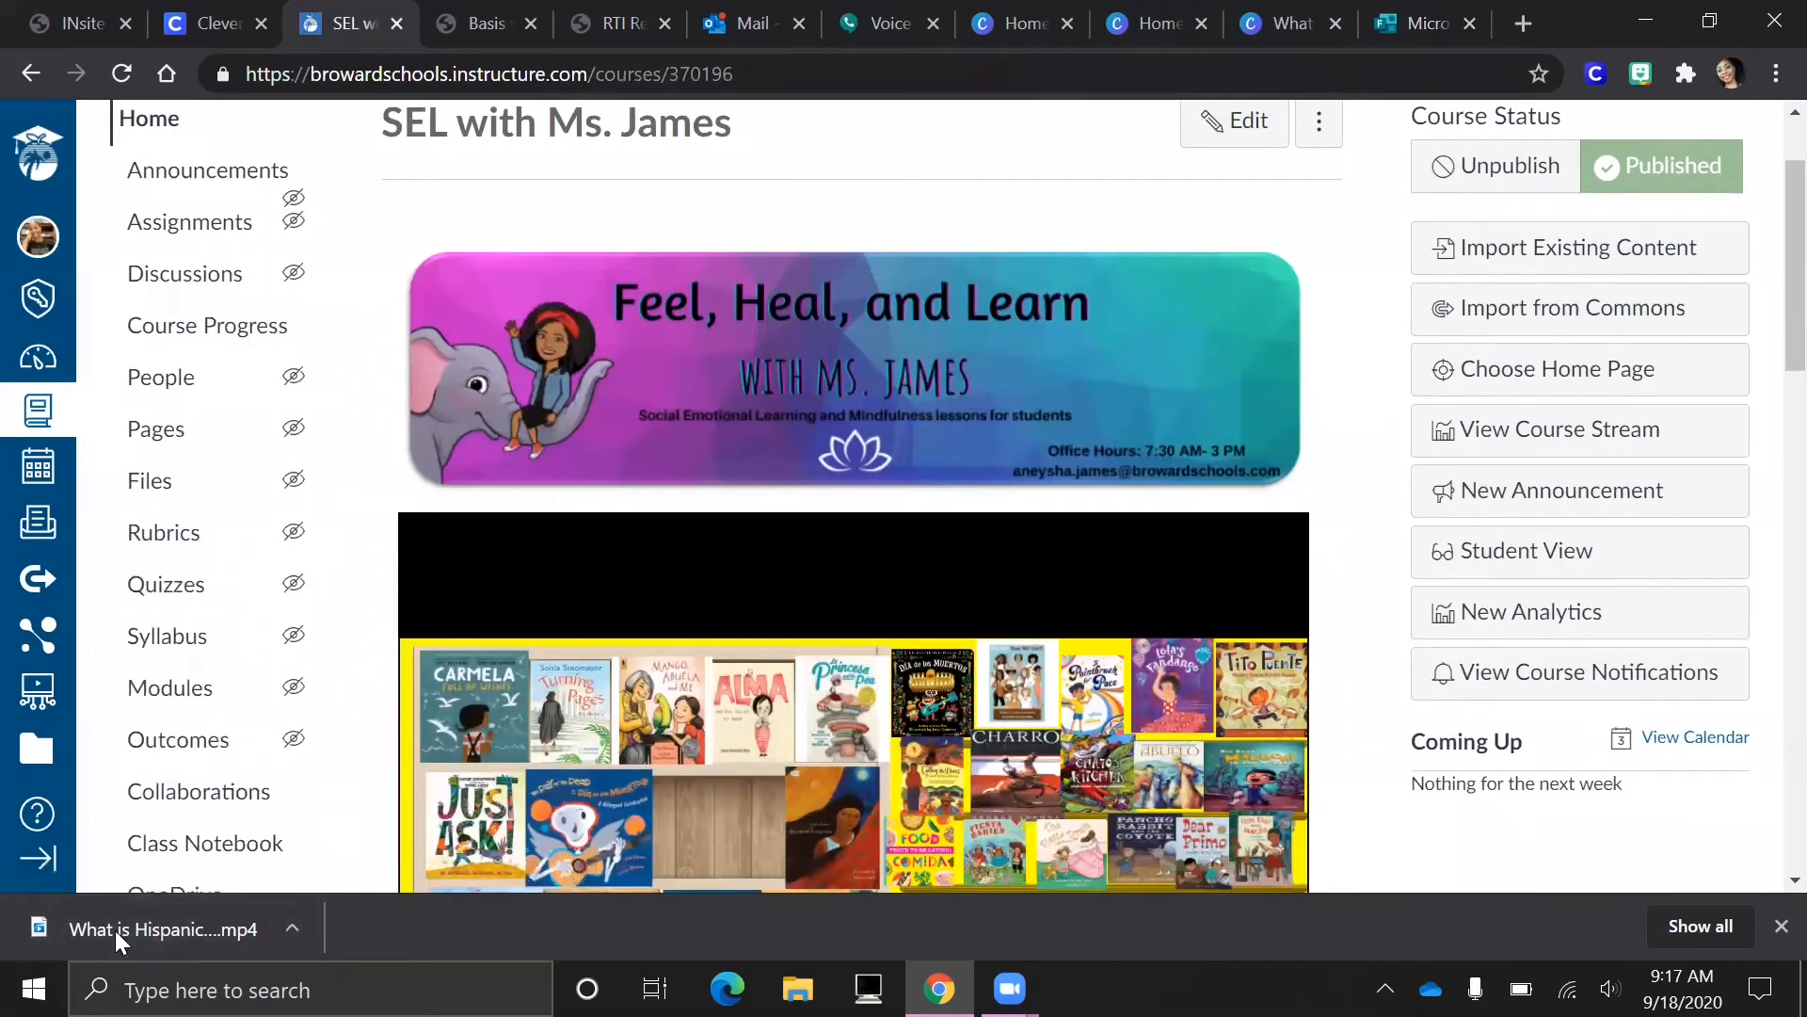
{"action": "scroll", "coordinate": [146, 828], "scroll_direction": "down", "scroll_amount": 3}
{"action": "scroll", "coordinate": [151, 810], "scroll_direction": "down", "scroll_amount": 1}
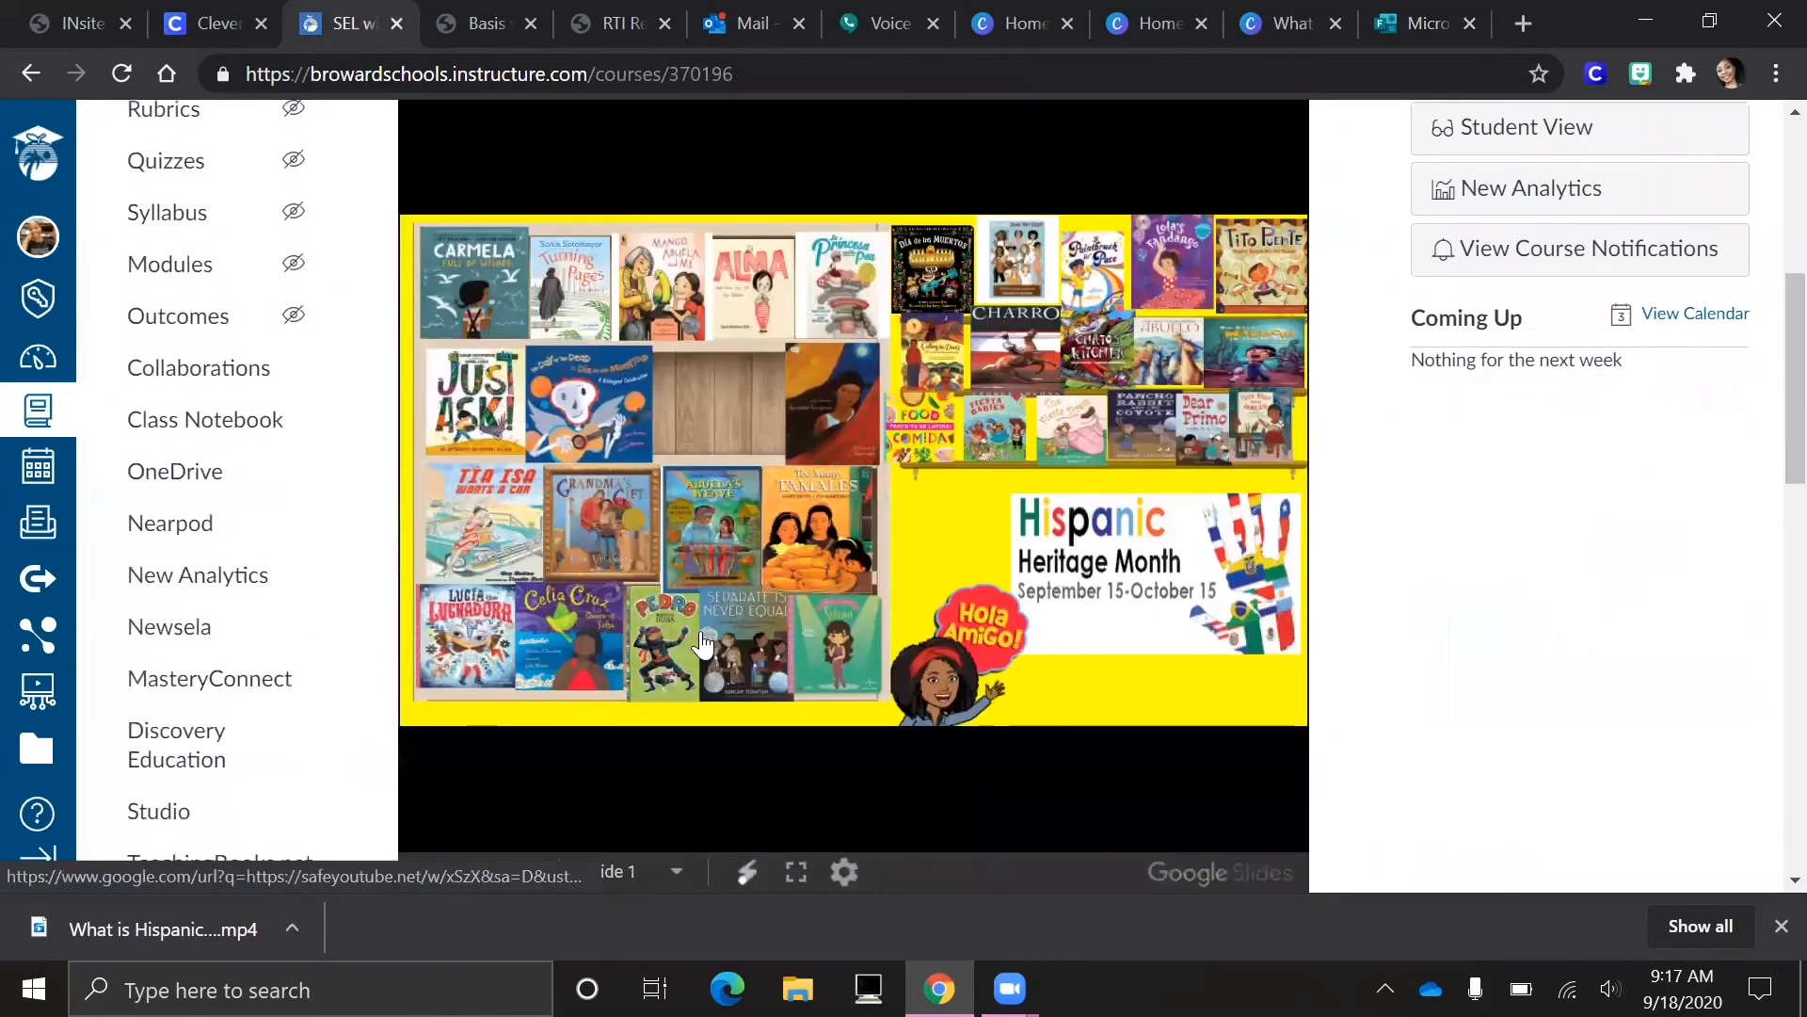
{"action": "scroll", "coordinate": [143, 536], "scroll_direction": "down", "scroll_amount": 2}
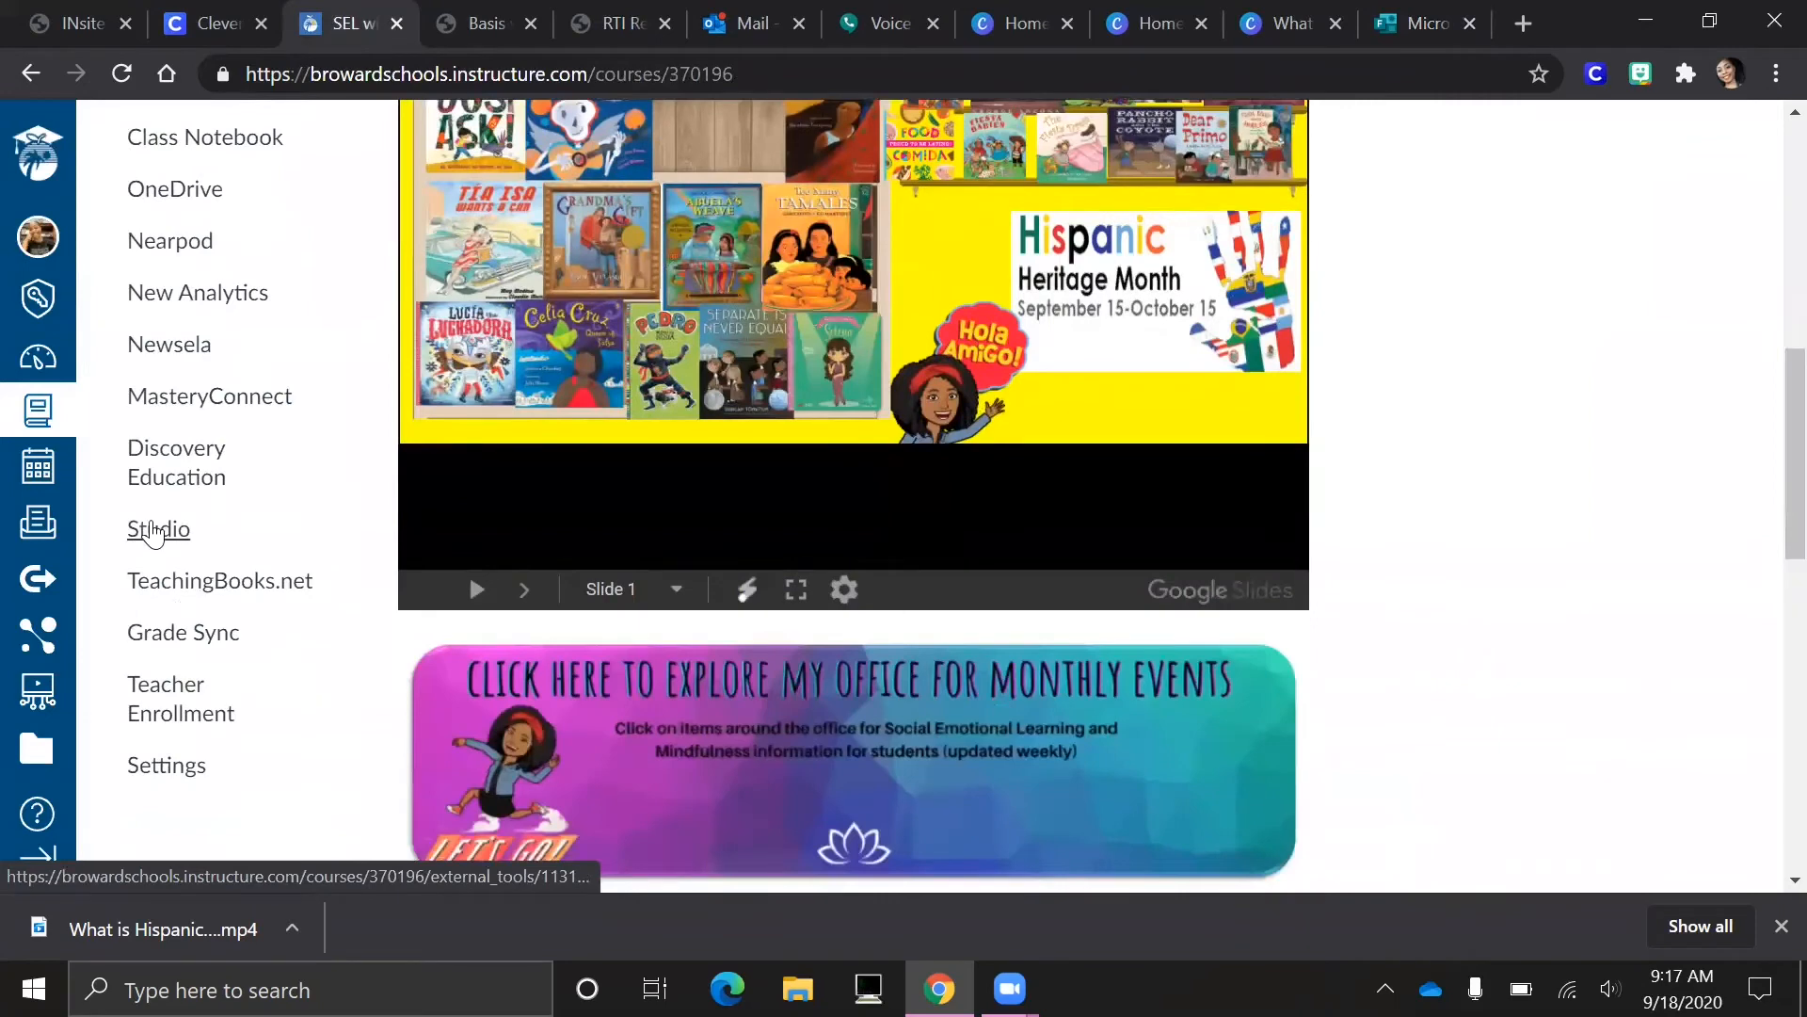
{"action": "left_click", "coordinate": [141, 533]}
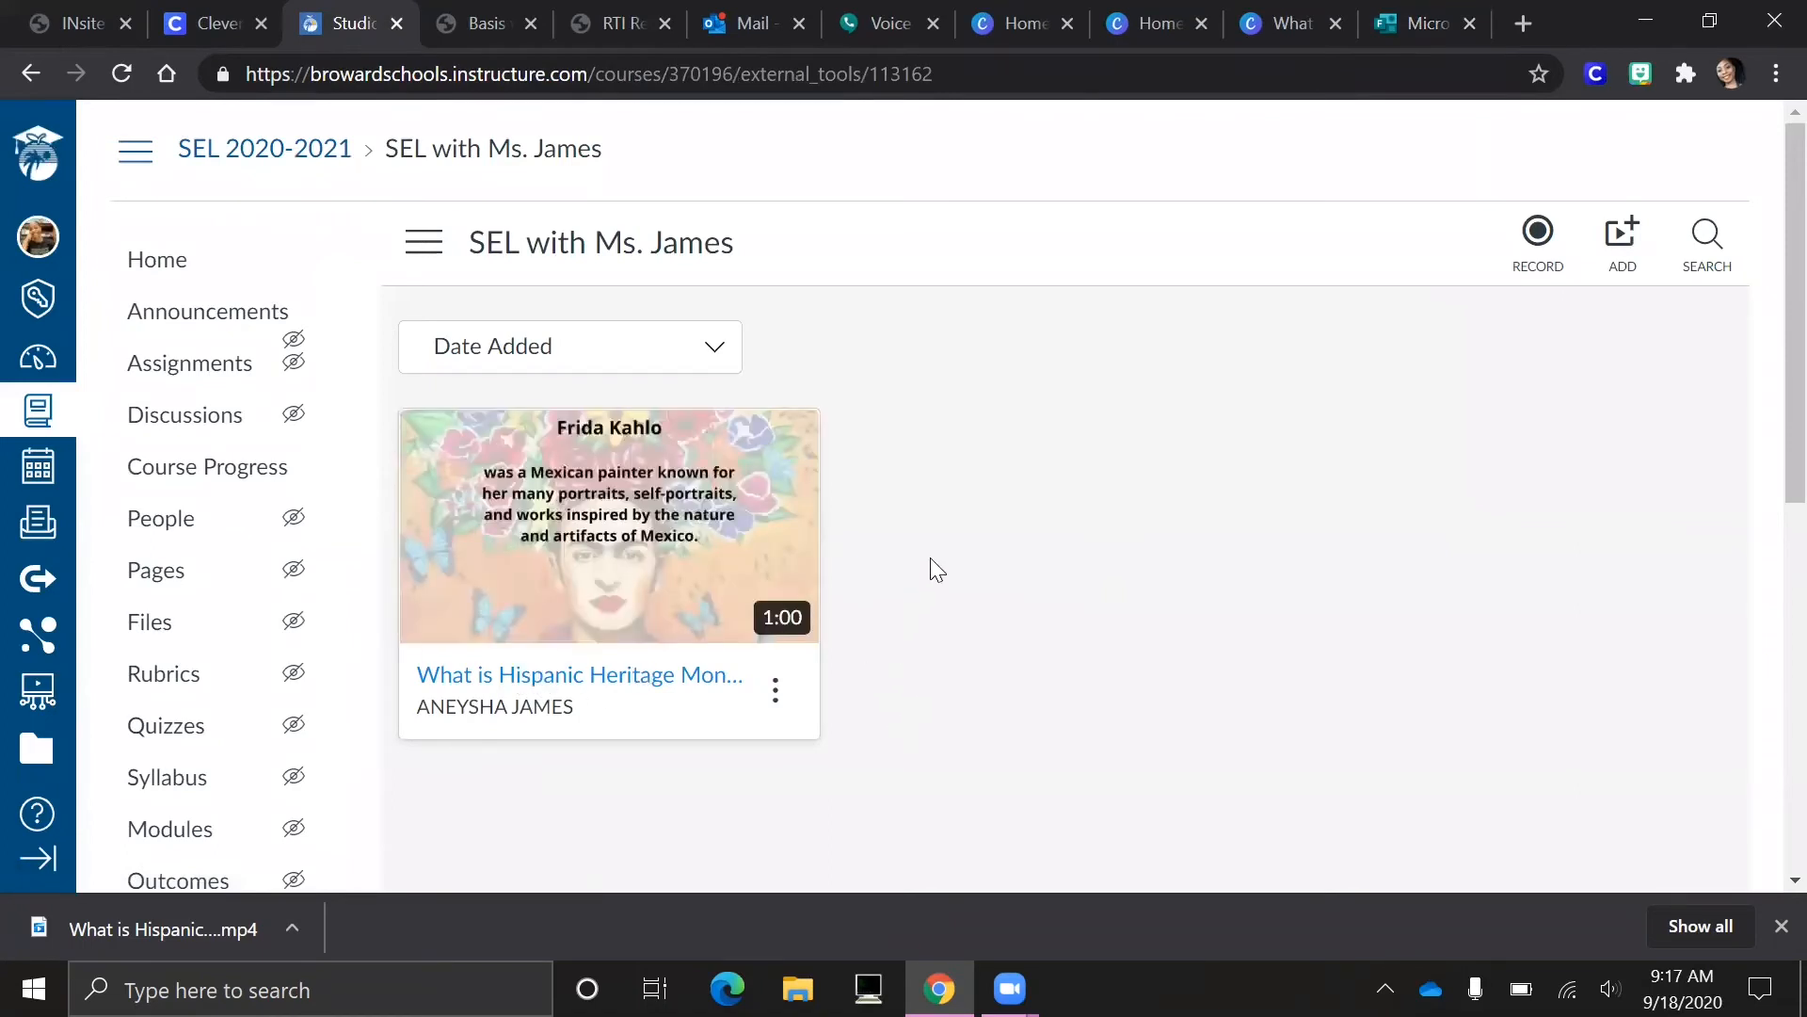
Upload the downloaded "What is Hispanic Heritage Month" MP4 to the Studio library.
{"action": "scroll", "coordinate": [945, 555], "scroll_direction": "down", "scroll_amount": 3}
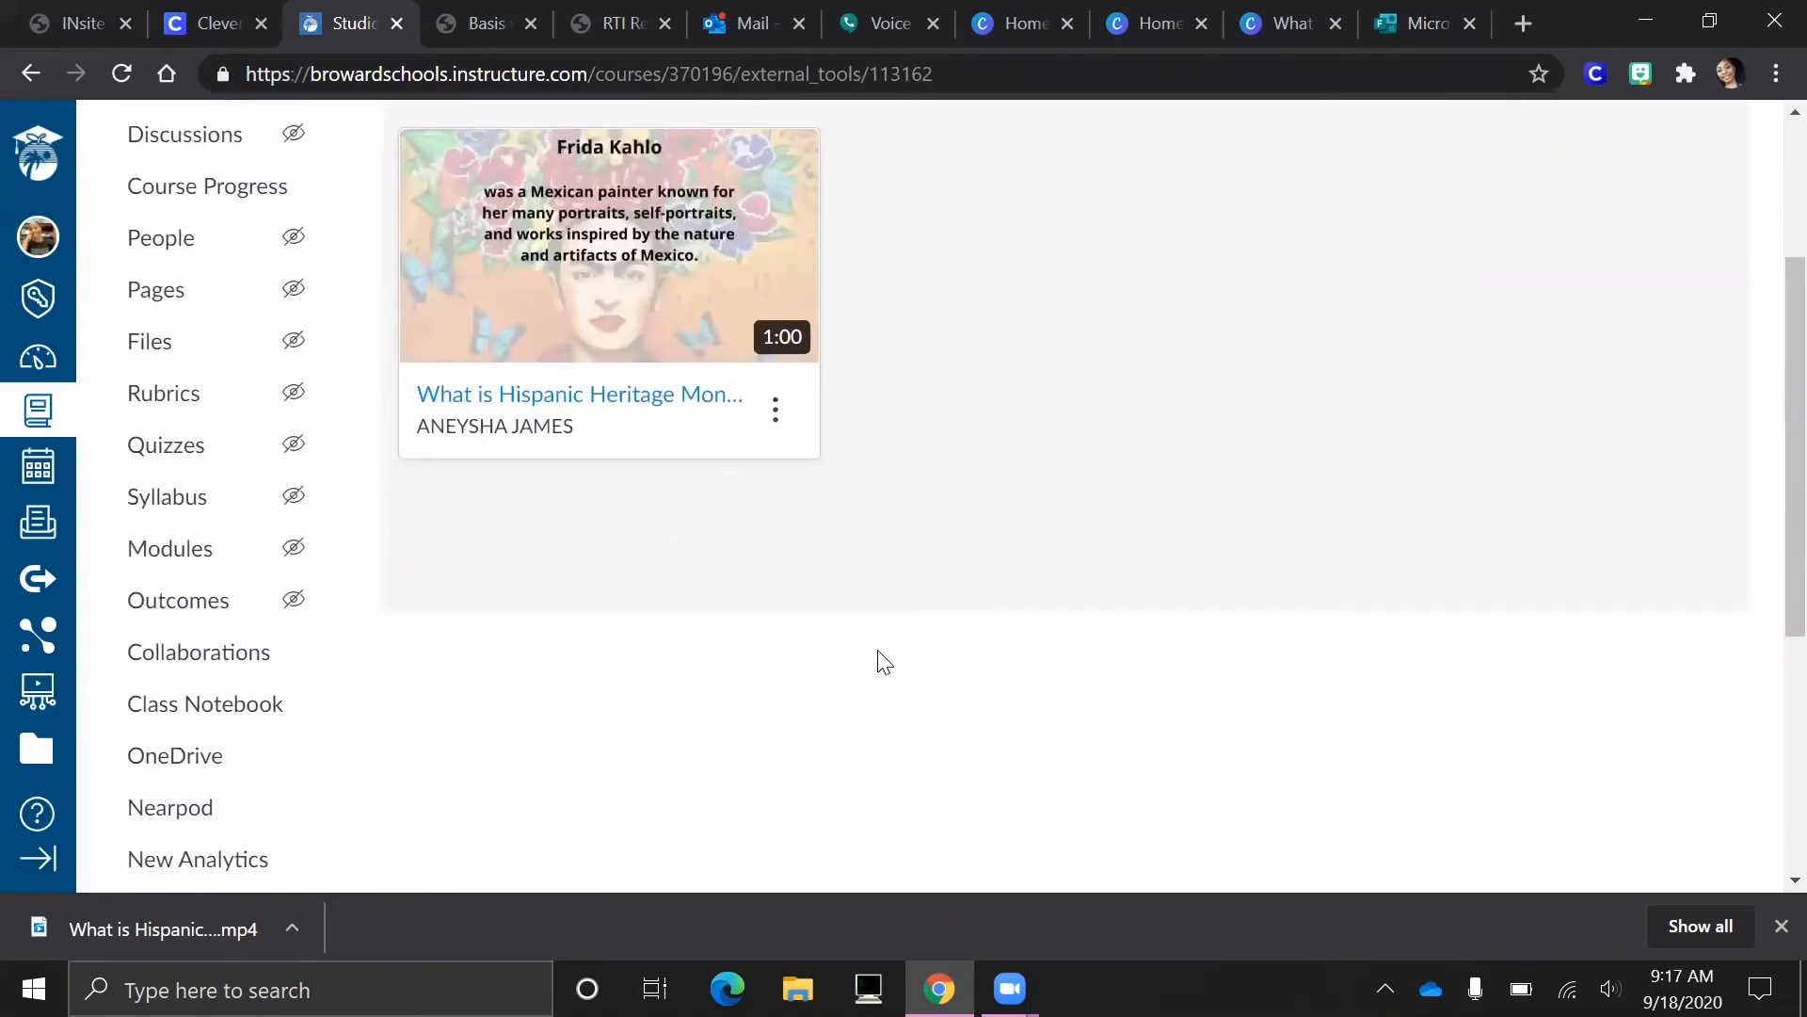
{"action": "scroll", "coordinate": [871, 650], "scroll_direction": "up", "scroll_amount": 1}
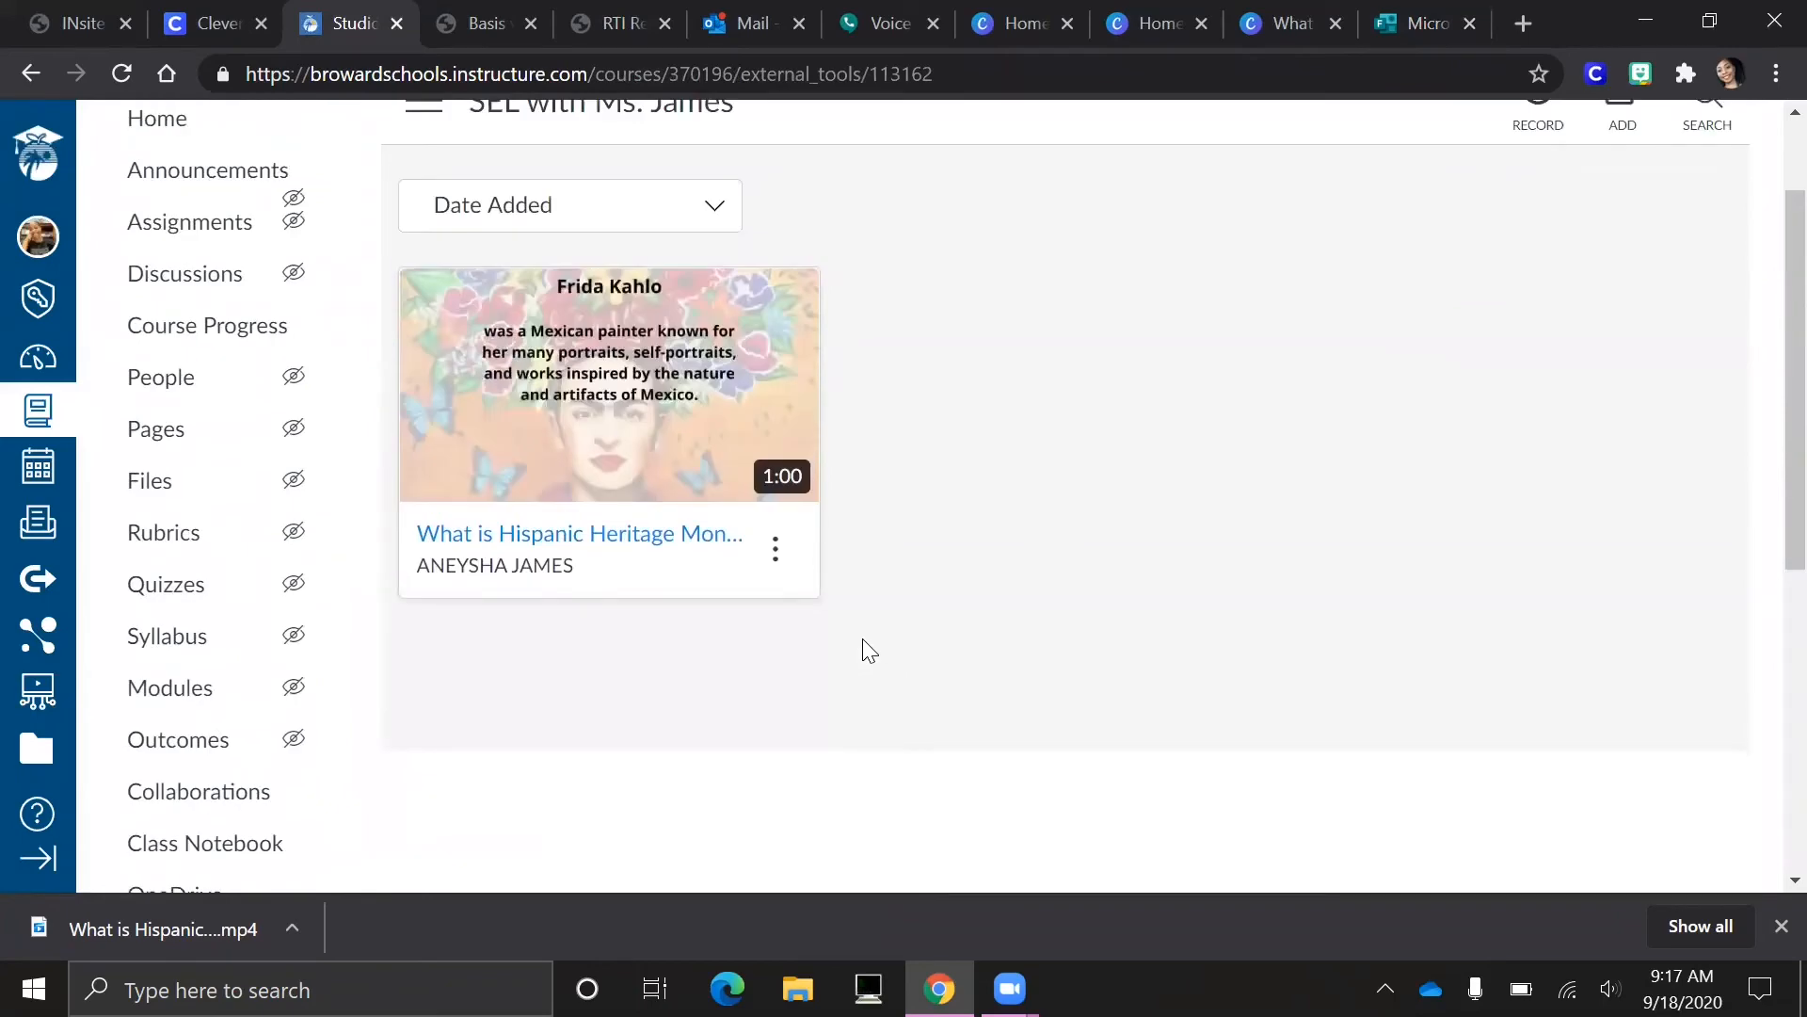
{"action": "scroll", "coordinate": [863, 645], "scroll_direction": "up", "scroll_amount": 1}
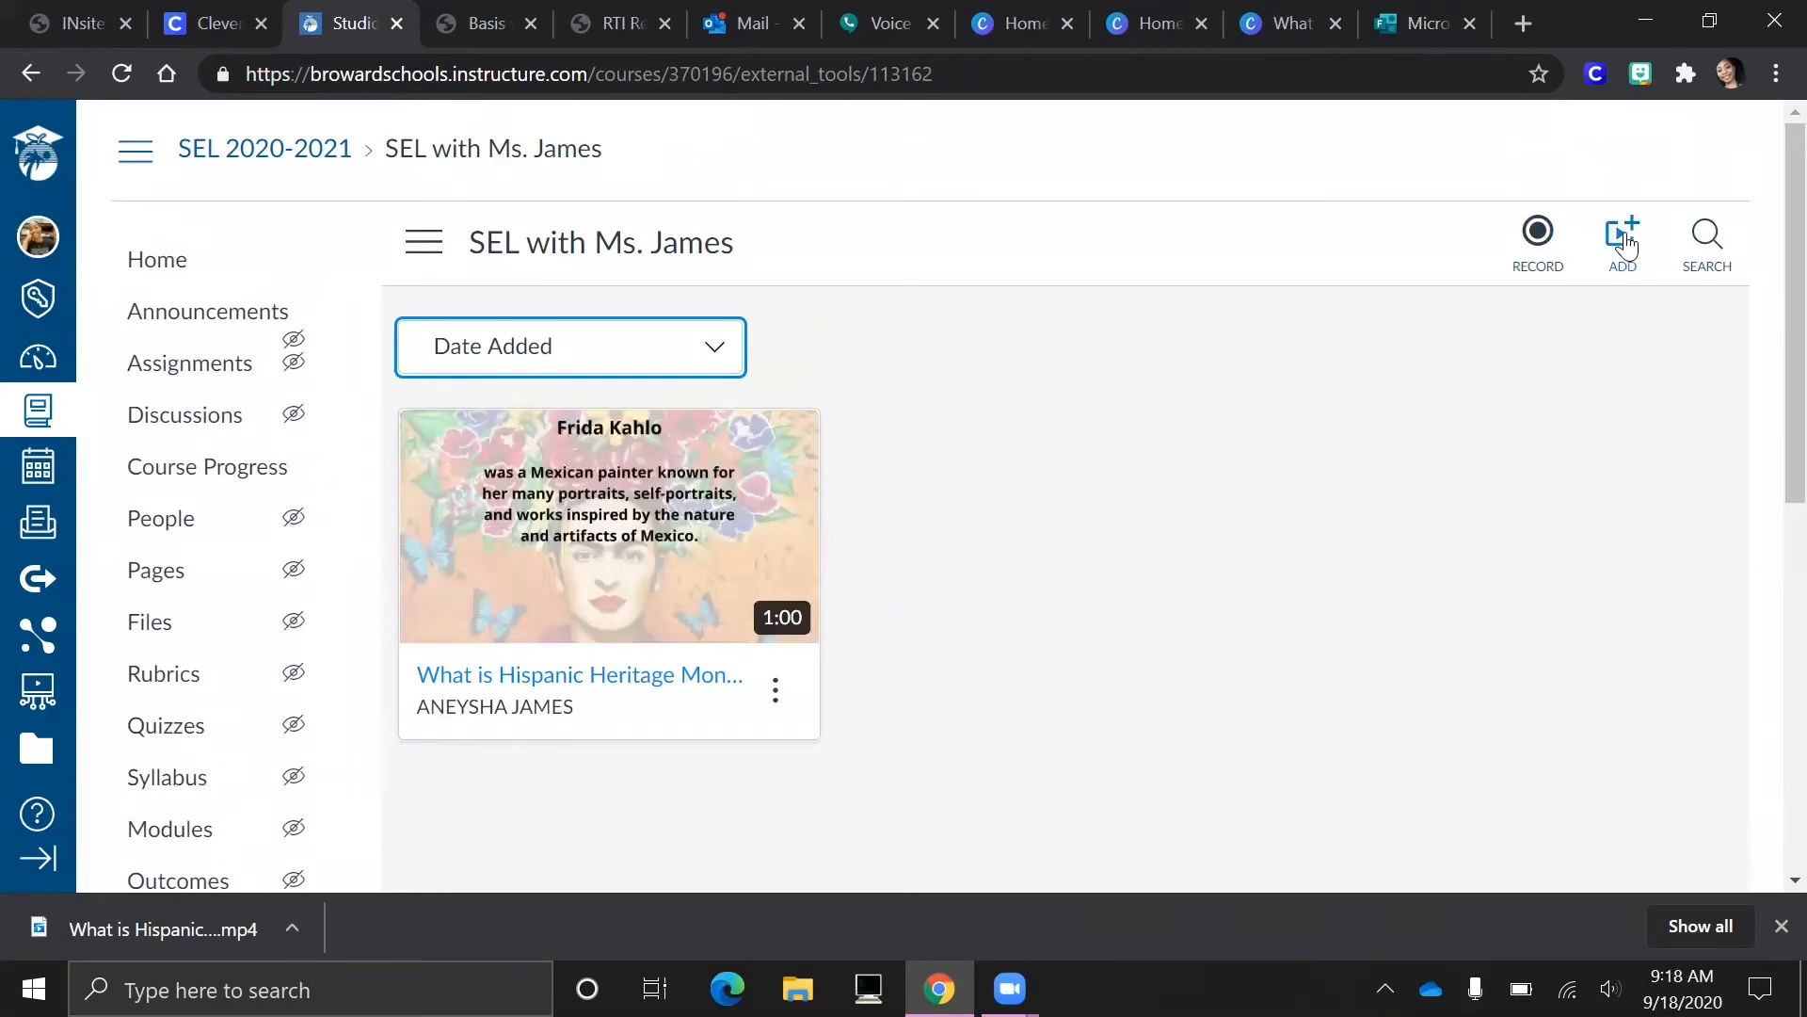
{"action": "left_click", "coordinate": [1623, 243]}
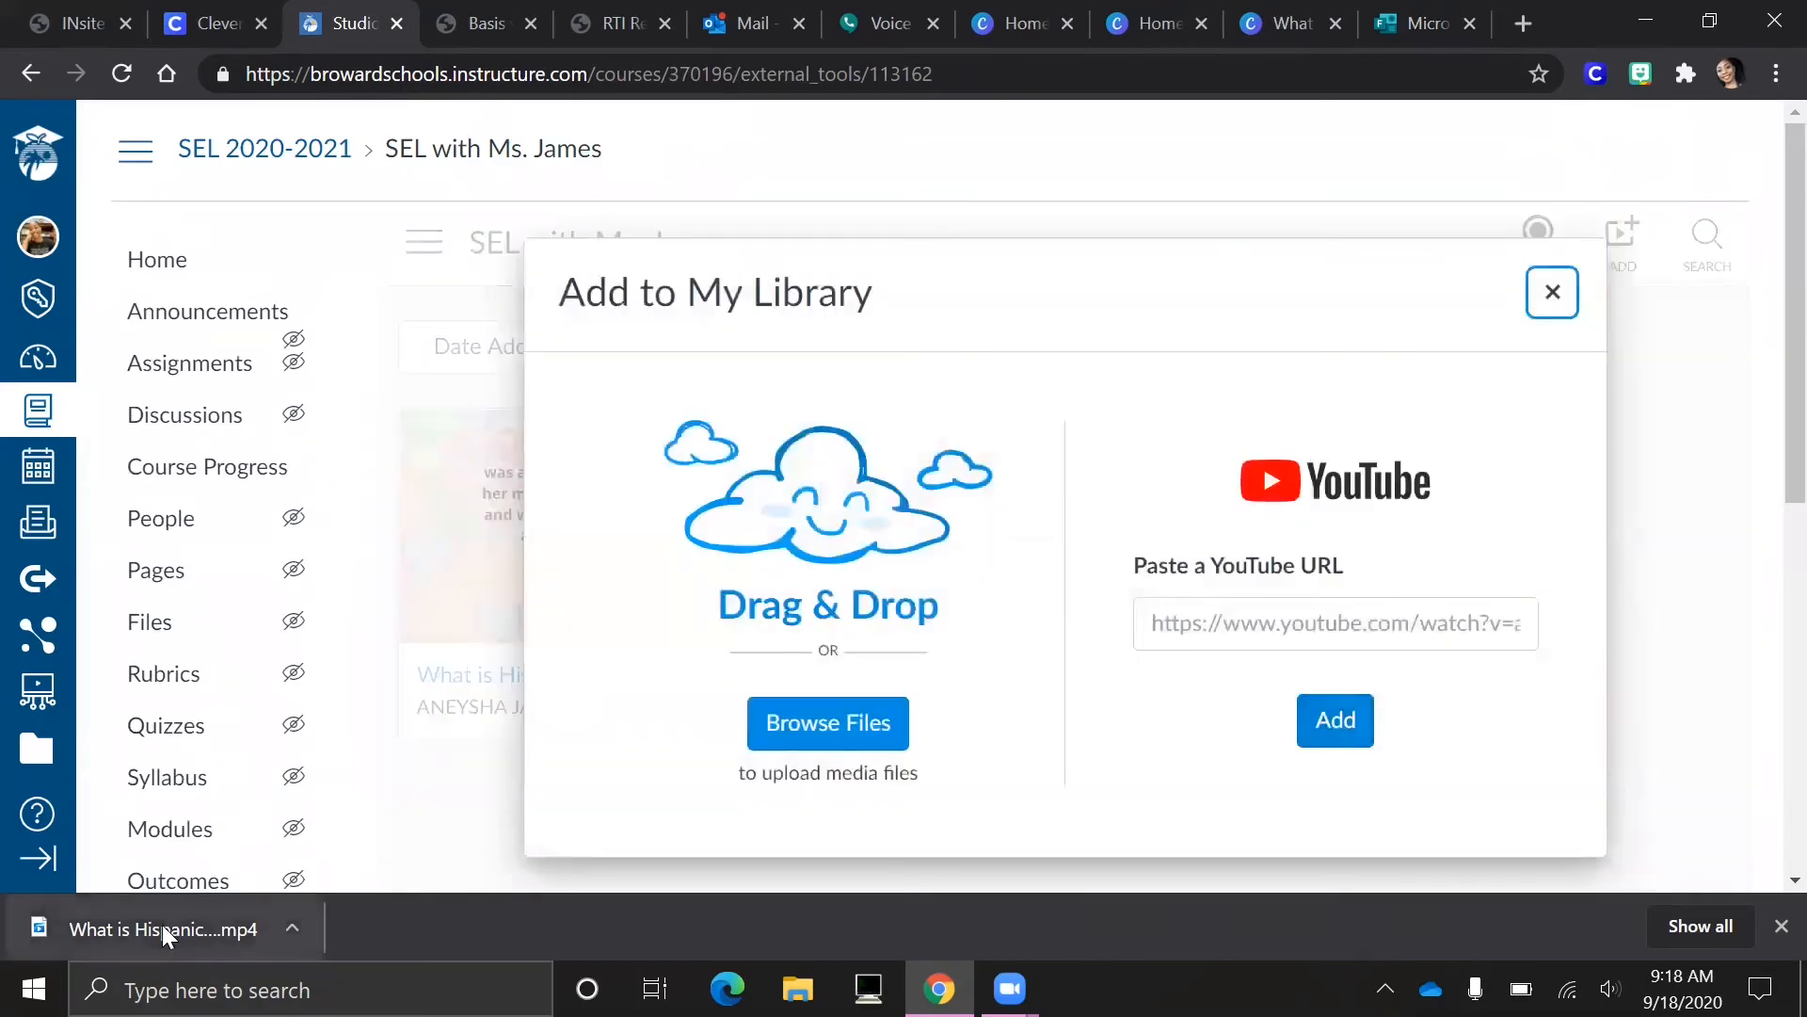
{"action": "left_click_drag", "start_coordinate": [162, 925], "coordinate": [866, 515]}
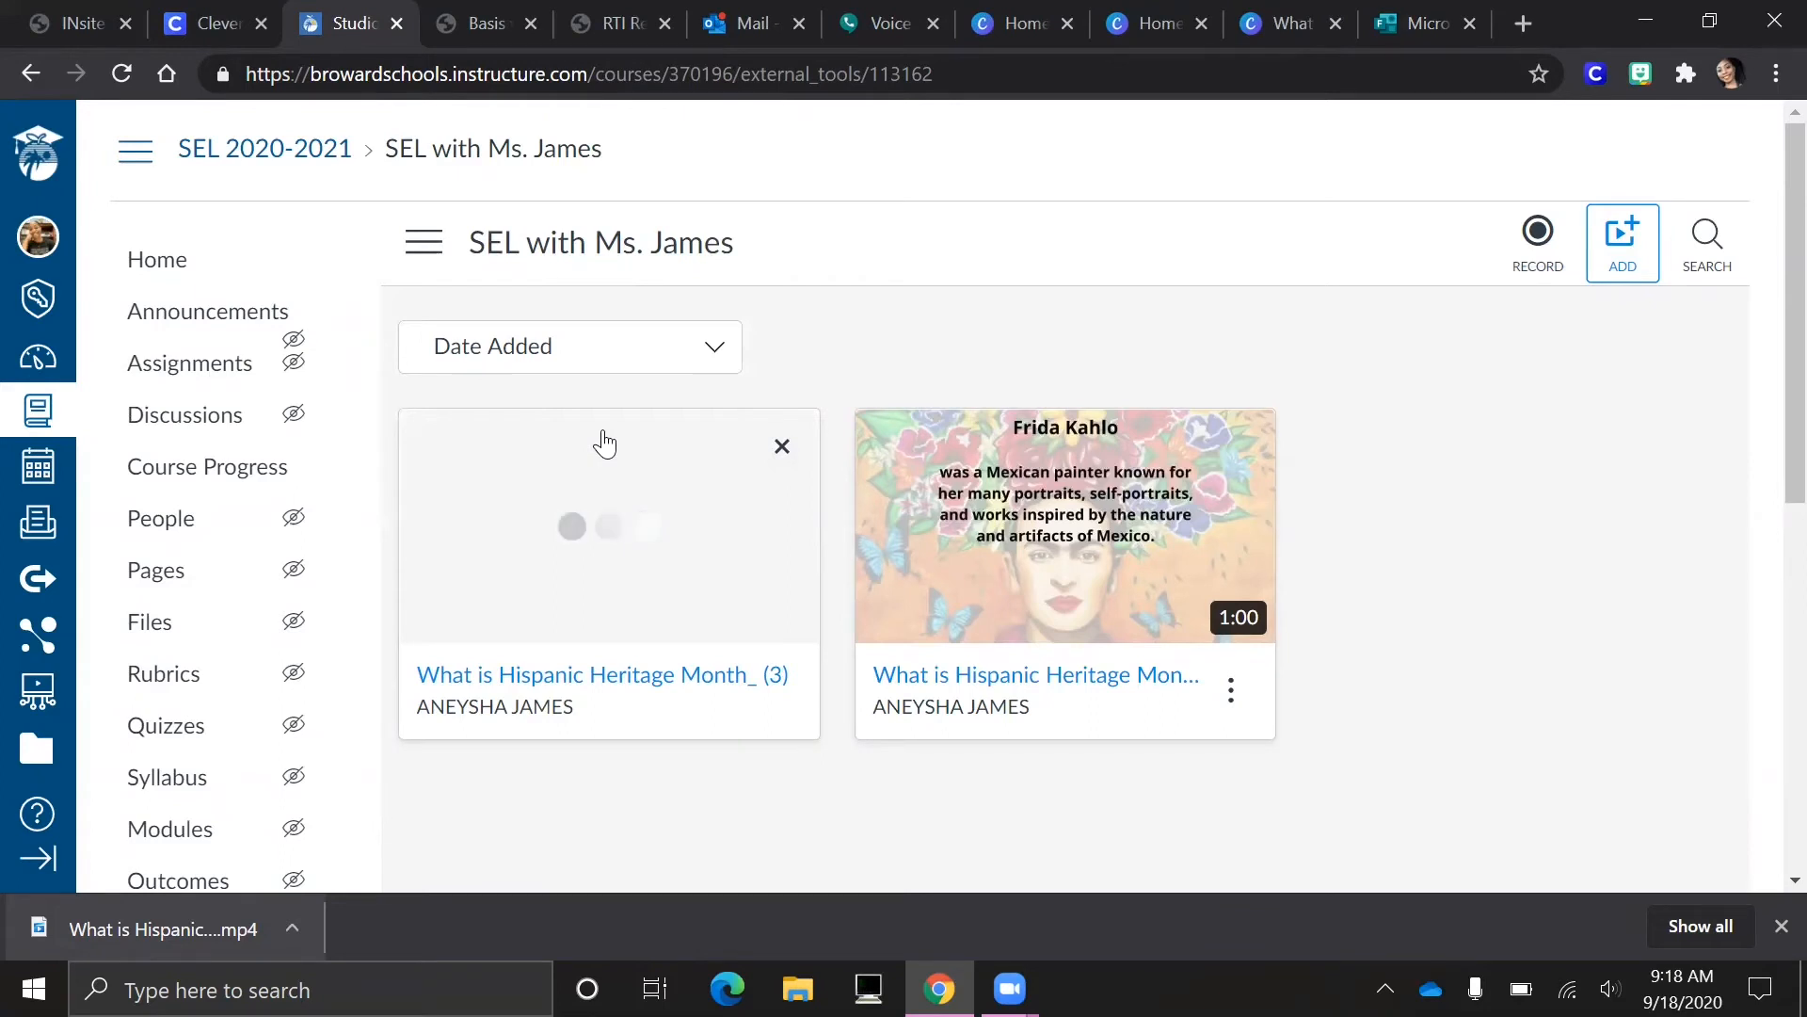
Delete the newly uploaded "What is Hispanic Heritage Month_ (3)" video from Studio and close the course list.
{"action": "left_click", "coordinate": [782, 448]}
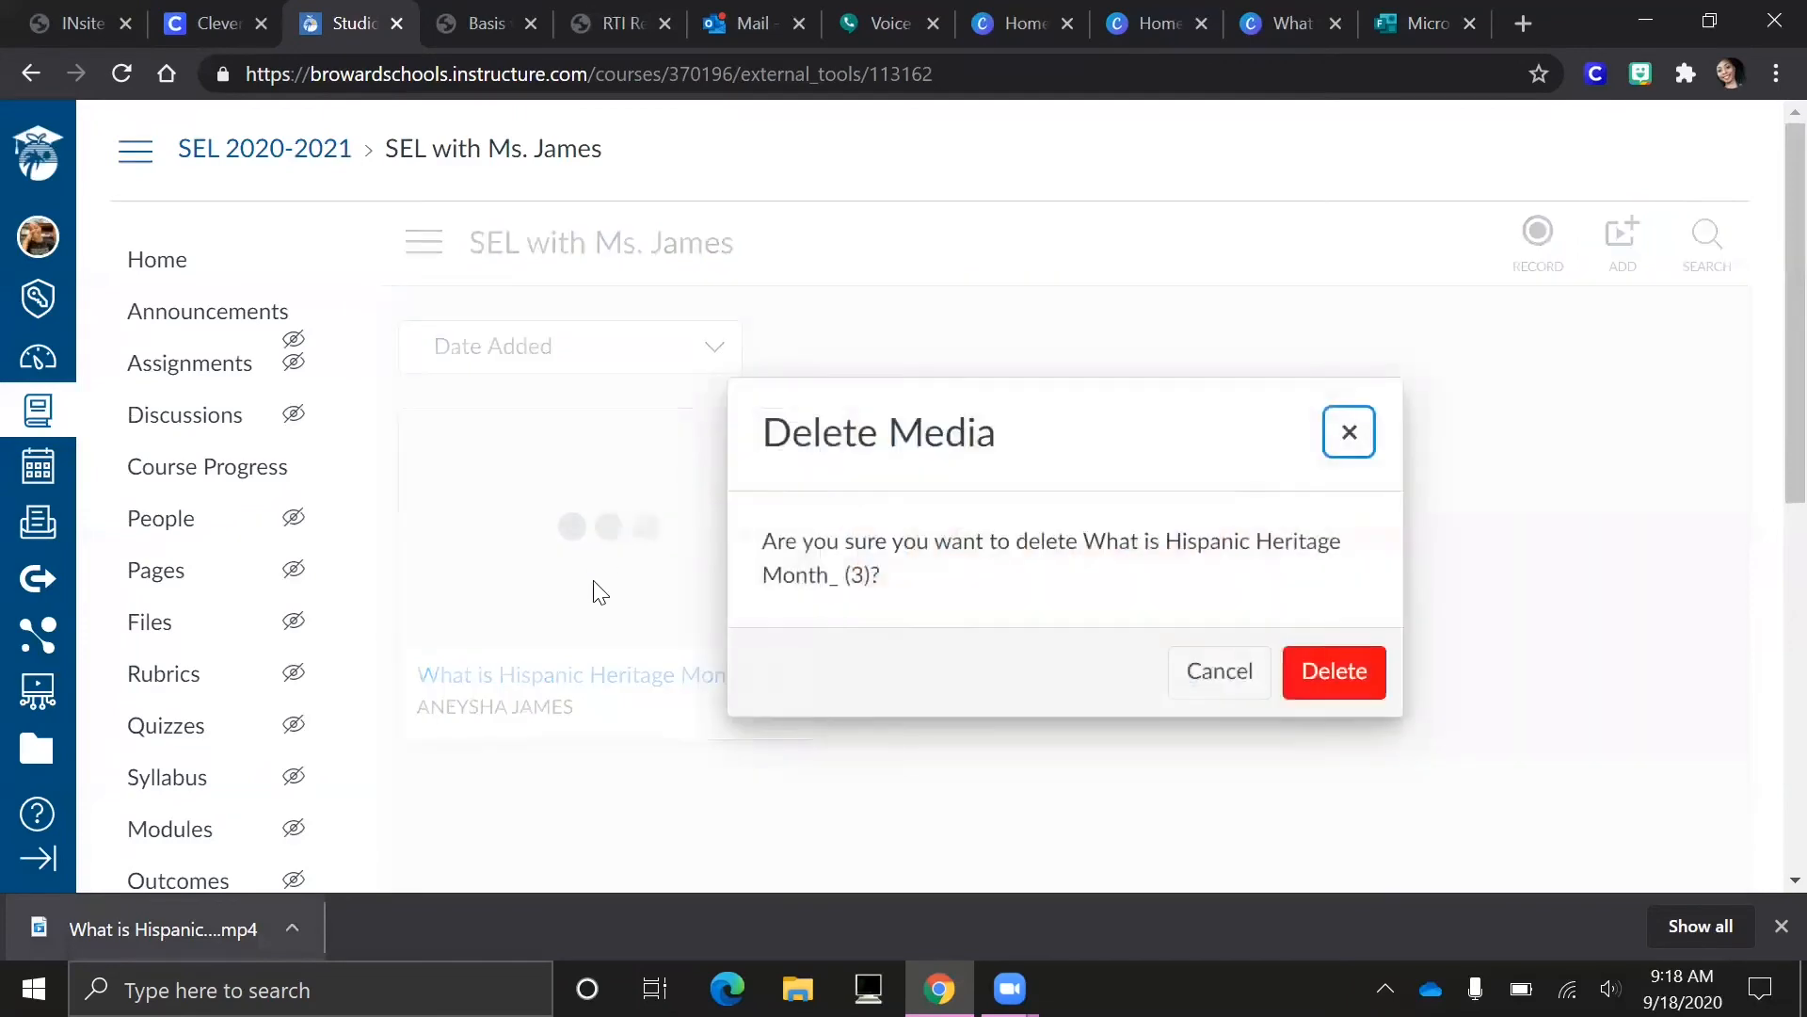
{"action": "left_click", "coordinate": [1319, 697]}
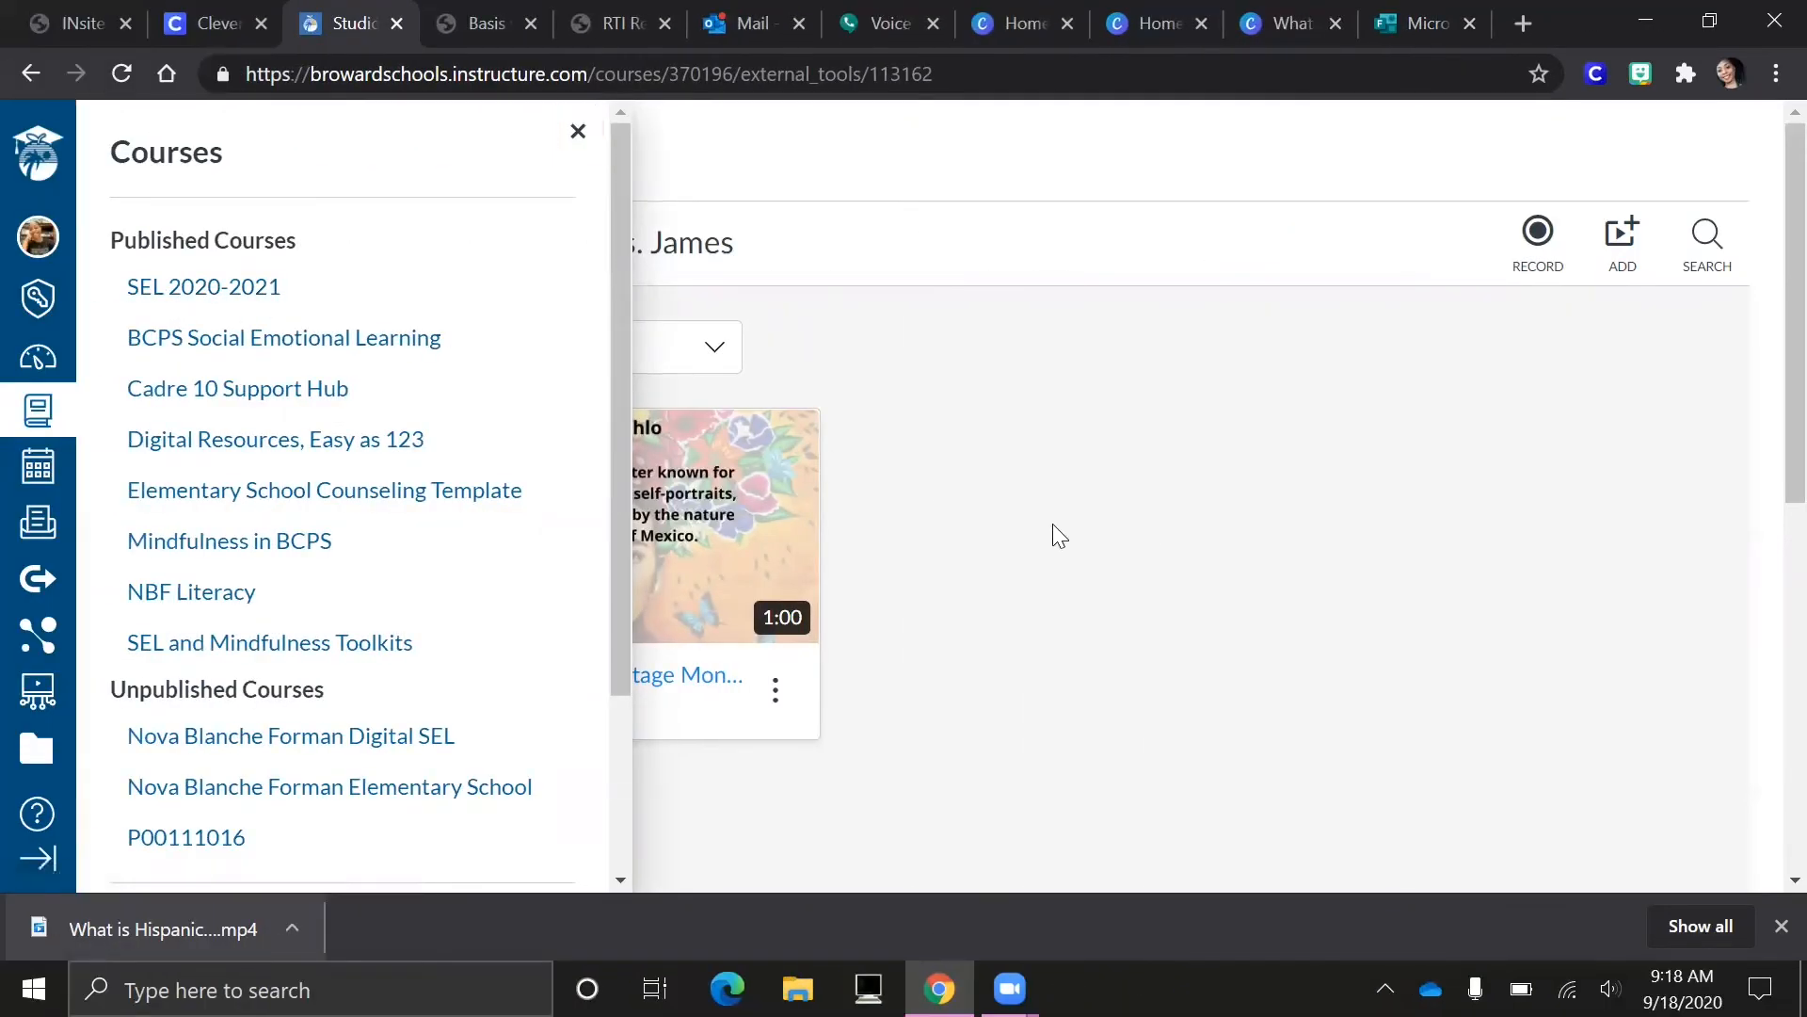
{"action": "left_click", "coordinate": [578, 130]}
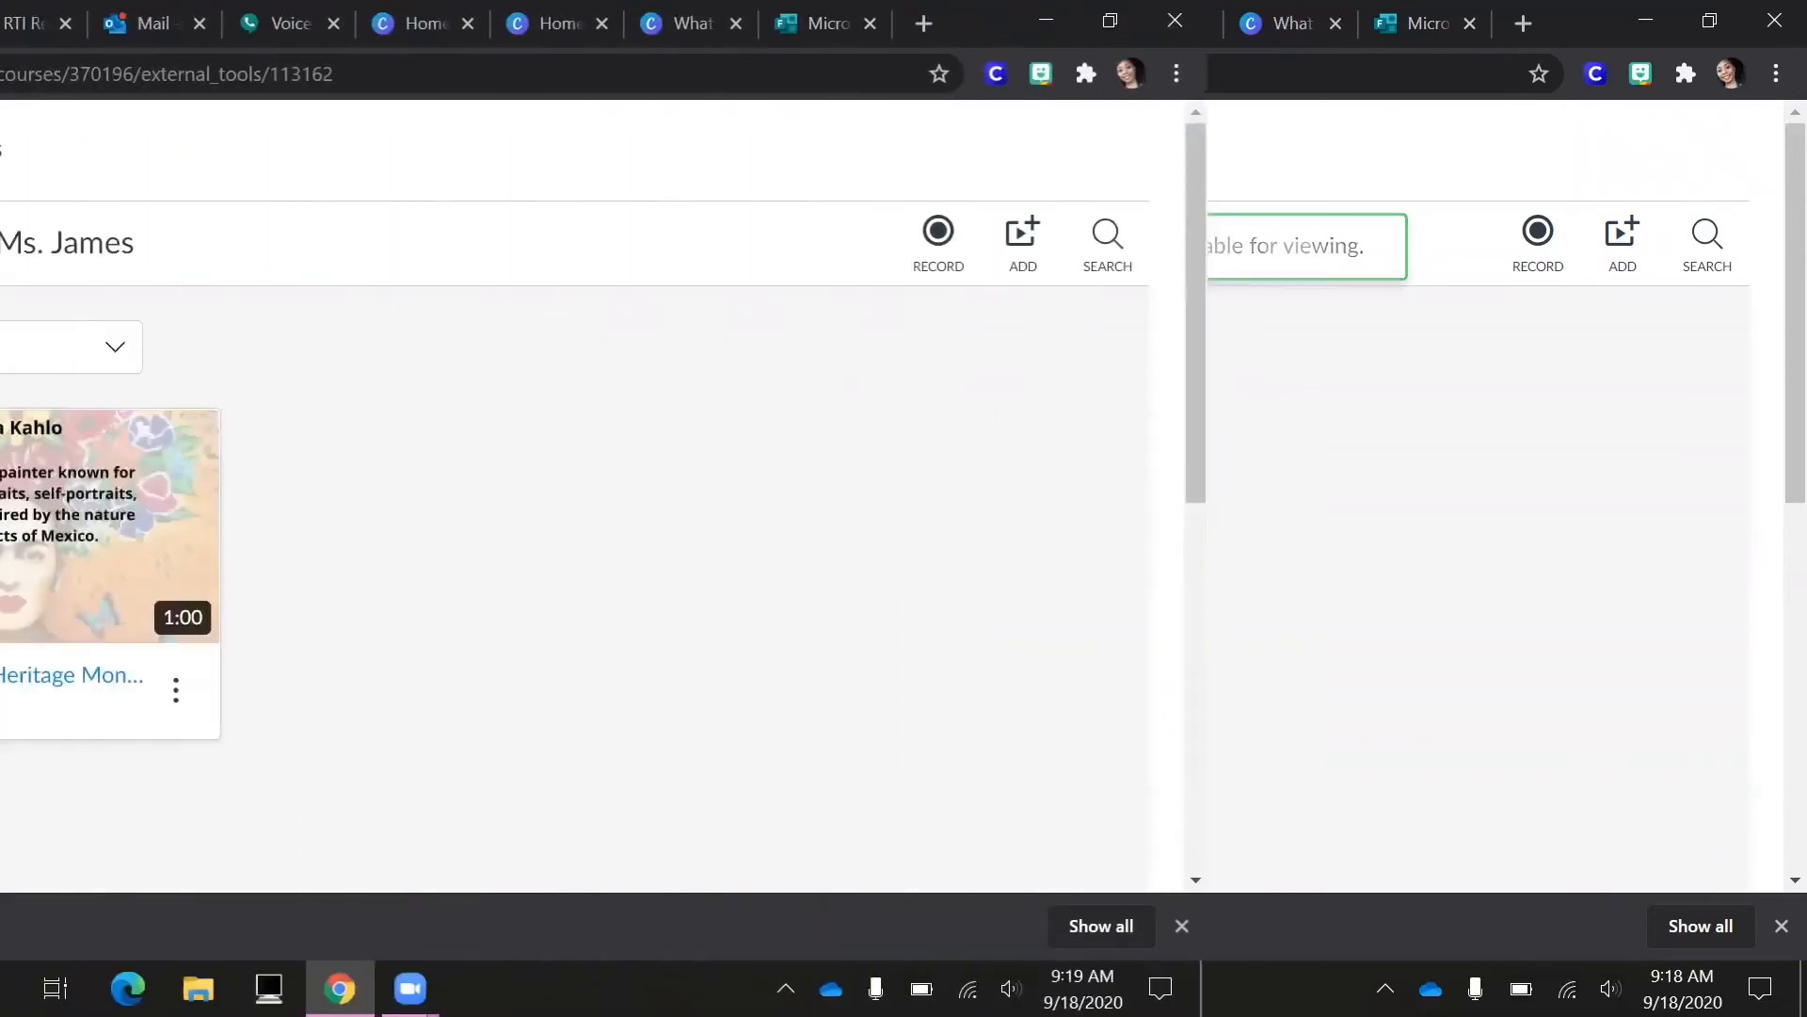
Open the settings page of the SEL 2020-2021 course.
{"action": "left_click", "coordinate": [38, 310]}
{"action": "left_click", "coordinate": [38, 311]}
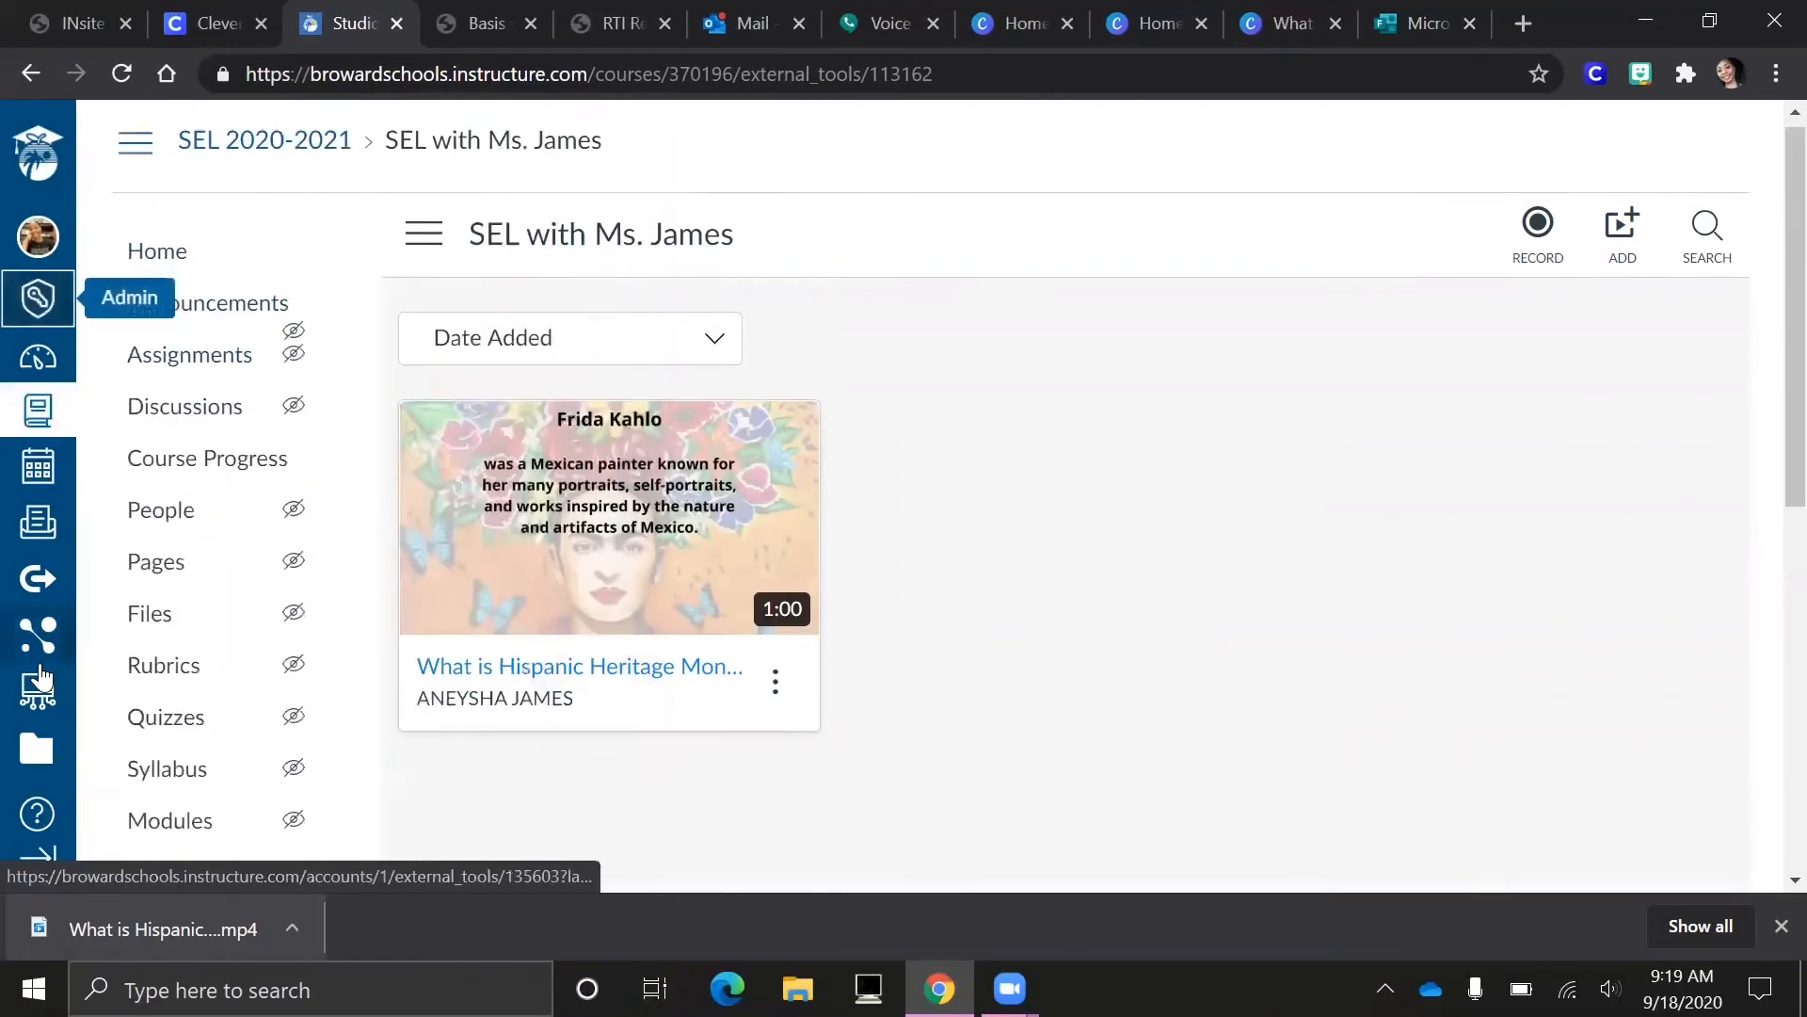
{"action": "scroll", "coordinate": [94, 649], "scroll_direction": "down", "scroll_amount": 3}
{"action": "scroll", "coordinate": [165, 673], "scroll_direction": "down", "scroll_amount": 5}
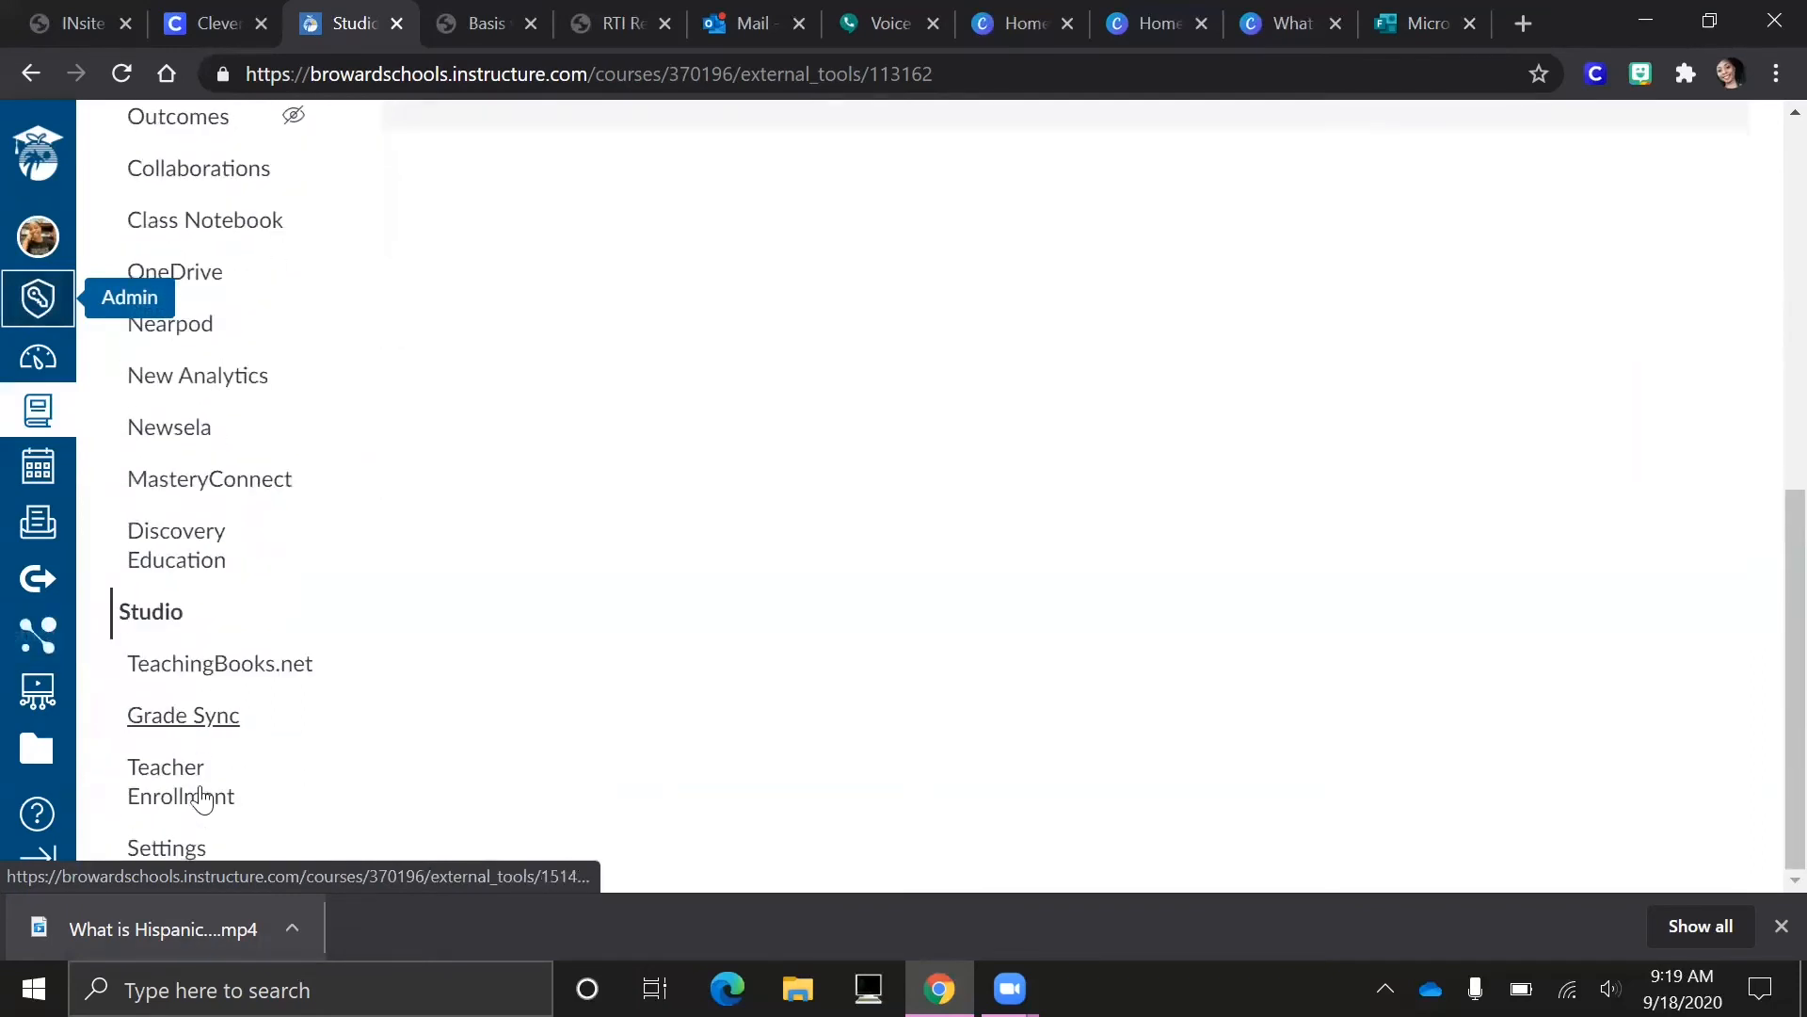
{"action": "left_click", "coordinate": [197, 851]}
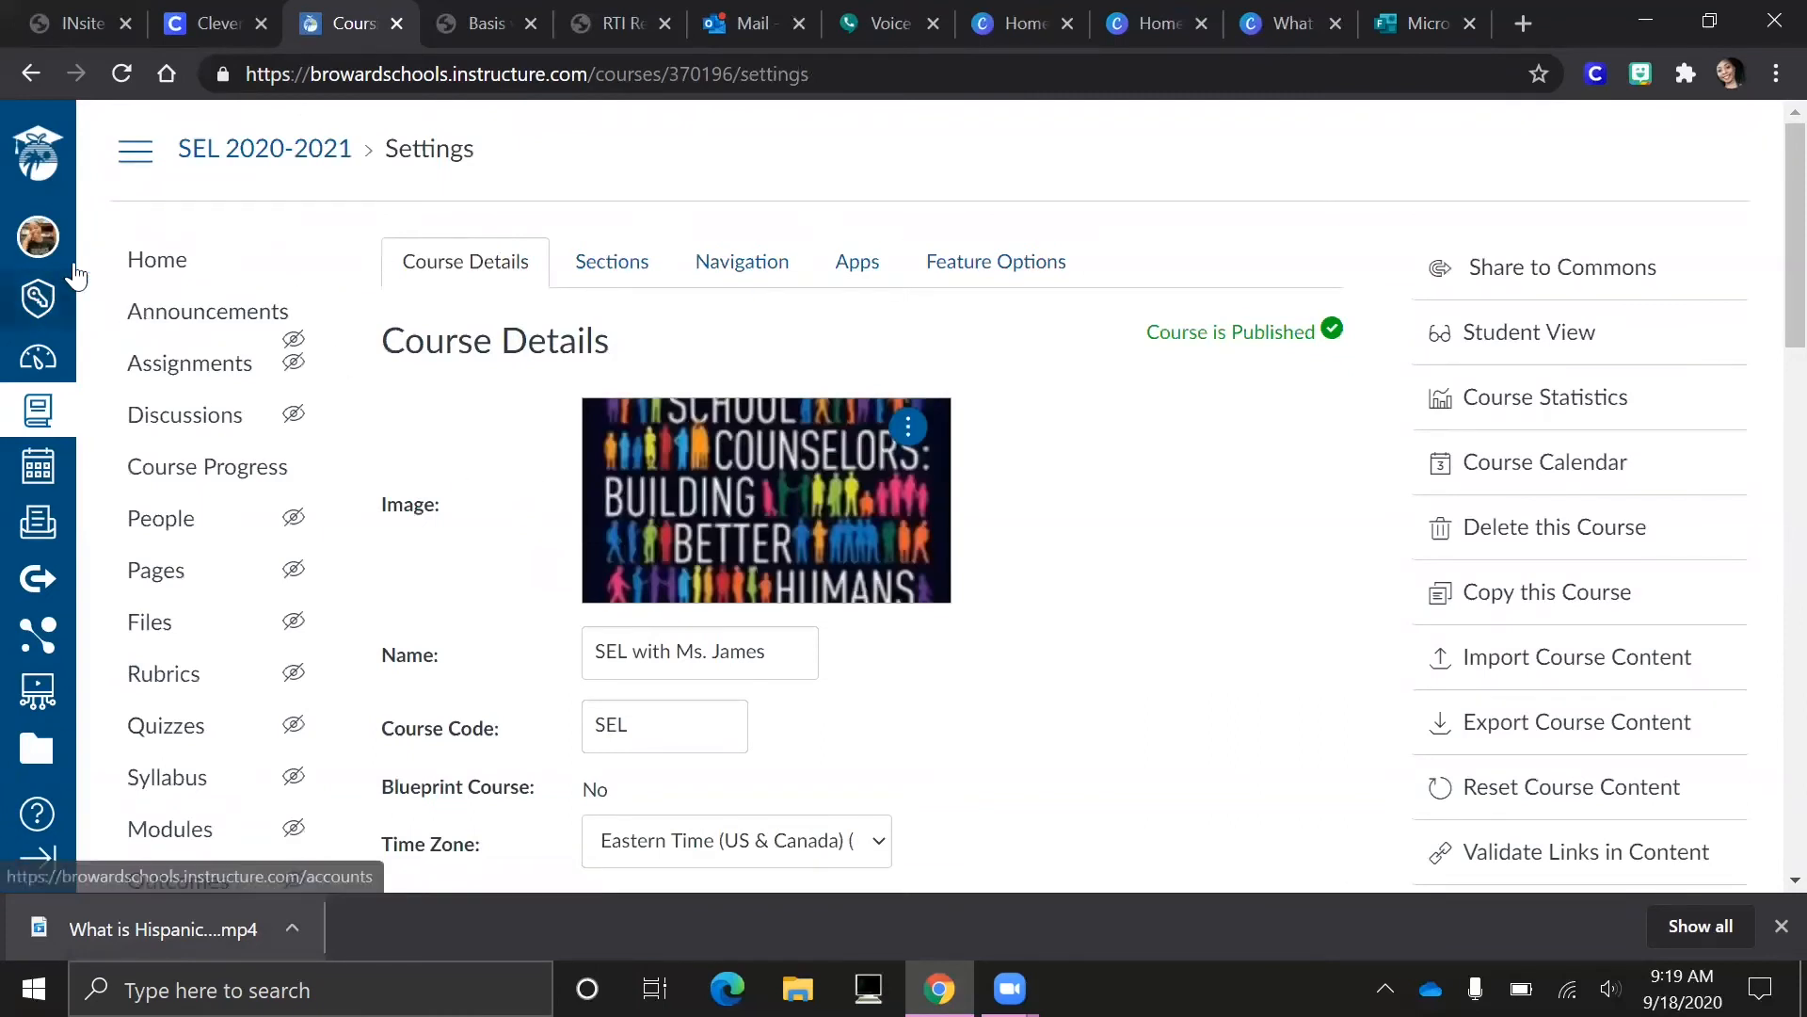
Start a new announcement in the SEL 2020-2021 course titled "Hispanic Heritage Month!".
{"action": "left_click", "coordinate": [138, 268]}
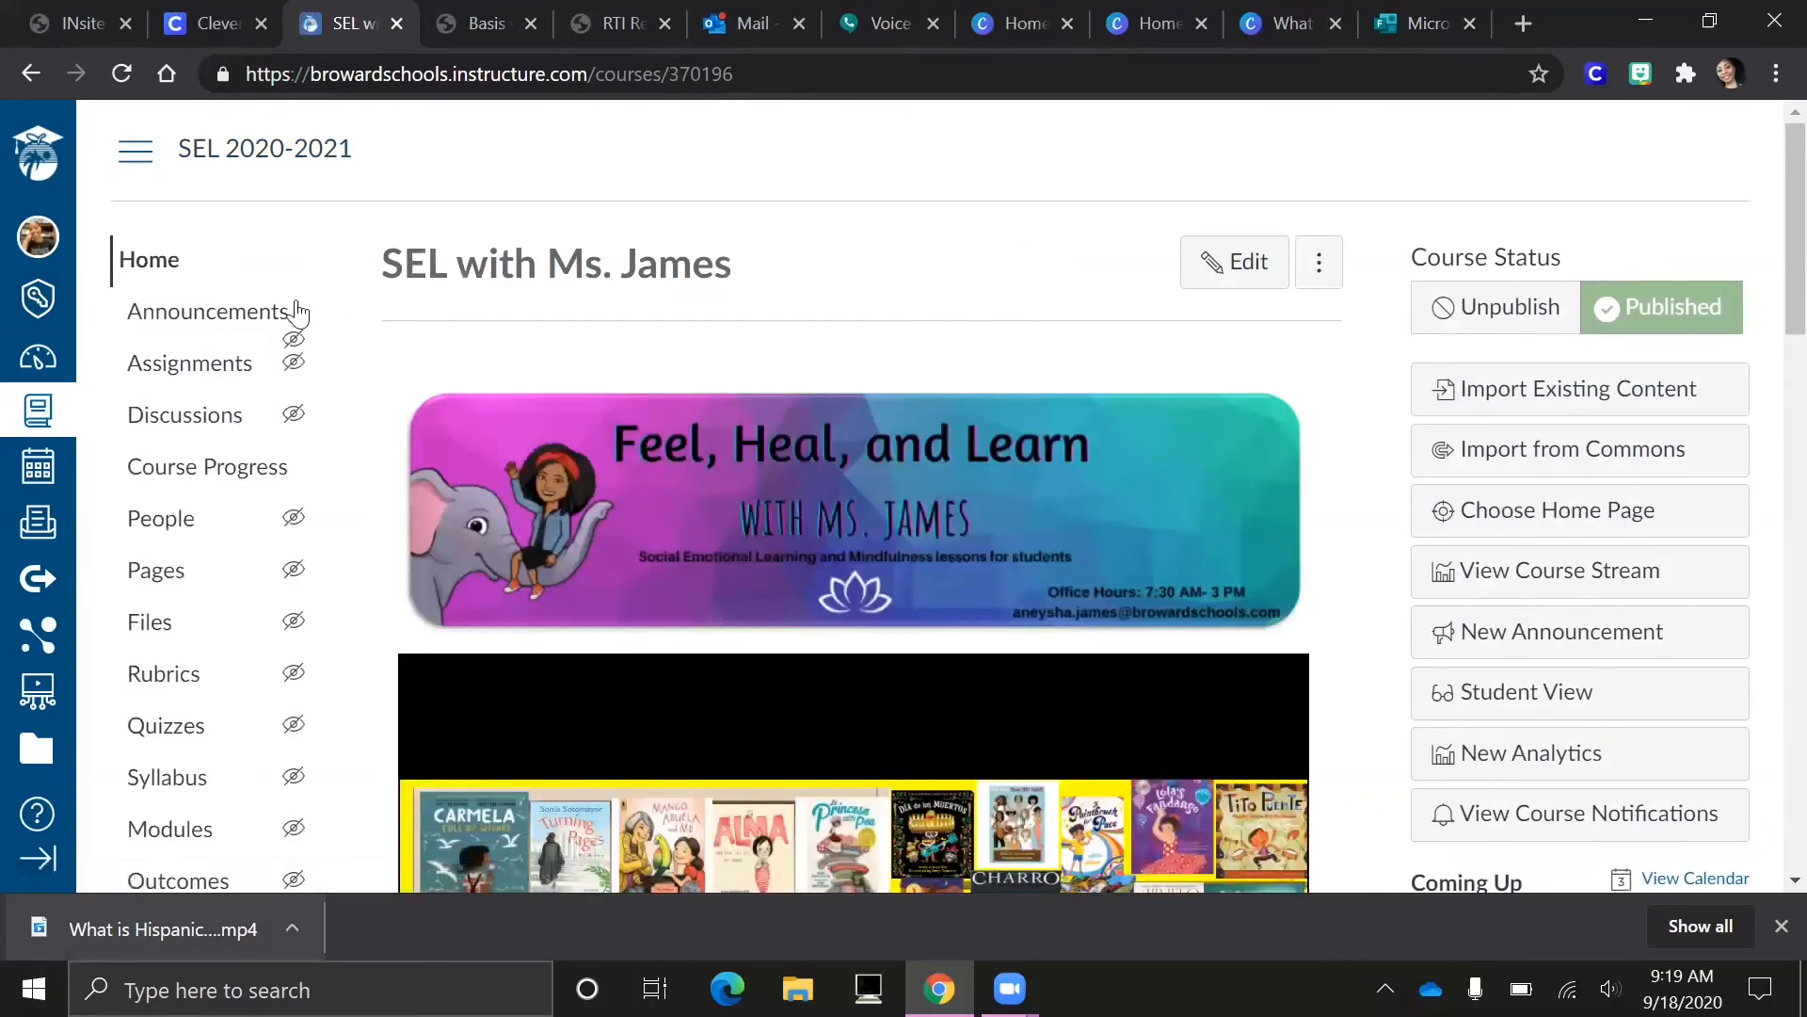
{"action": "left_click", "coordinate": [206, 320]}
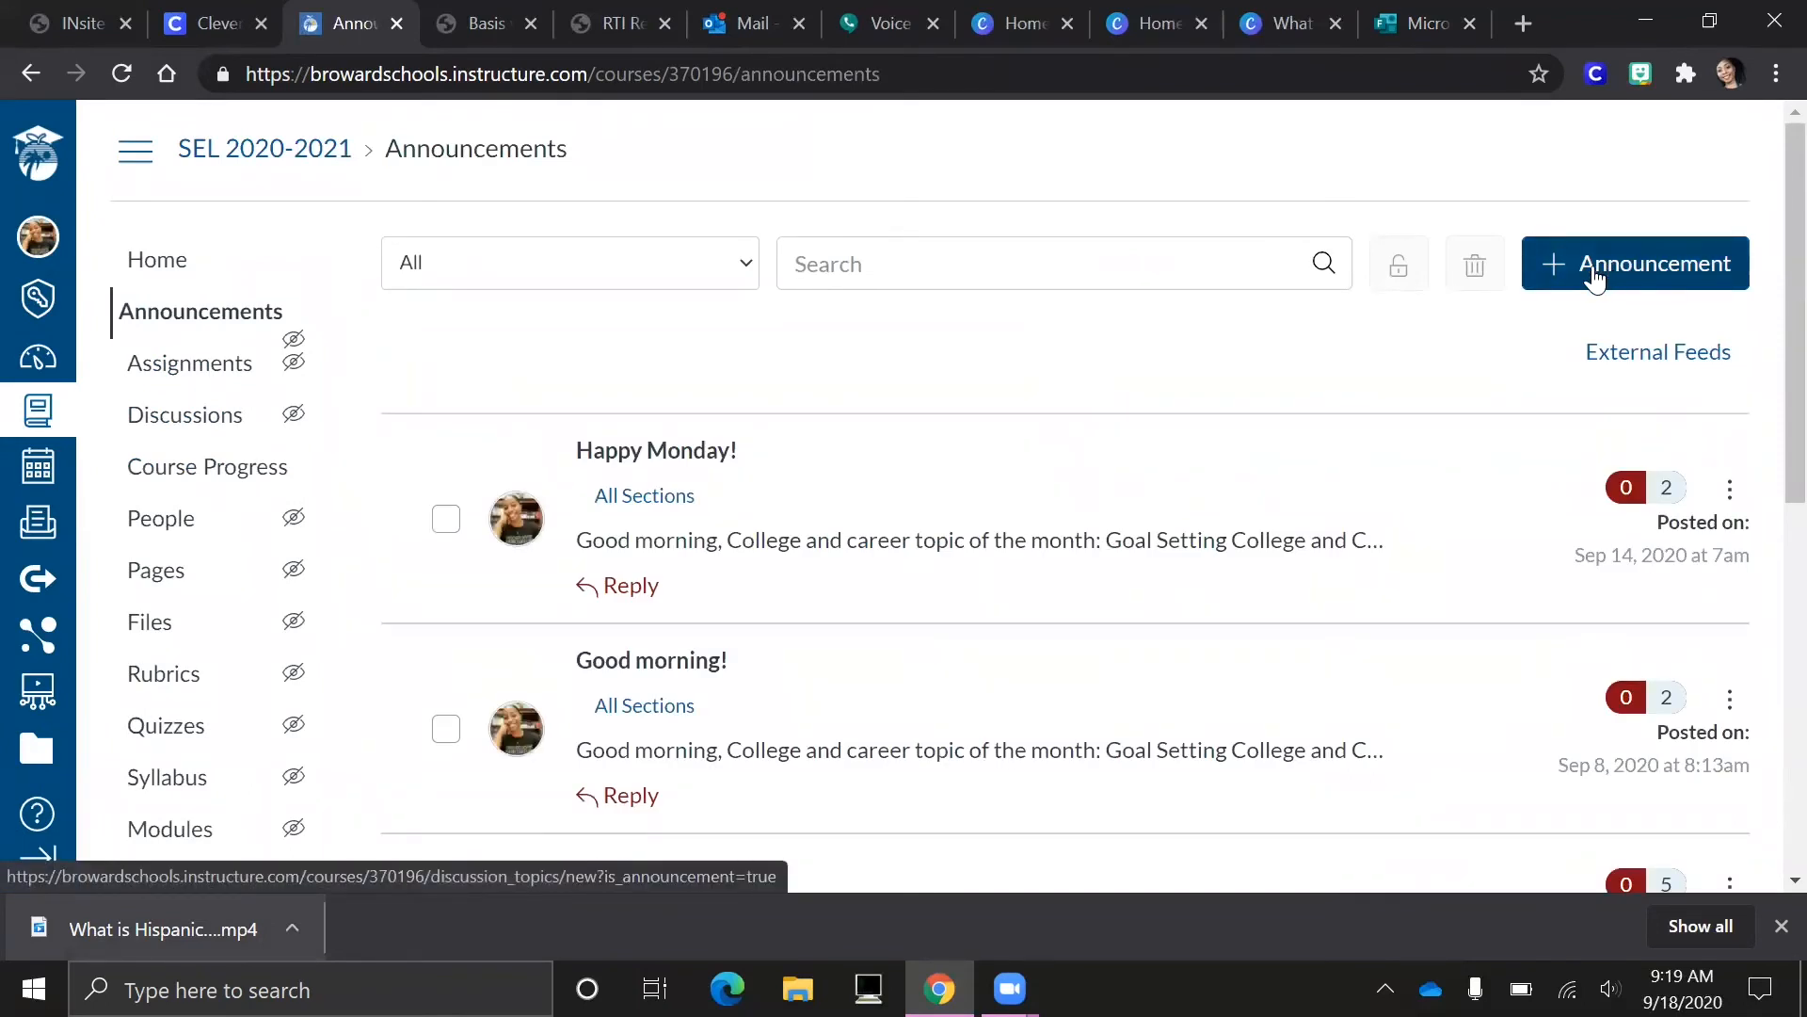
{"action": "left_click", "coordinate": [1594, 280]}
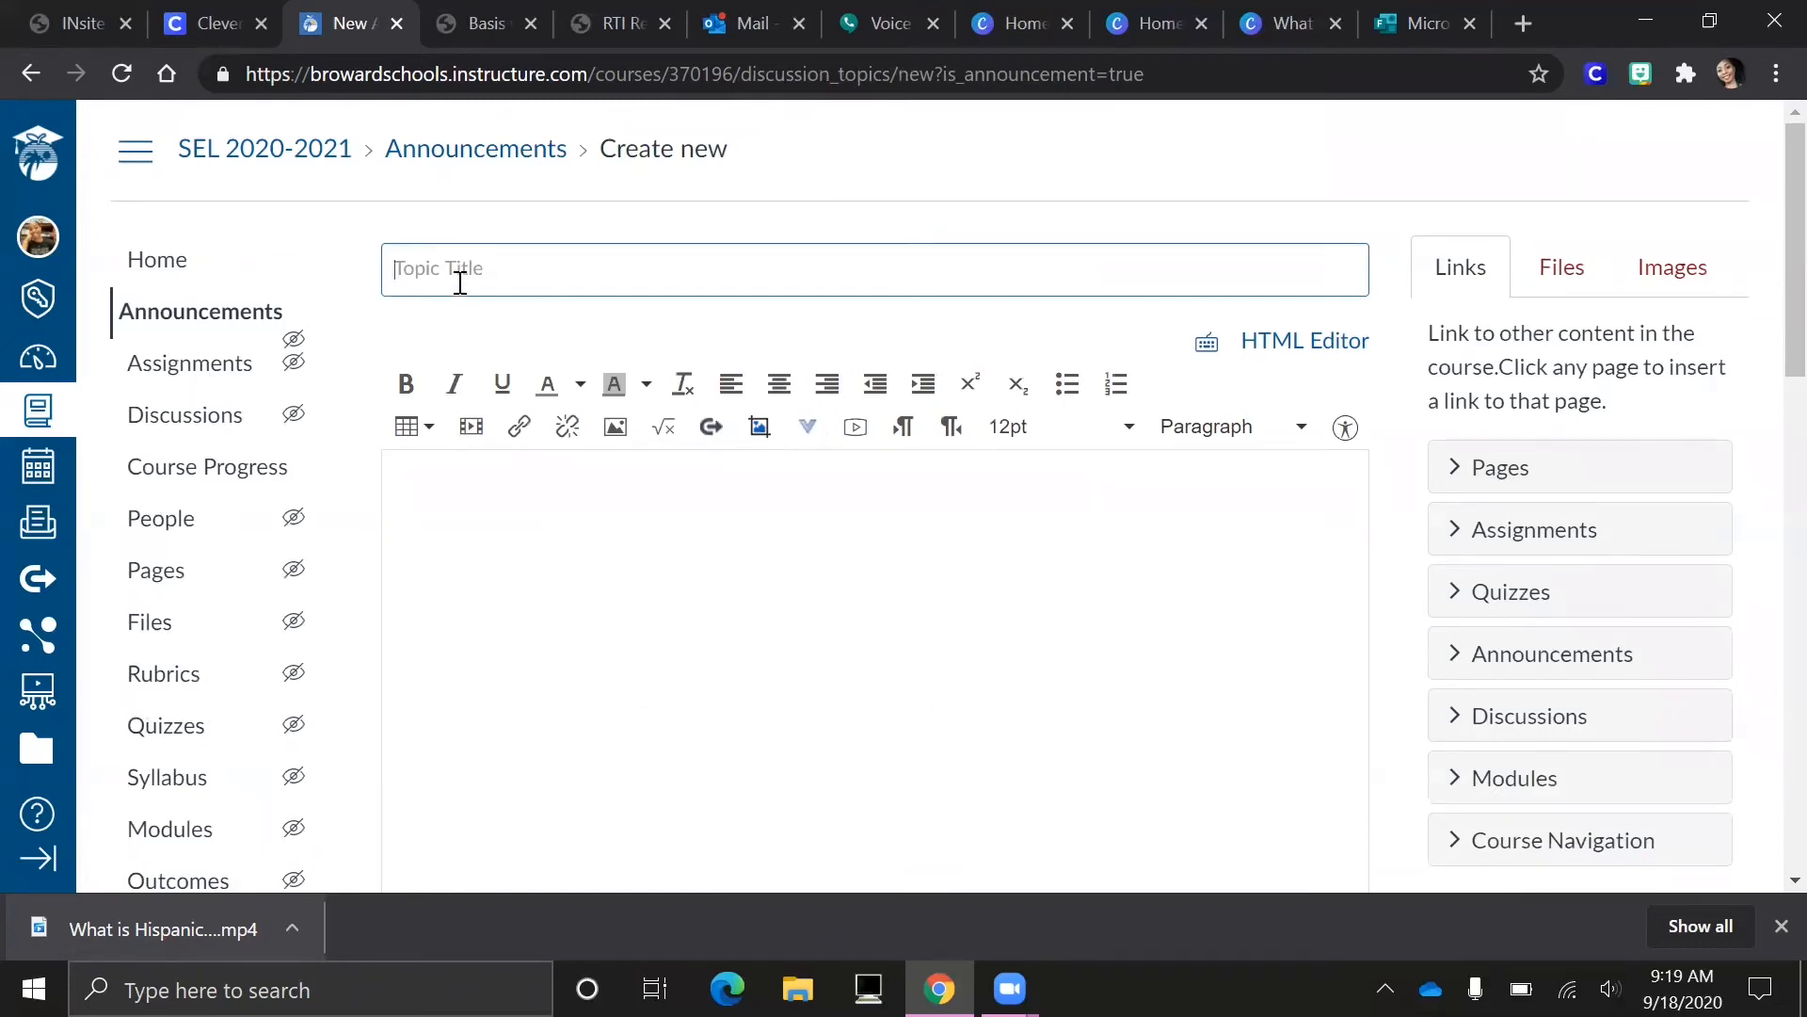
{"action": "type", "text": "Hispanic Heritage Month!"}
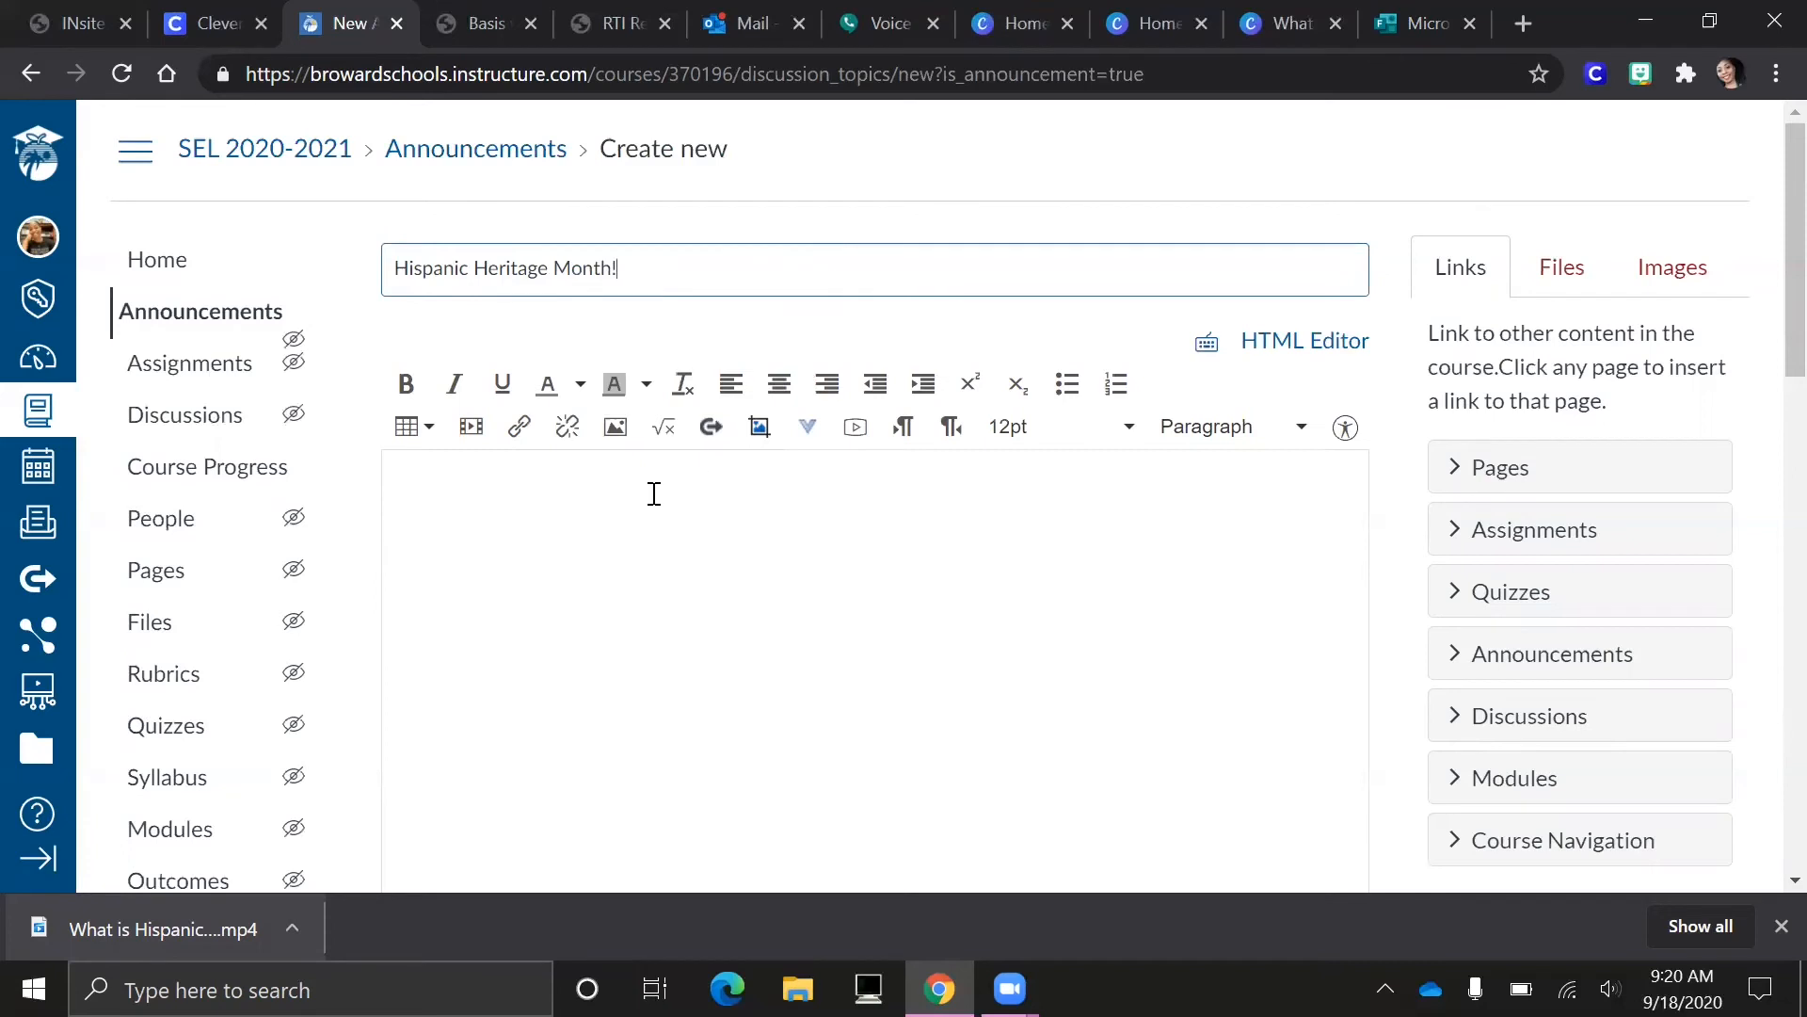
Embed the 1:00 "What is Hispanic Heritage Month" video from the Studio library in the announcement body, with comments disallowed.
{"action": "left_click", "coordinate": [807, 433]}
{"action": "scroll", "coordinate": [866, 659], "scroll_direction": "down", "scroll_amount": 3}
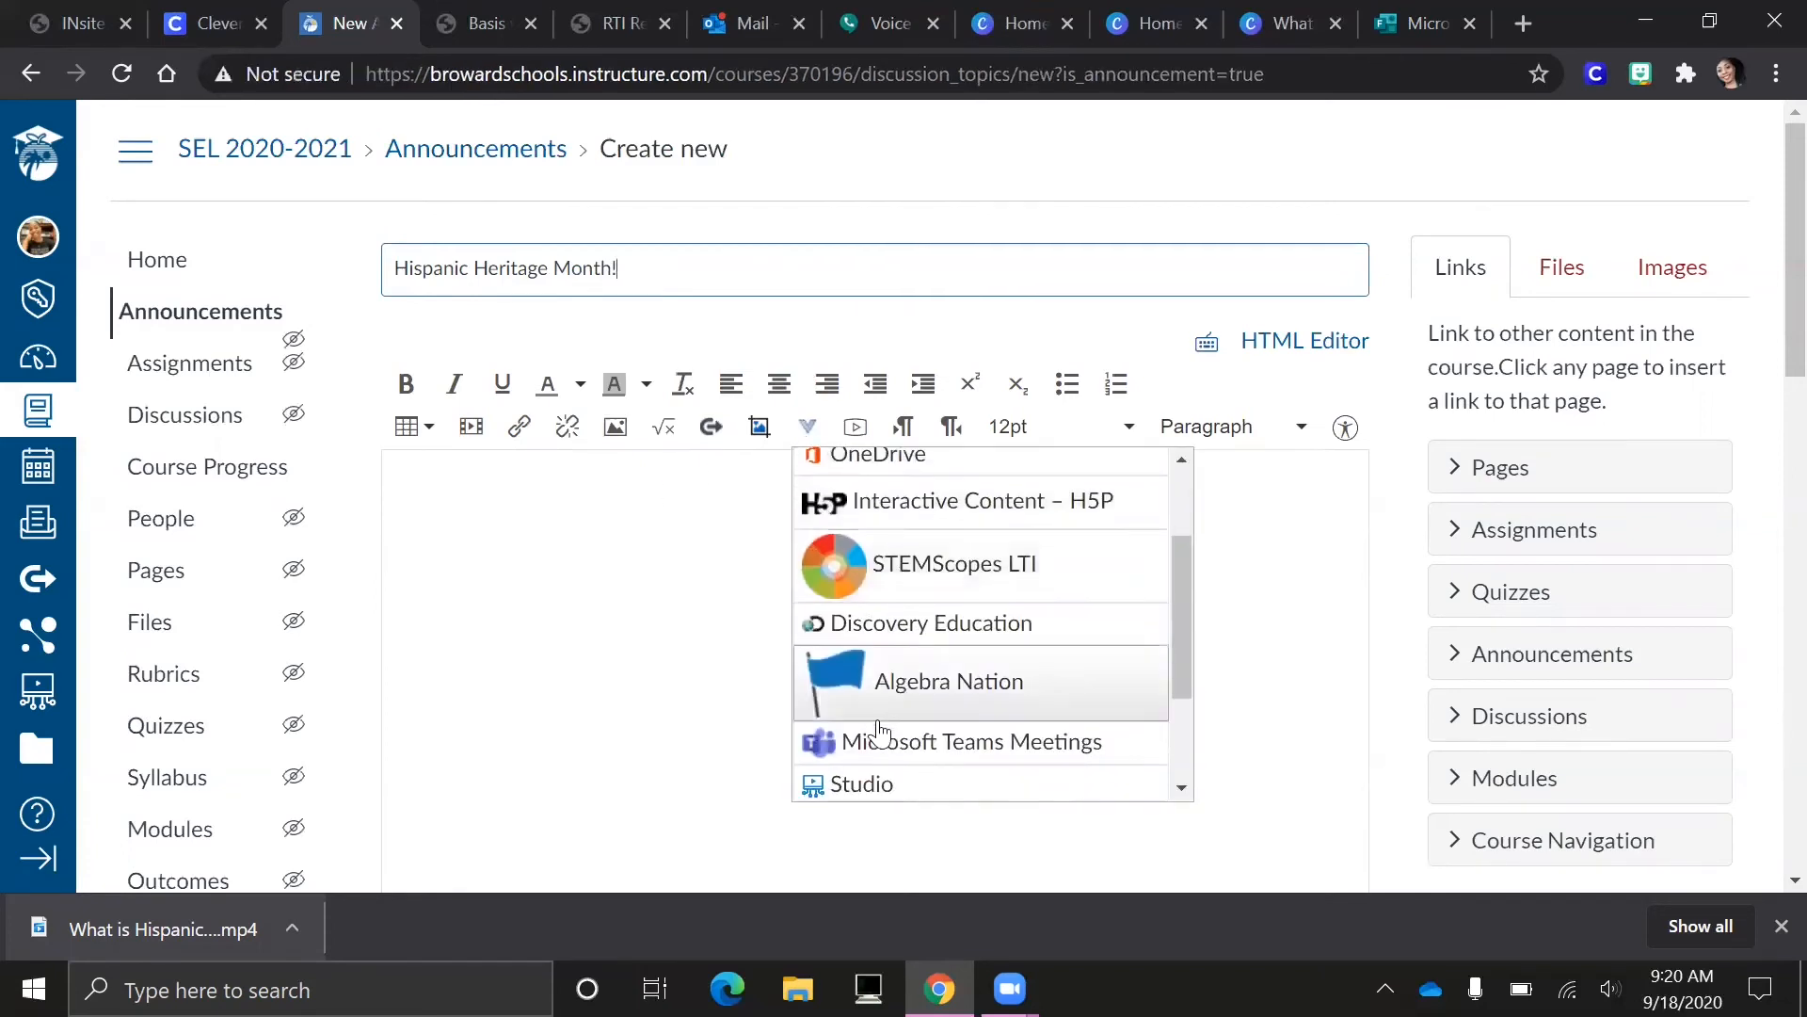
{"action": "left_click", "coordinate": [852, 643]}
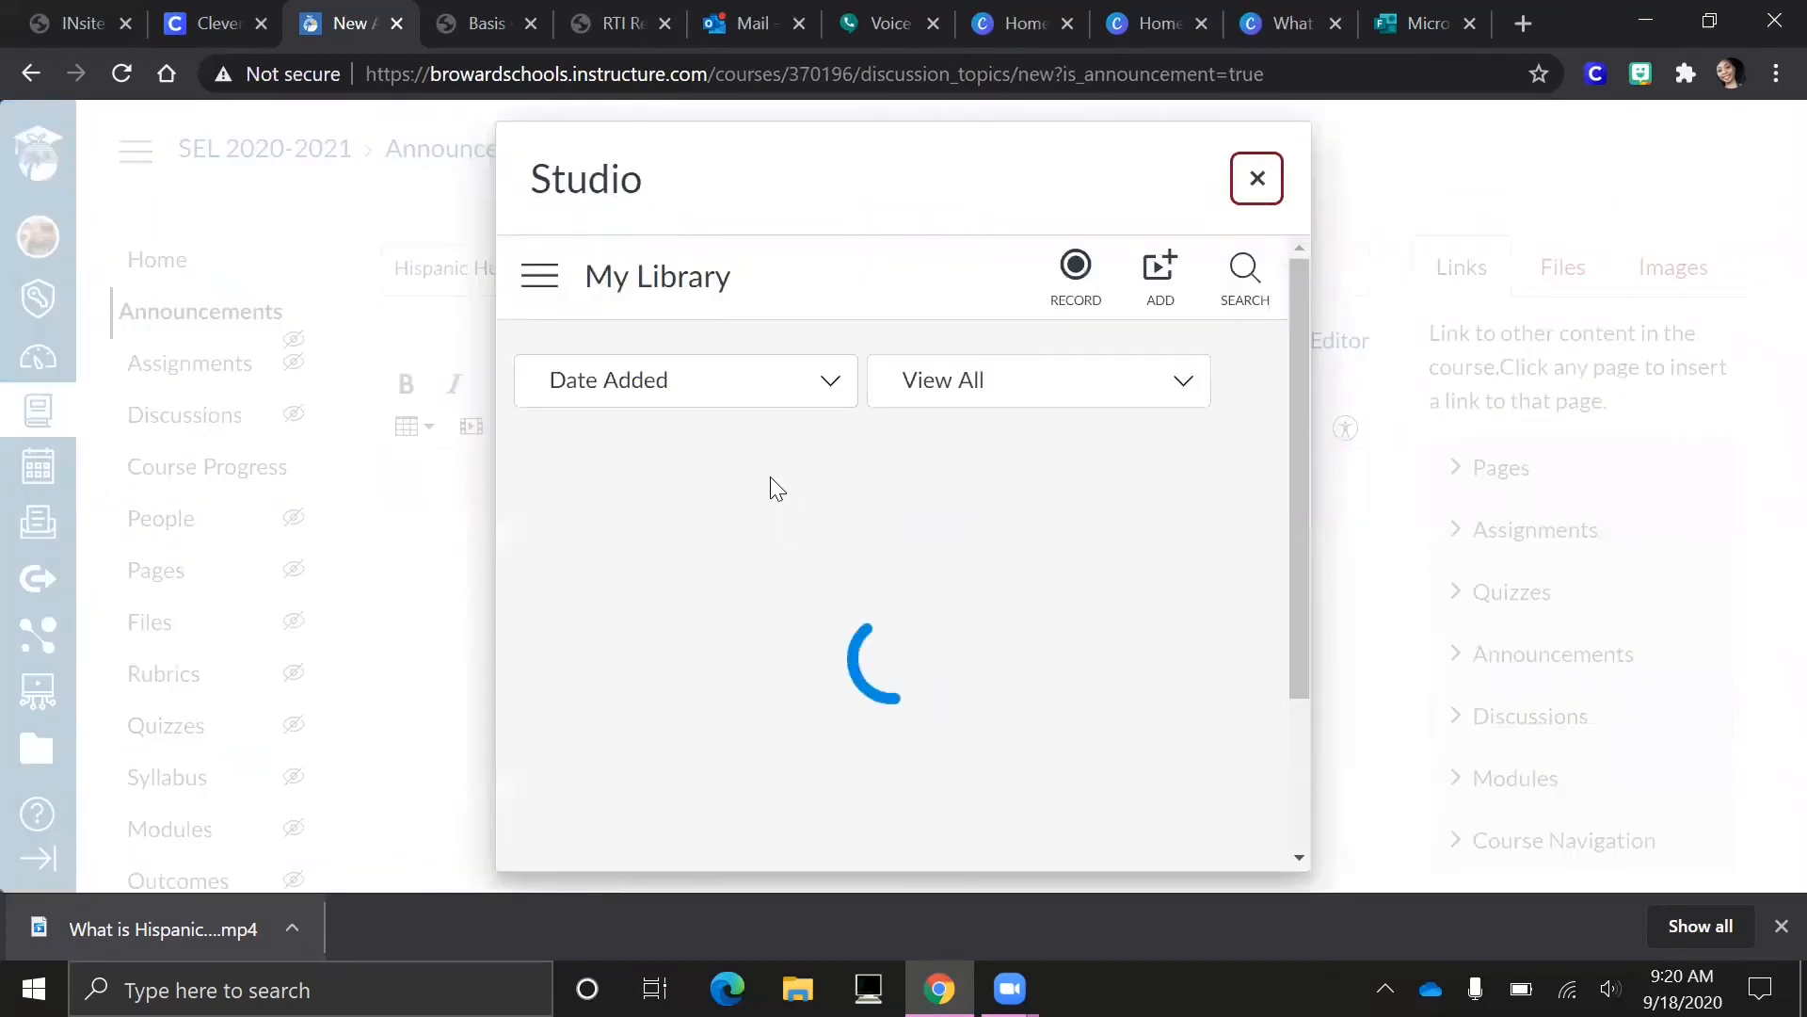
{"action": "mouse_move", "coordinate": [721, 489]}
{"action": "mouse_move", "coordinate": [1064, 563]}
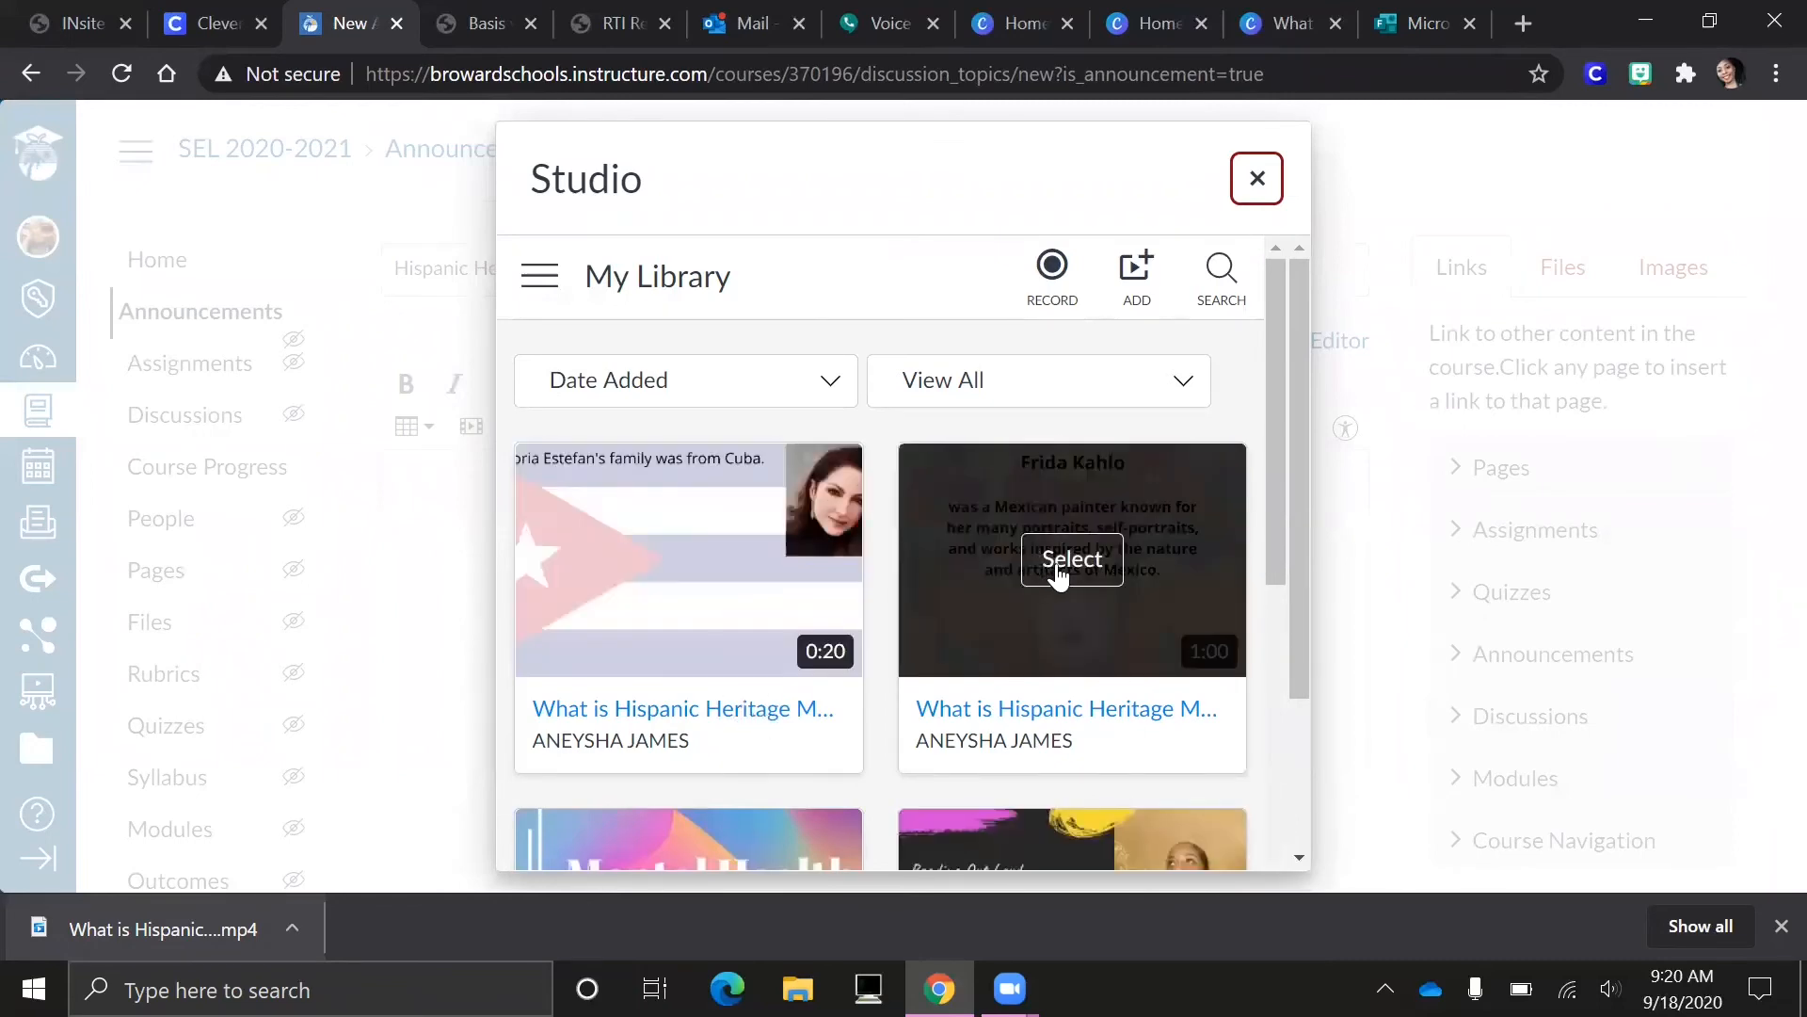
{"action": "left_click", "coordinate": [1057, 570]}
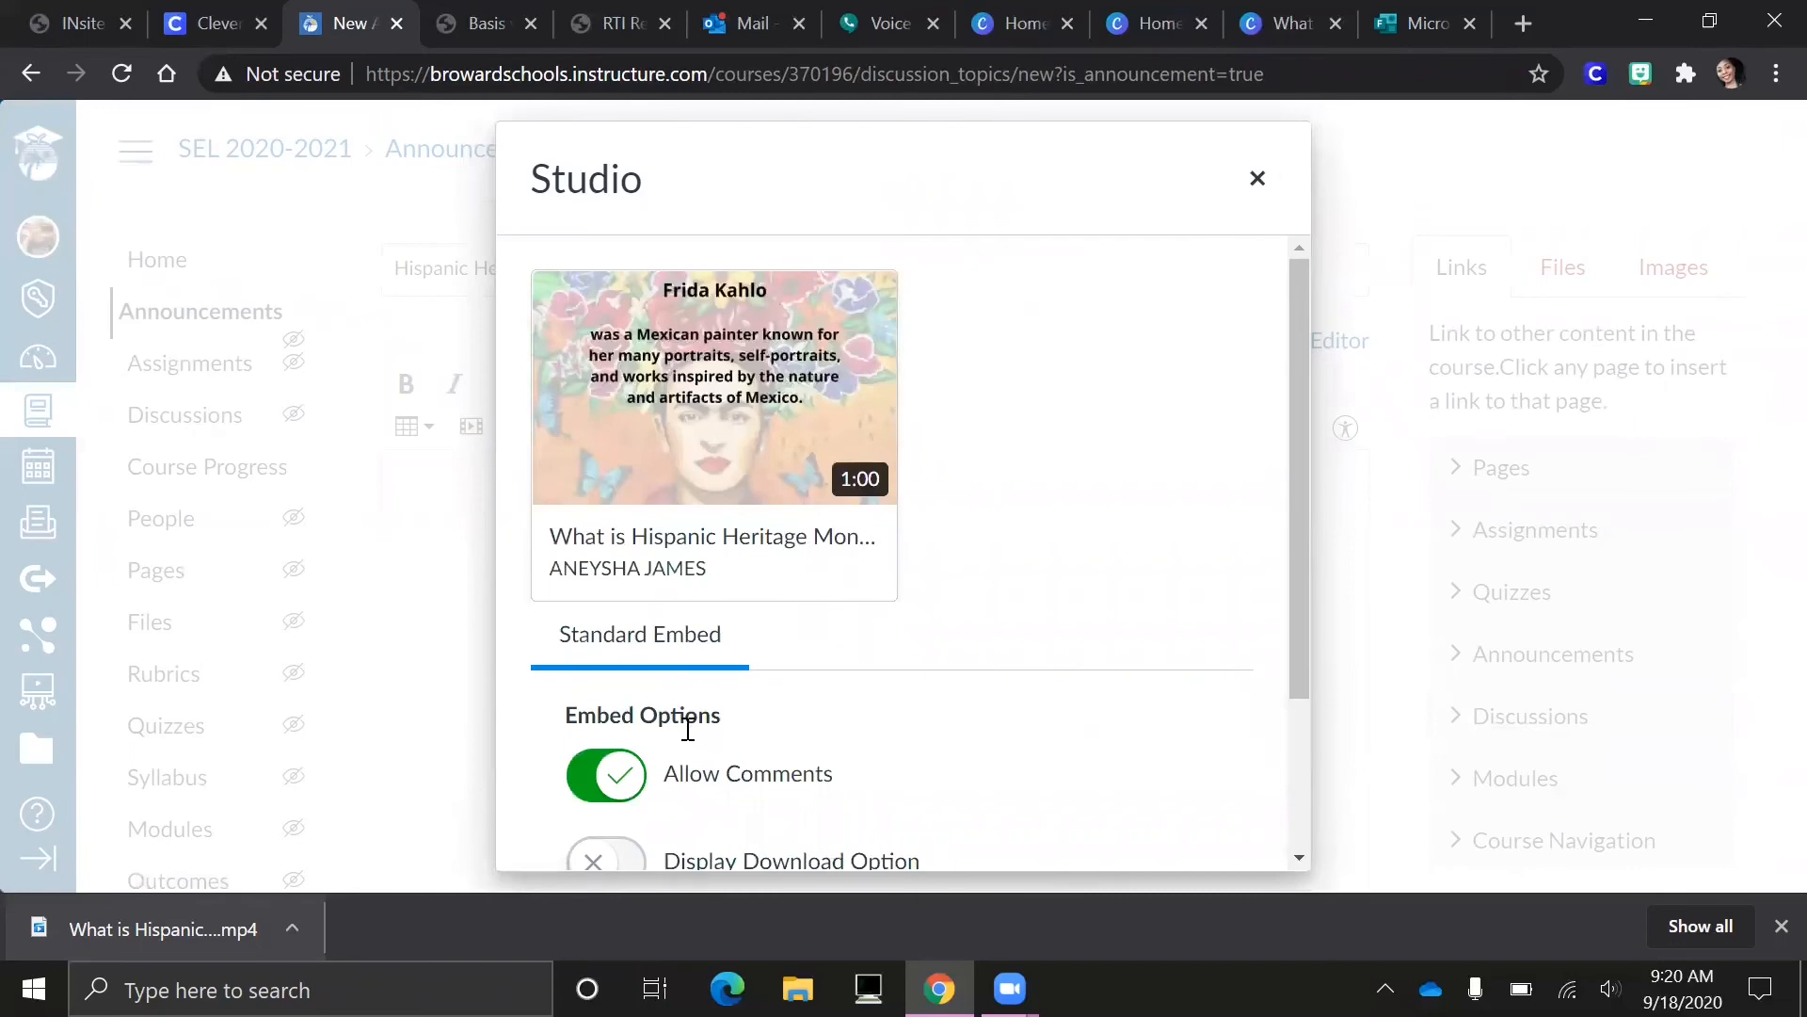
{"action": "left_click", "coordinate": [622, 775]}
{"action": "scroll", "coordinate": [1098, 698], "scroll_direction": "down", "scroll_amount": 2}
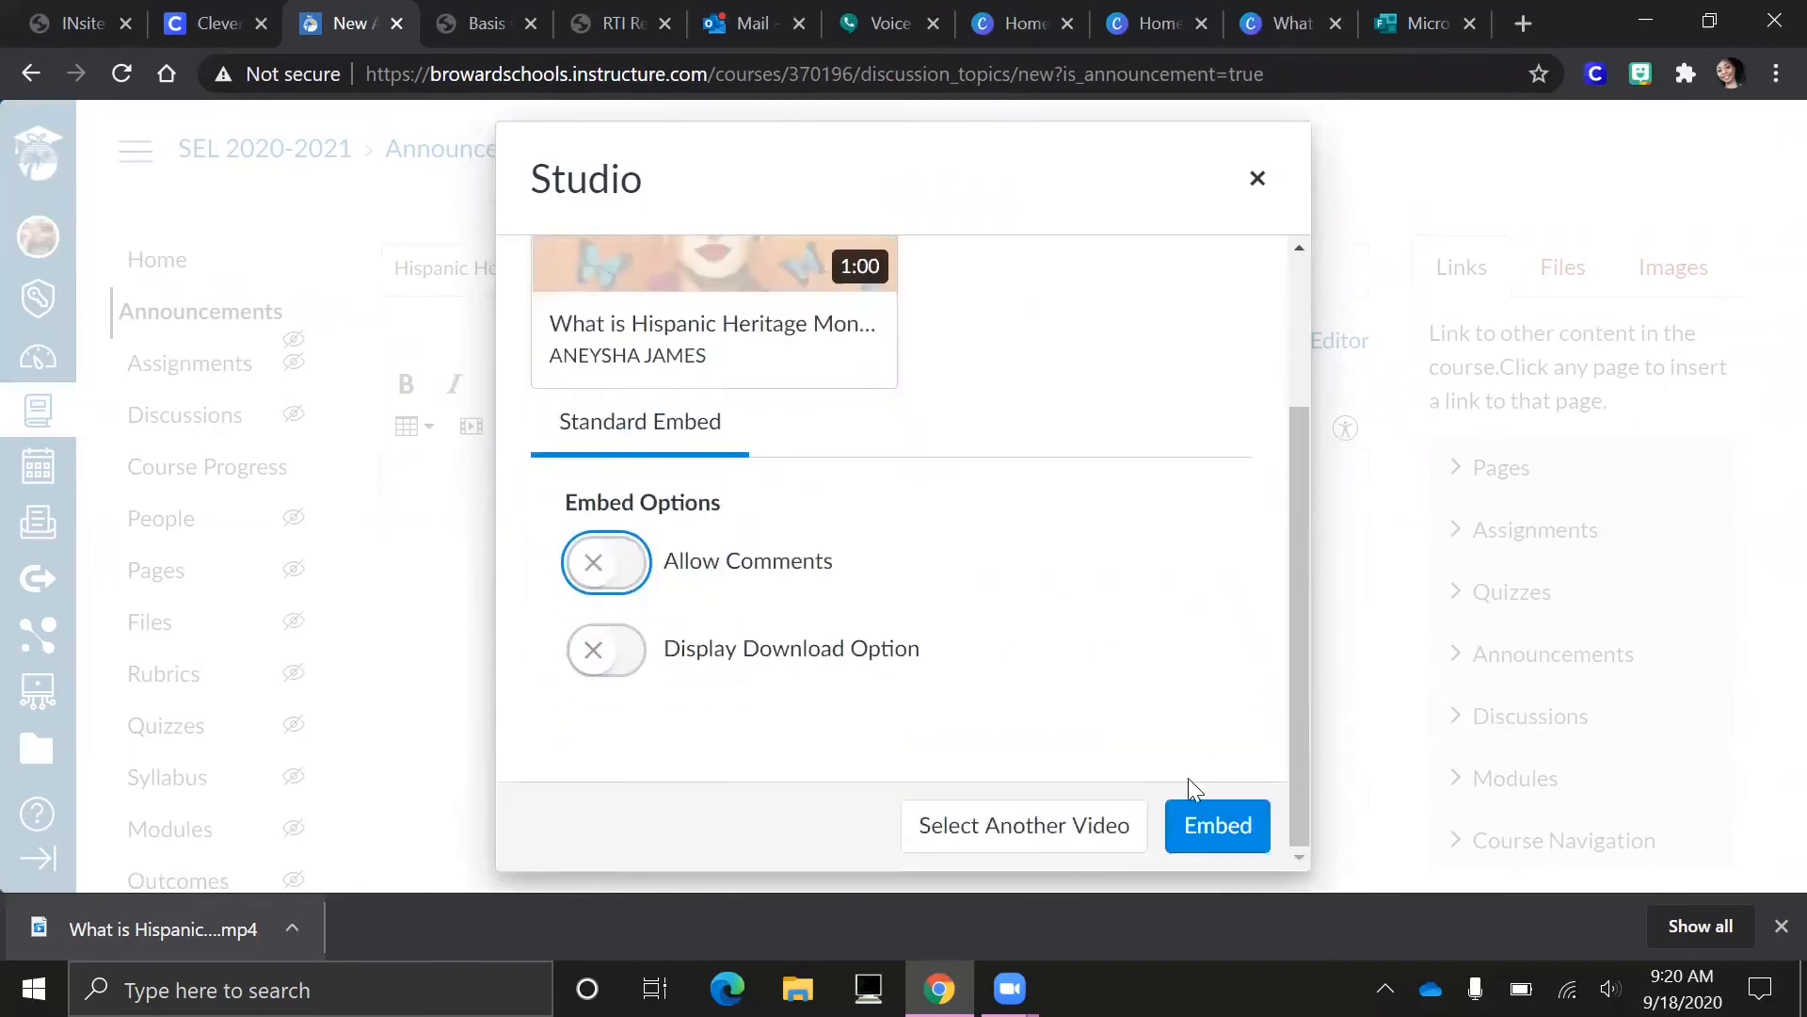
{"action": "left_click", "coordinate": [1214, 825]}
{"action": "scroll", "coordinate": [1157, 771], "scroll_direction": "down", "scroll_amount": 3}
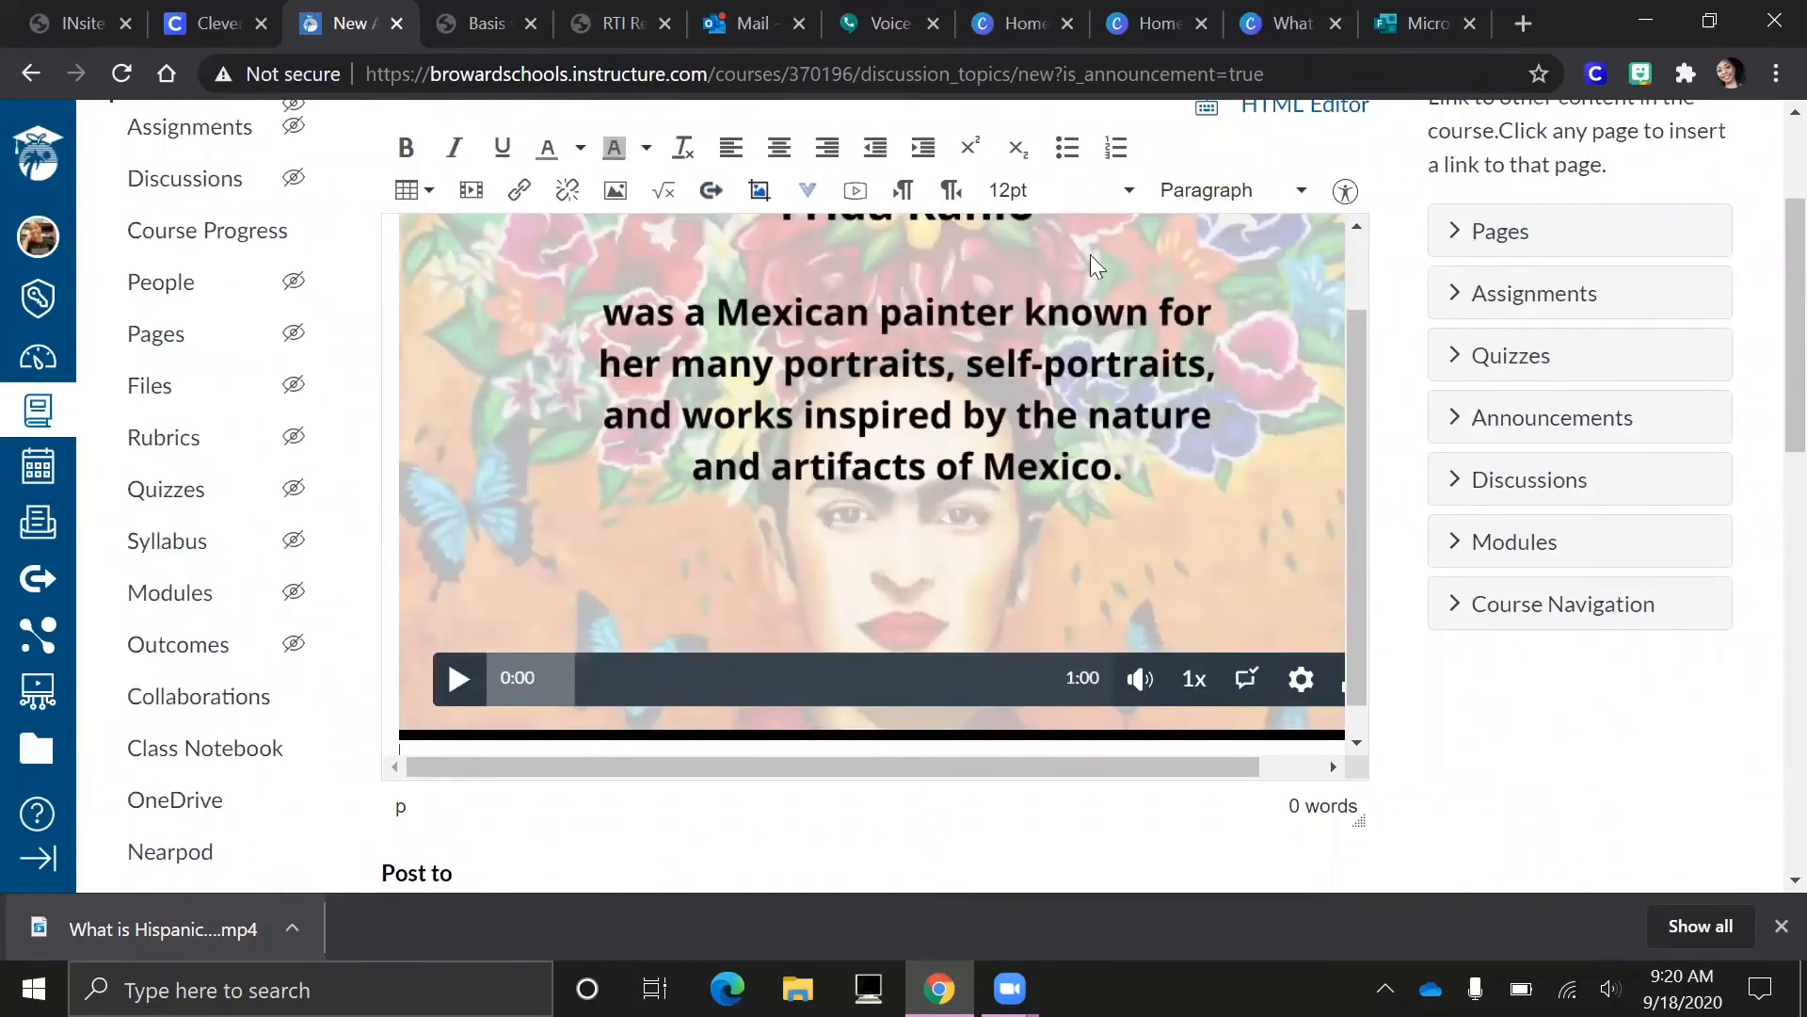
{"action": "scroll", "coordinate": [1353, 559], "scroll_direction": "down", "scroll_amount": 1}
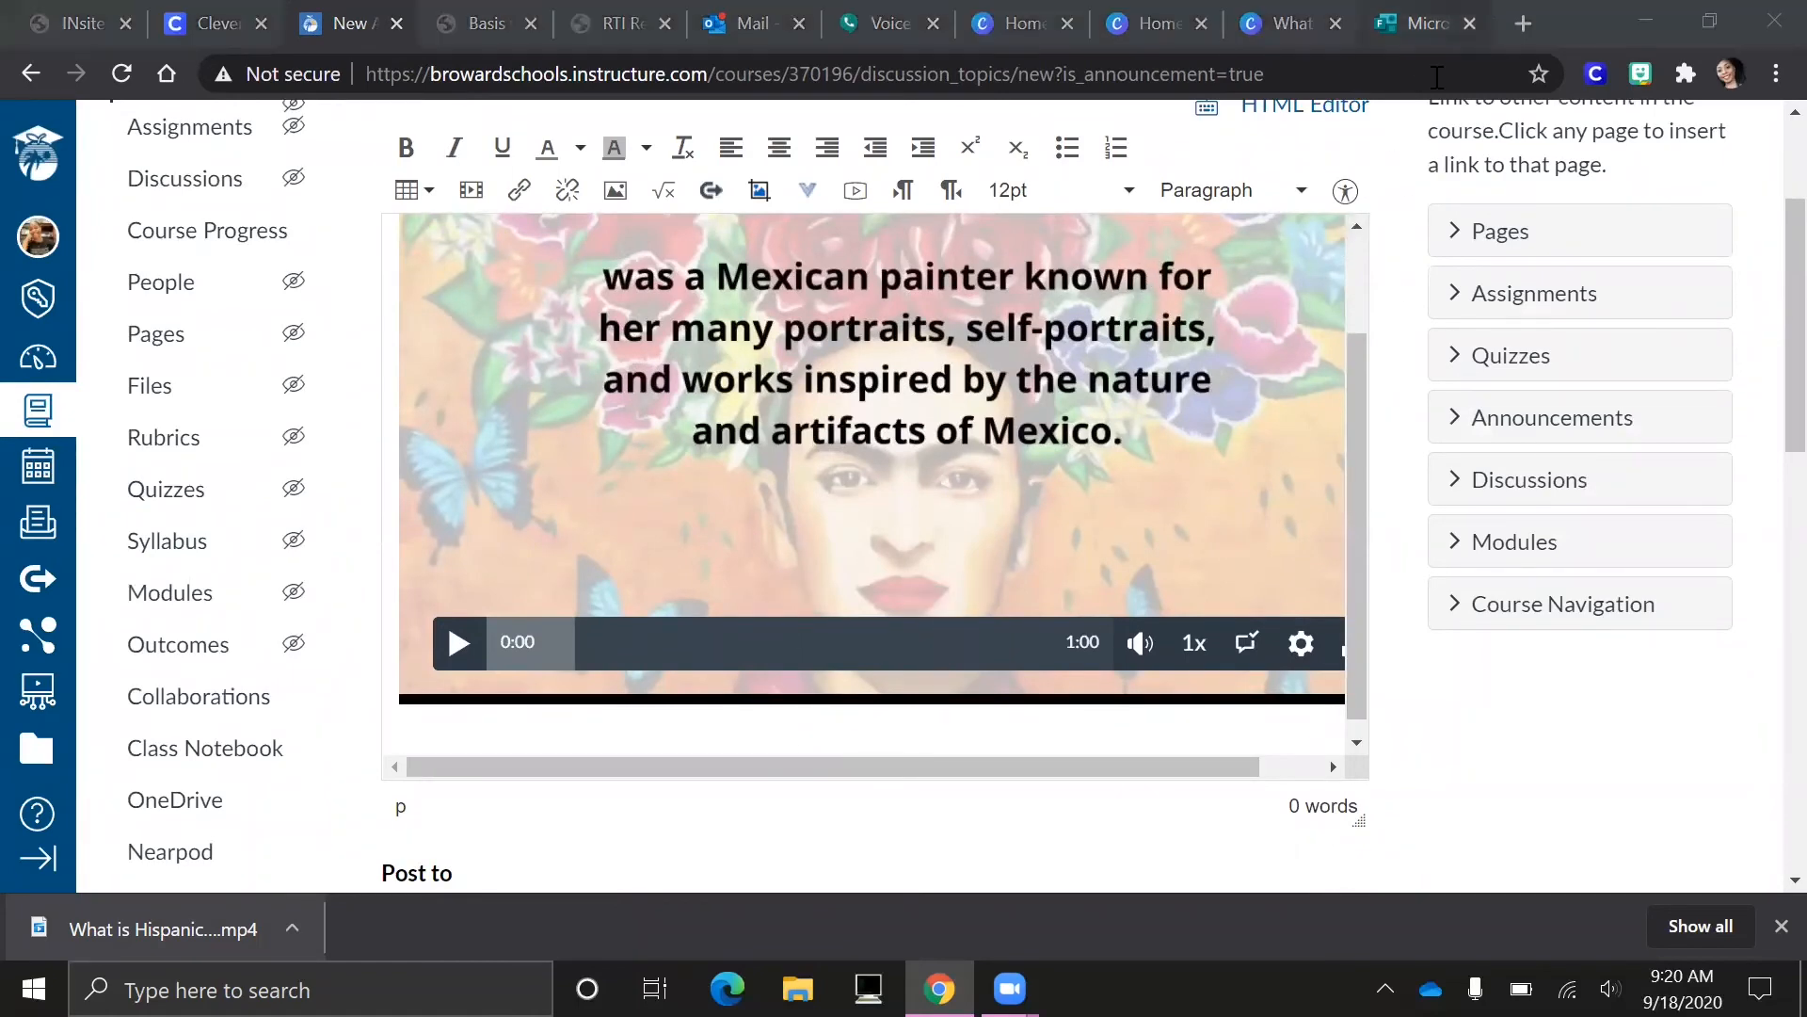
Switch to Microsoft Forms and copy the embed code of the "Hispanic Heritage Month Trivia- Just for fun!" quiz.
{"action": "left_click", "coordinate": [1417, 24]}
{"action": "left_click", "coordinate": [1621, 209]}
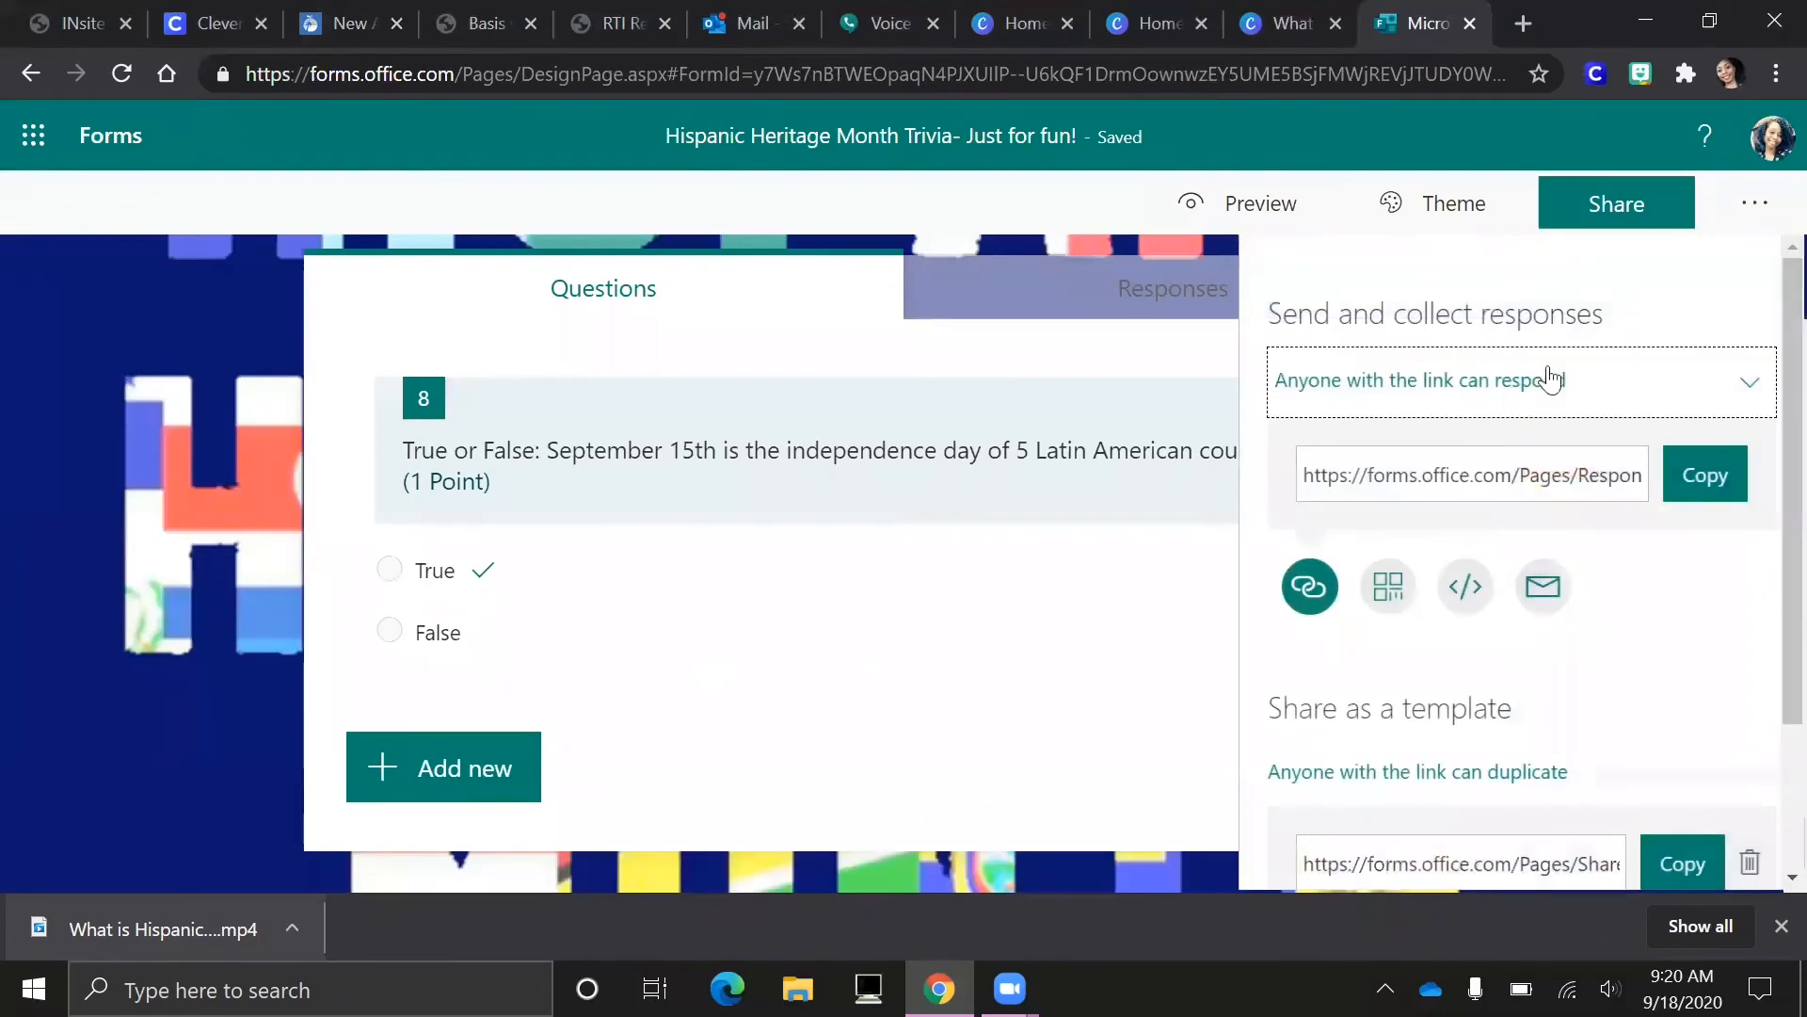
{"action": "left_click", "coordinate": [1474, 587]}
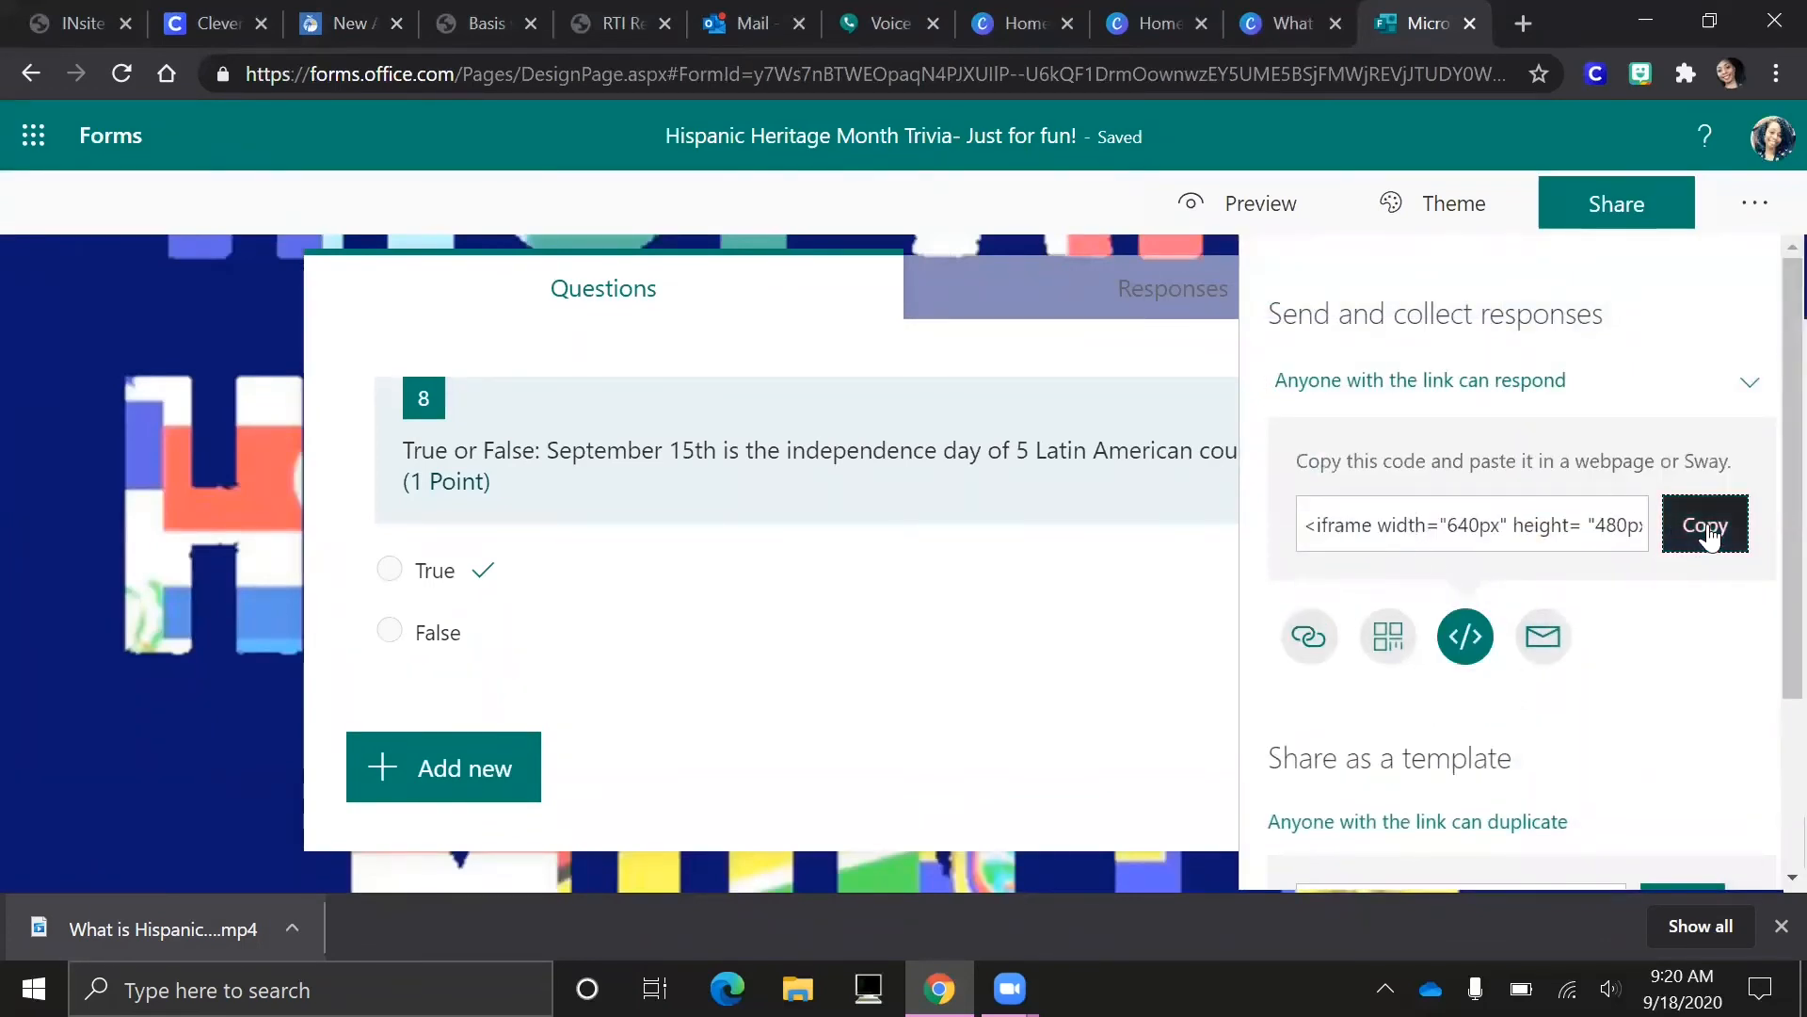
{"action": "left_click", "coordinate": [1704, 524]}
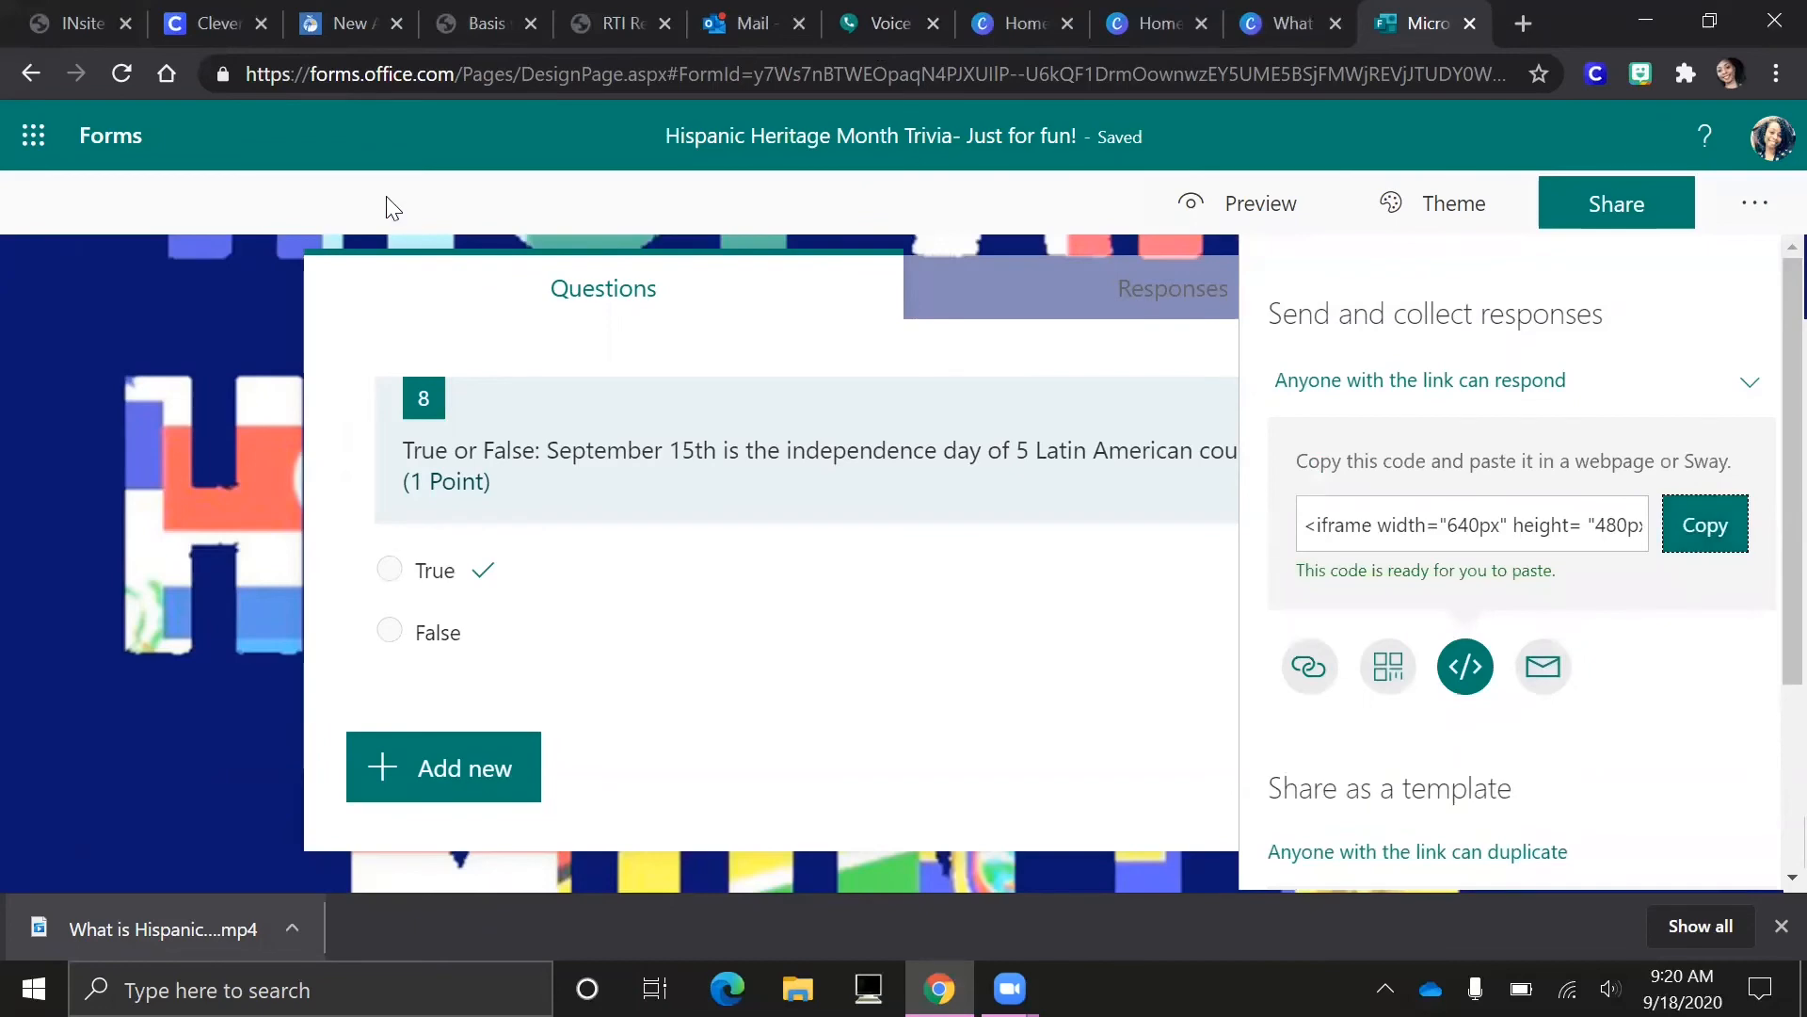
Return to the Canvas announcement and embed the trivia quiz below the video using the copied embed code.
{"action": "left_click", "coordinate": [347, 26]}
{"action": "left_click", "coordinate": [454, 746]}
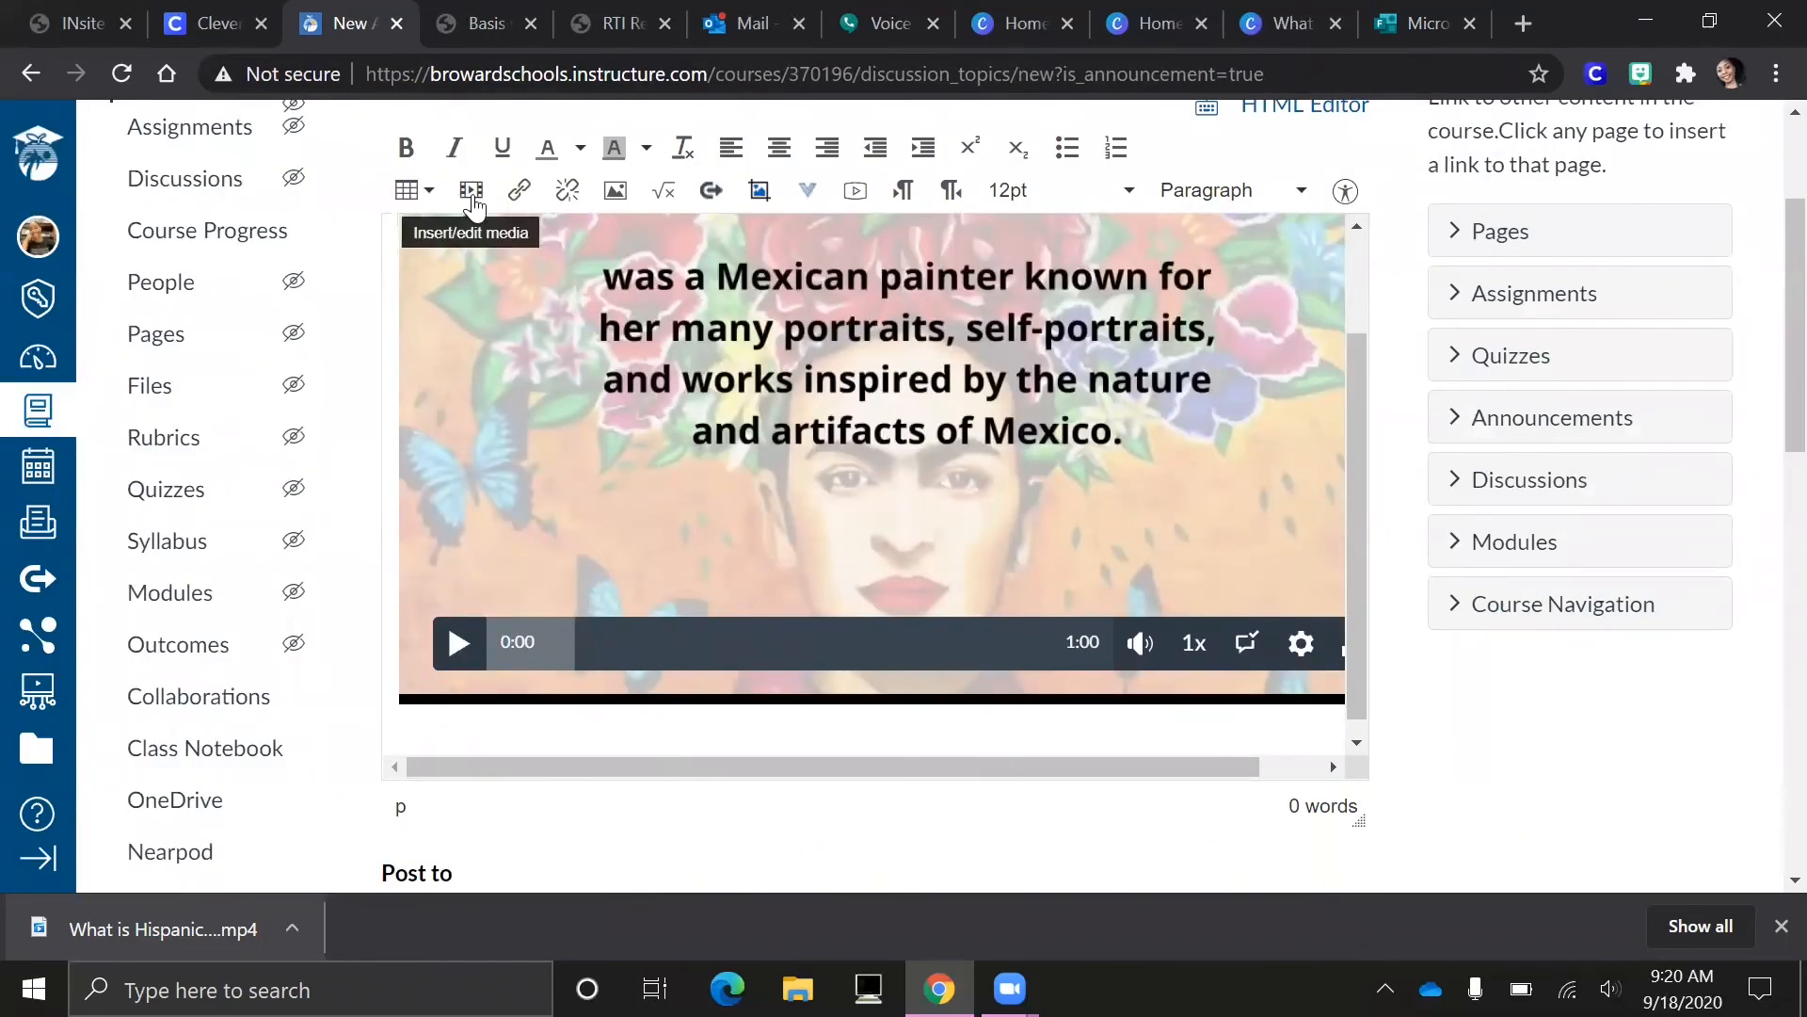
{"action": "left_click", "coordinate": [471, 194]}
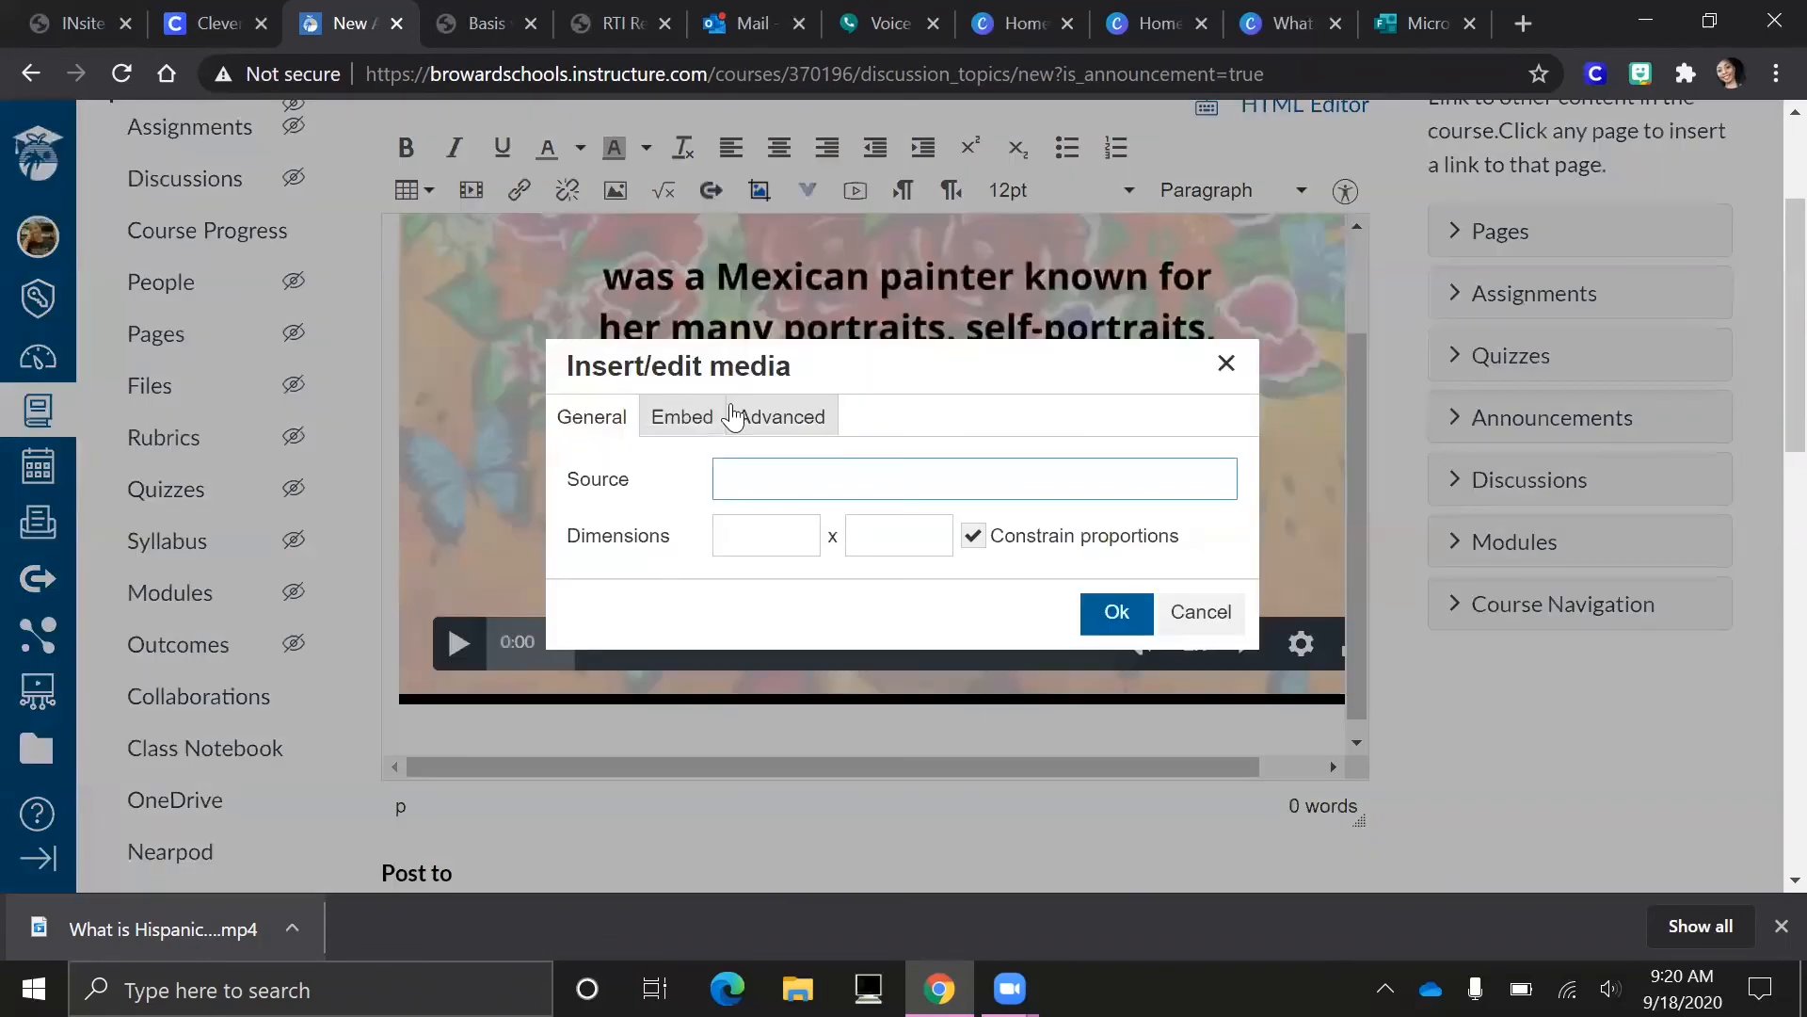
{"action": "left_click", "coordinate": [677, 436]}
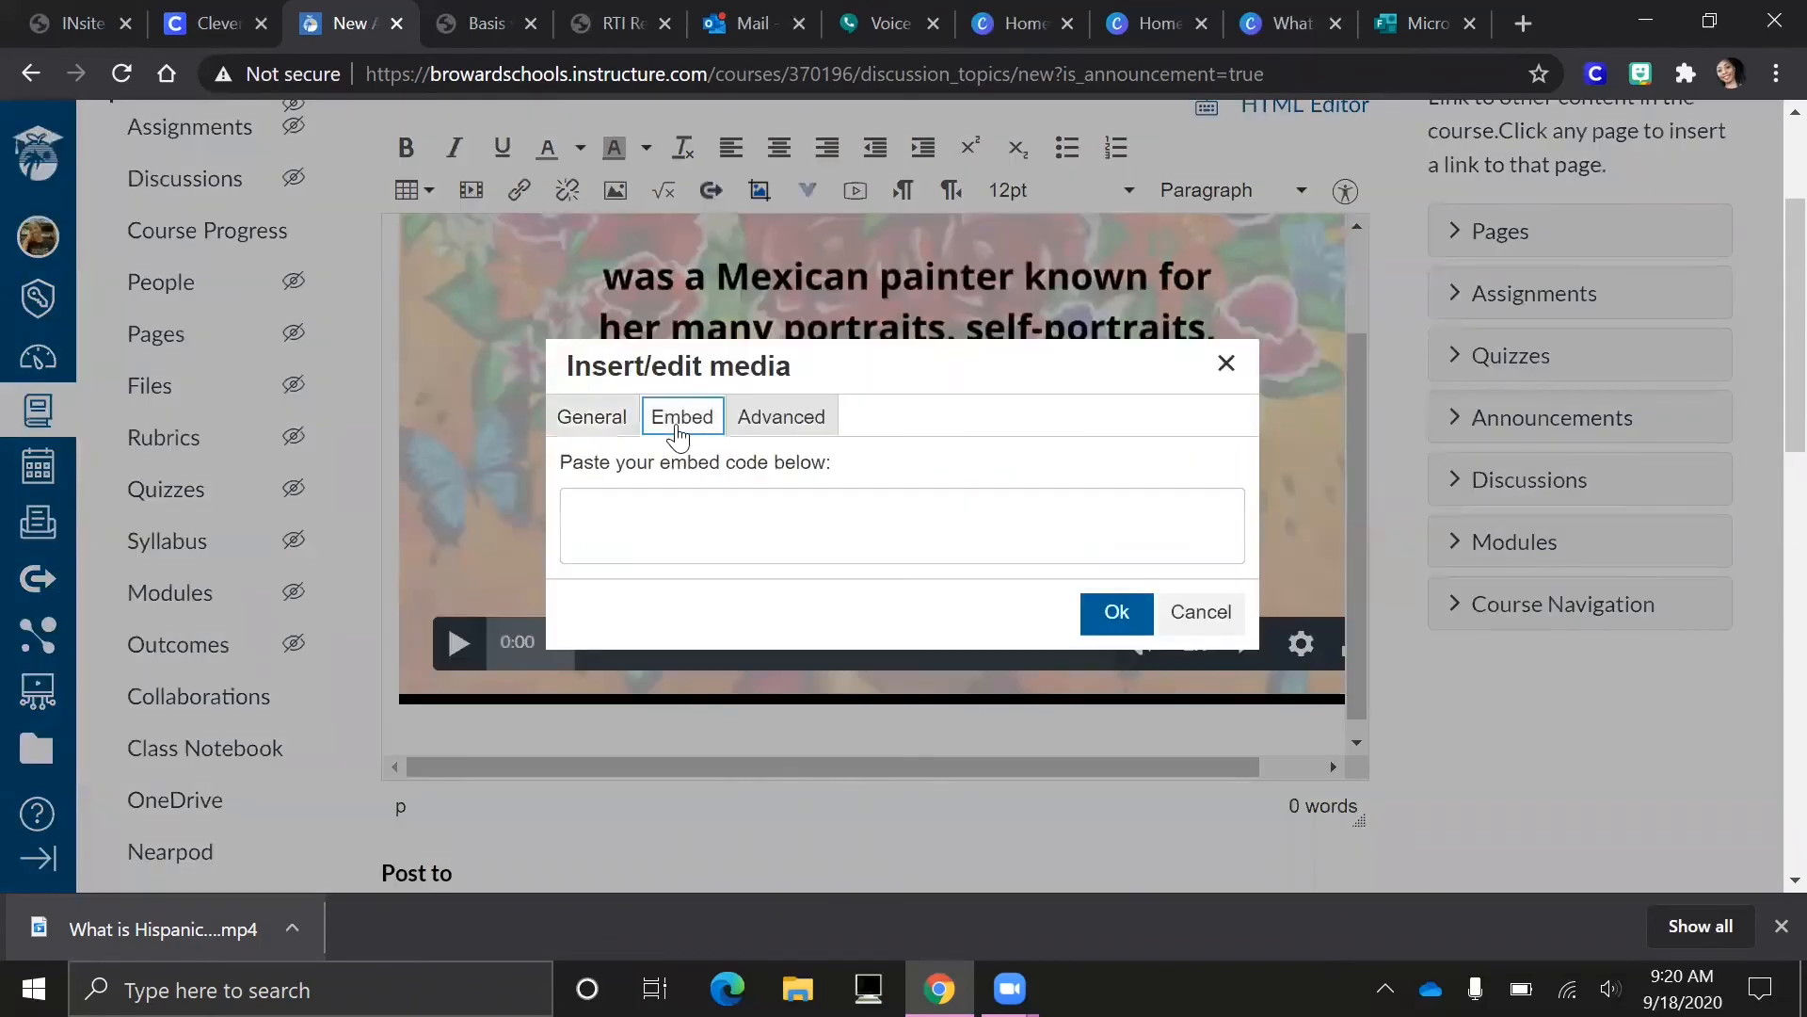
{"action": "left_click", "coordinate": [695, 514]}
{"action": "key", "text": "ctrl+v"}
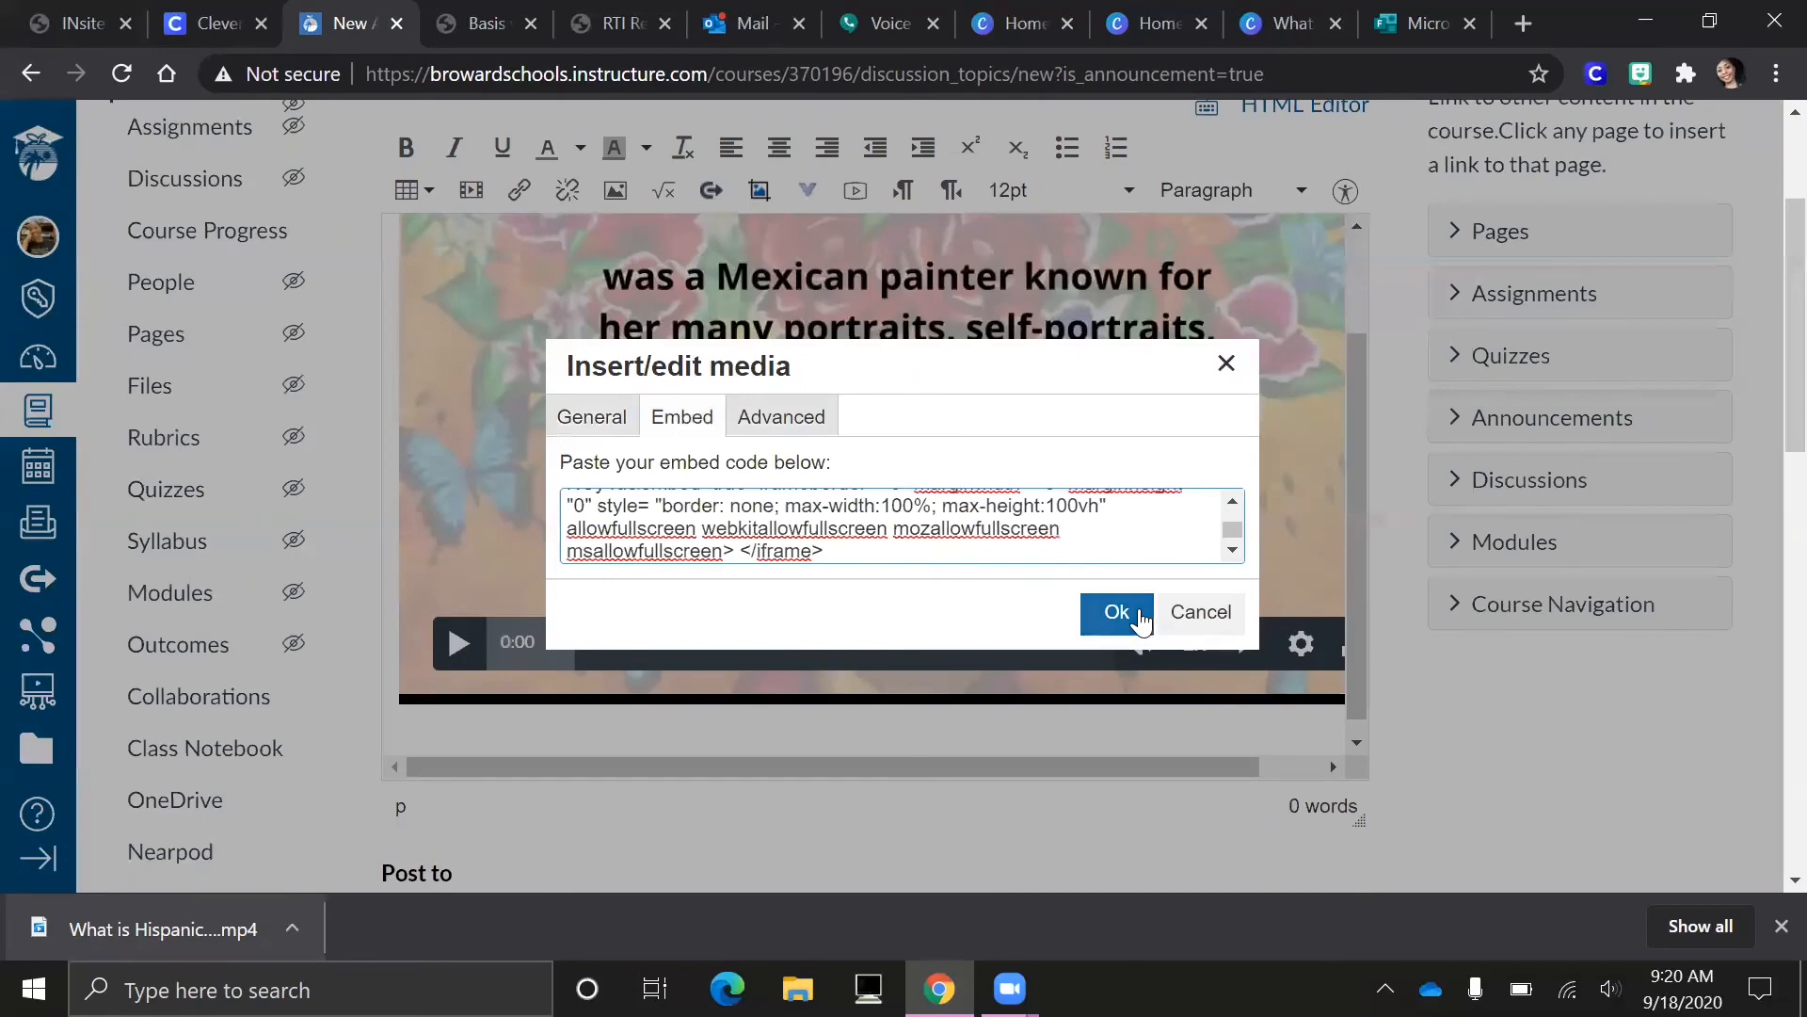
{"action": "left_click", "coordinate": [1135, 617]}
Set the playback speed of the embedded video to 0.5x.
{"action": "left_click_drag", "start_coordinate": [1352, 625], "coordinate": [1329, 276]}
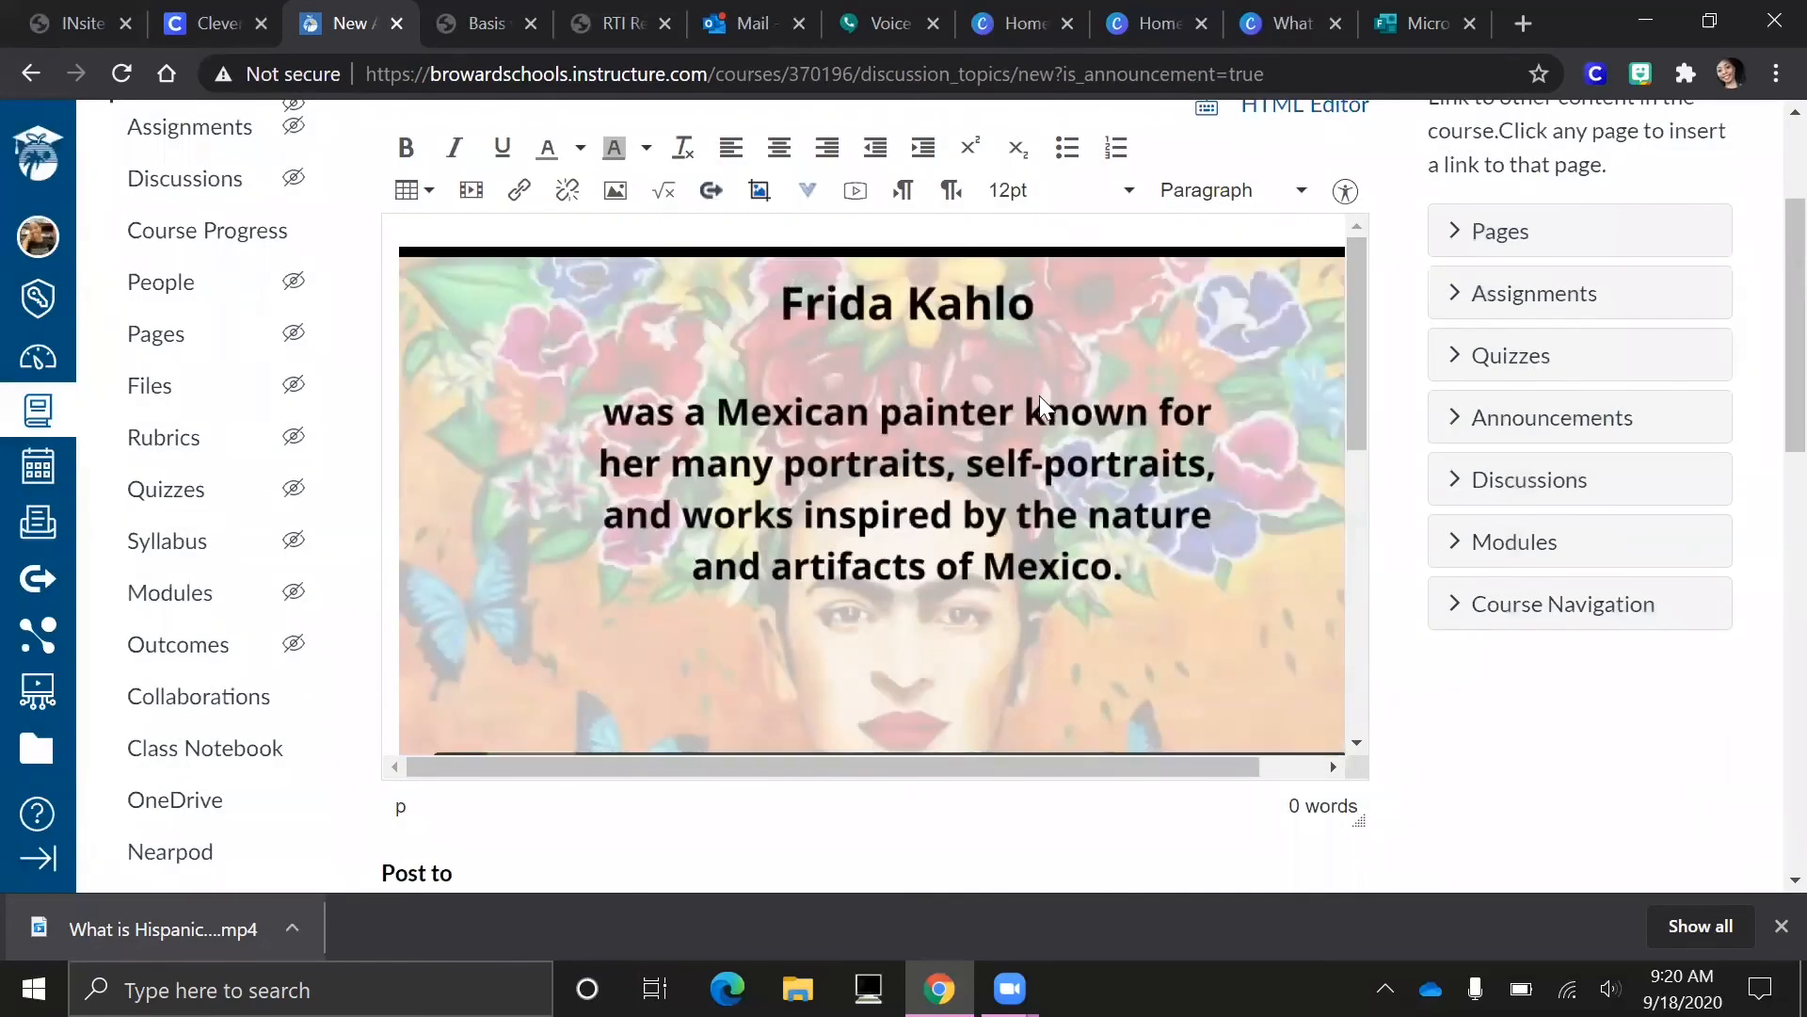
{"action": "left_click_drag", "start_coordinate": [1353, 371], "coordinate": [1352, 435]}
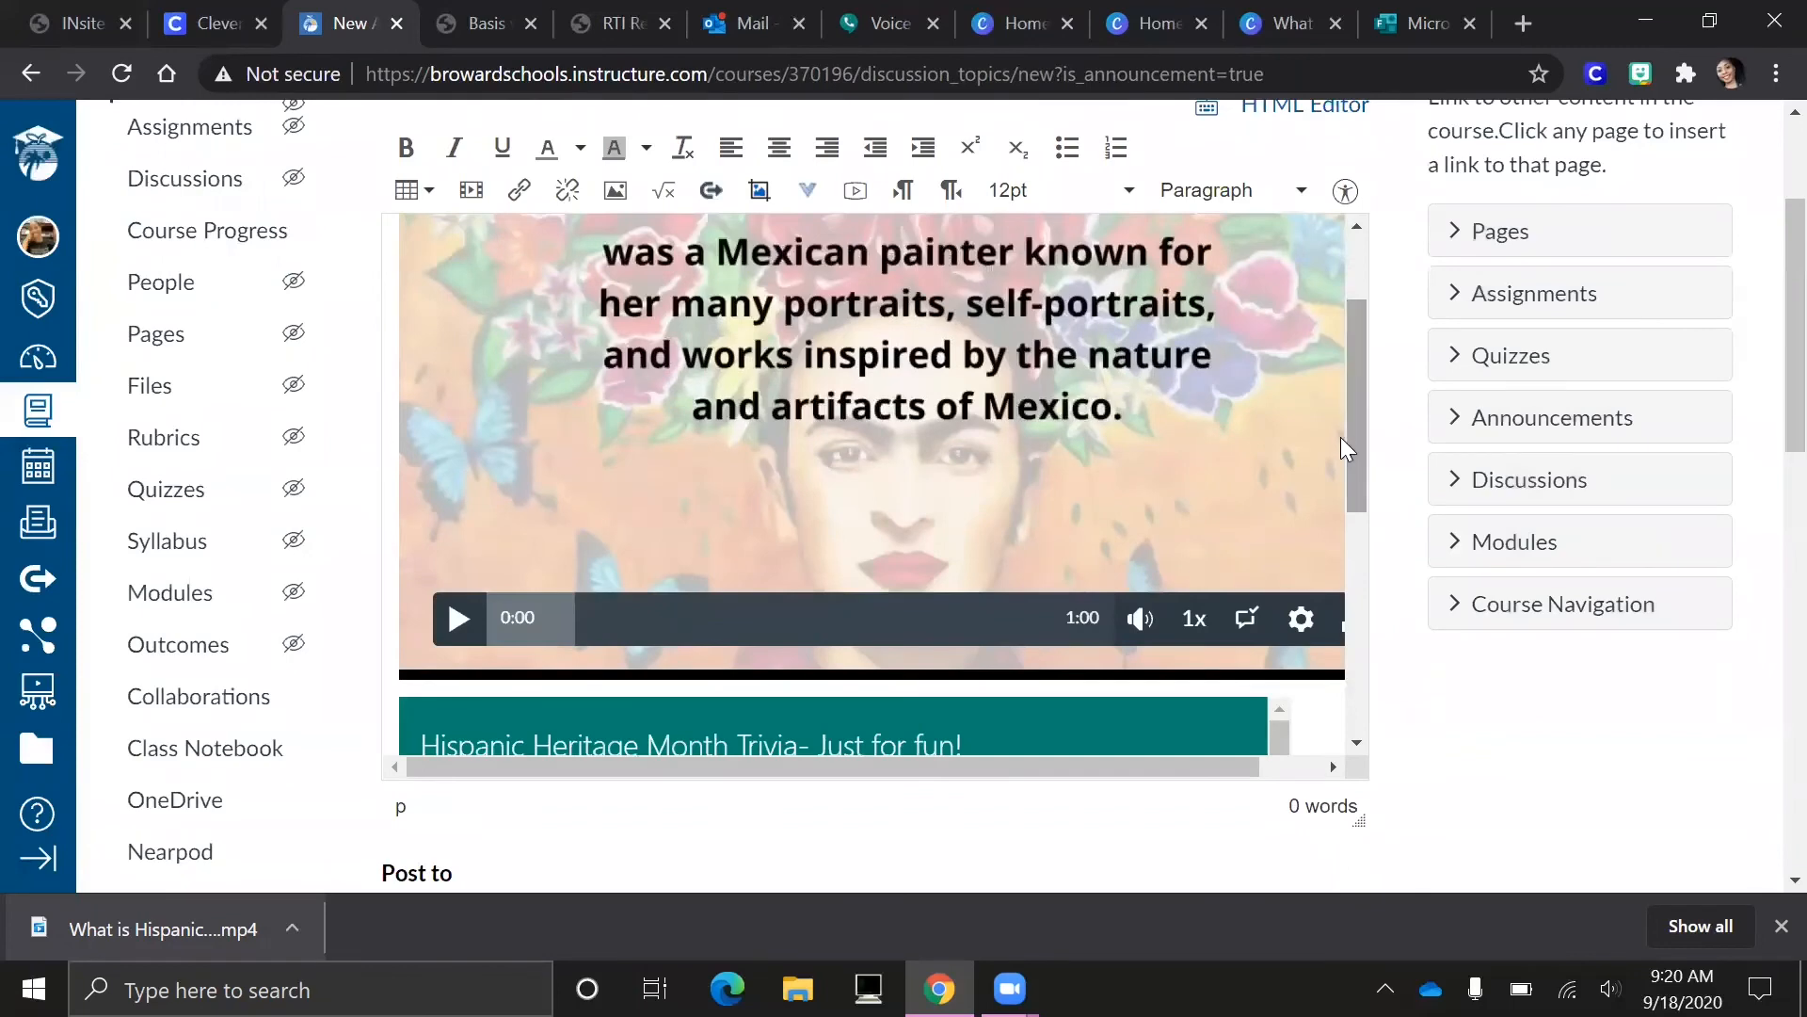
{"action": "left_click", "coordinate": [1193, 622]}
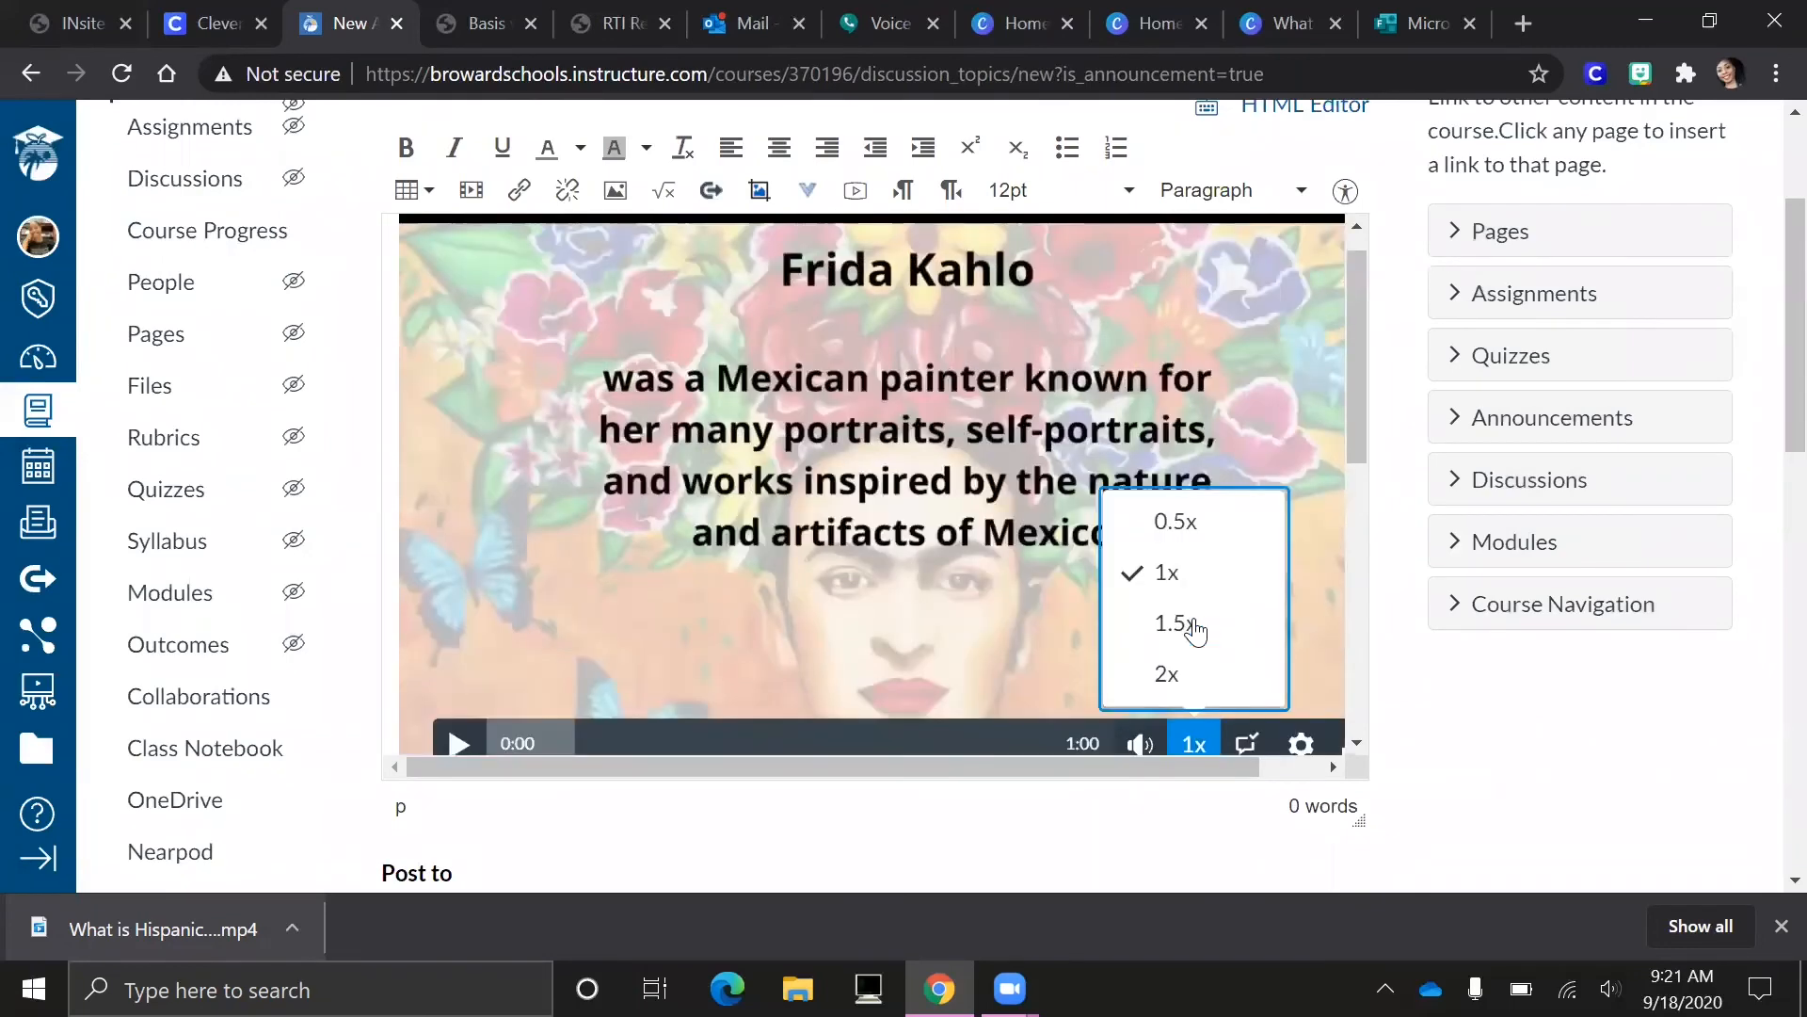
{"action": "left_click", "coordinate": [1188, 520]}
{"action": "left_click_drag", "start_coordinate": [1359, 386], "coordinate": [1357, 480]}
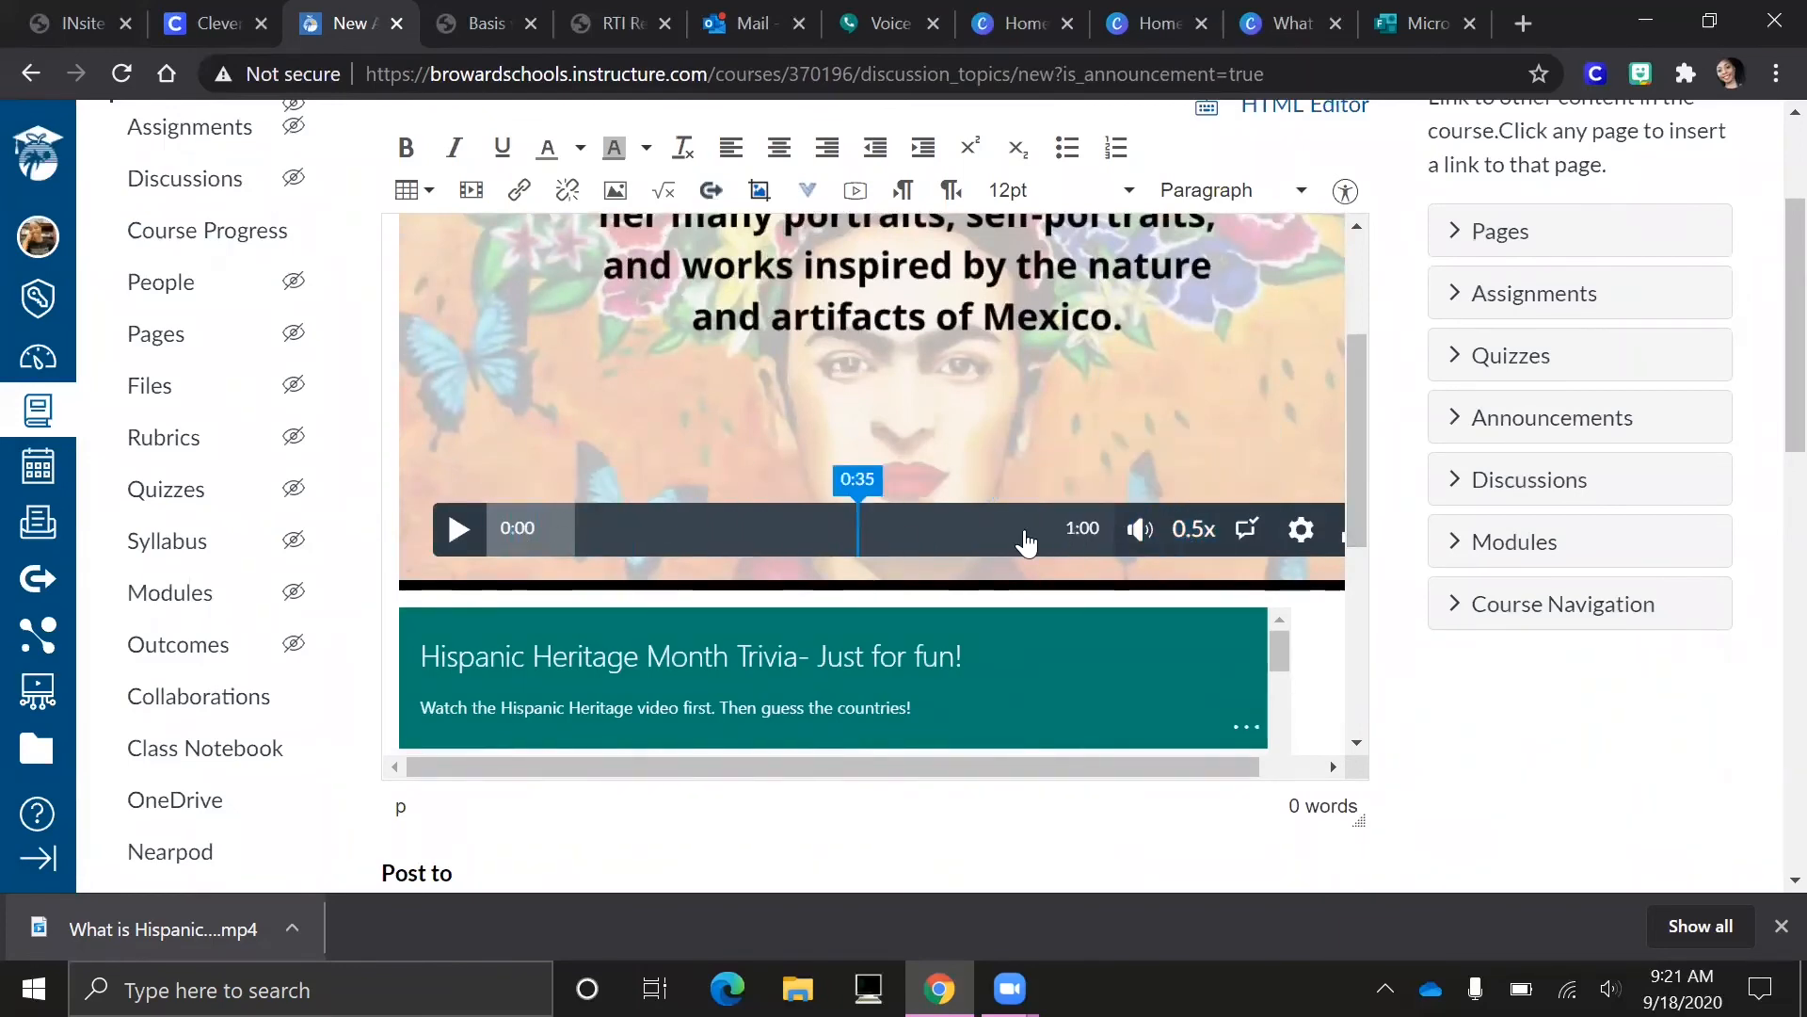
Review the announcement draft, checking the embedded trivia questions through to the end of the form and the video above them.
{"action": "left_click_drag", "start_coordinate": [1346, 392], "coordinate": [1363, 541]}
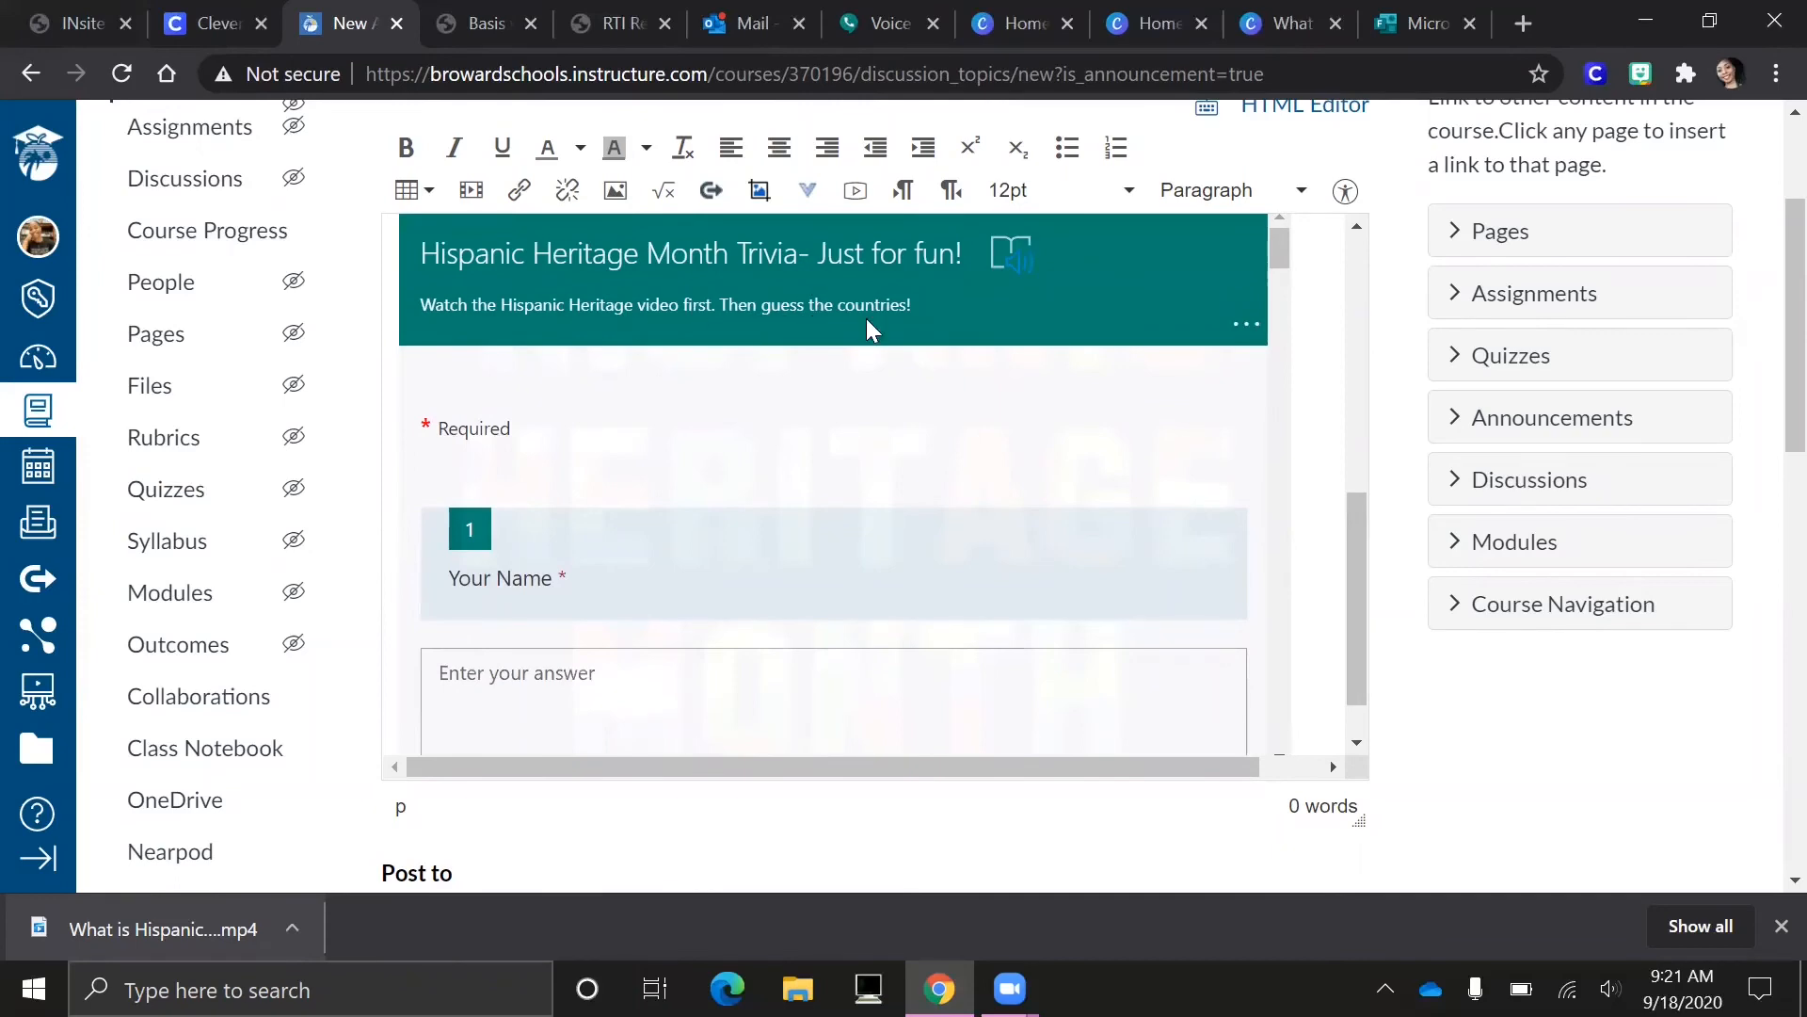
{"action": "scroll", "coordinate": [1346, 582], "scroll_direction": "down", "scroll_amount": 2}
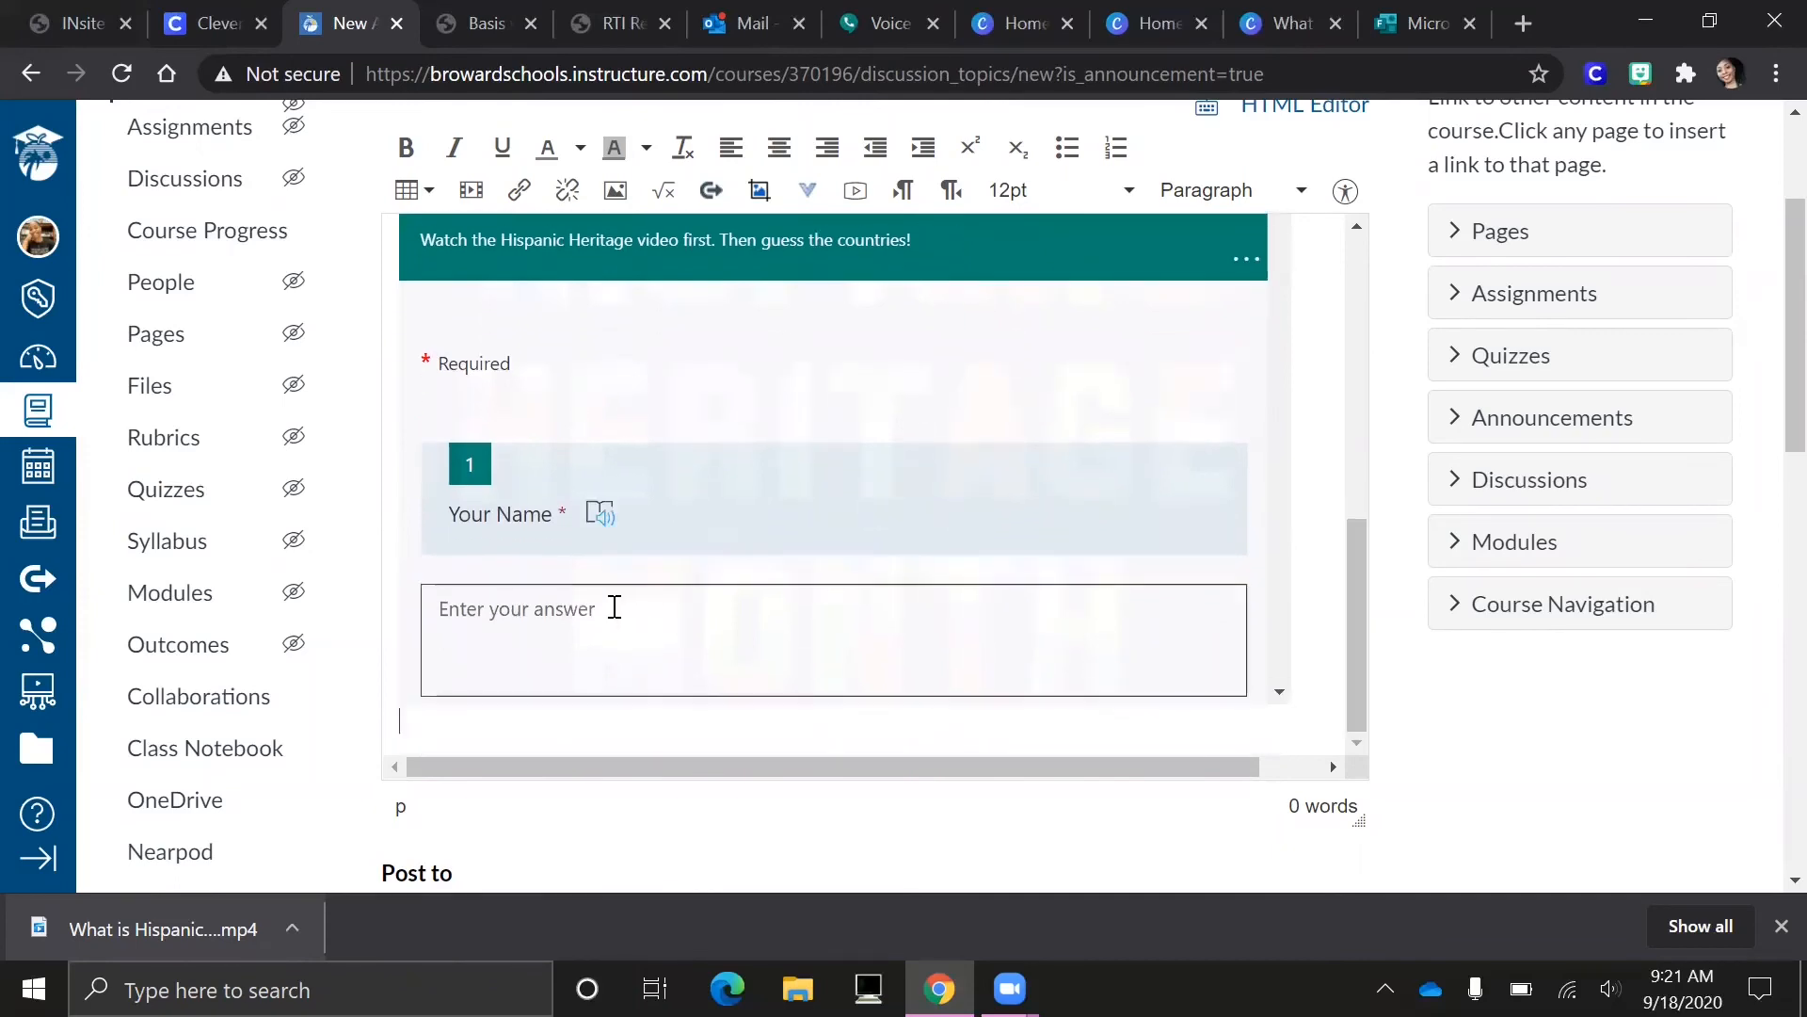
{"action": "scroll", "coordinate": [613, 602], "scroll_direction": "down", "scroll_amount": 6}
{"action": "scroll", "coordinate": [609, 589], "scroll_direction": "down", "scroll_amount": 8}
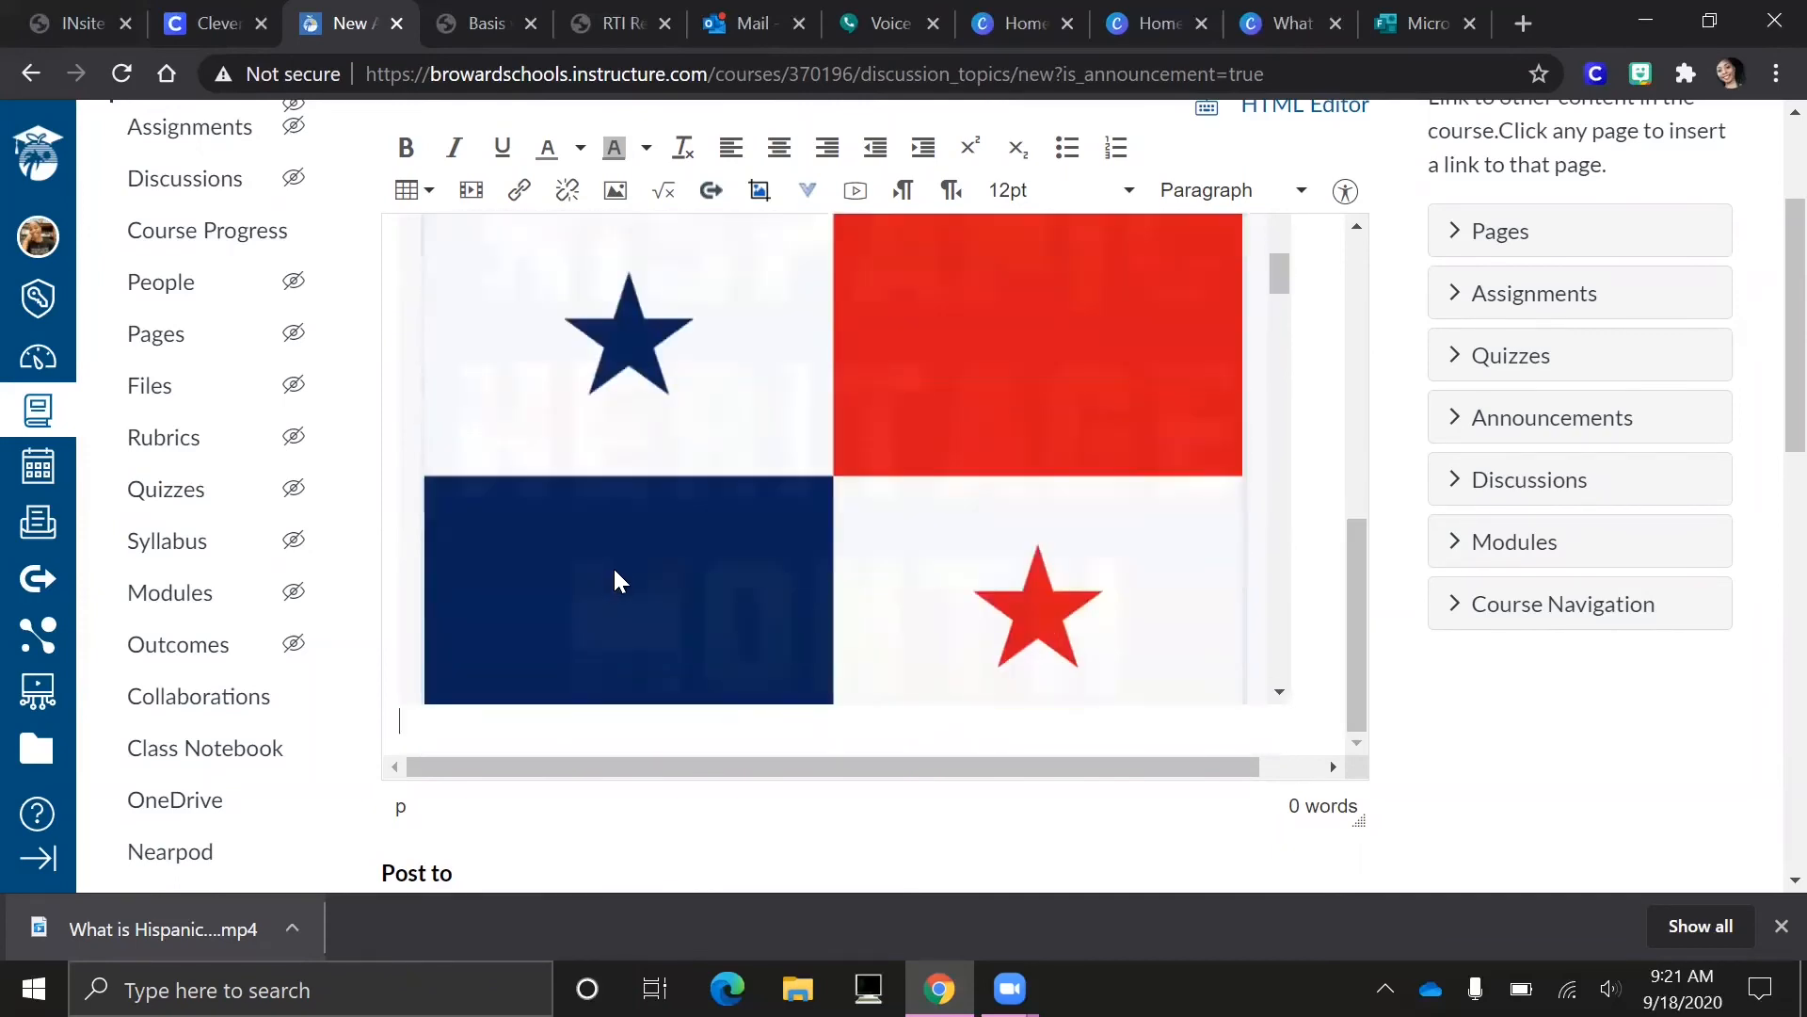
{"action": "scroll", "coordinate": [620, 549], "scroll_direction": "down", "scroll_amount": 10}
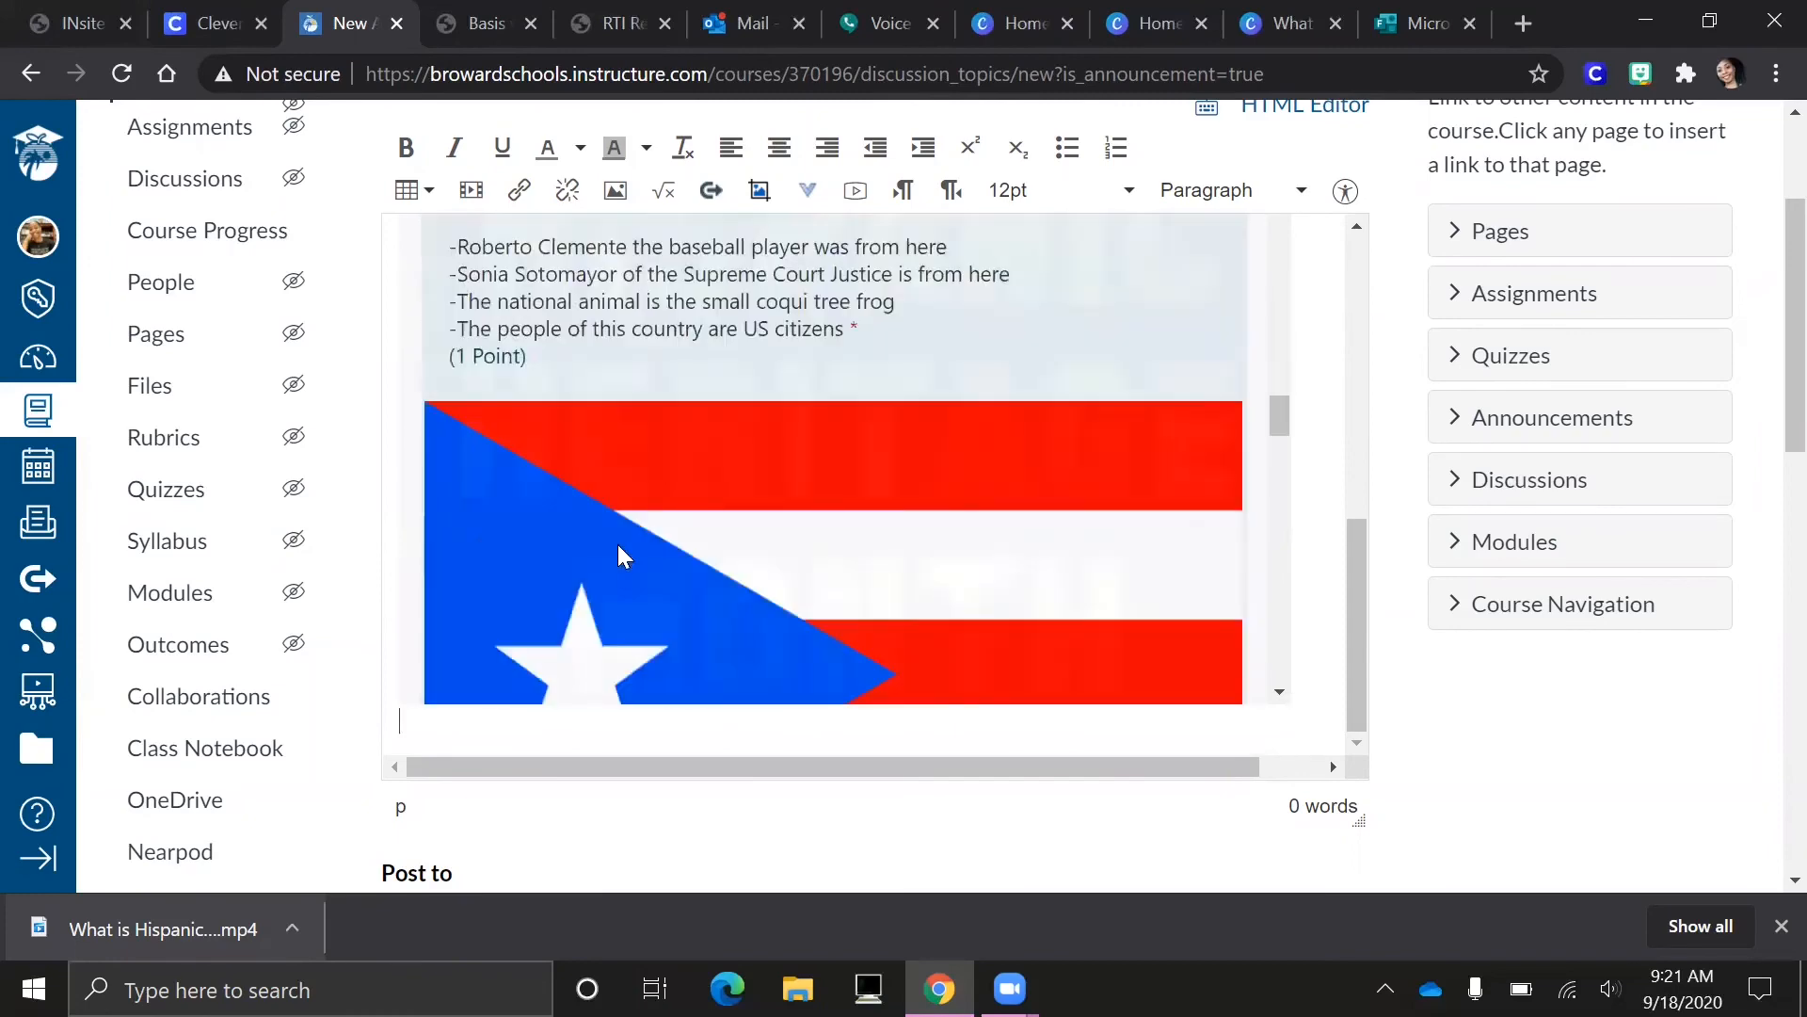
{"action": "scroll", "coordinate": [647, 548], "scroll_direction": "down", "scroll_amount": 12}
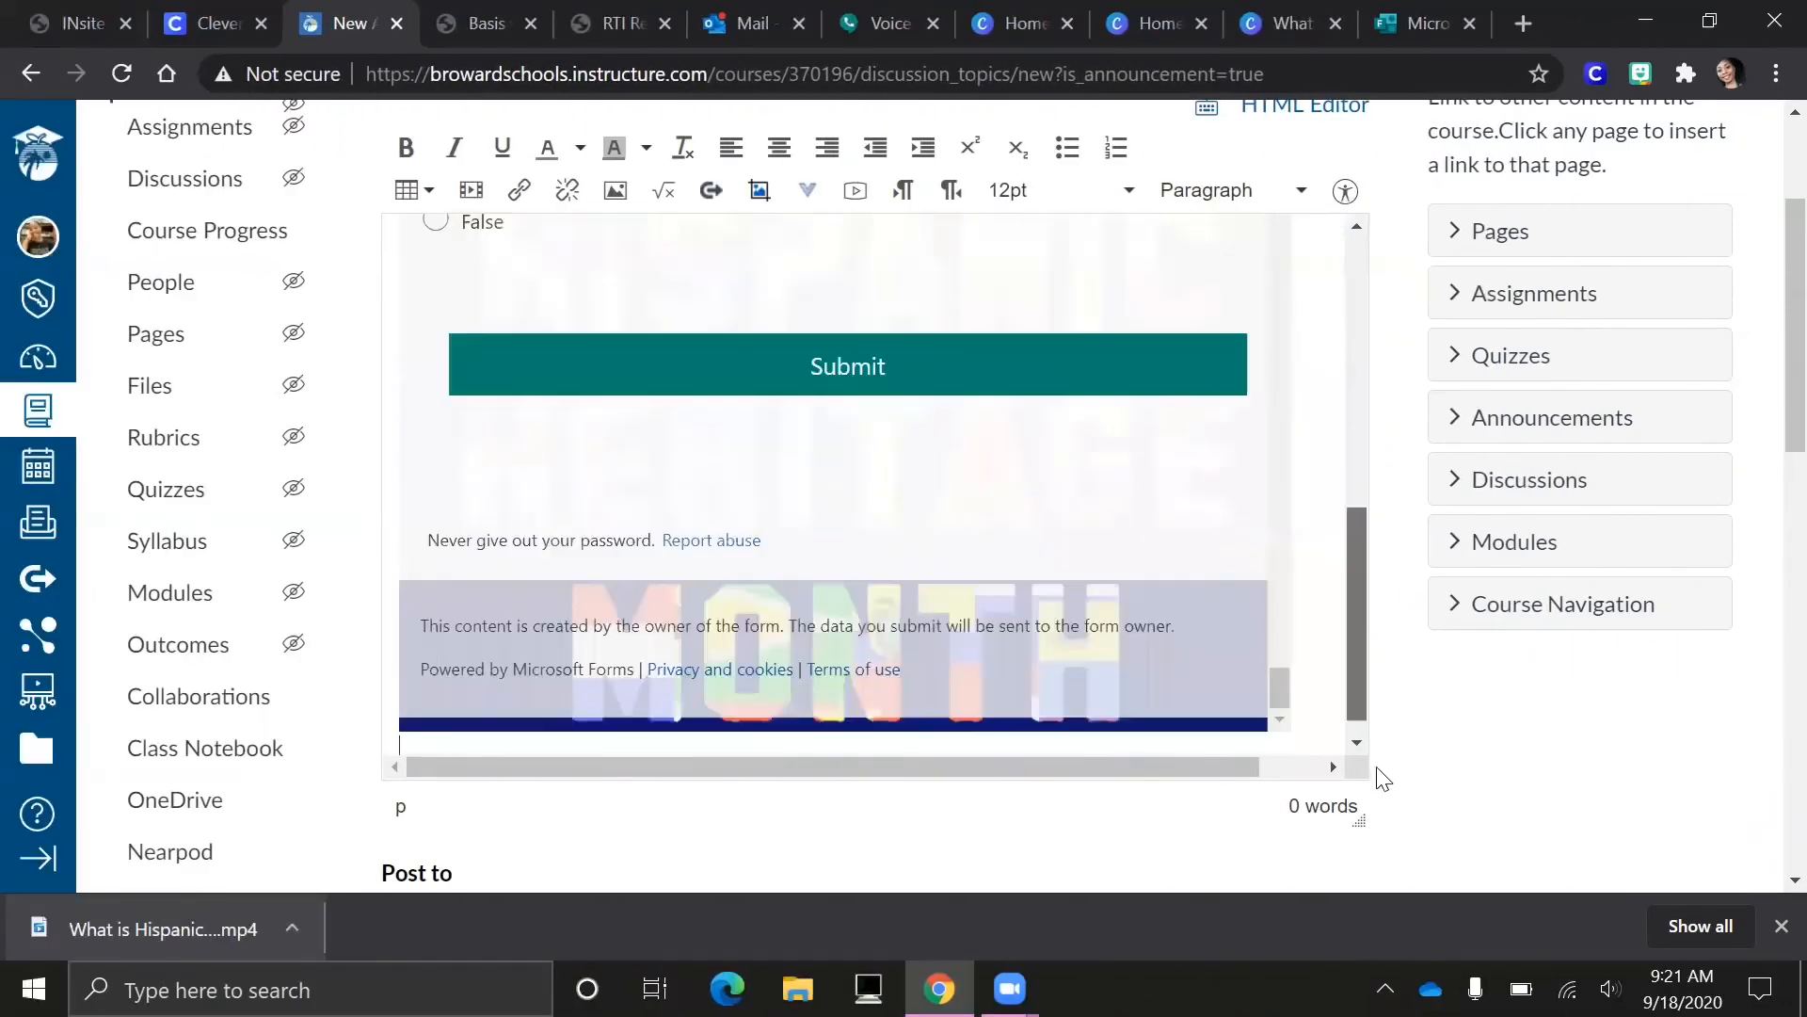
{"action": "left_click_drag", "start_coordinate": [1378, 767], "coordinate": [1379, 784]}
{"action": "scroll", "coordinate": [1270, 527], "scroll_direction": "up", "scroll_amount": 20}
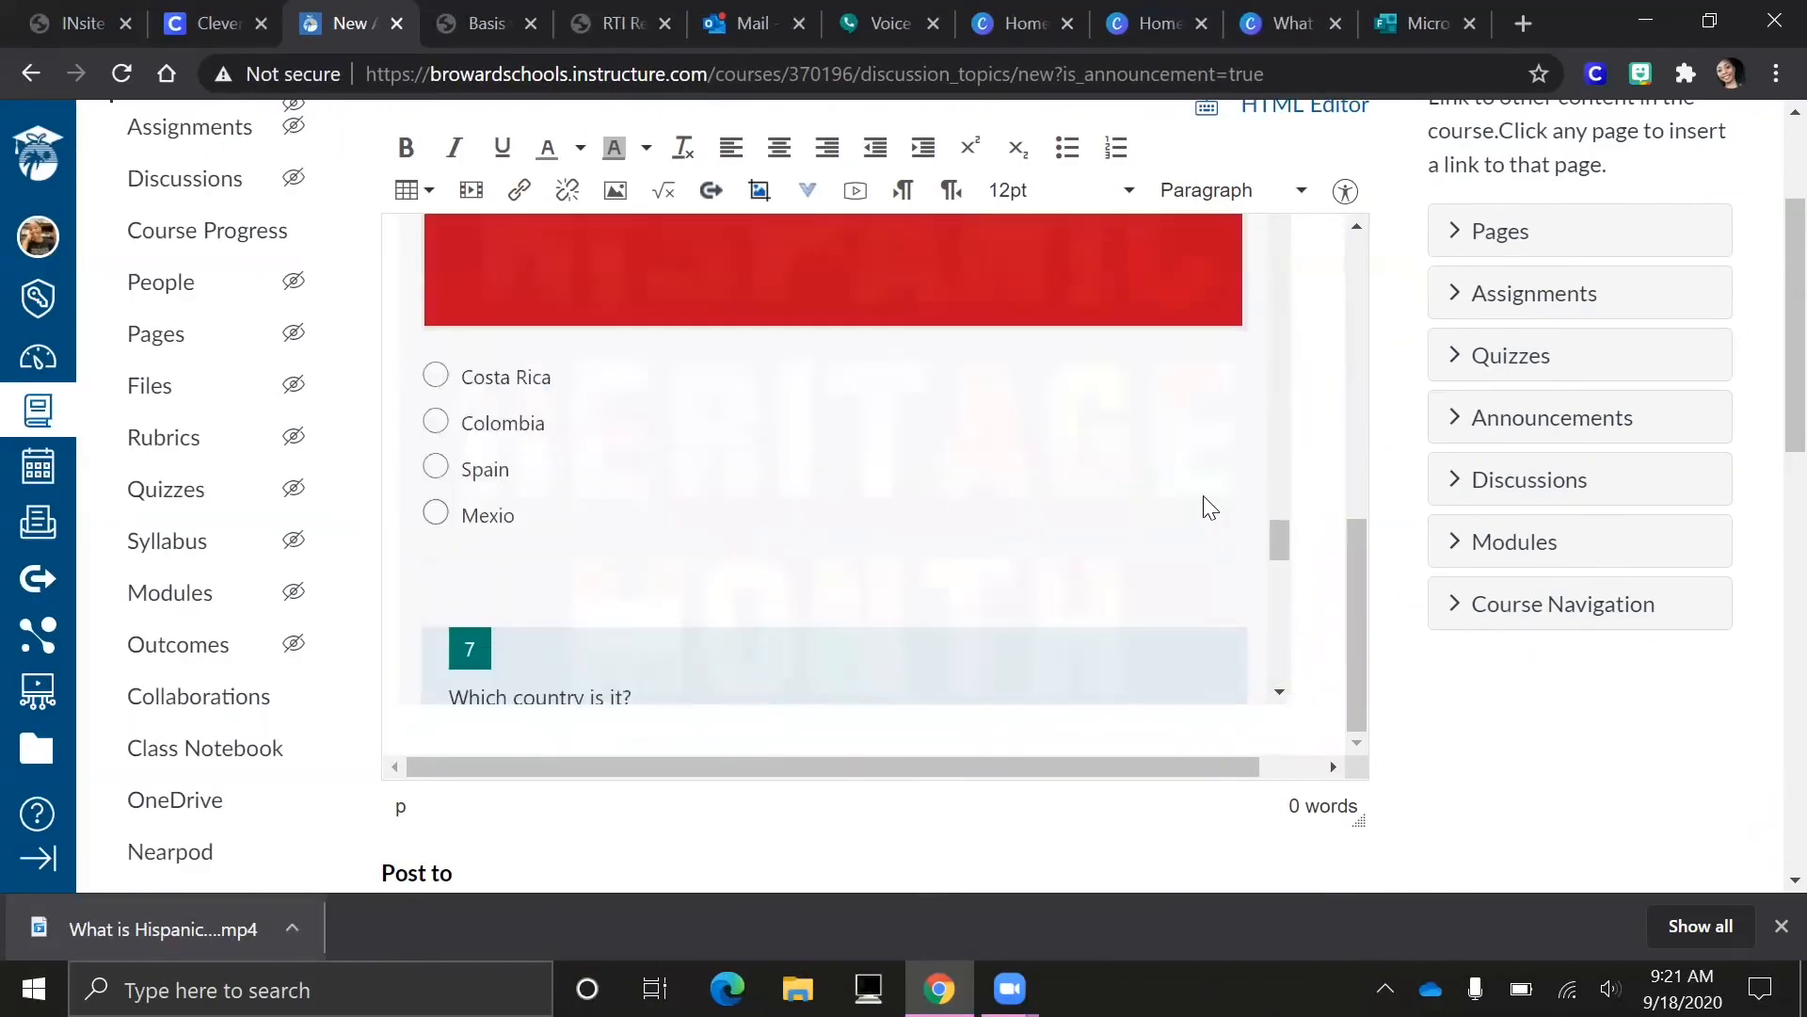
{"action": "scroll", "coordinate": [662, 411], "scroll_direction": "up", "scroll_amount": 20}
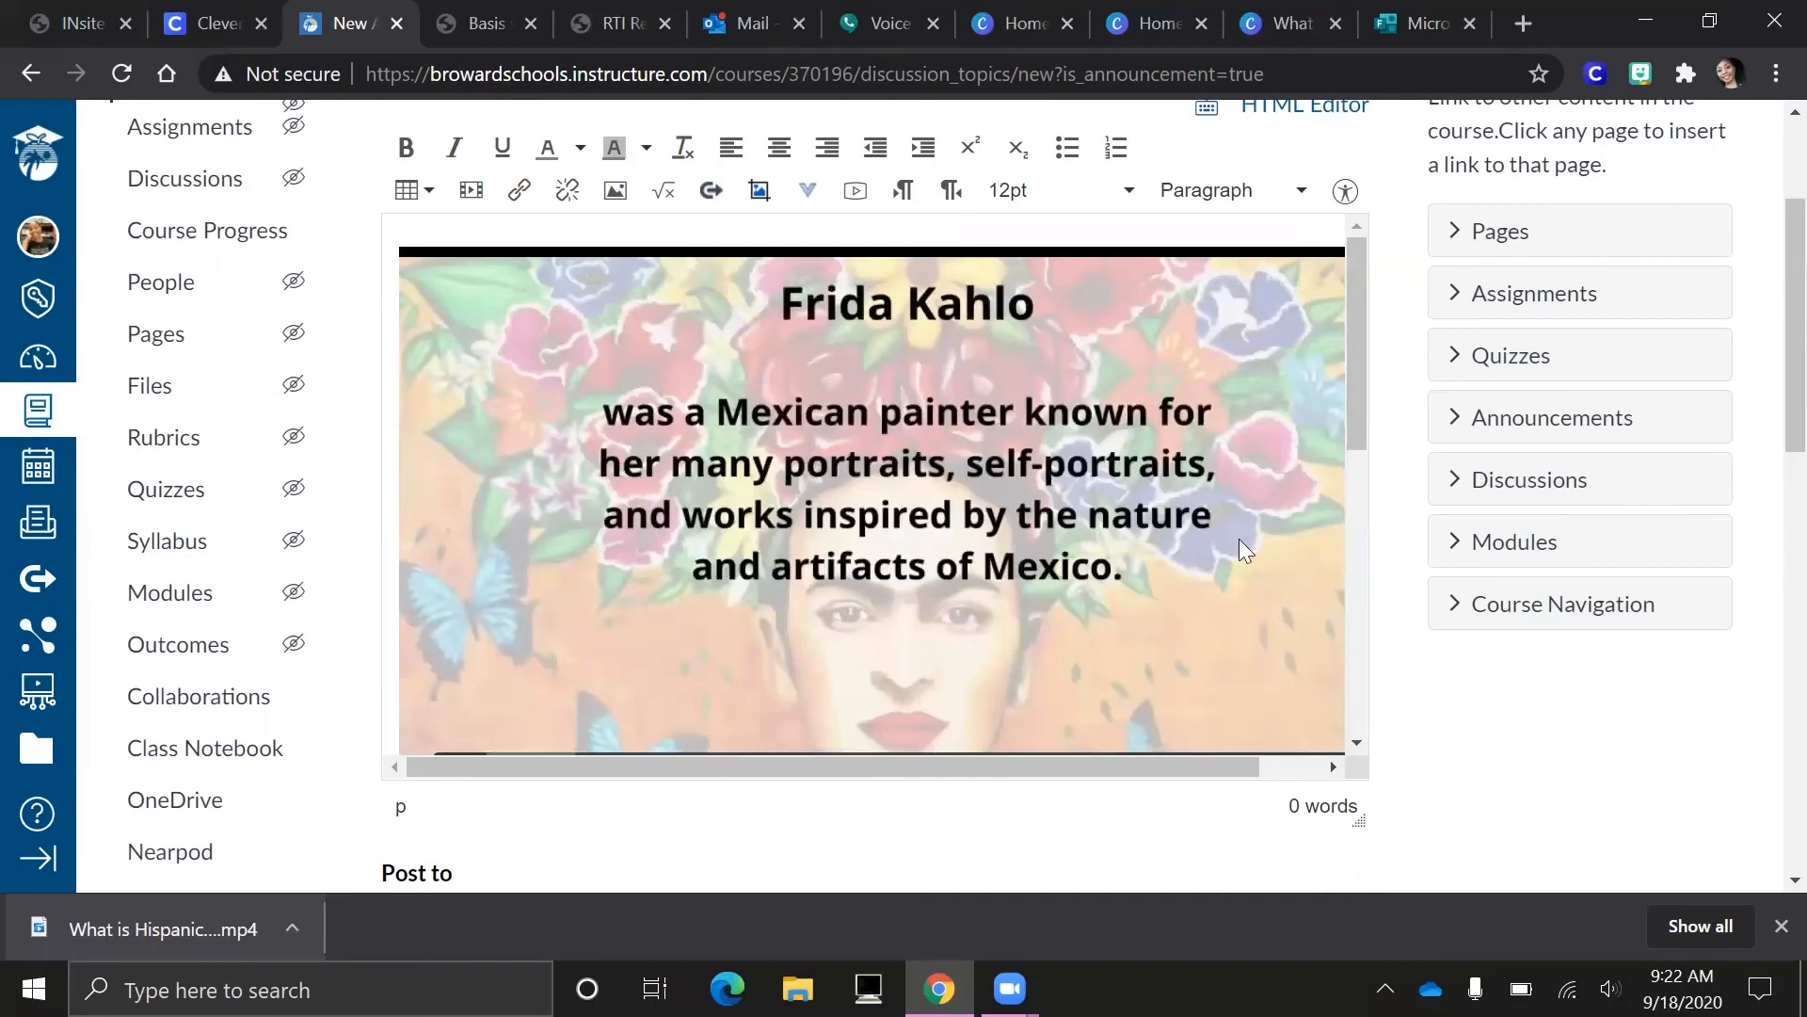
{"action": "scroll", "coordinate": [1419, 479], "scroll_direction": "up", "scroll_amount": 3}
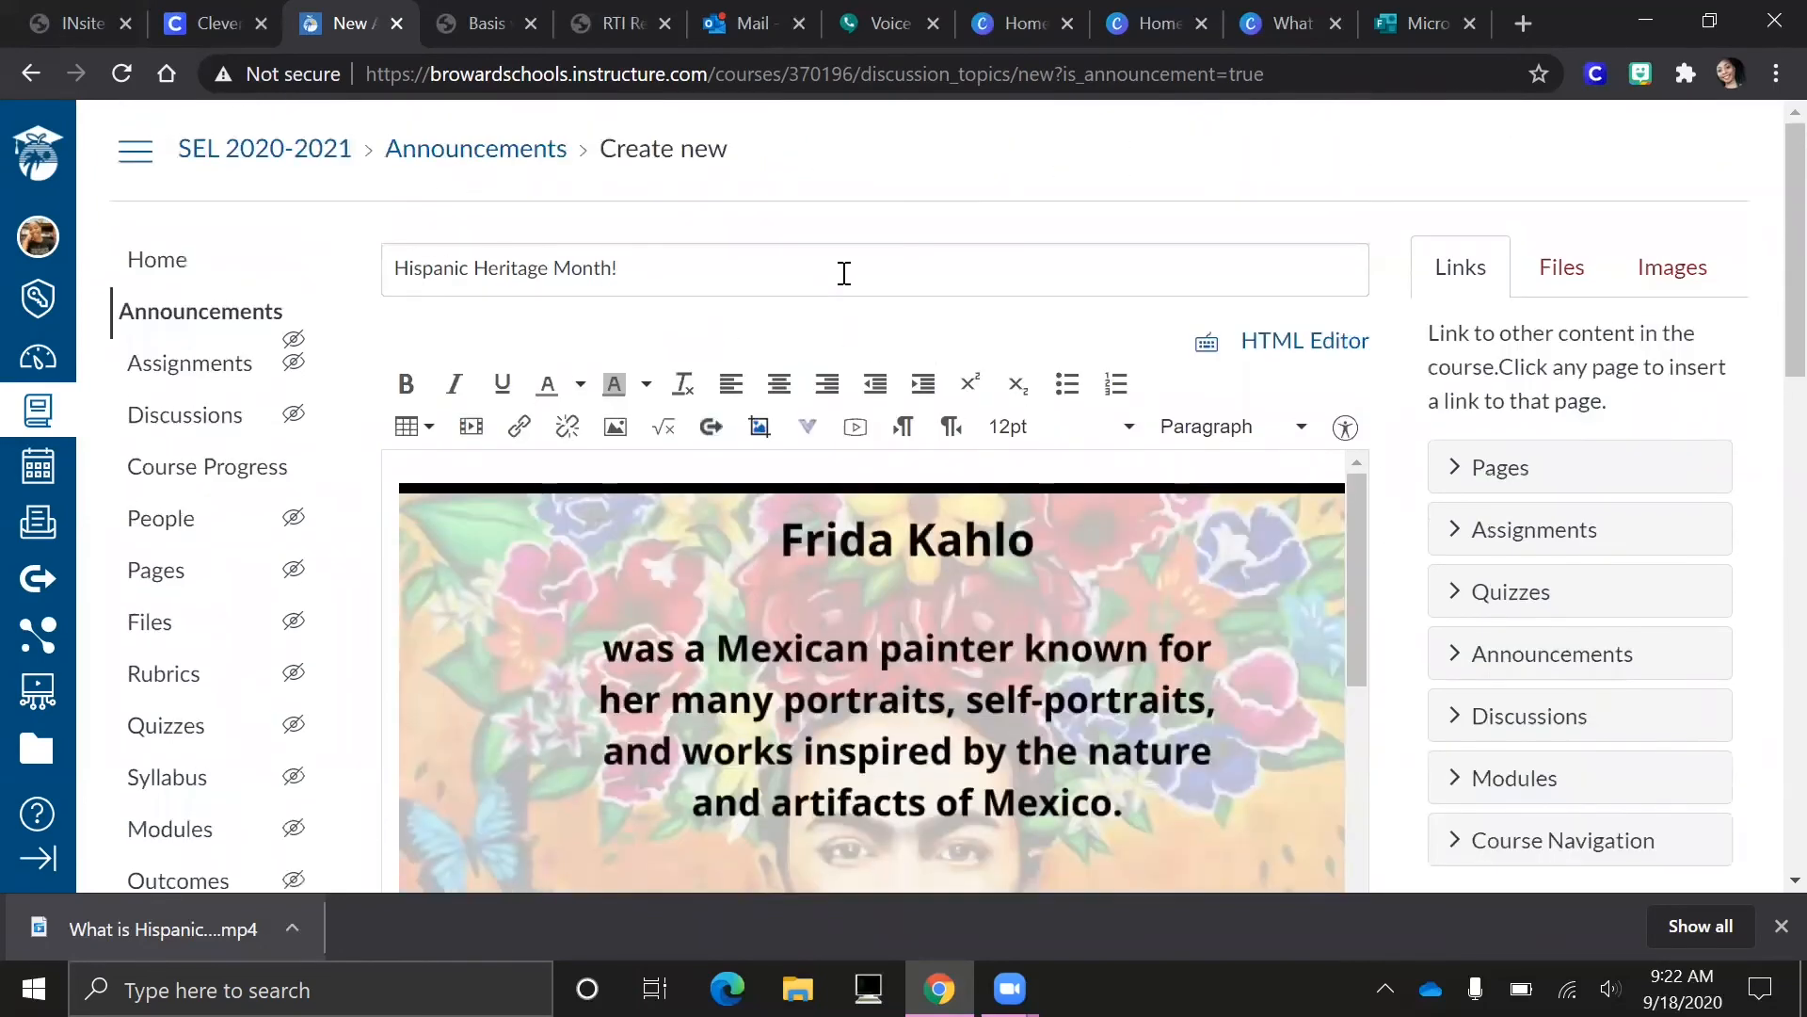
{"action": "scroll", "coordinate": [1322, 608], "scroll_direction": "down", "scroll_amount": 15}
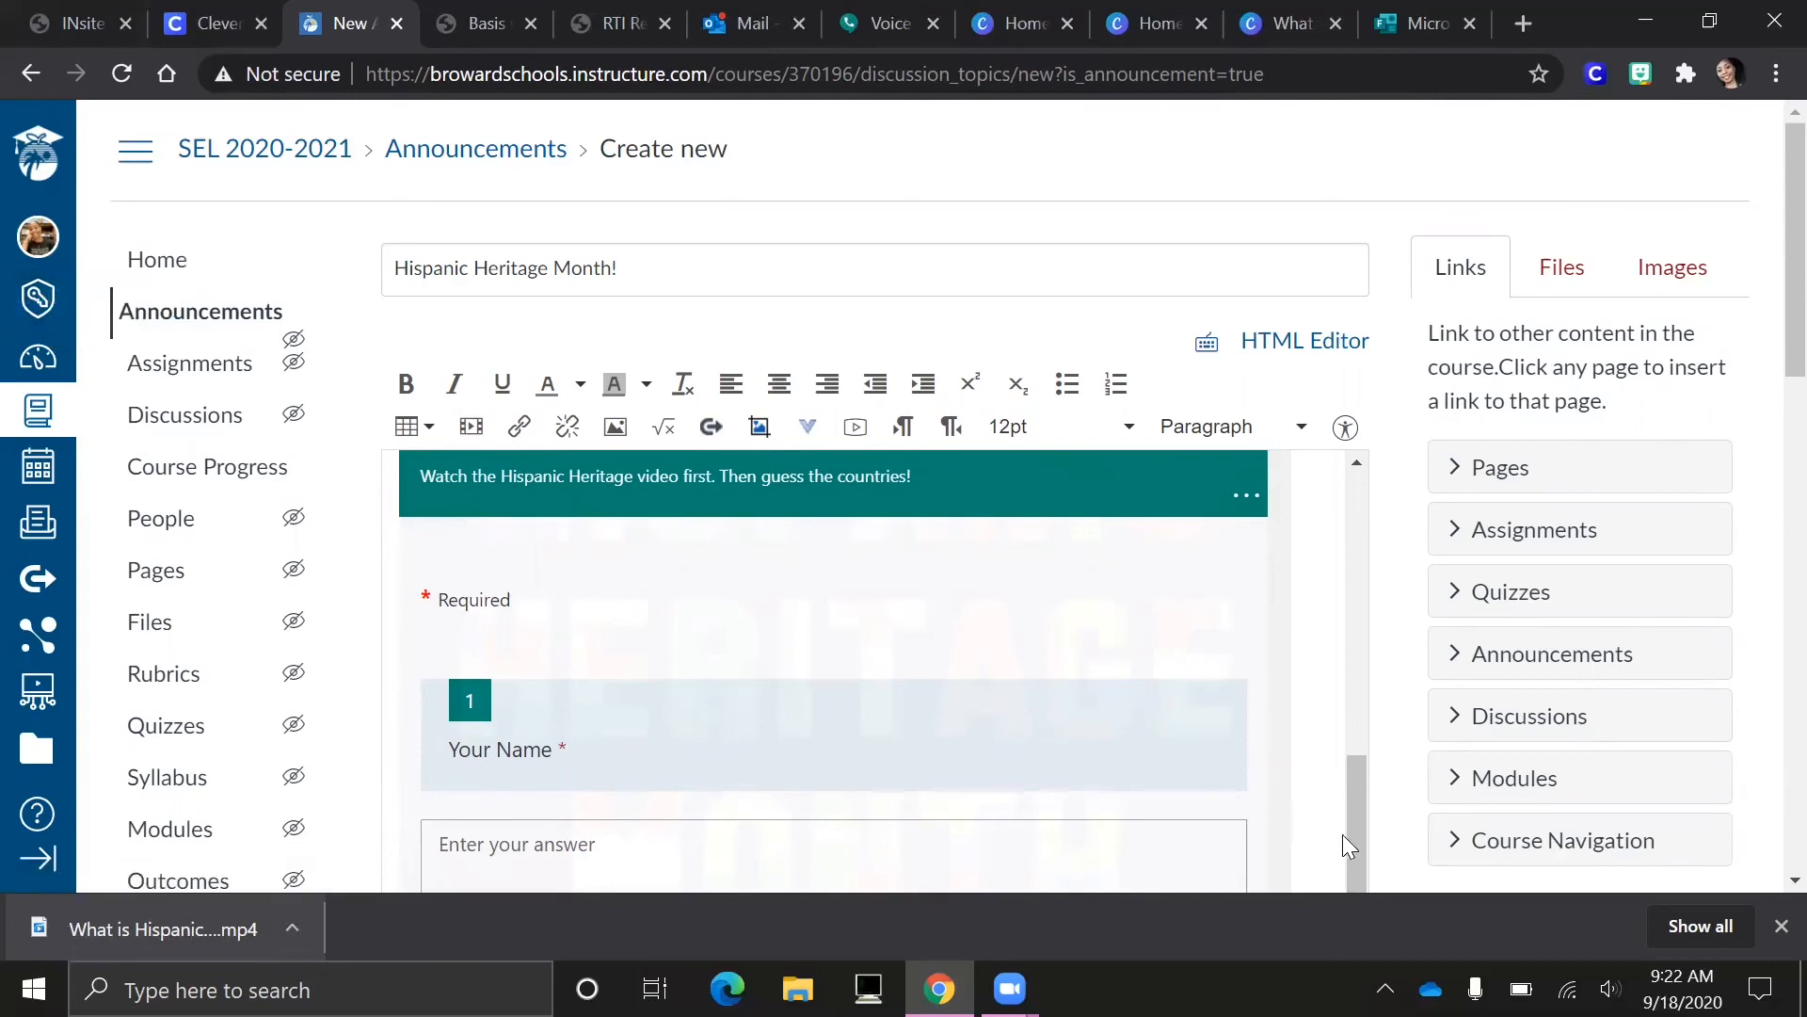
{"action": "scroll", "coordinate": [1347, 809], "scroll_direction": "up", "scroll_amount": 1}
{"action": "scroll", "coordinate": [1360, 659], "scroll_direction": "up", "scroll_amount": 5}
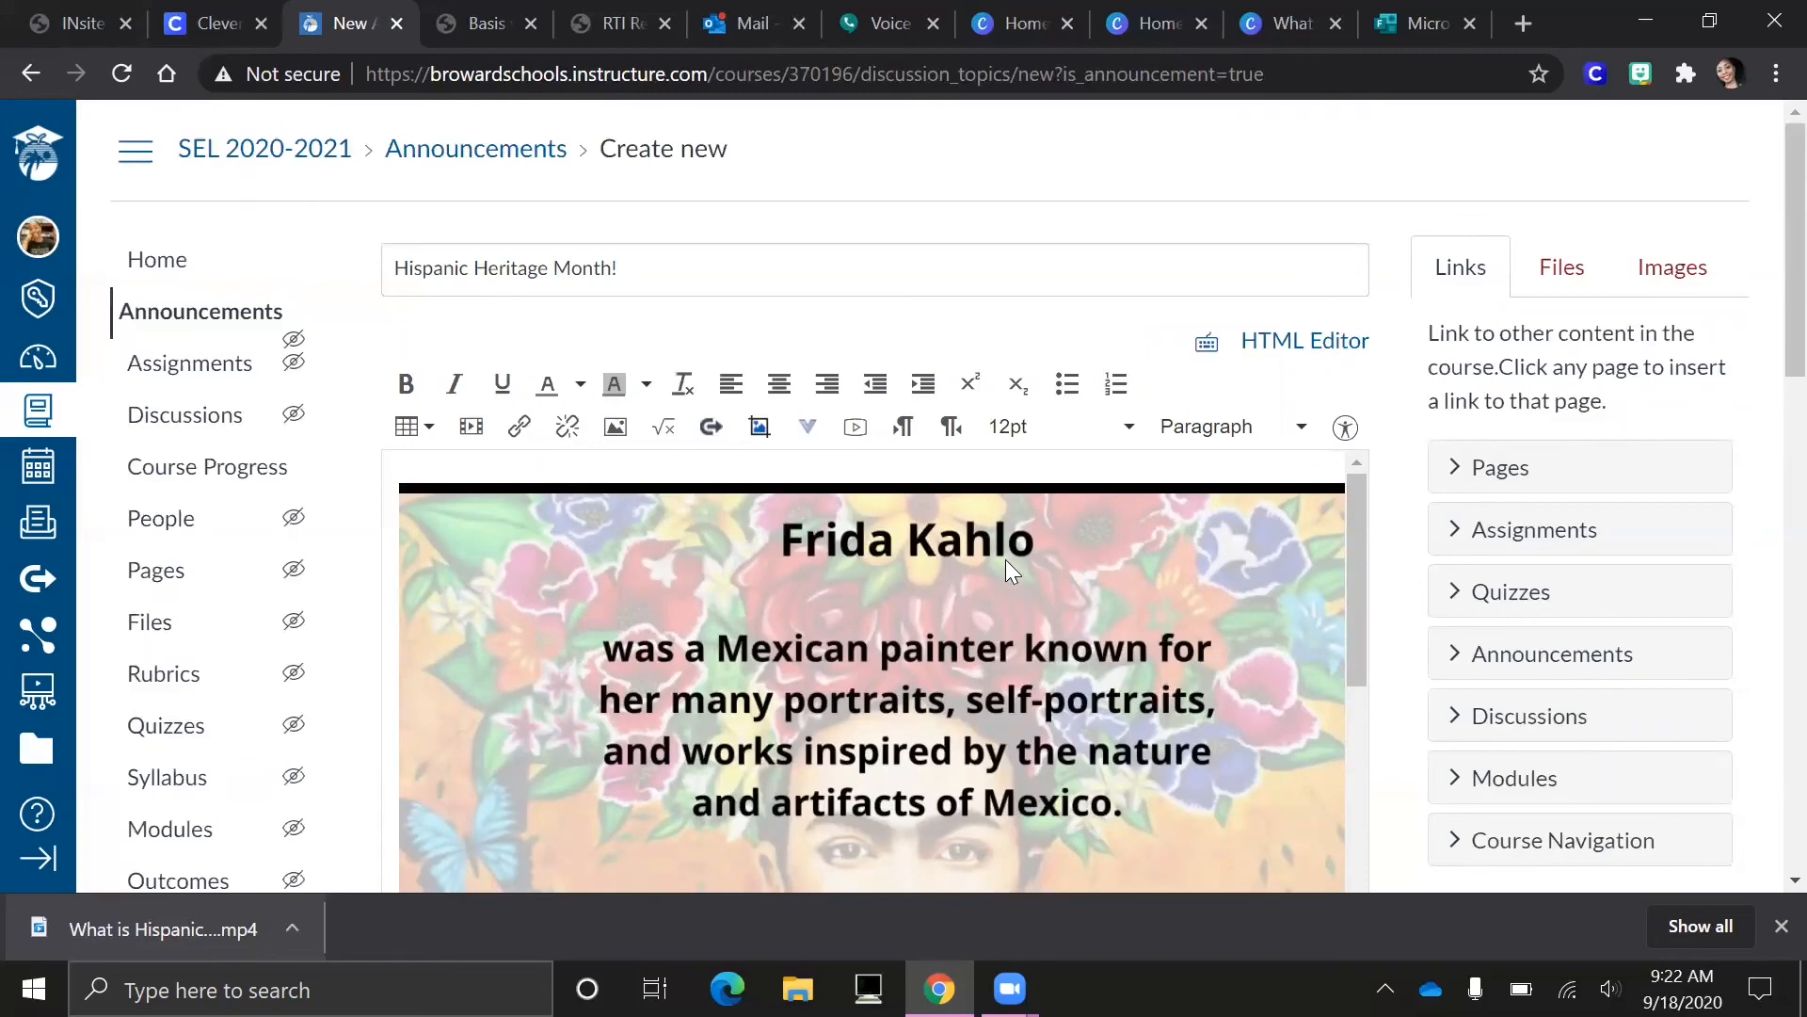
{"action": "scroll", "coordinate": [1006, 560], "scroll_direction": "down", "scroll_amount": 5}
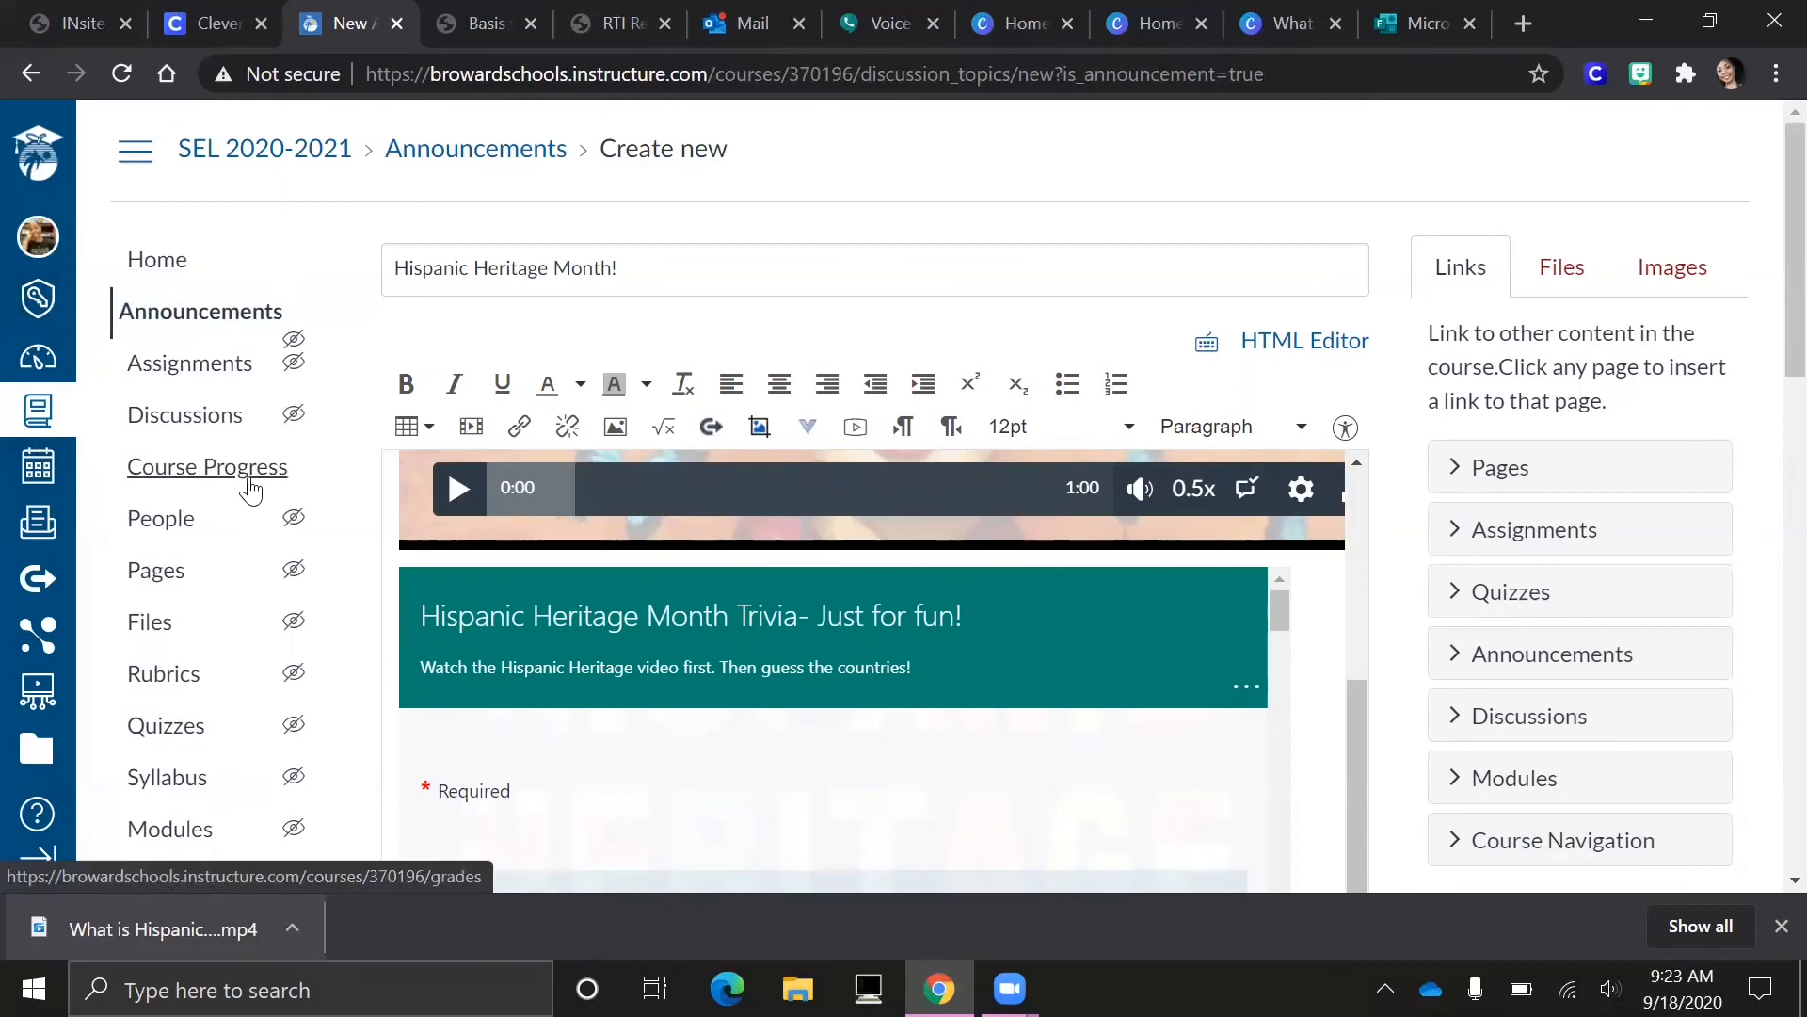
{"action": "scroll", "coordinate": [1347, 687], "scroll_direction": "up", "scroll_amount": 5}
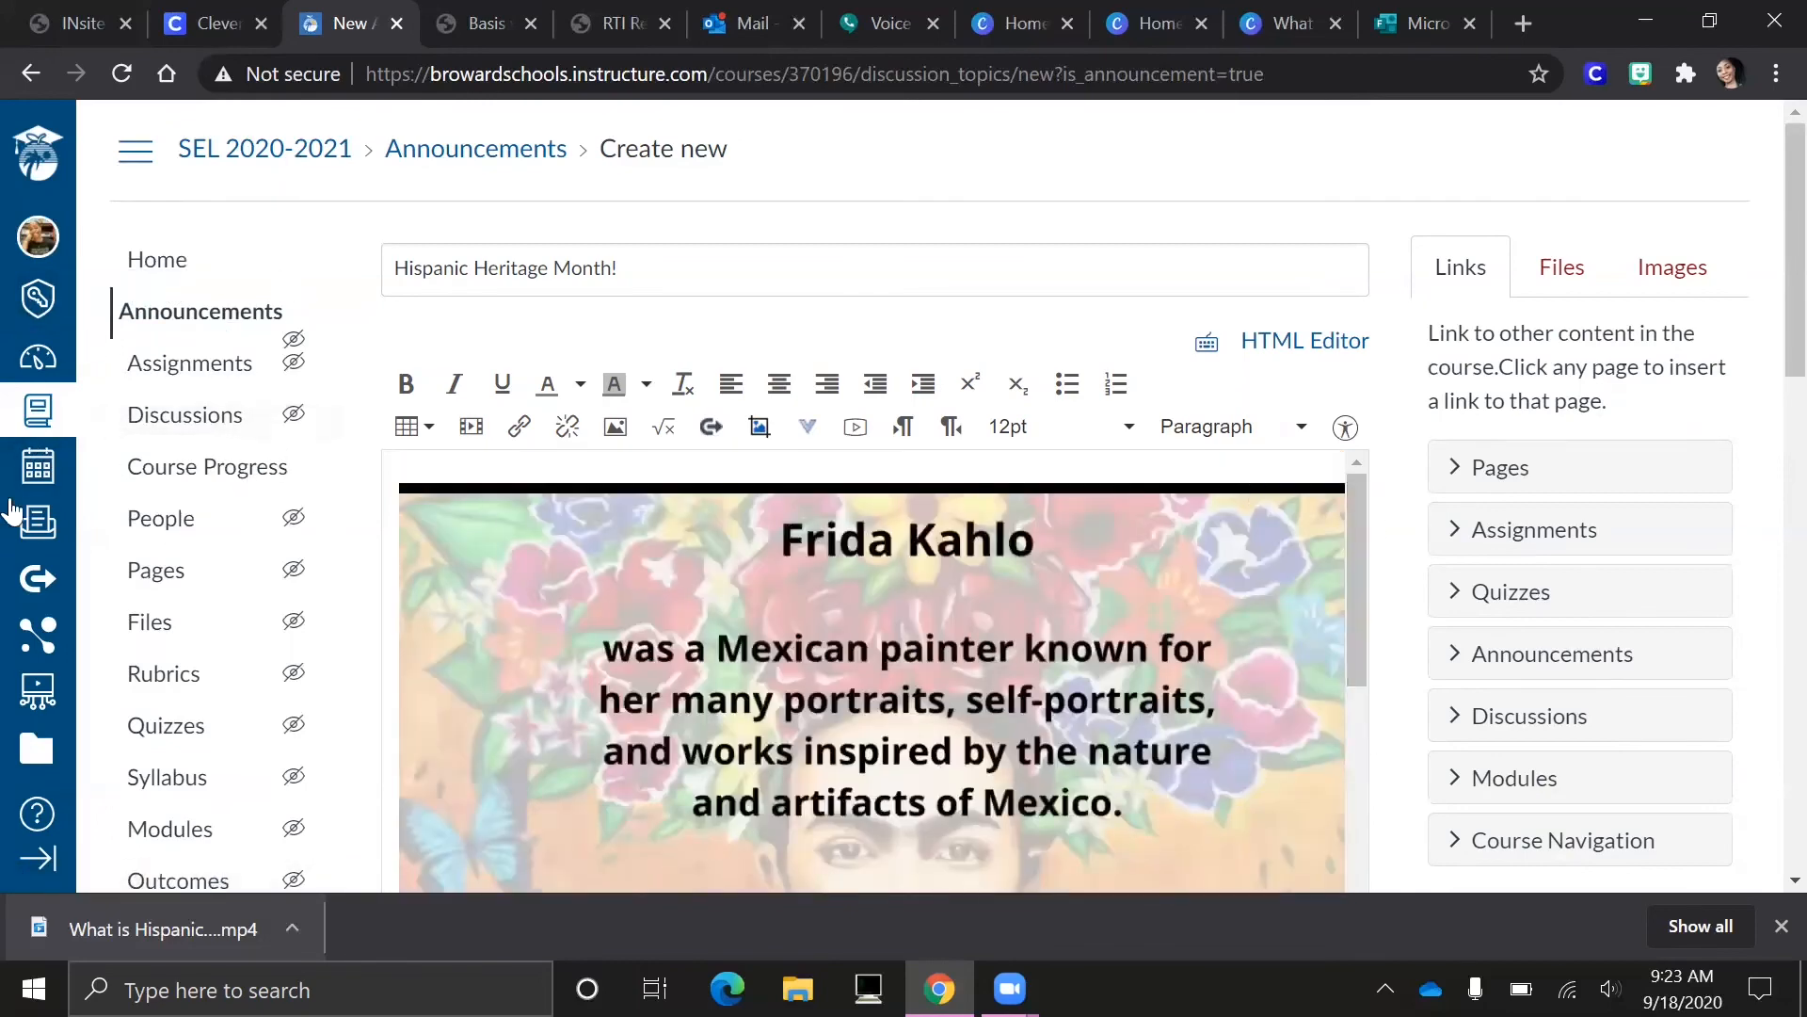